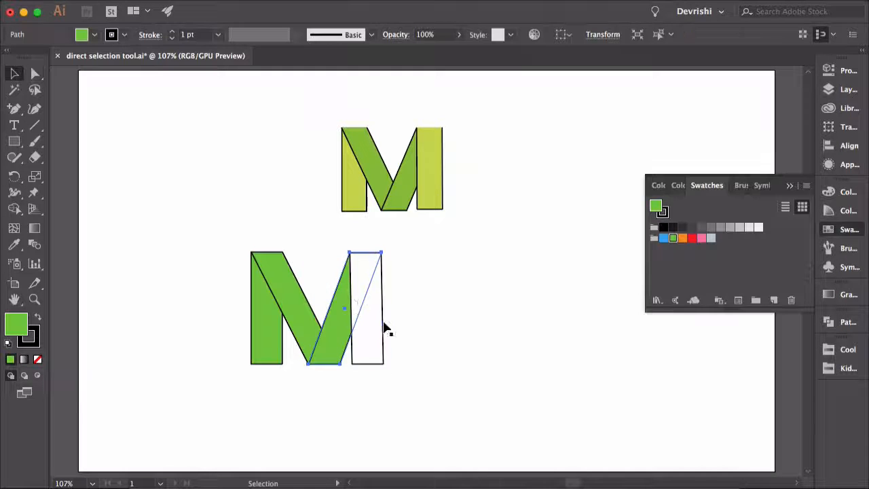
# Fill the white right leg of the lower letter M with the green swatch.
pyautogui.click(384, 330)
pyautogui.click(672, 239)
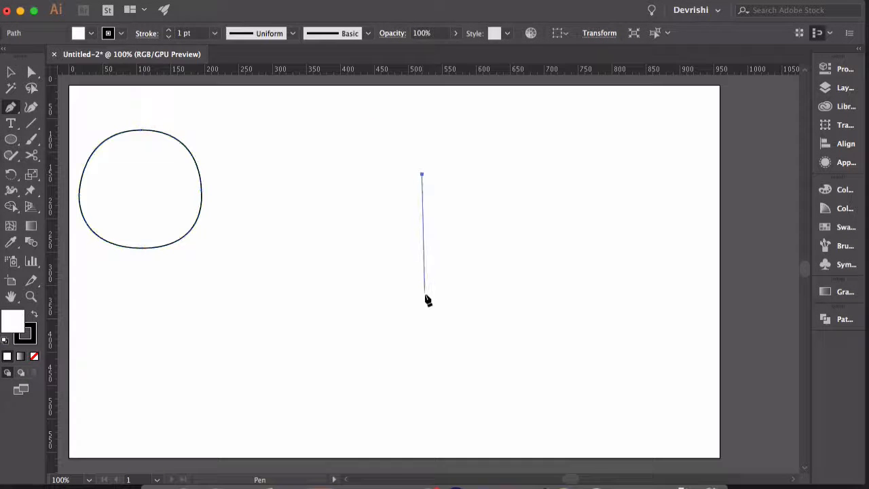
# Draw a closed, pointed petal shape with two curved sides using the Pen tool.
pyautogui.moveTo(427, 296)
pyautogui.mouseDown()
pyautogui.moveTo(484, 367)
pyautogui.moveTo(495, 339)
pyautogui.mouseUp()
pyautogui.click(424, 297)
pyautogui.moveTo(472, 231); pyautogui.dragTo(470, 225)
pyautogui.click(422, 175)
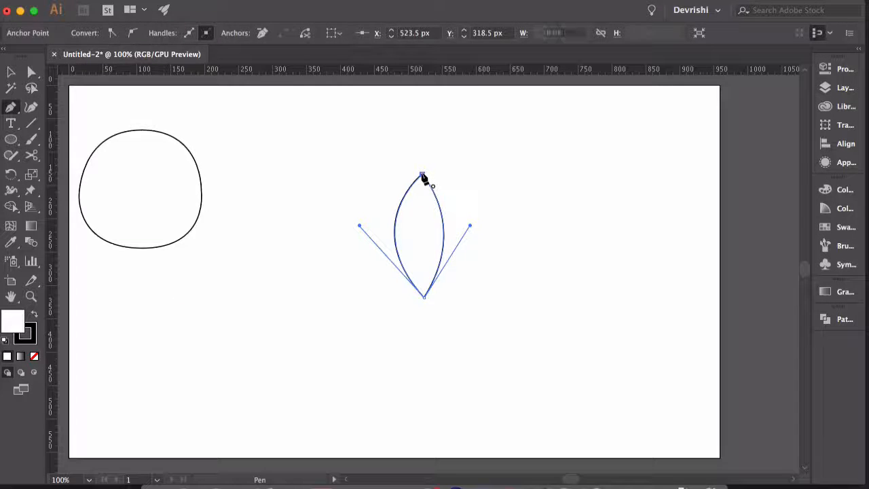
# Draw a closed heart beside the four-petal flower with the Pen tool and change its fill colour.
pyautogui.moveTo(390, 204); pyautogui.dragTo(460, 141)
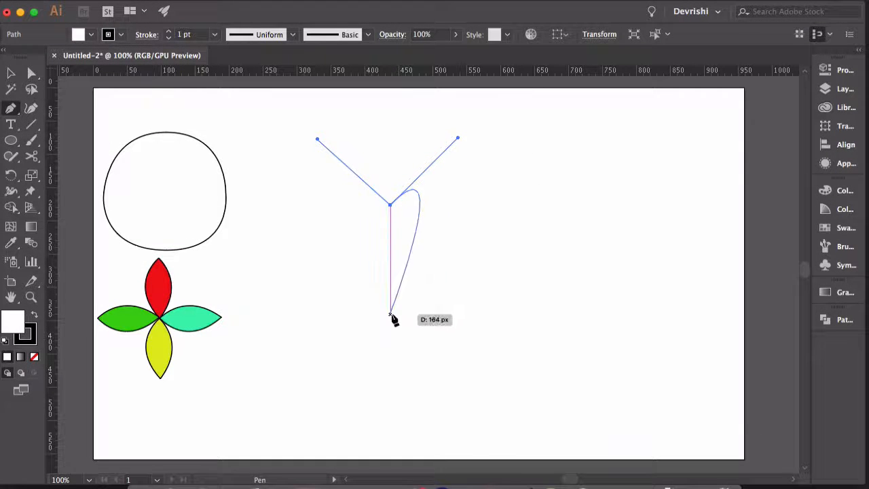
pyautogui.moveTo(391, 314); pyautogui.dragTo(280, 281)
pyautogui.moveTo(390, 206); pyautogui.dragTo(442, 249)
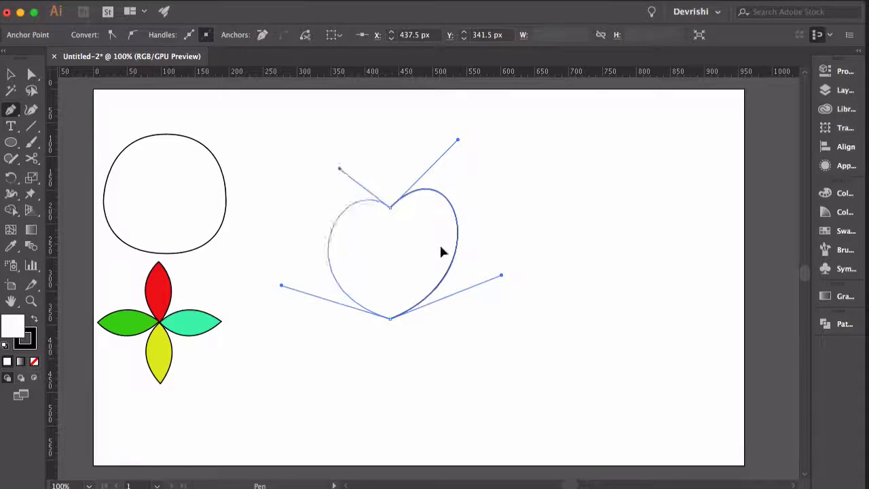
pyautogui.click(11, 74)
pyautogui.doubleClick(13, 326)
pyautogui.click(760, 103)
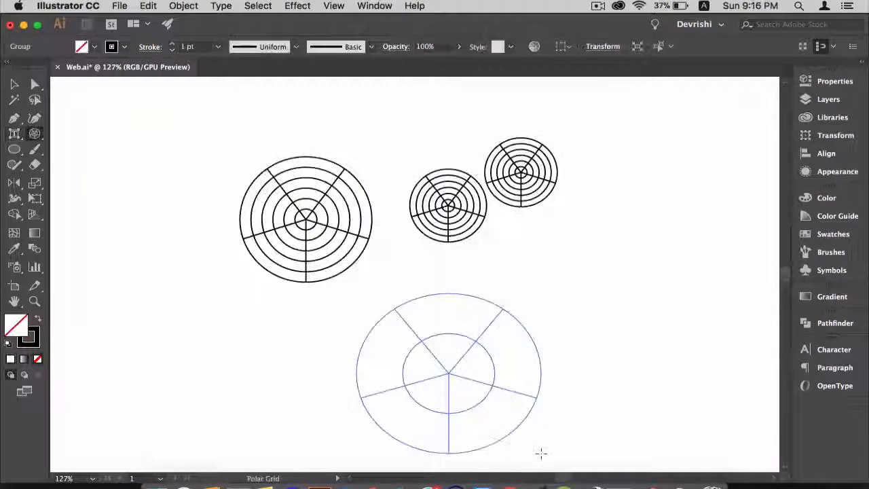
# Draw a large polar grid below the existing webs, adding two more concentric rings.
pyautogui.press('Up')
pyautogui.press('Up')
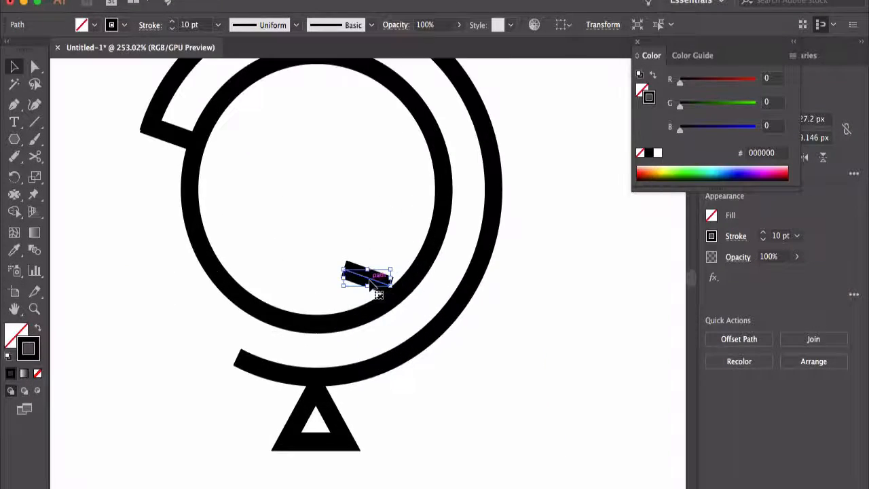
# Move the short black bar between the globe's circle and outer arc, and replace the placeholder text with "Your Company".
pyautogui.moveTo(409, 285)
pyautogui.mouseDown()
pyautogui.moveTo(423, 285)
pyautogui.moveTo(455, 252)
pyautogui.moveTo(460, 232)
pyautogui.moveTo(507, 255)
pyautogui.mouseUp()
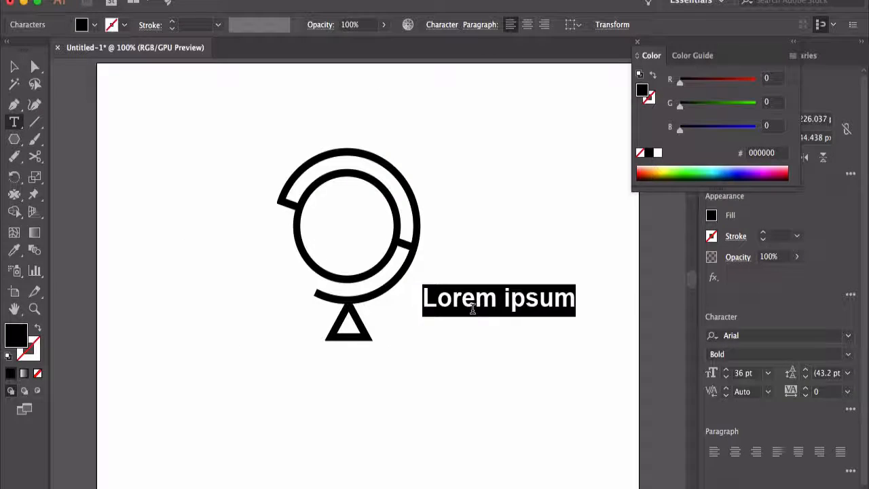
pyautogui.write('Your Company')
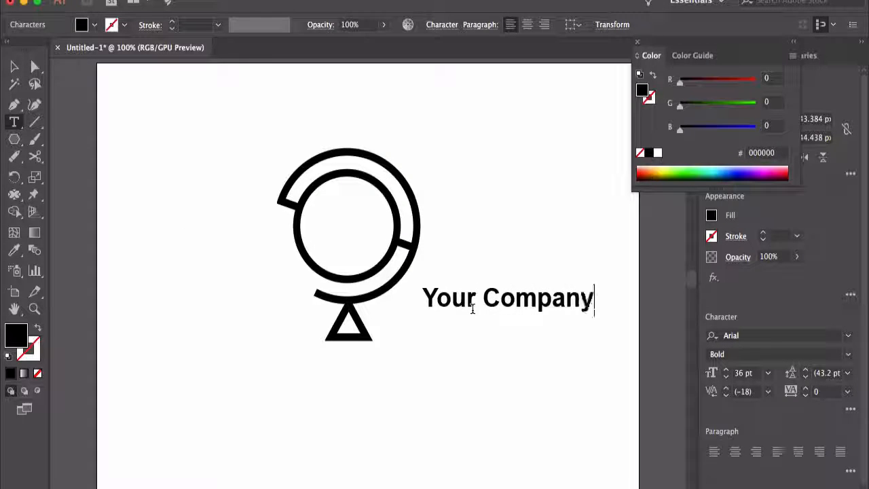
pyautogui.press('Return')
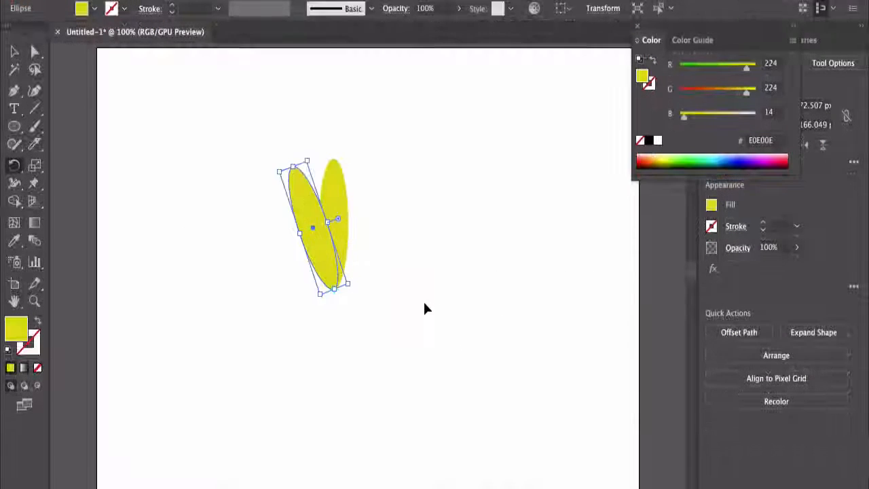
# Repeat the rotated copy of the yellow ellipse around its lower end to form a full flower.
pyautogui.hotkey('ctrl', 'd')
pyautogui.hotkey('ctrl', 'd')
pyautogui.hotkey('ctrl', 'd')
pyautogui.hotkey('ctrl', 'd')
pyautogui.hotkey('ctrl', 'd')
pyautogui.hotkey('ctrl', 'd')
pyautogui.hotkey('ctrl', 'd')
pyautogui.hotkey('ctrl', 'd')
pyautogui.hotkey('ctrl', 'd')
pyautogui.hotkey('ctrl', 'd')
pyautogui.hotkey('ctrl', 'd')
pyautogui.hotkey('ctrl', 'd')
pyautogui.hotkey('ctrl', 'd')
pyautogui.hotkey('ctrl', 'd')
pyautogui.hotkey('ctrl', 'd')
pyautogui.hotkey('ctrl', 'd')
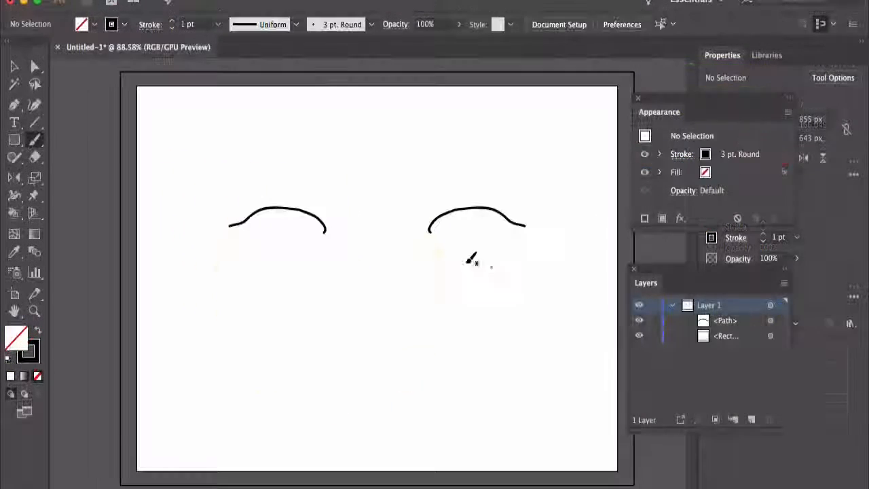
# Paint the mirrored face with the 3 pt. Round brush, adding lower eyelids, irises and the remaining facial features and outline.
pyautogui.moveTo(429, 235); pyautogui.dragTo(533, 221)
pyautogui.moveTo(461, 222); pyautogui.dragTo(463, 221)
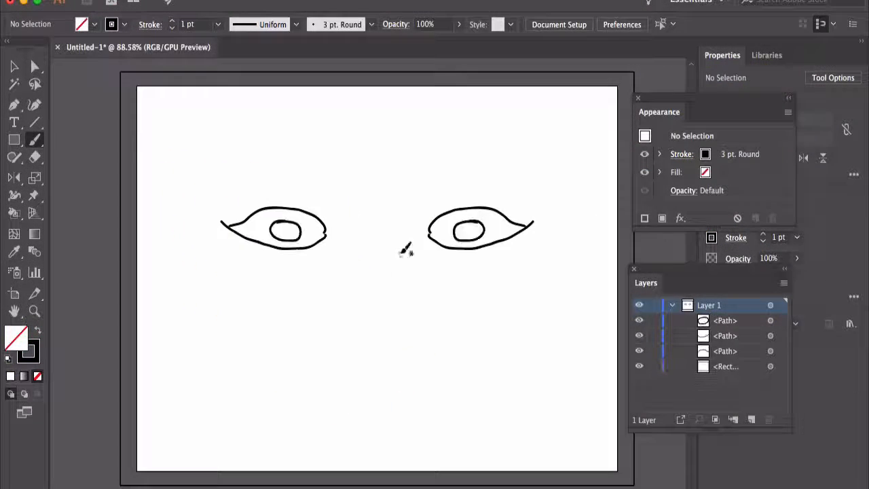
pyautogui.moveTo(401, 248); pyautogui.dragTo(392, 319)
pyautogui.moveTo(391, 366)
pyautogui.mouseDown()
pyautogui.moveTo(414, 360)
pyautogui.moveTo(391, 366)
pyautogui.mouseUp()
pyautogui.moveTo(303, 395); pyautogui.dragTo(307, 396)
pyautogui.moveTo(316, 149); pyautogui.dragTo(377, 423)
pyautogui.moveTo(316, 148); pyautogui.dragTo(394, 158)
pyautogui.moveTo(178, 218); pyautogui.dragTo(166, 298)
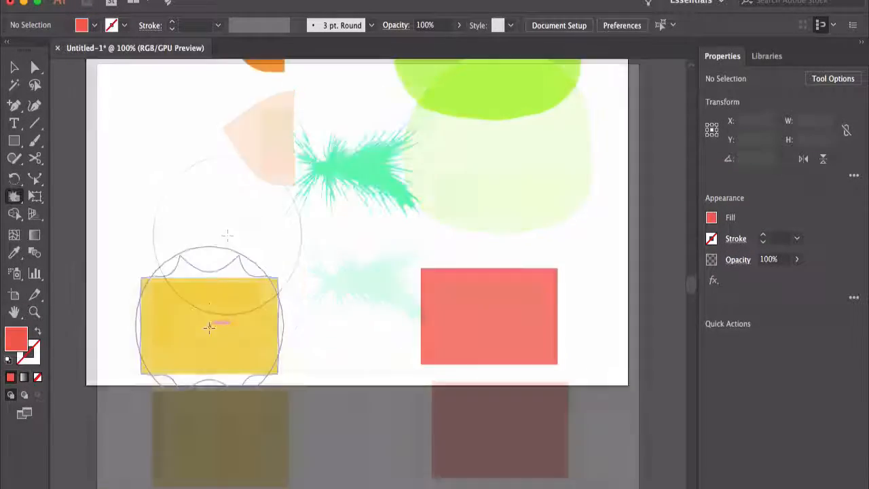
# Distort the yellow rectangle with the round liquify brush.
pyautogui.moveTo(209, 327)
pyautogui.mouseDown()
pyautogui.moveTo(199, 298)
pyautogui.moveTo(233, 314)
pyautogui.mouseUp()
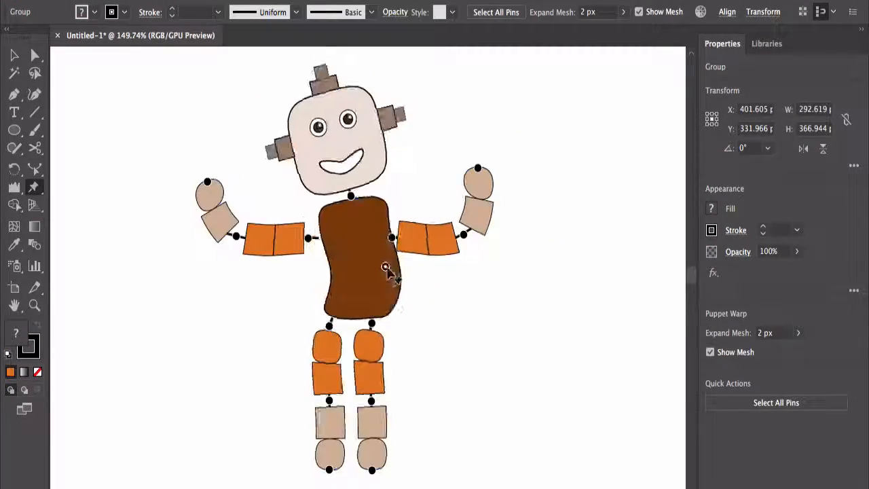
# Bend the robot's brown torso to the left using its Puppet Warp pin.
pyautogui.moveTo(388, 272); pyautogui.dragTo(330, 287)
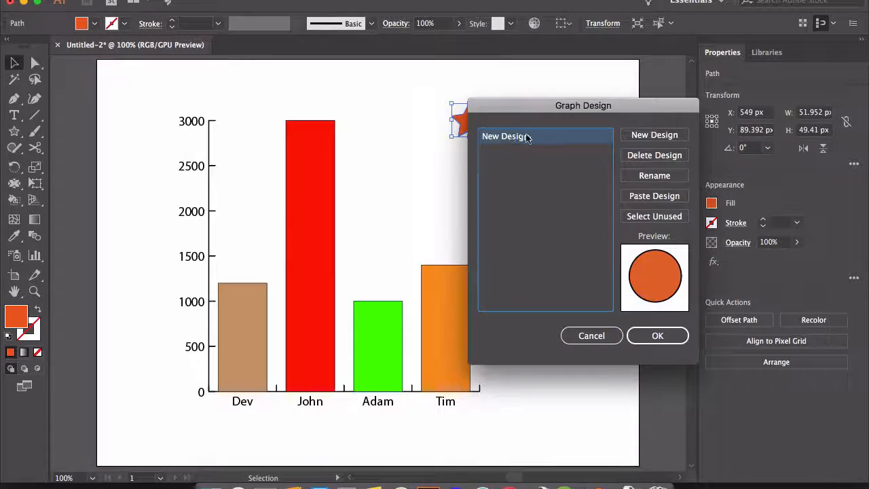
# Rename the new graph design as "star" and accept the graph design settings.
pyautogui.click(657, 334)
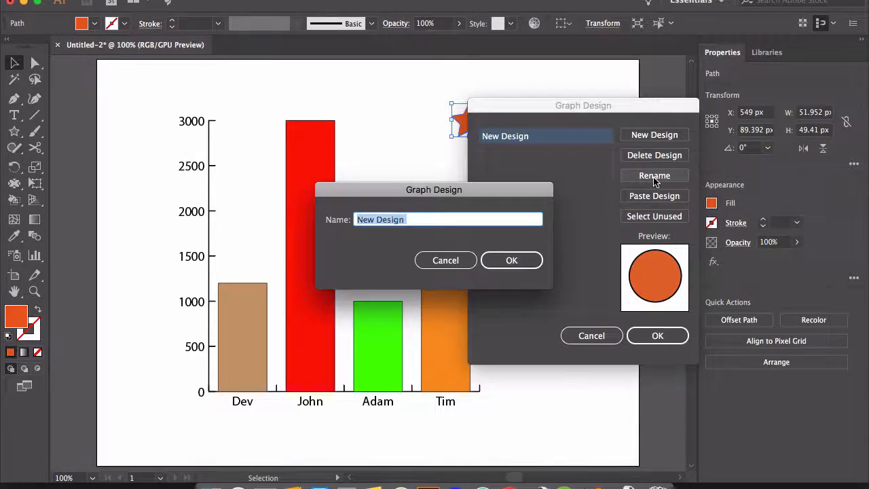
pyautogui.write('star')
pyautogui.press('Return')
pyautogui.press('Return')
# Apply the star design to the bar graph's columns and reopen the graph's column settings.
pyautogui.rightClick(315, 234)
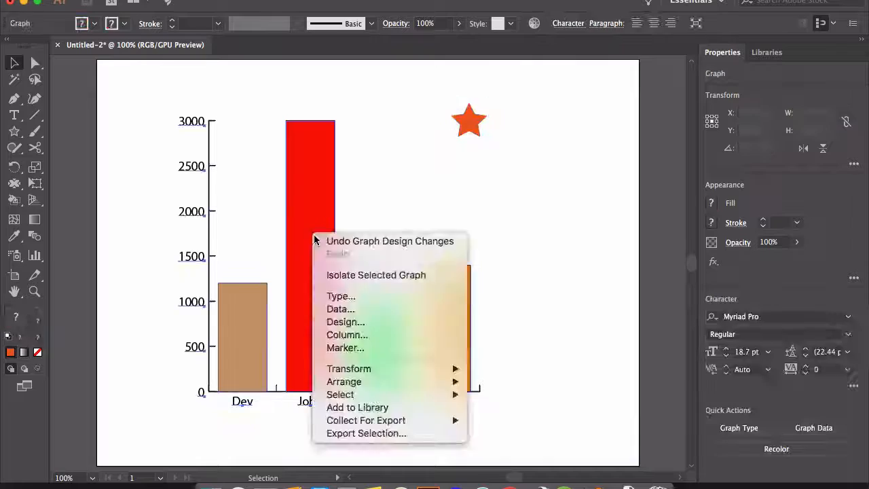
pyautogui.click(345, 326)
pyautogui.click(321, 145)
pyautogui.click(513, 367)
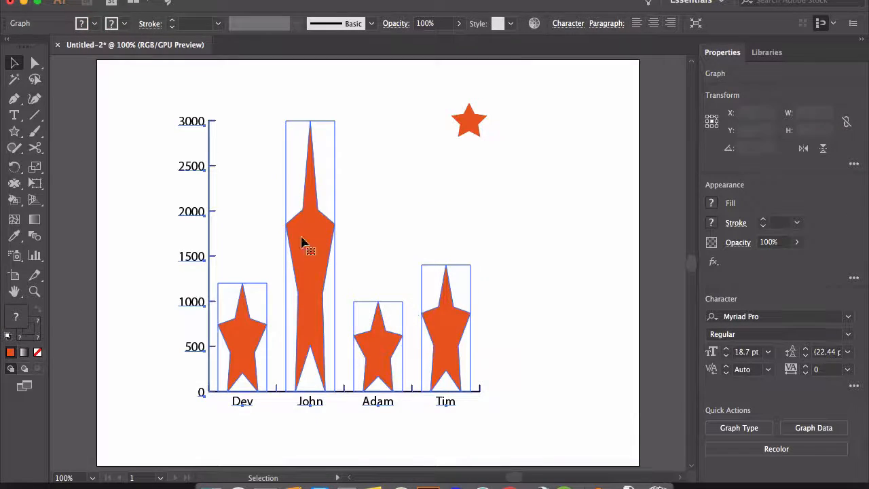
pyautogui.rightClick(305, 243)
pyautogui.click(335, 334)
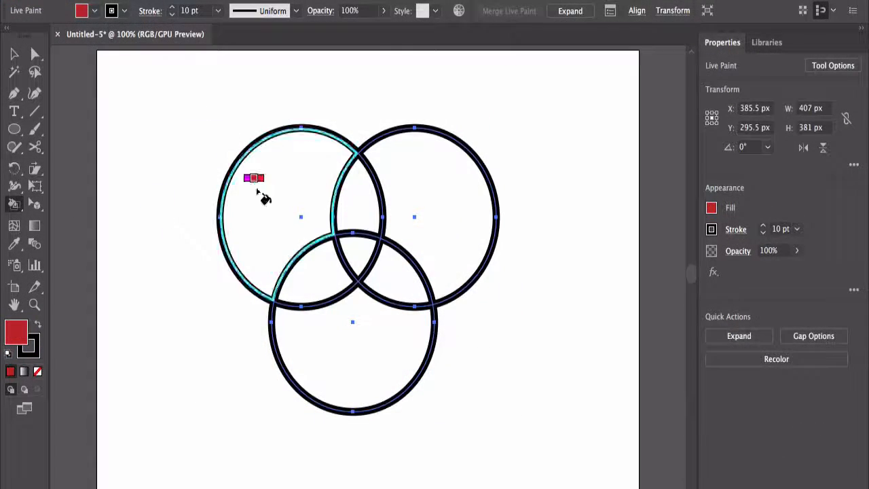
# Fill the outer regions of the left, right and lower overlapping circles with the Live Paint Bucket.
pyautogui.click(262, 194)
pyautogui.click(394, 207)
pyautogui.click(324, 330)
# Try to move part of the black horned creature in the illustration, and undo the move.
pyautogui.scroll(-5, 299, 212)
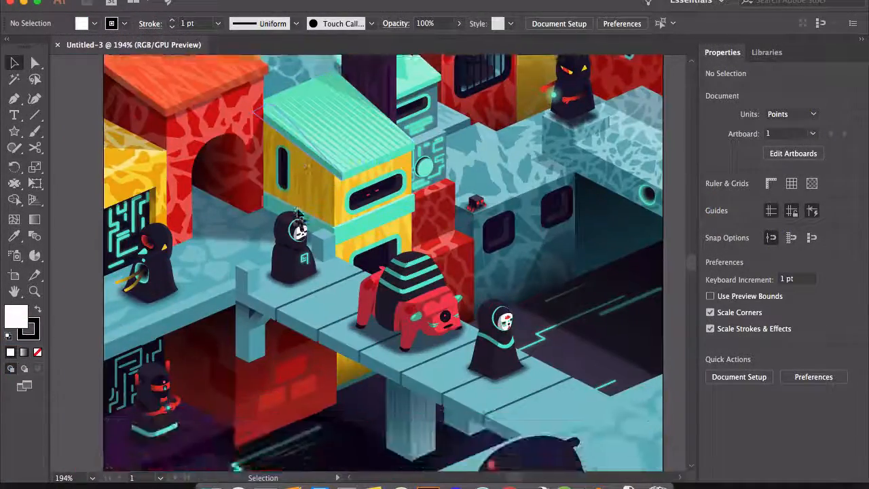
pyautogui.scroll(5, 310, 400)
pyautogui.scroll(-5, 310, 400)
pyautogui.scroll(-4, 337, 310)
pyautogui.click(375, 360)
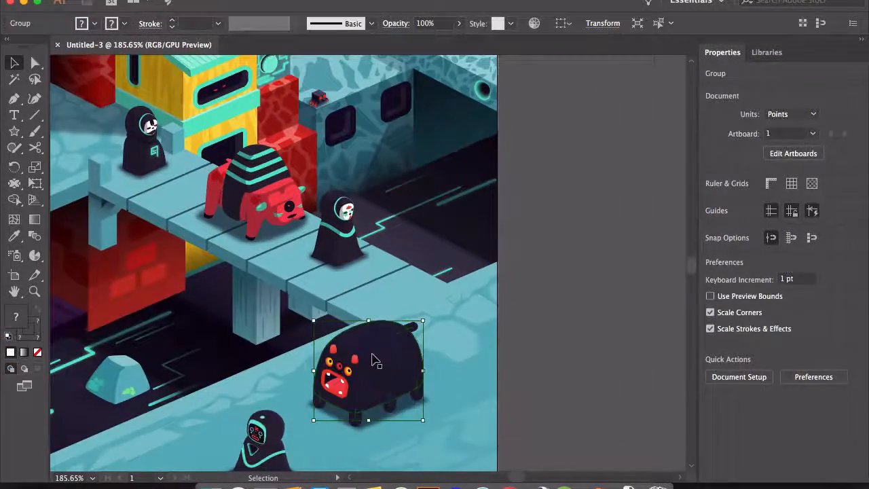
pyautogui.moveTo(387, 361); pyautogui.dragTo(410, 348)
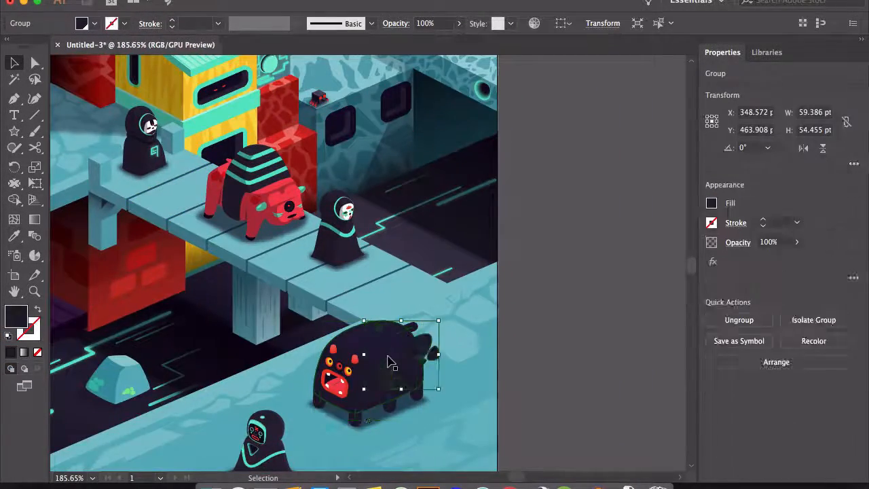
pyautogui.press('super+z')
pyautogui.scroll(-1, 282, 320)
pyautogui.hscroll(-5, 283, 320)
pyautogui.scroll(3, 282, 320)
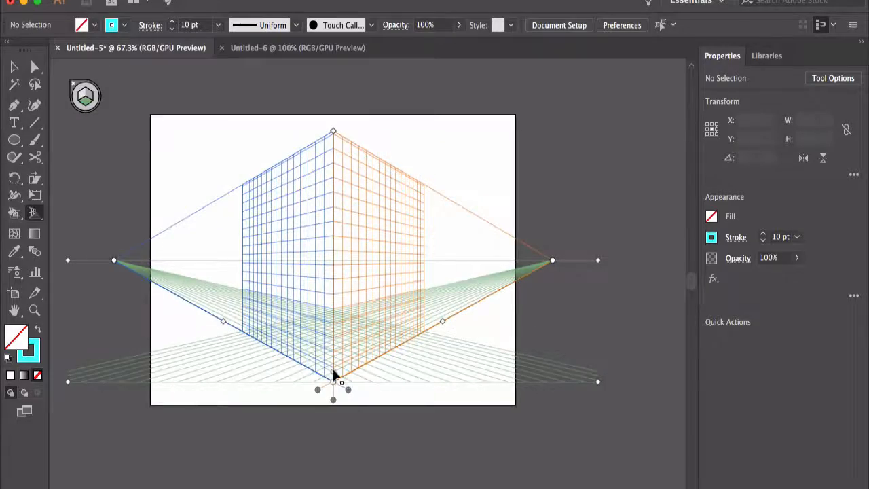
# Enlarge the cell size of the two-point perspective grid.
pyautogui.moveTo(333, 375); pyautogui.dragTo(333, 348)
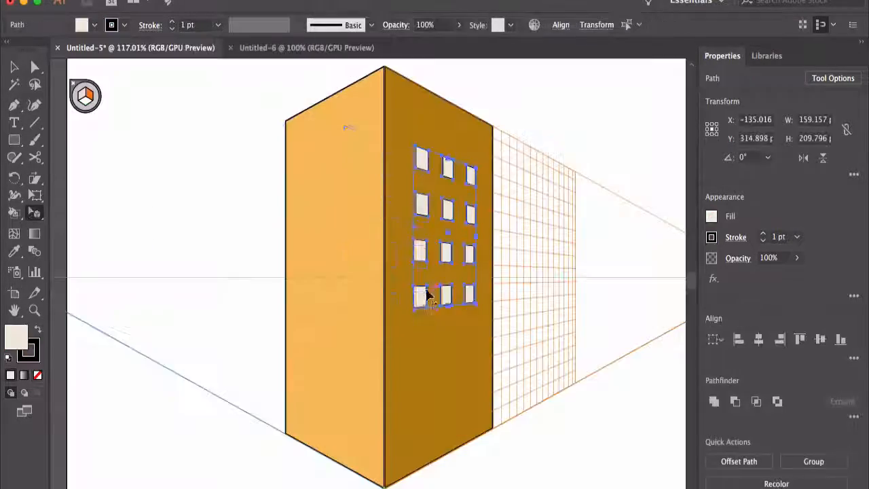
# Place the block of windows on the building's left wall, and move the black text onto the perspective grid's left plane.
pyautogui.moveTo(422, 296); pyautogui.dragTo(335, 319)
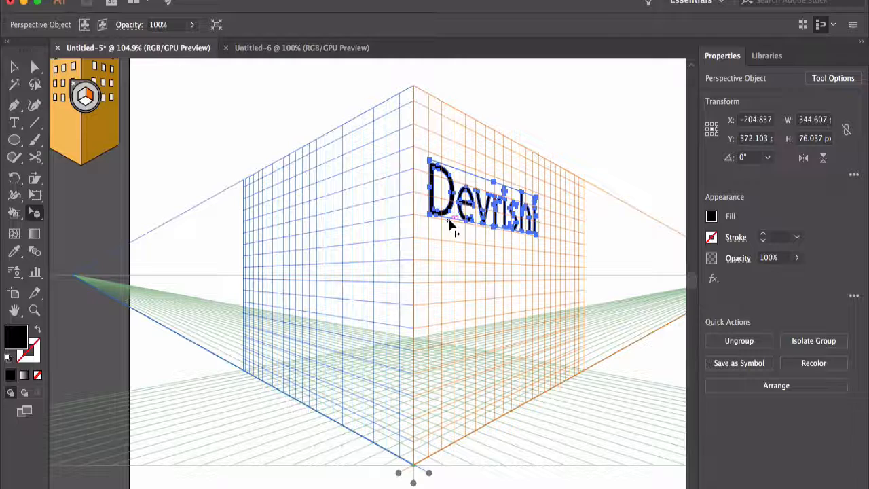
pyautogui.moveTo(448, 226); pyautogui.dragTo(326, 214)
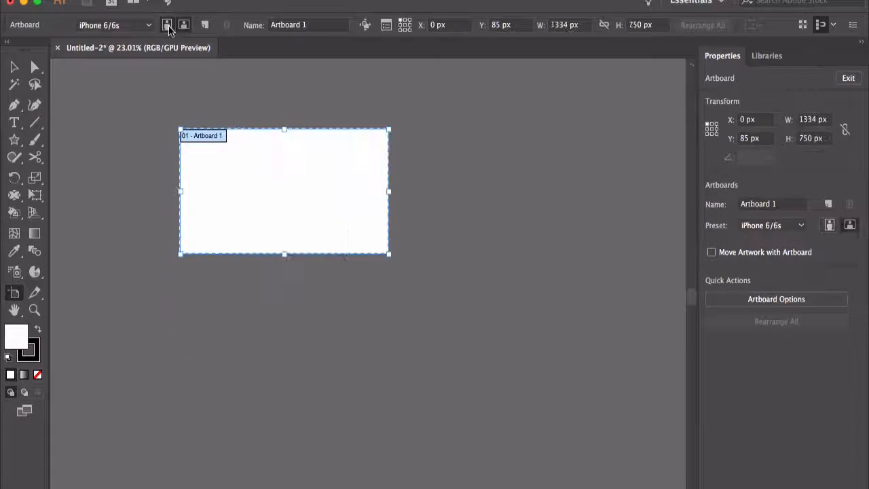
# Set the iPhone 6/6s artboard to portrait, add new artboards beside it and delete one of them.
pyautogui.click(168, 26)
pyautogui.click(204, 25)
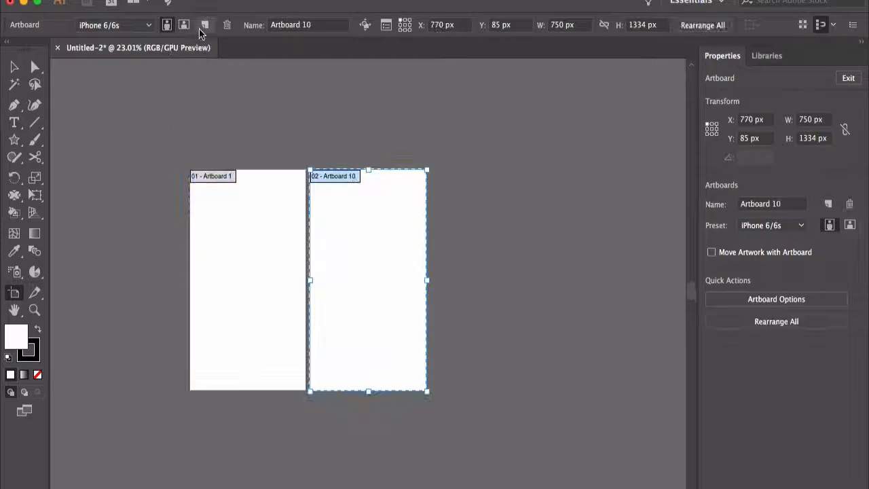
pyautogui.click(204, 26)
pyautogui.press('Delete')
pyautogui.click(225, 277)
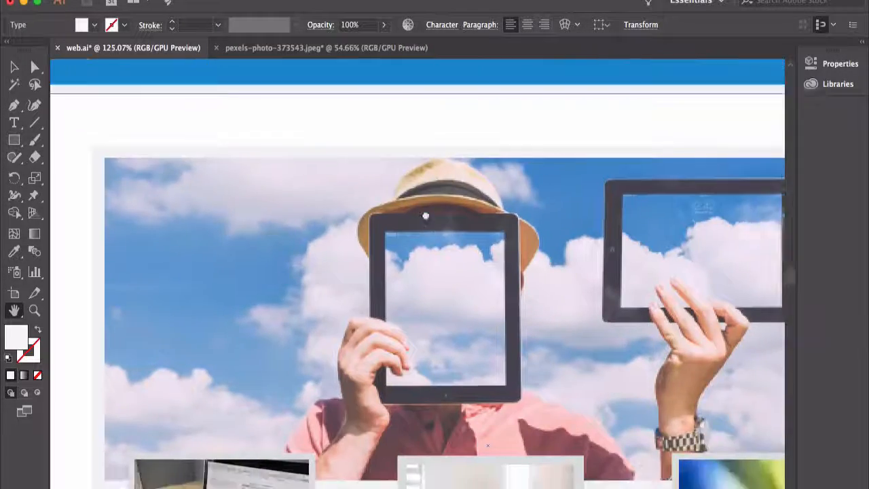
# Create a slice covering the full blue header of the web page.
pyautogui.moveTo(425, 216); pyautogui.dragTo(407, 243)
pyautogui.doubleClick(14, 311)
pyautogui.click(34, 293)
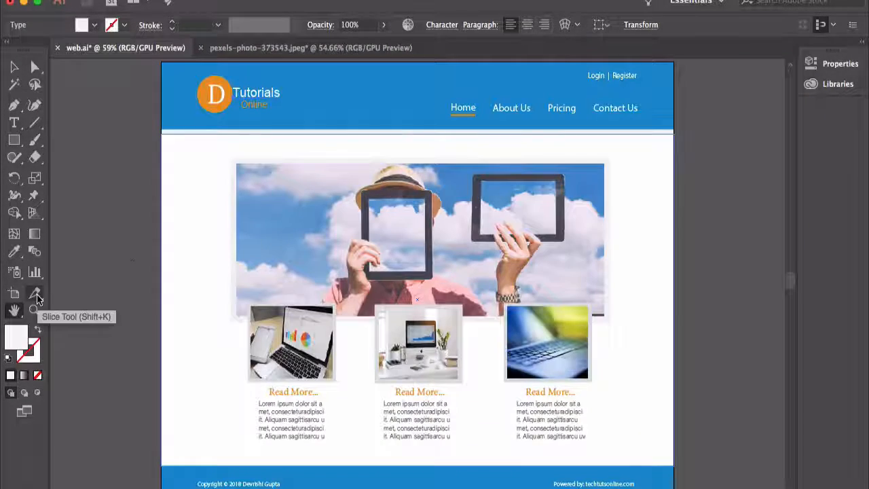
pyautogui.moveTo(161, 61); pyautogui.dragTo(673, 130)
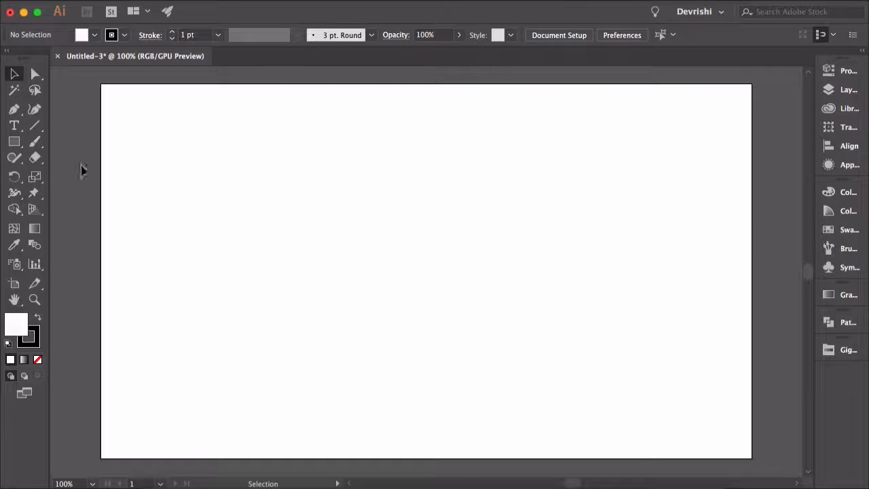
# Draw a rectangle about 187 px wide and 95 px high in the upper middle of the artboard.
pyautogui.click(14, 142)
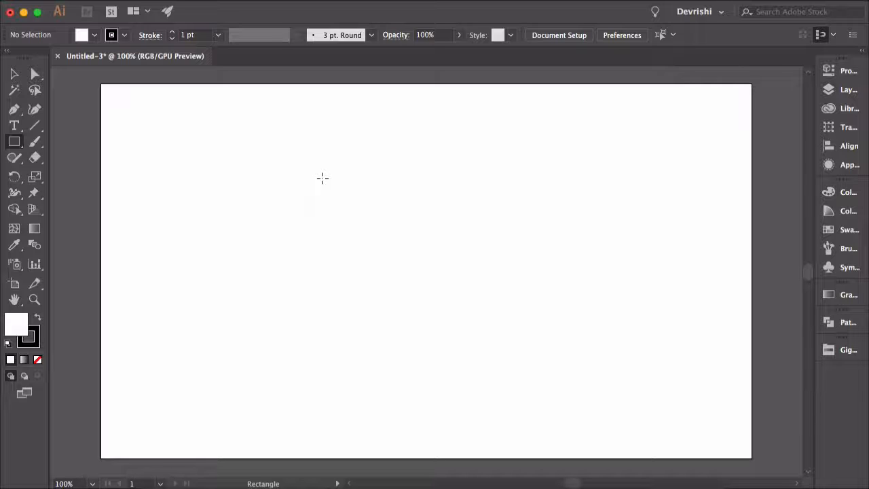
pyautogui.moveTo(322, 177); pyautogui.dragTo(449, 241)
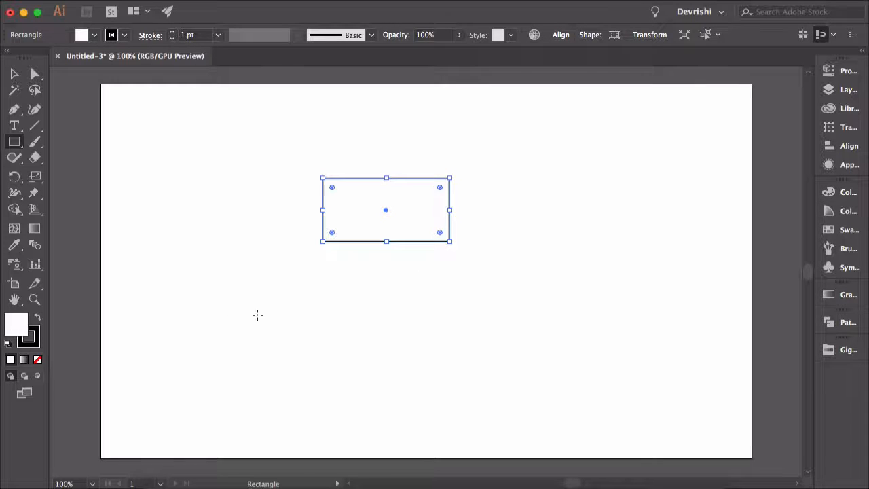
# Fill the rectangle with a strong pinkish red at hue 341°.
pyautogui.doubleClick(15, 326)
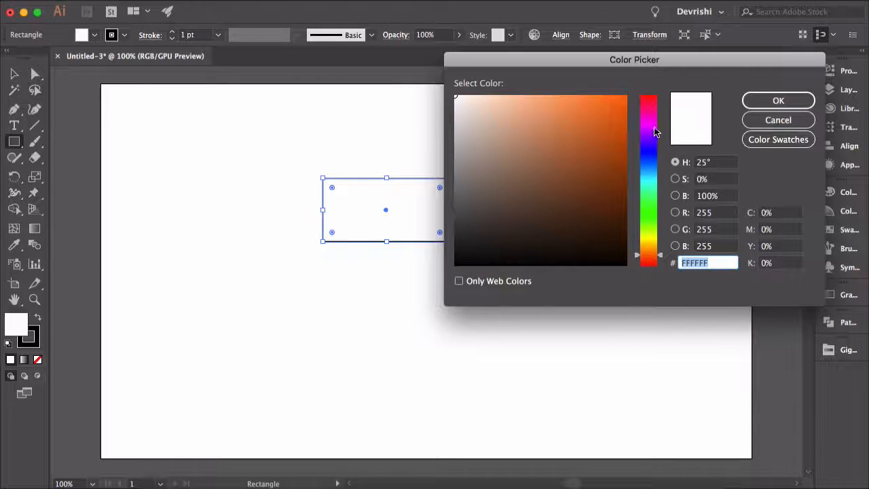
pyautogui.click(652, 104)
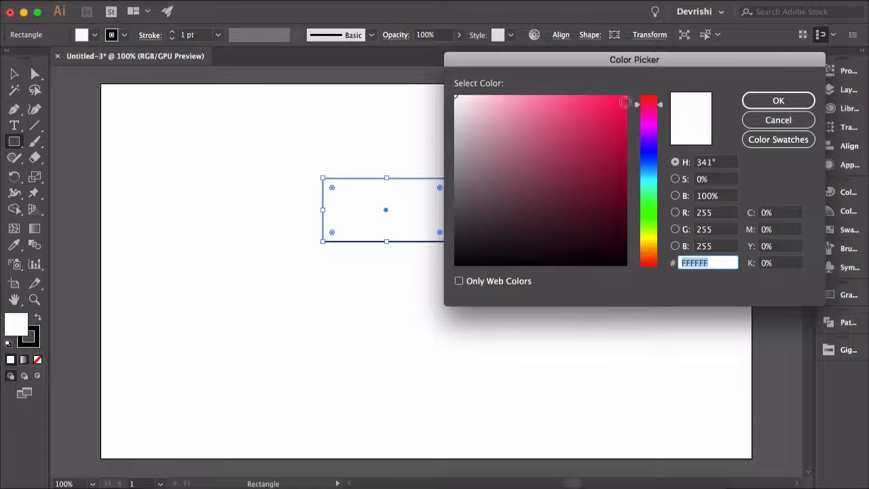
pyautogui.click(608, 101)
pyautogui.click(754, 106)
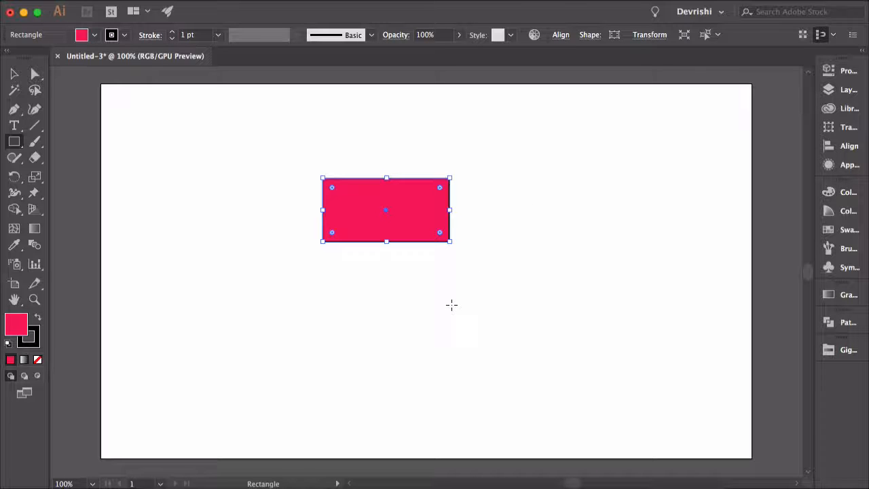
# Create a square exactly 100 px wide and 100 px high to the lower right of the pink rectangle.
pyautogui.click(543, 235)
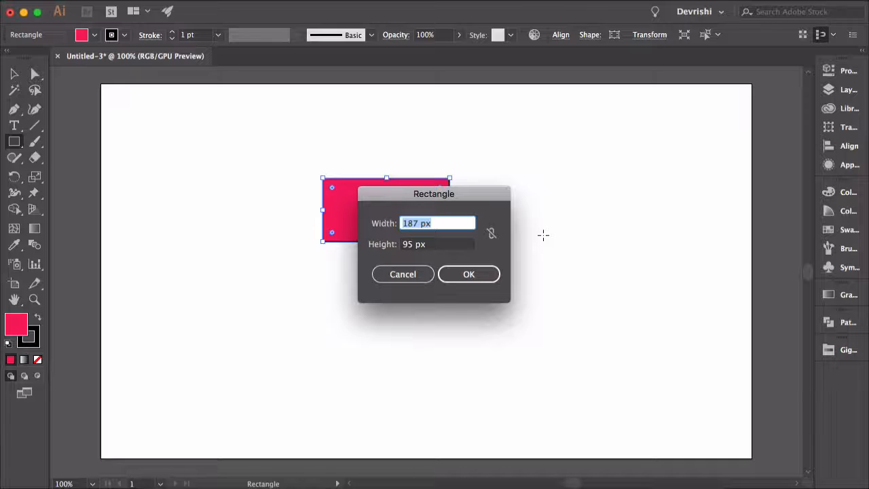
pyautogui.write('100')
pyautogui.press('Tab')
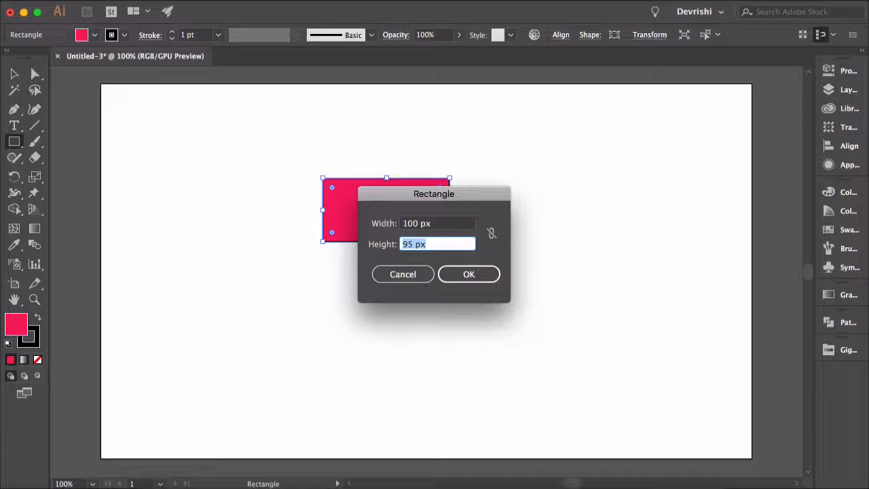
pyautogui.write('100')
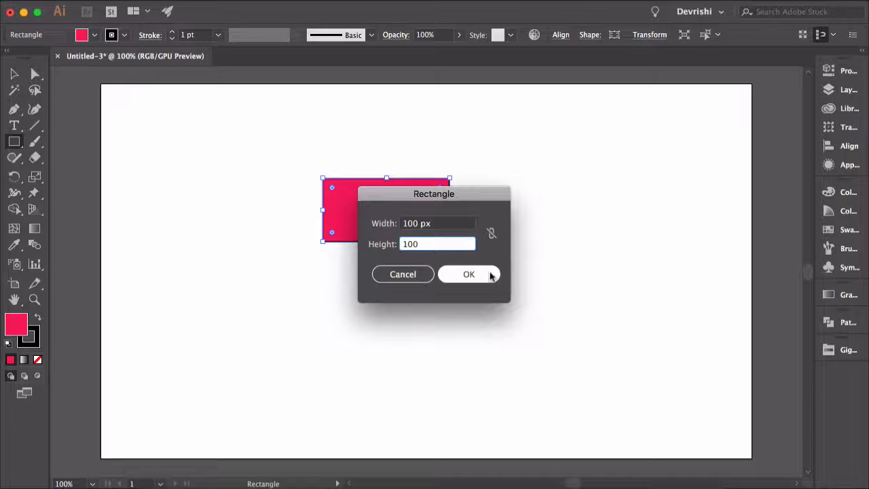
pyautogui.click(492, 273)
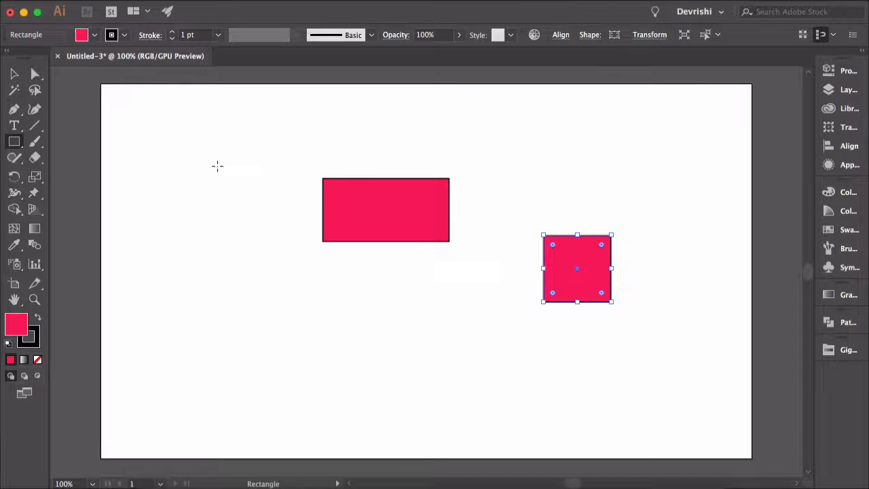
# Detach the shape tools into a floating palette and place it over the artboard's upper left corner.
pyautogui.click(15, 143)
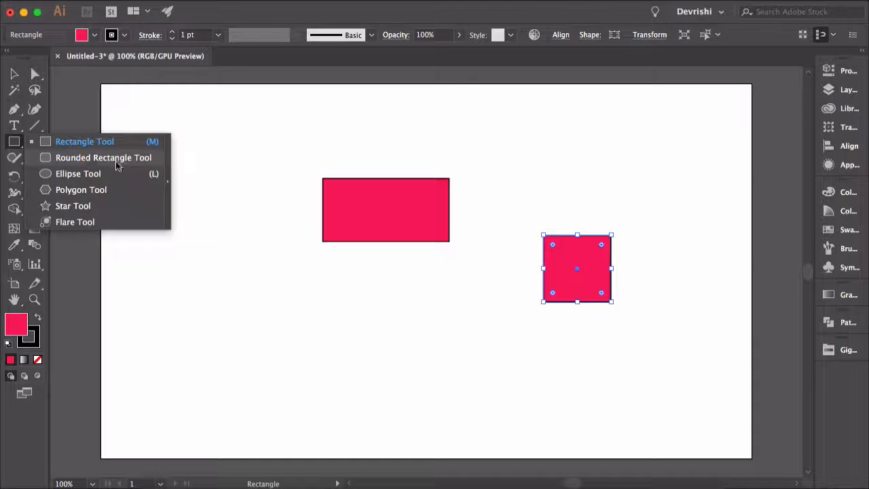
pyautogui.click(169, 187)
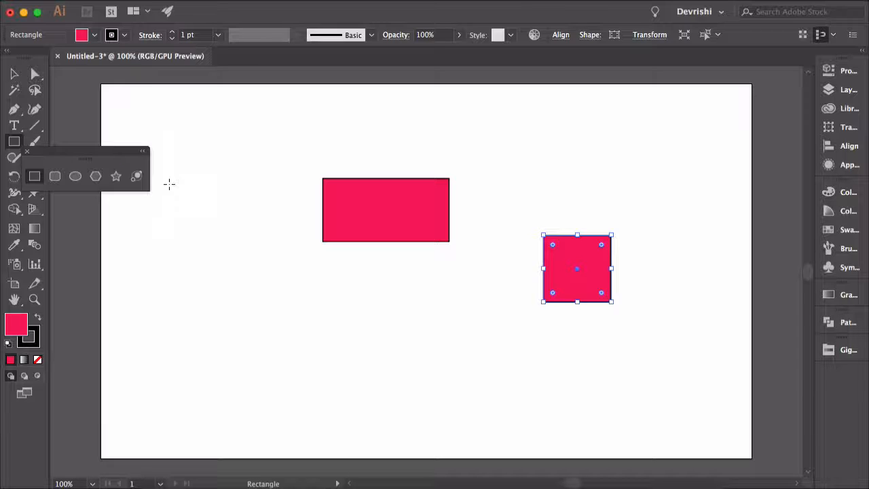
pyautogui.moveTo(106, 153); pyautogui.dragTo(200, 99)
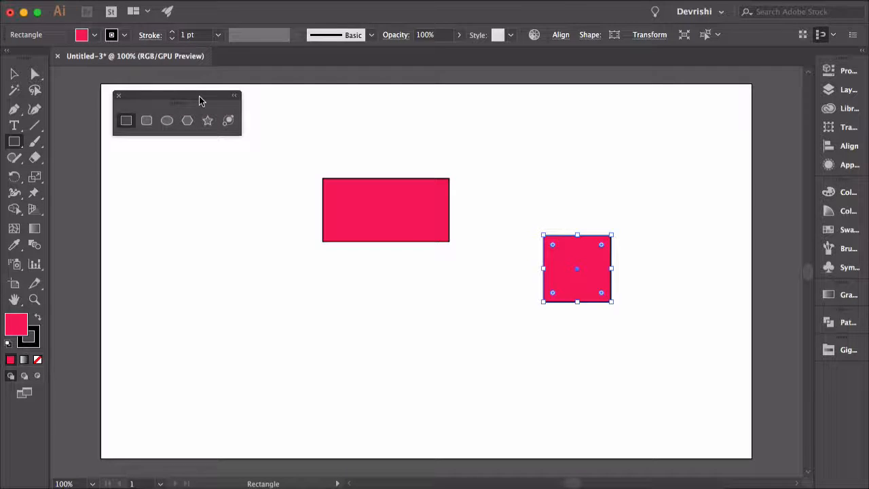
# Draw a rounded rectangle to the lower left of the pink rectangle and fill it with the orange swatch.
pyautogui.click(146, 120)
pyautogui.moveTo(176, 288); pyautogui.dragTo(268, 324)
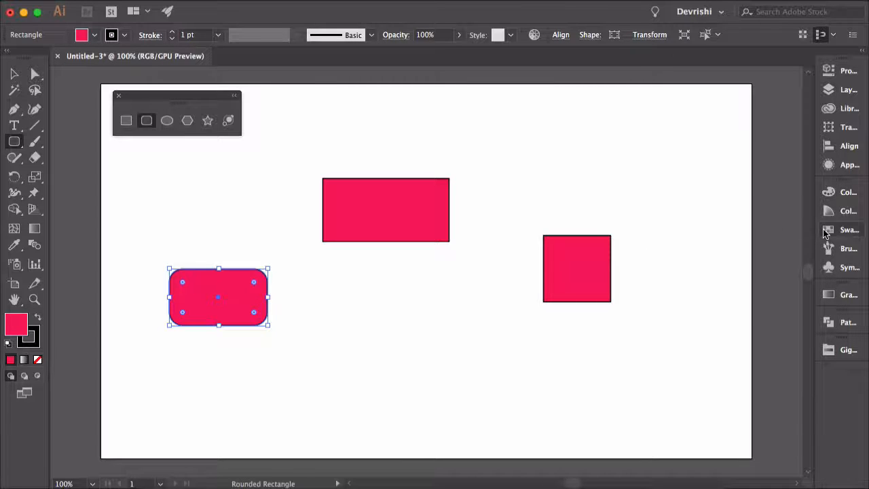
pyautogui.click(831, 230)
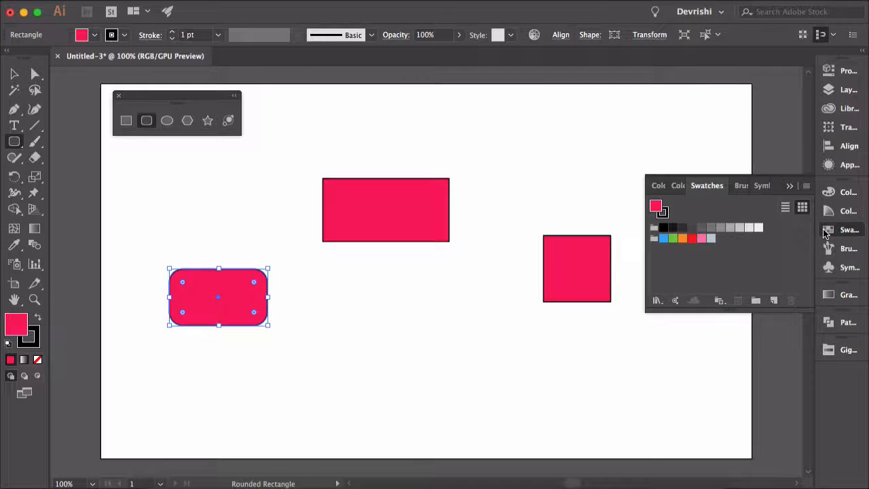
pyautogui.click(683, 239)
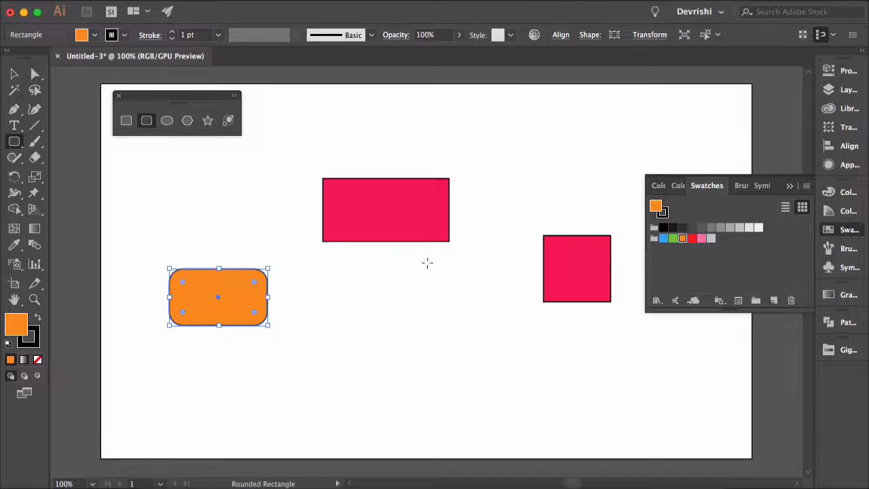
# Draw two orange circles below the pink shapes, the larger one on the right drawn outward from its center.
pyautogui.click(167, 121)
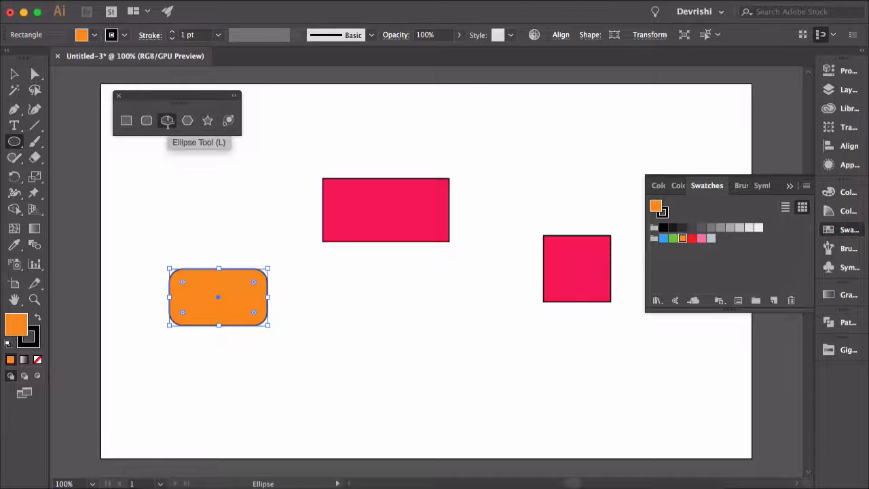
pyautogui.moveTo(333, 272); pyautogui.dragTo(423, 328)
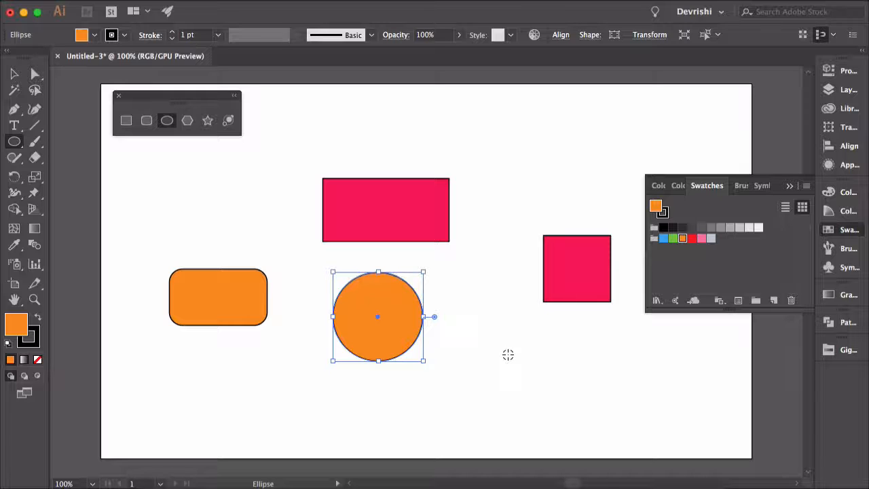
pyautogui.moveTo(508, 354); pyautogui.dragTo(523, 362)
pyautogui.moveTo(523, 363)
pyautogui.mouseDown()
pyautogui.moveTo(555, 392)
pyautogui.moveTo(512, 358)
pyautogui.moveTo(562, 396)
pyautogui.mouseUp()
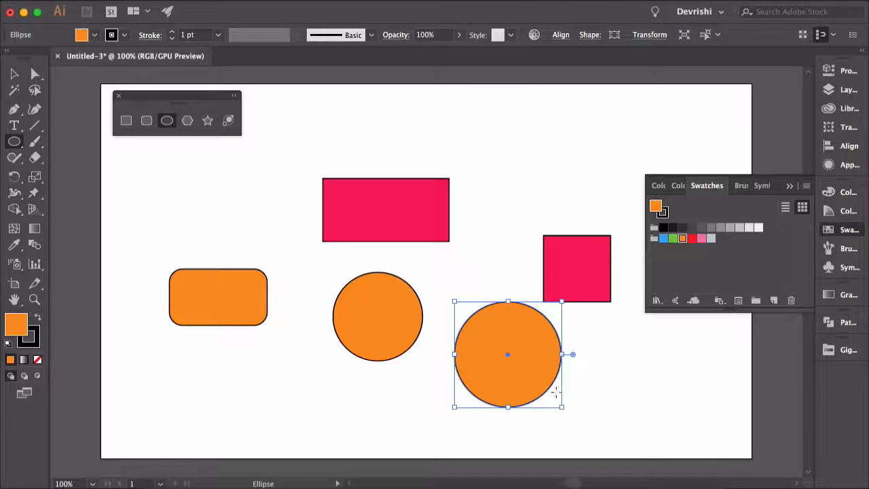
# Draw an upright orange hexagon with the Polygon tool above and to the right of the pink rectangle.
pyautogui.click(187, 120)
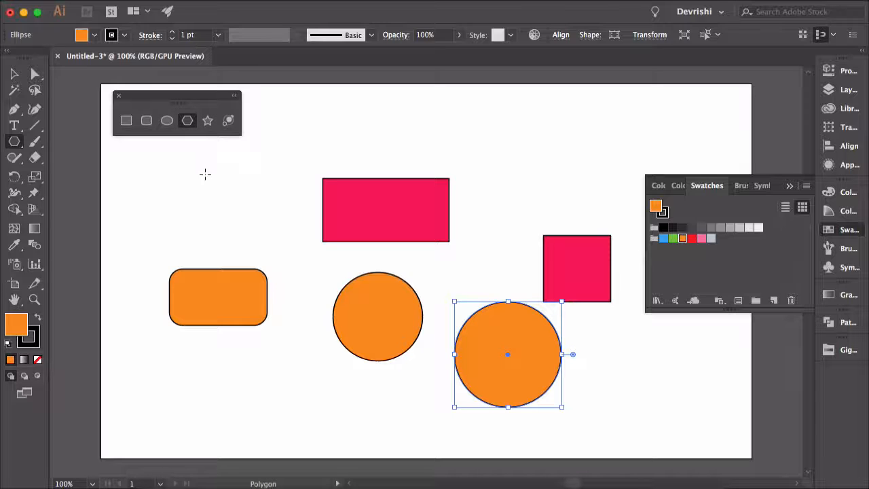
pyautogui.moveTo(492, 144); pyautogui.dragTo(503, 163)
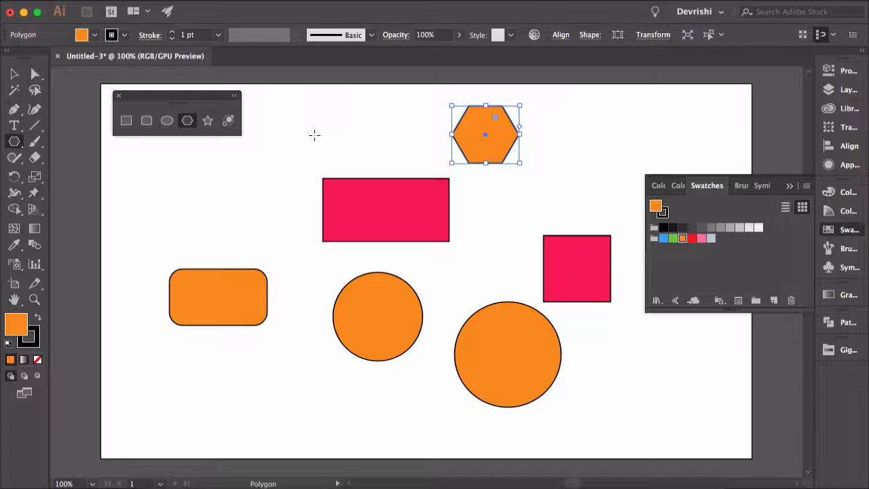
# Create a three-sided polygon above the pink rectangle, left of the hexagon, and rotate it to point downward.
pyautogui.click(315, 134)
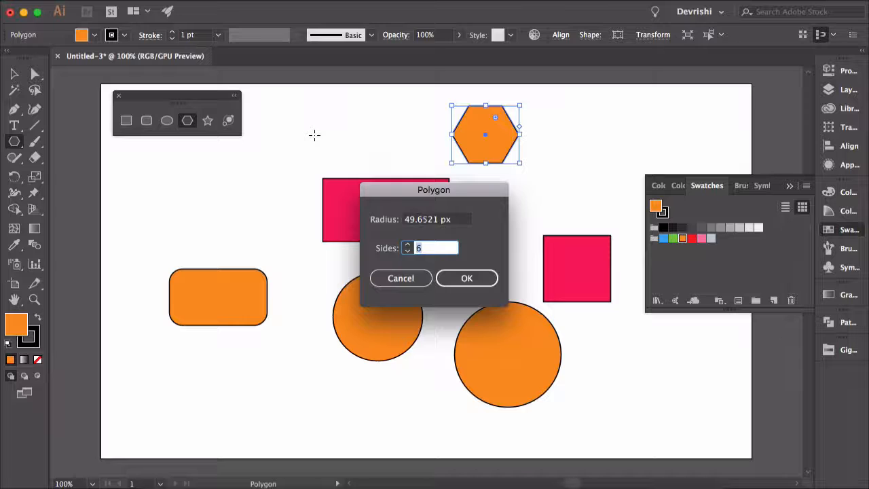
pyautogui.click(406, 250)
pyautogui.click(462, 285)
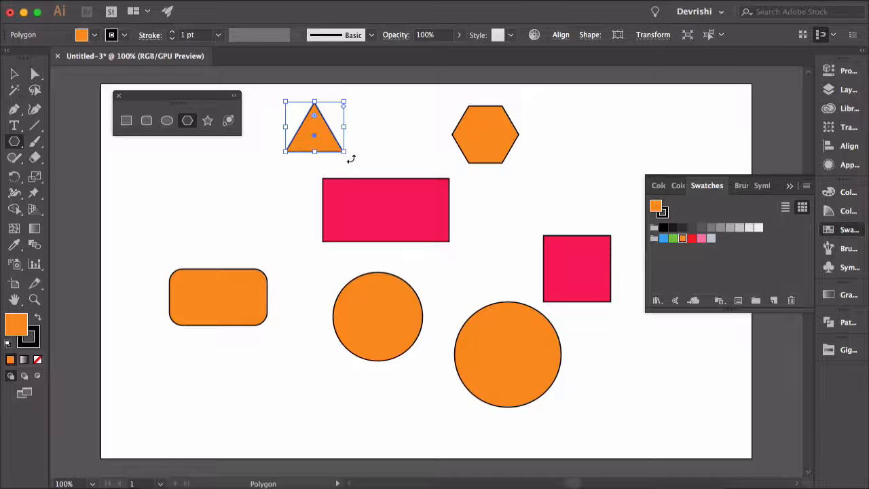
pyautogui.moveTo(351, 158); pyautogui.dragTo(348, 107)
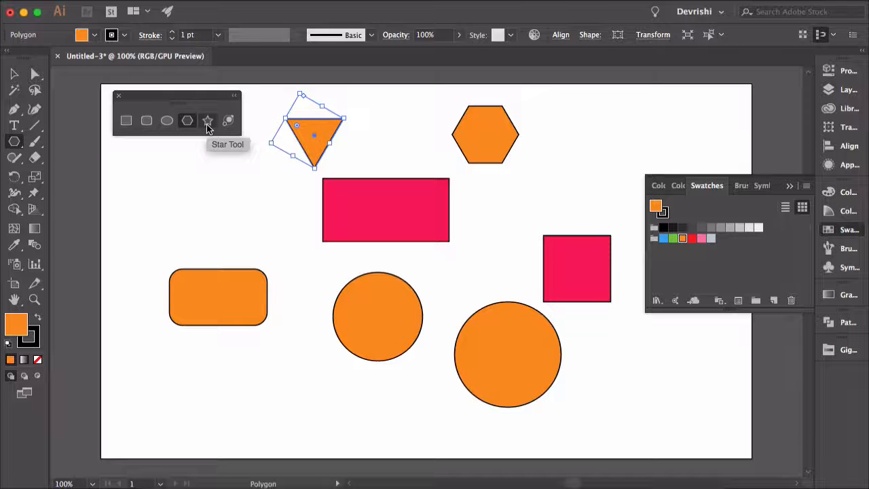
# Create a star with 10 points above the orange rounded rectangle.
pyautogui.click(208, 122)
pyautogui.click(225, 227)
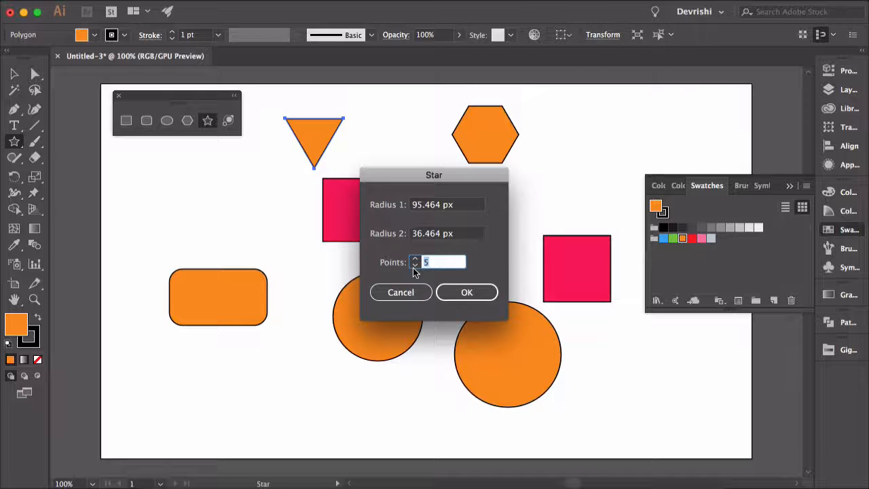
pyautogui.write('10')
pyautogui.click(466, 293)
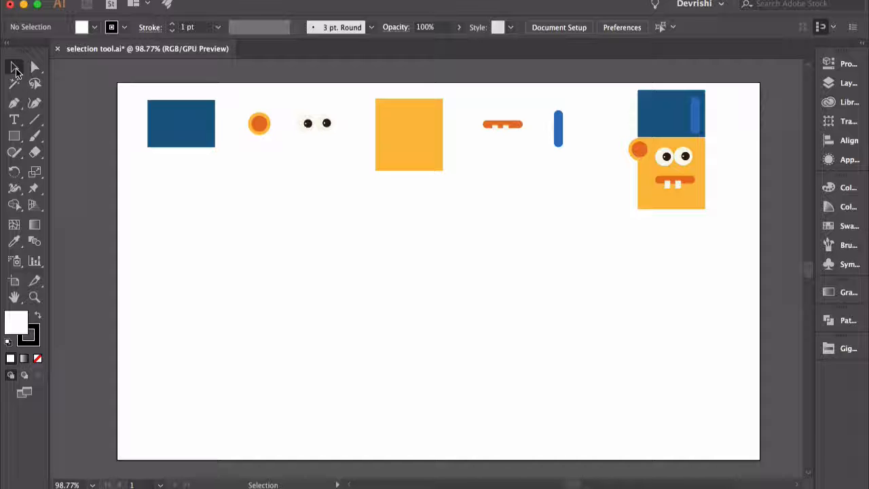
# Move the separate blue rectangle to the middle of the artboard, enlarge it and round its corners.
pyautogui.click(16, 69)
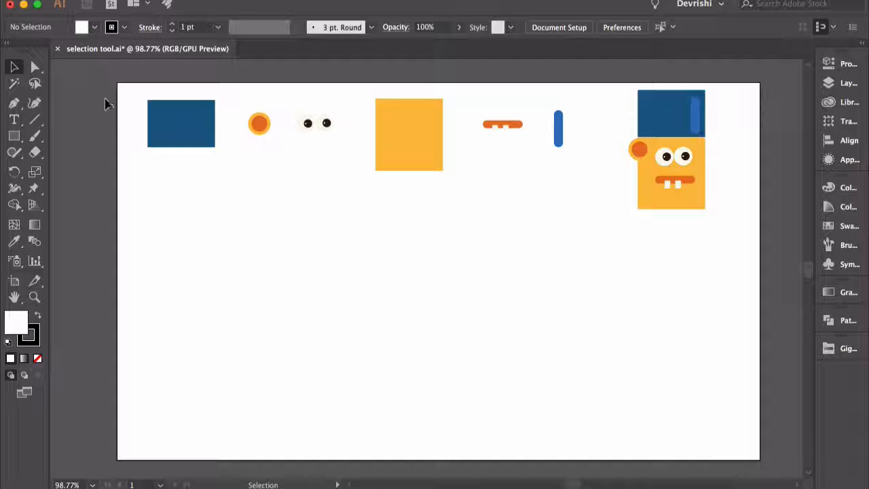
pyautogui.click(172, 126)
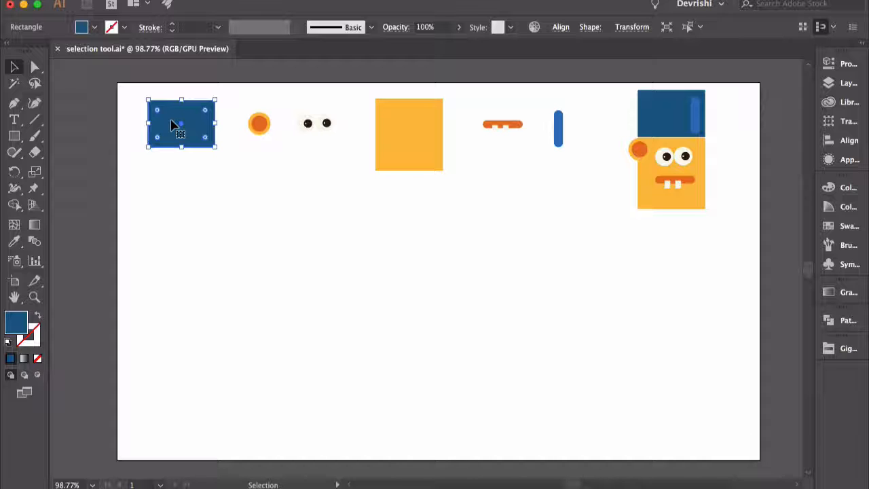
pyautogui.moveTo(172, 124); pyautogui.dragTo(411, 317)
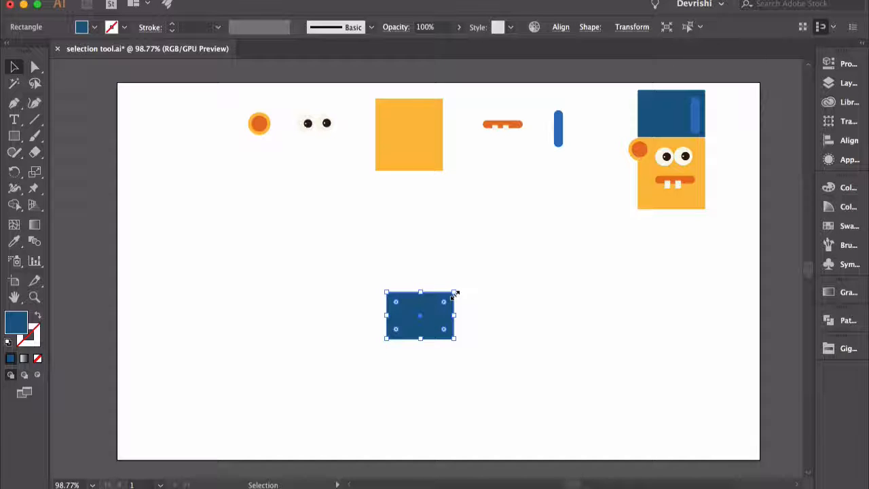
pyautogui.moveTo(455, 292)
pyautogui.mouseDown()
pyautogui.moveTo(507, 228)
pyautogui.moveTo(452, 291)
pyautogui.moveTo(454, 312)
pyautogui.moveTo(459, 297)
pyautogui.moveTo(450, 319)
pyautogui.moveTo(438, 305)
pyautogui.moveTo(446, 292)
pyautogui.mouseUp()
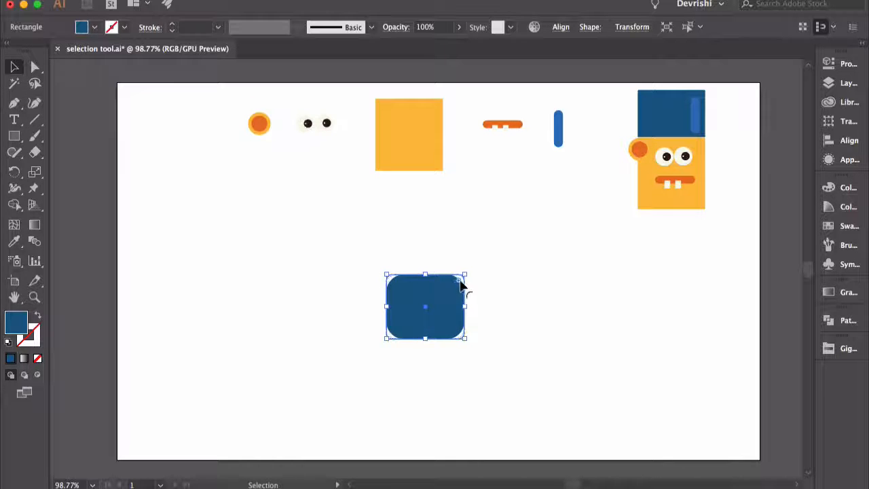
# Undo the corner rounding, move the blue rectangle back to the start of the parts row and deselect it.
pyautogui.press('super+z')
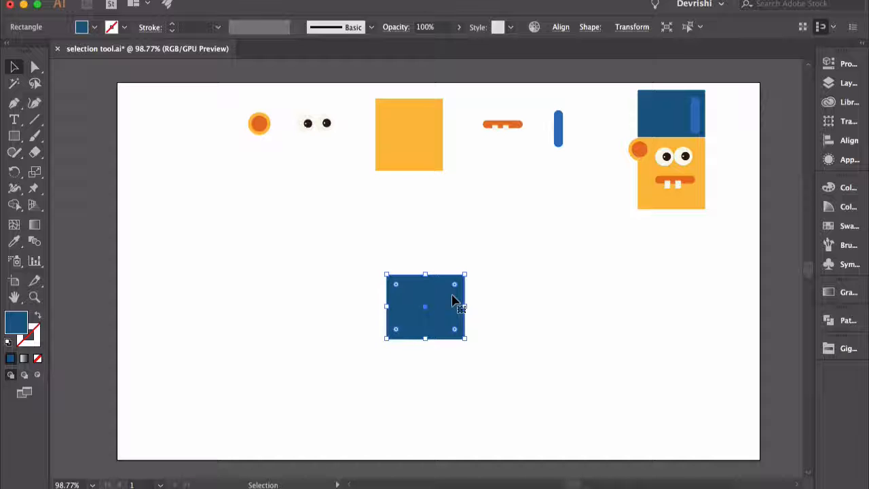
pyautogui.press('super+z')
pyautogui.moveTo(433, 314); pyautogui.dragTo(183, 132)
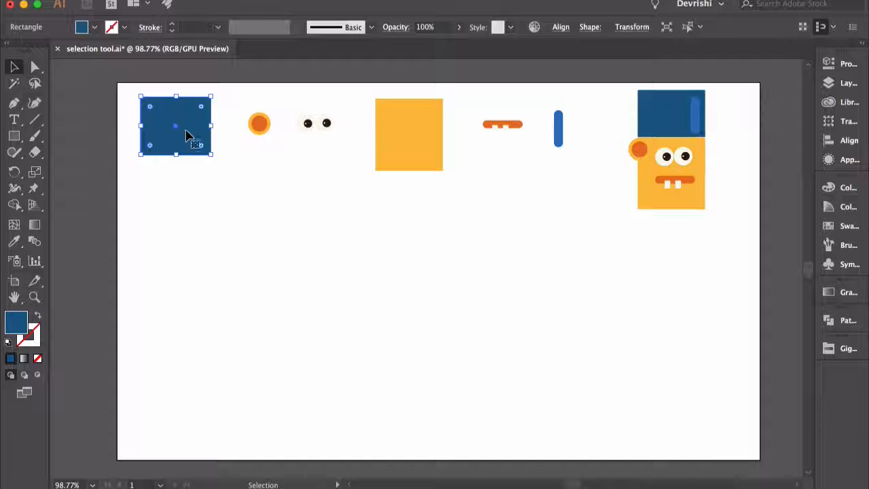
pyautogui.click(230, 155)
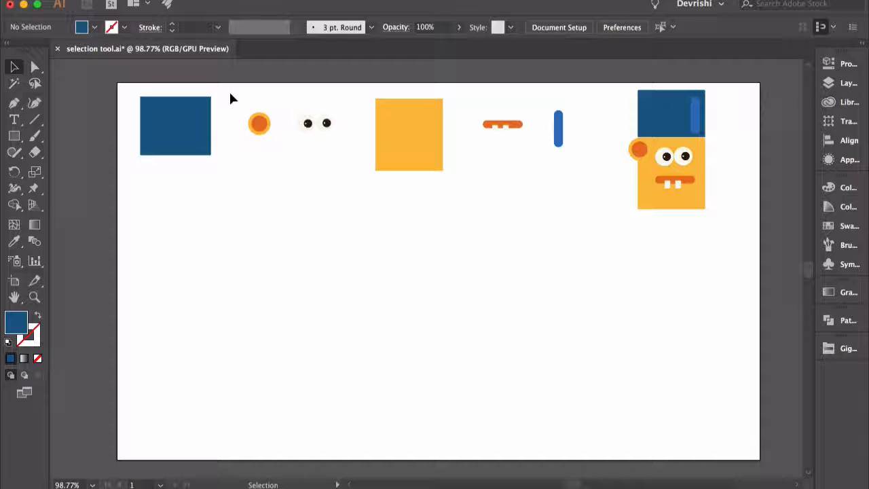
# Select the separate ear and eyes together, move them below the parts row and undo the move.
pyautogui.moveTo(230, 93); pyautogui.dragTo(346, 176)
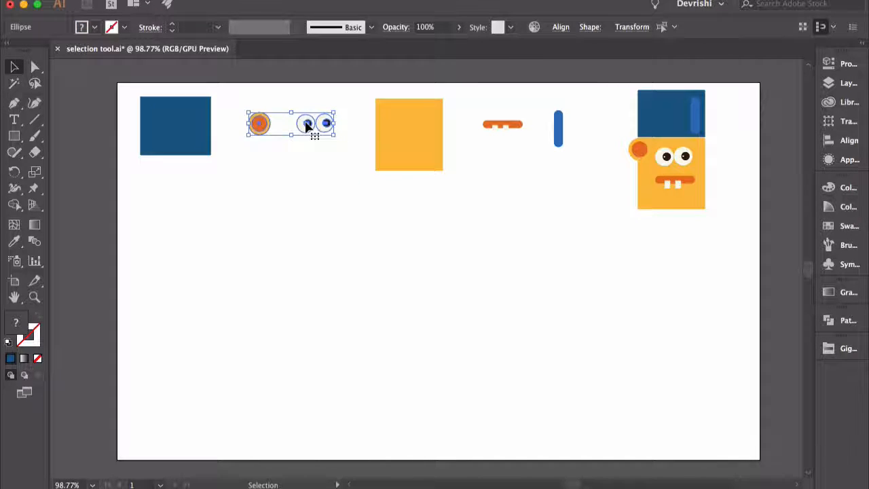
pyautogui.moveTo(311, 134); pyautogui.dragTo(303, 175)
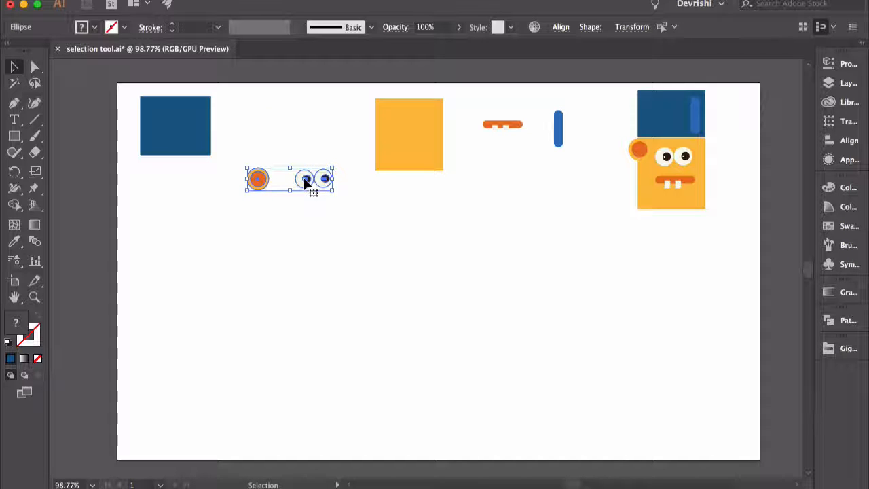
pyautogui.press('super+z')
pyautogui.press('super+z')
pyautogui.press('super+z')
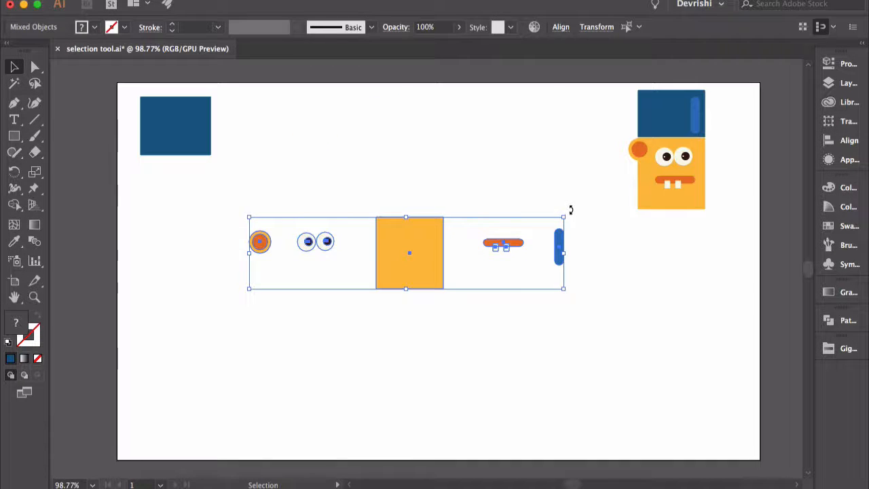
# Try rotating the ear, eyes, yellow square, mouth and small blue bar together as one selection.
pyautogui.moveTo(567, 210); pyautogui.dragTo(426, 144)
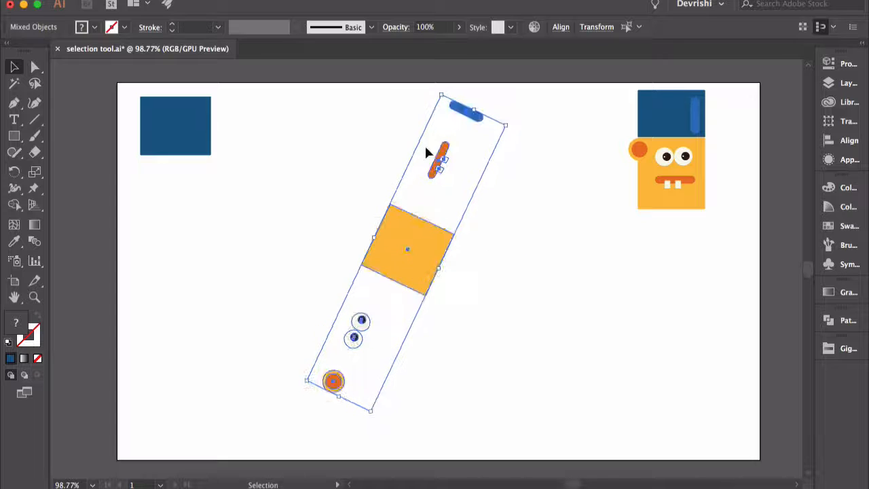
pyautogui.moveTo(508, 126); pyautogui.dragTo(539, 233)
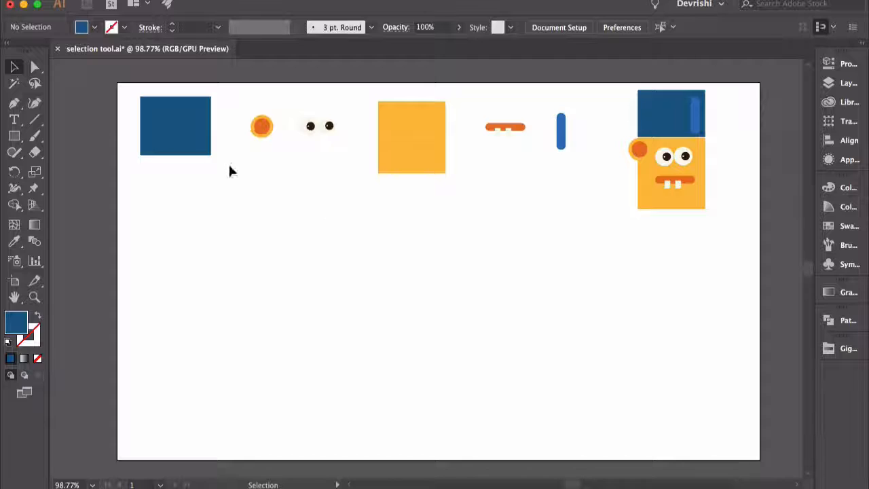
# Assemble the blue hat, light blue bar, yellow face, ear, eyes and mouth in the artboard's middle to match the example character.
pyautogui.moveTo(193, 143); pyautogui.dragTo(427, 278)
pyautogui.moveTo(562, 144); pyautogui.dragTo(430, 271)
pyautogui.moveTo(415, 140); pyautogui.dragTo(444, 324)
pyautogui.moveTo(266, 135); pyautogui.dragTo(373, 303)
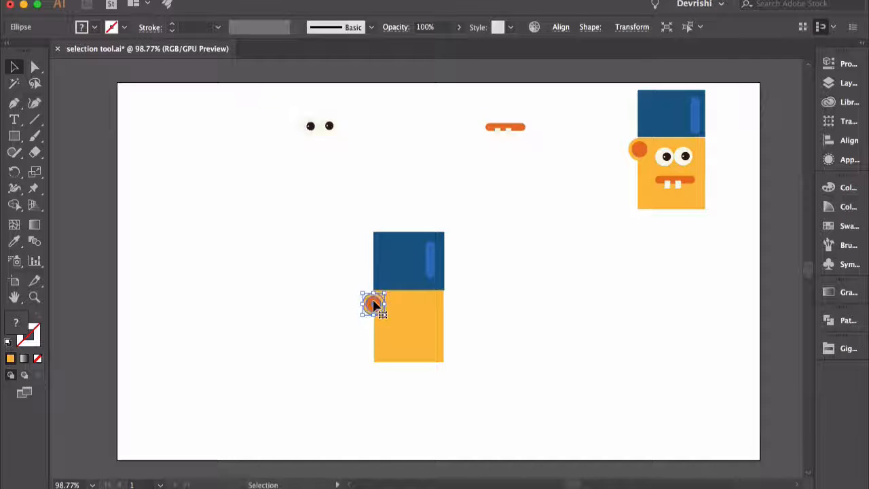
pyautogui.moveTo(310, 127); pyautogui.dragTo(399, 314)
pyautogui.moveTo(509, 129); pyautogui.dragTo(408, 328)
pyautogui.click(499, 288)
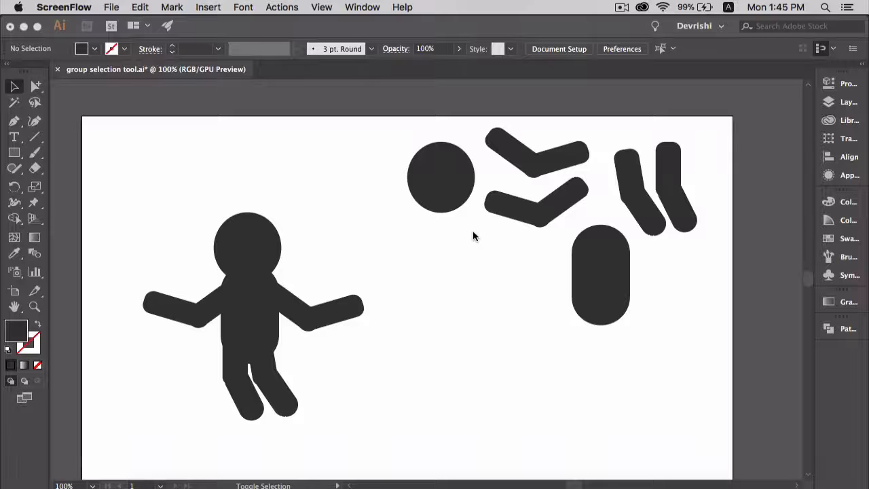
pyautogui.click(452, 252)
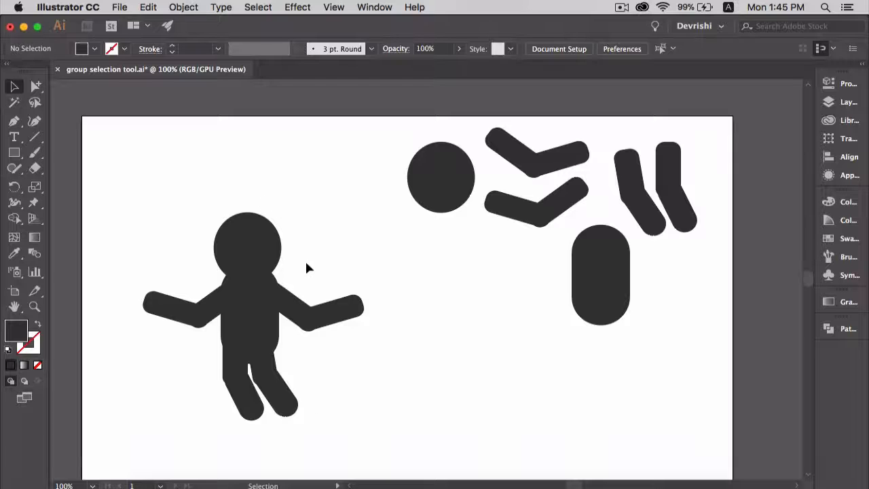
# Try moving the assembled figure's forearm away from its upper arm as a separate piece, and undo the move.
pyautogui.click(294, 305)
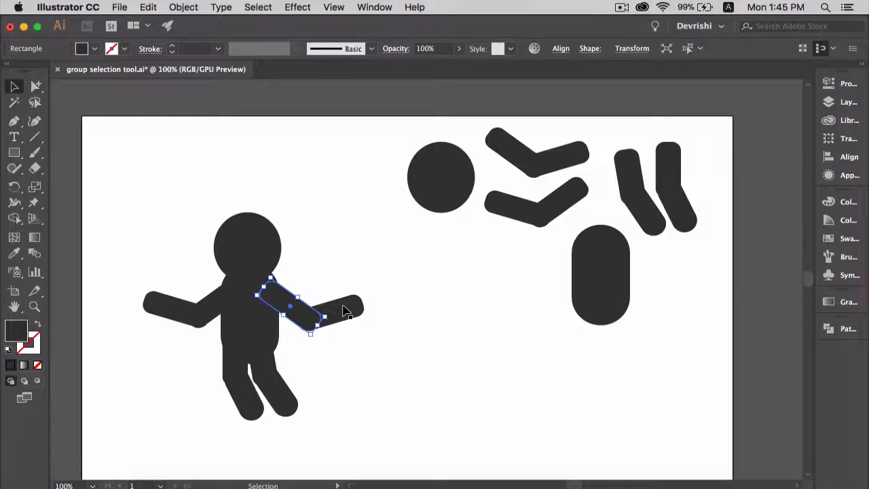
pyautogui.click(285, 404)
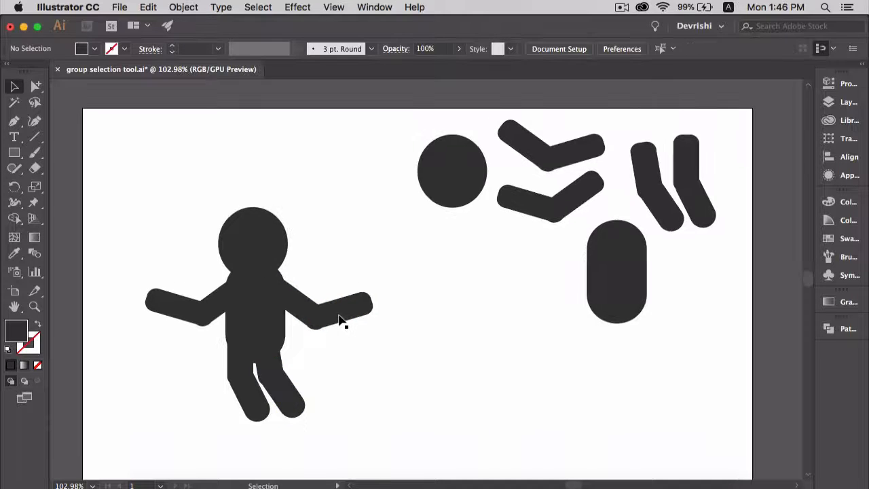
pyautogui.moveTo(365, 312)
pyautogui.mouseDown()
pyautogui.moveTo(416, 281)
pyautogui.moveTo(419, 345)
pyautogui.moveTo(361, 307)
pyautogui.mouseUp()
pyautogui.press('super+z')
pyautogui.press('super+z')
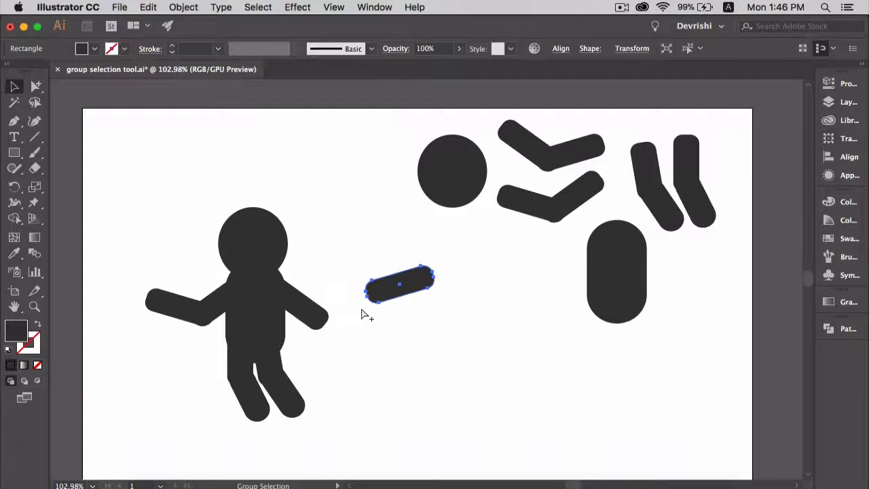
pyautogui.press('super+shift+z')
pyautogui.press('super+shift+z')
pyautogui.click(368, 339)
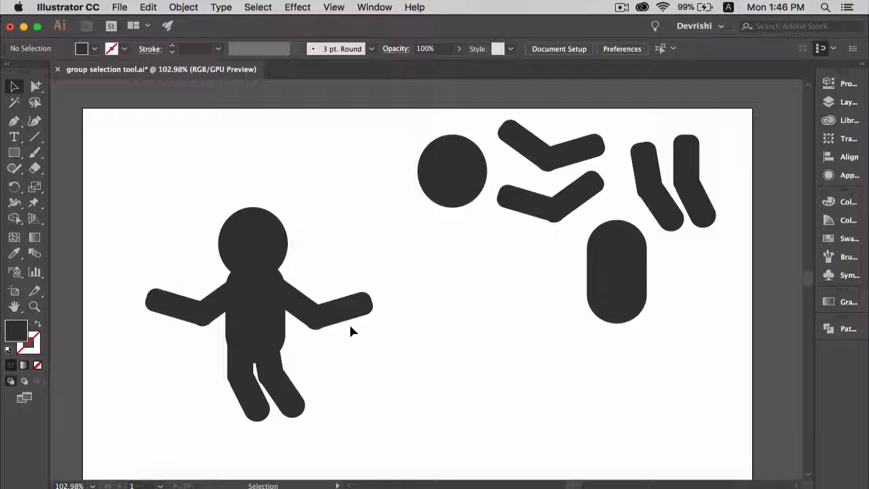
# Group the forearm and upper arm on the assembled figure's right side and move them together as one arm.
pyautogui.click(349, 314)
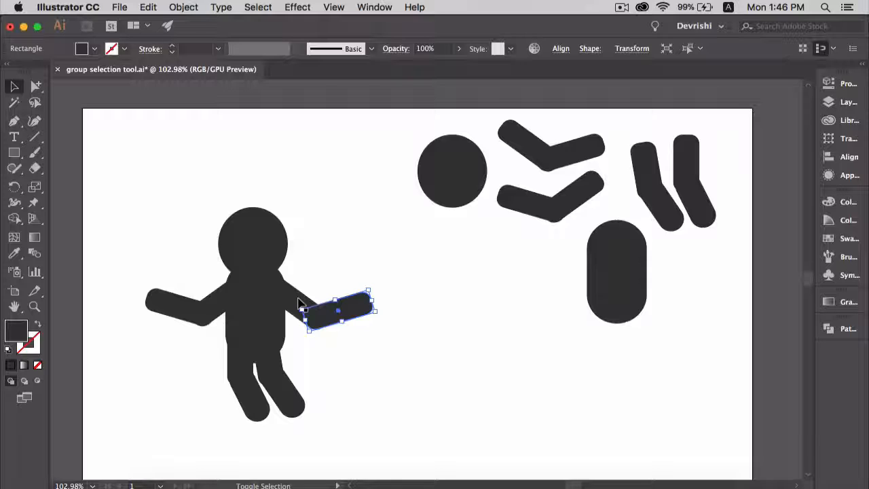
pyautogui.keyDown('shift'); pyautogui.click(299, 302); pyautogui.keyUp('shift')
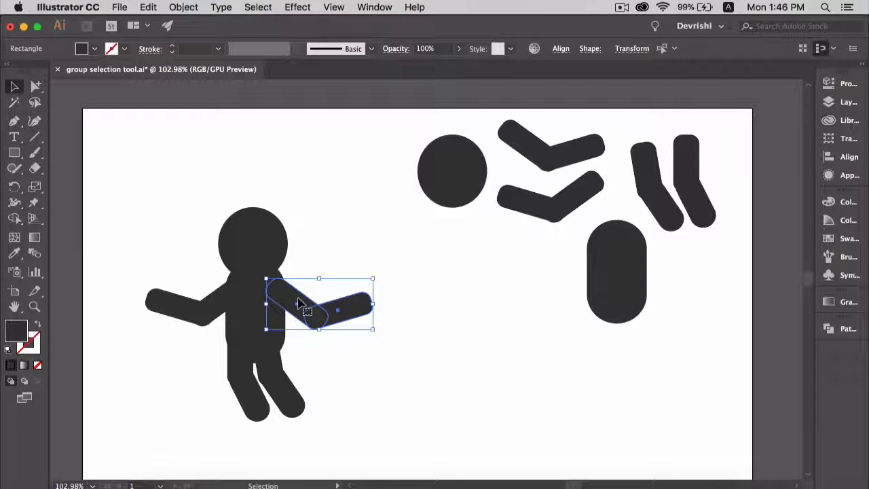
pyautogui.rightClick(298, 302)
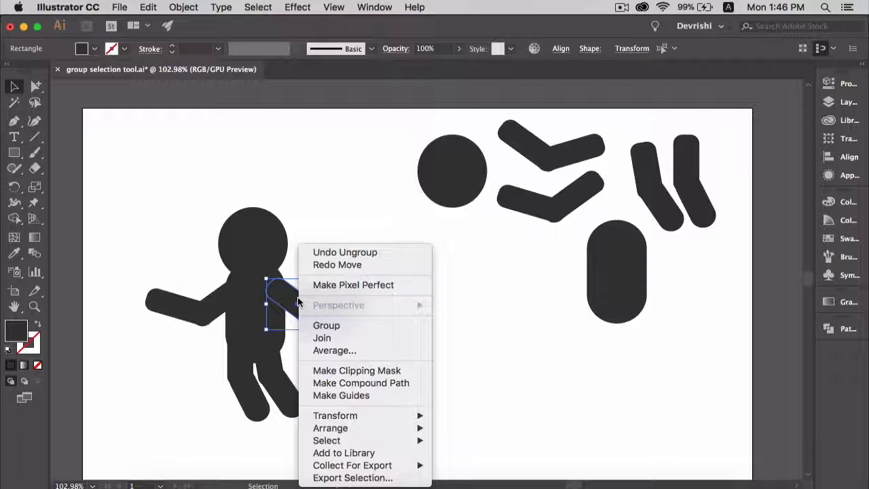
pyautogui.click(360, 327)
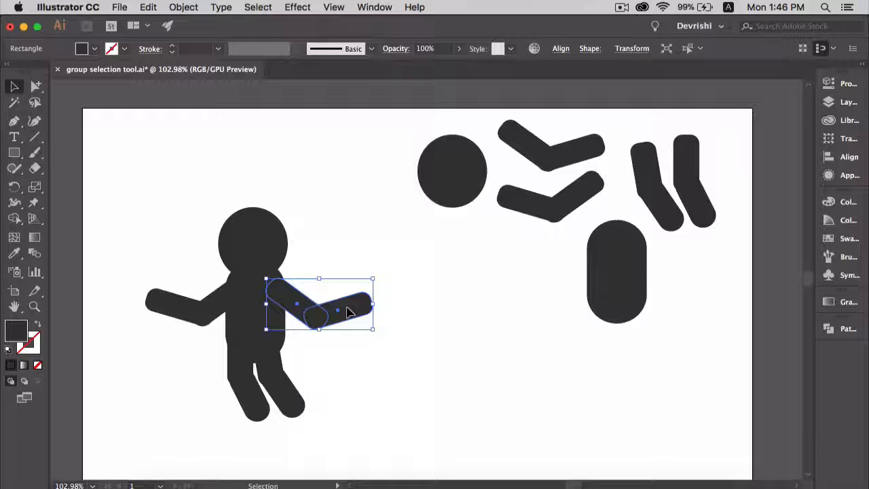
pyautogui.moveTo(348, 311); pyautogui.dragTo(429, 312)
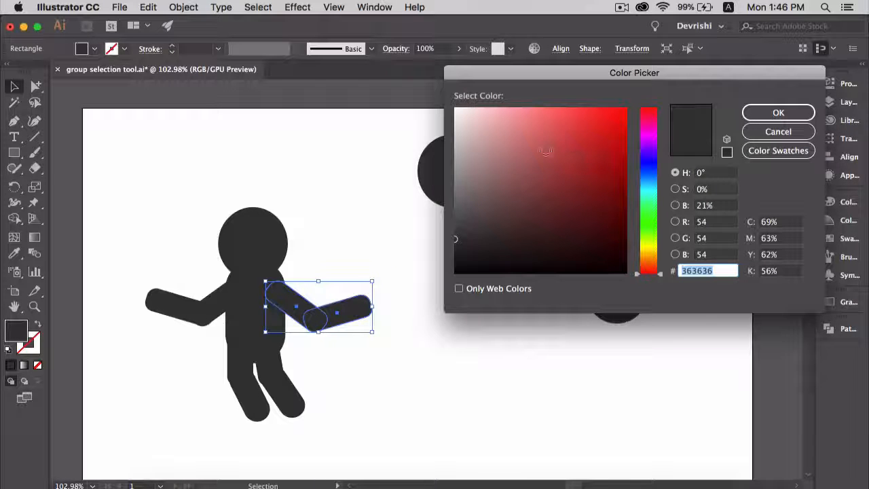
# Try filling the whole grouped arm pale yellow, undo the fill, and try ungrouping the arm.
pyautogui.click(786, 114)
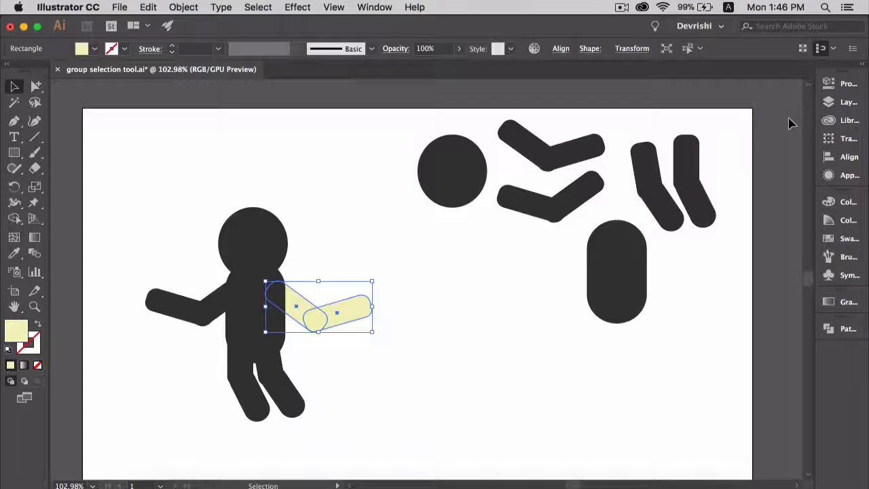
pyautogui.click(511, 289)
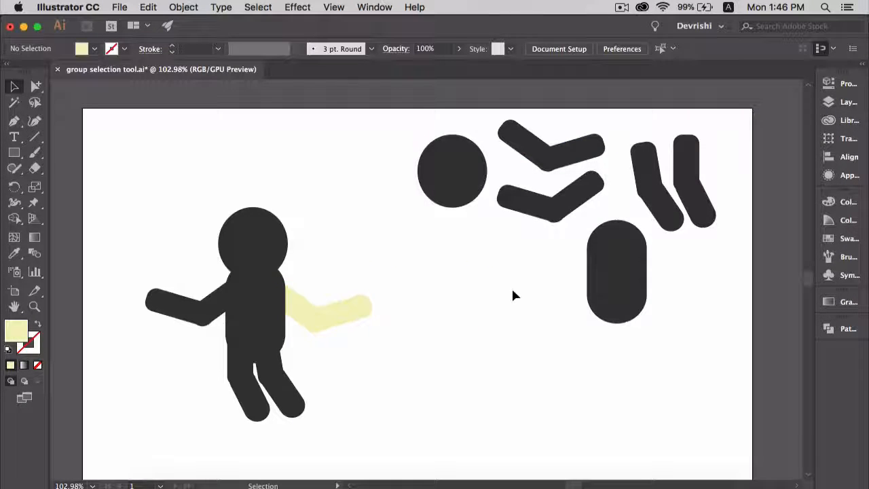
pyautogui.click(359, 315)
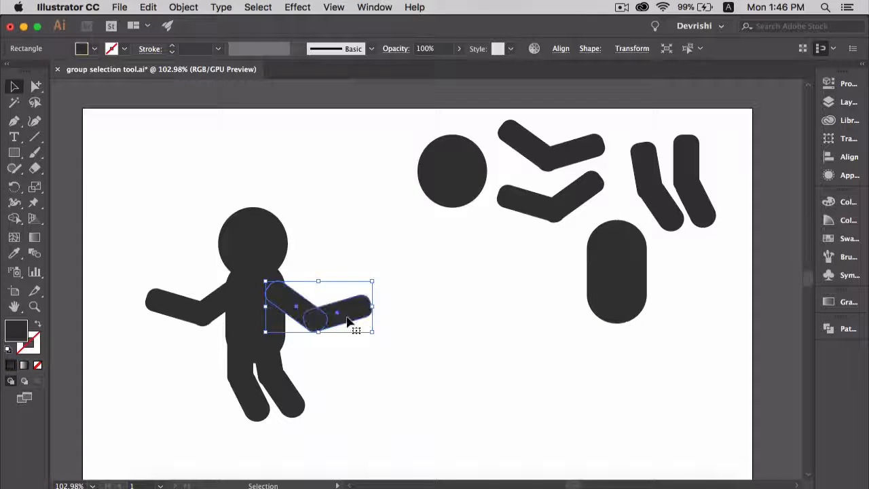
pyautogui.rightClick(347, 290)
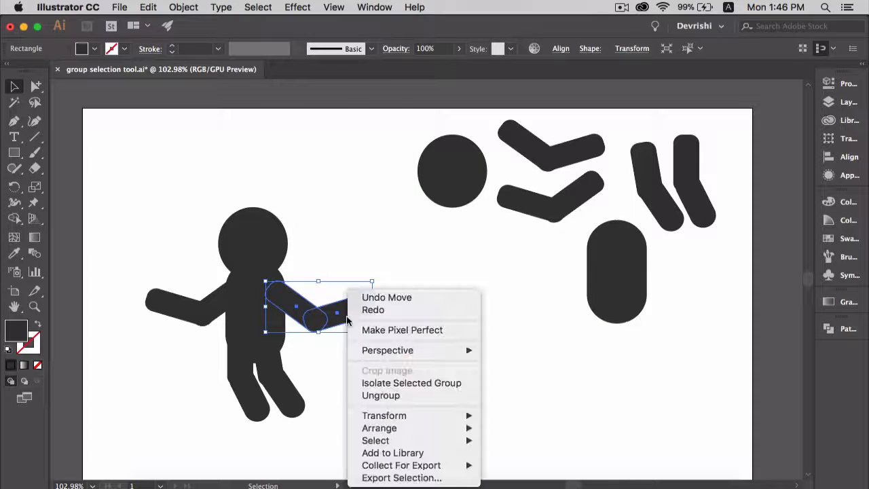
pyautogui.click(378, 395)
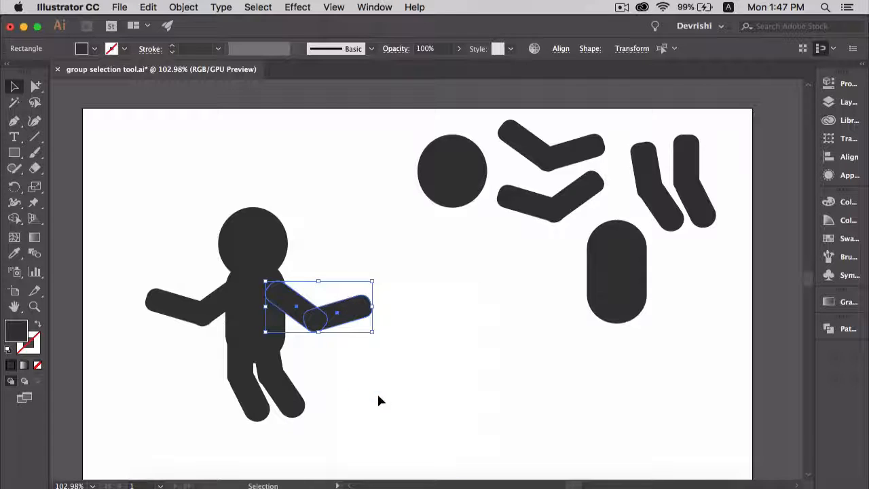
pyautogui.click(377, 370)
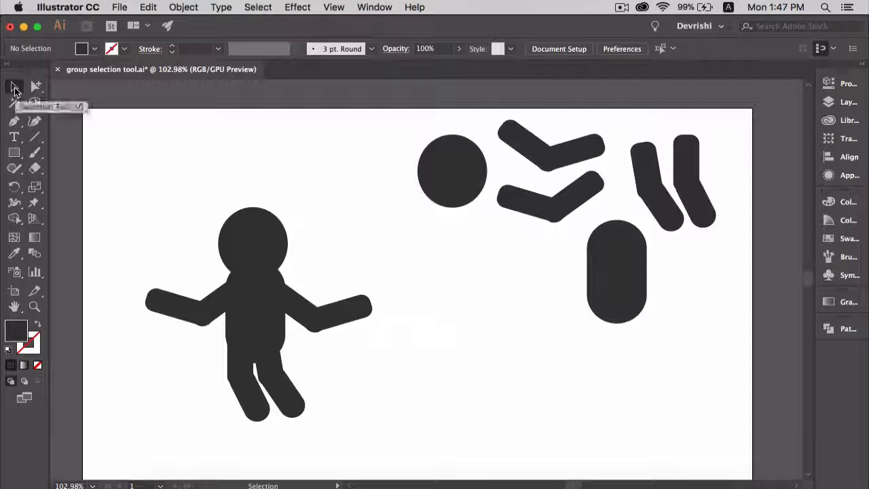
# Isolate the grouped arm, select its forearm and upper arm individually, and exit isolation mode.
pyautogui.click(348, 321)
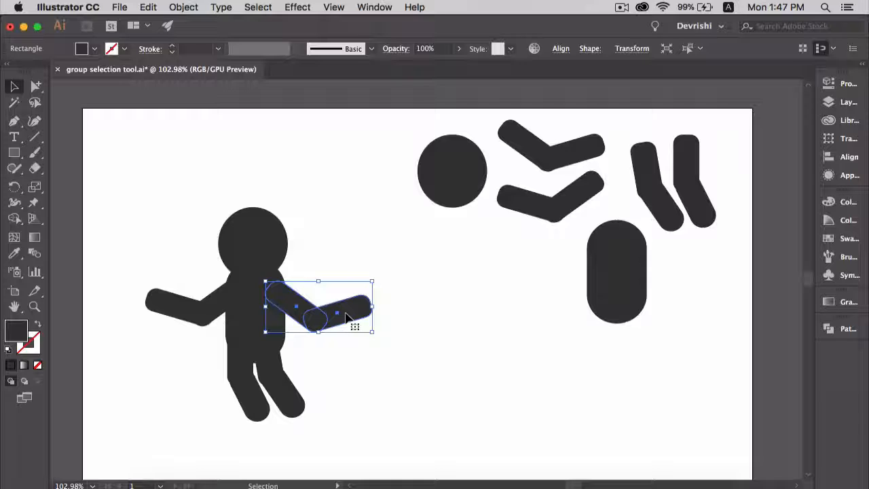
pyautogui.click(414, 321)
pyautogui.click(353, 319)
pyautogui.doubleClick(352, 319)
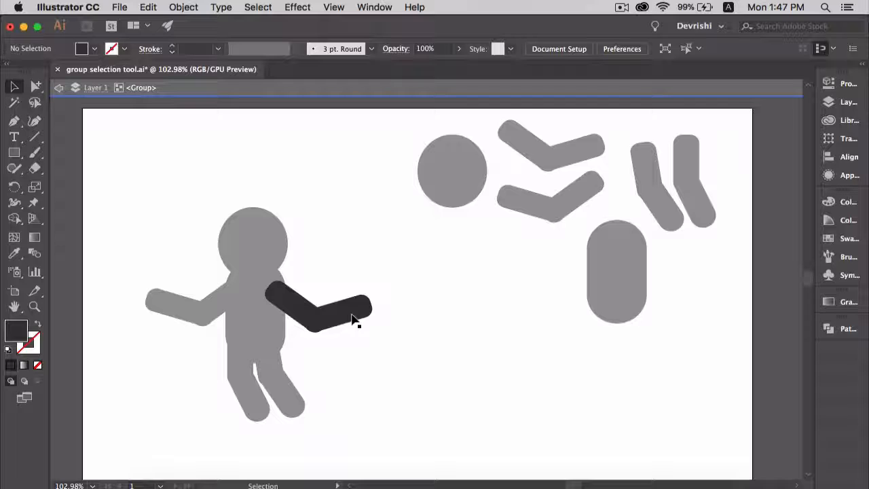
pyautogui.click(352, 319)
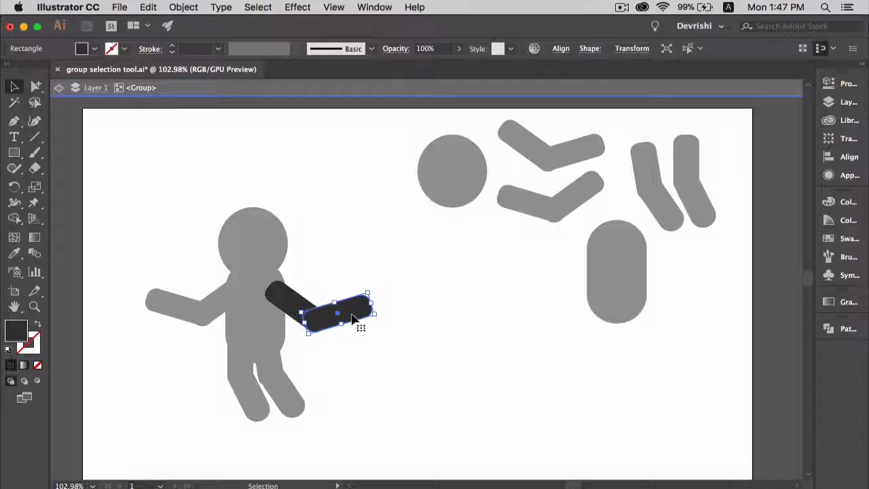
pyautogui.click(290, 301)
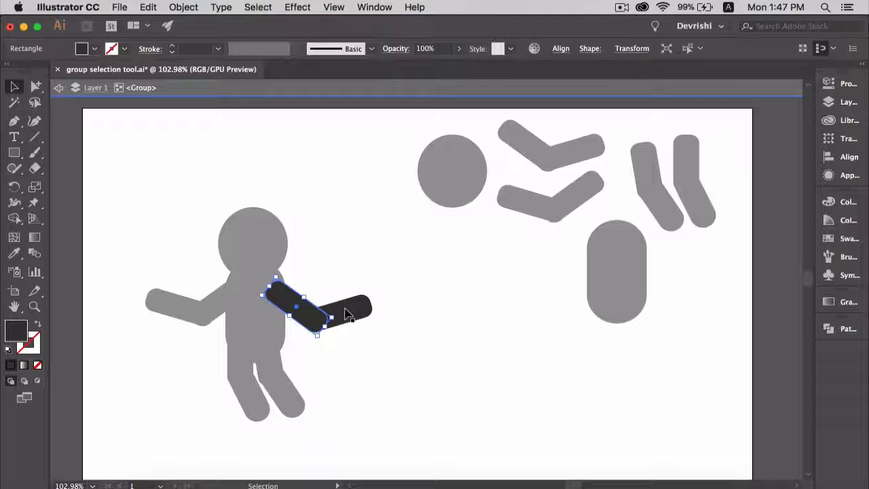
pyautogui.click(349, 311)
pyautogui.click(58, 89)
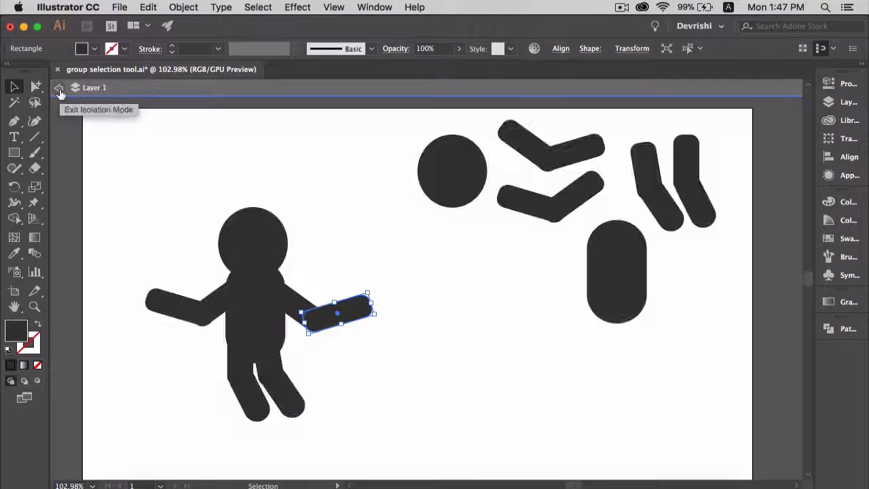
pyautogui.click(59, 89)
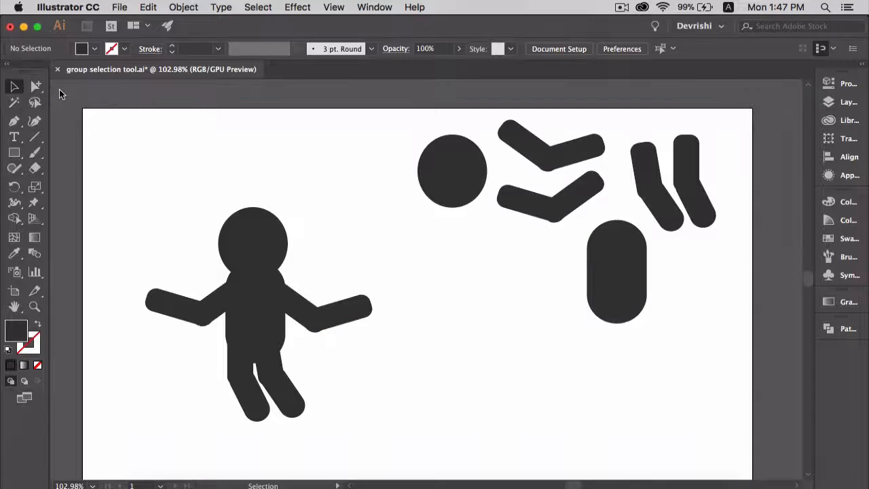
# Select only the forearm inside the grouped arm with the Group Selection tool and fill it light pink.
pyautogui.click(36, 86)
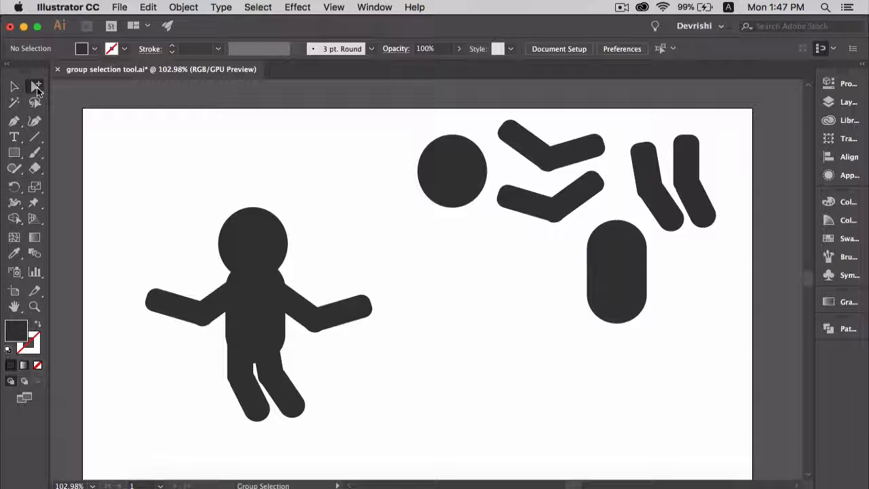
pyautogui.click(344, 317)
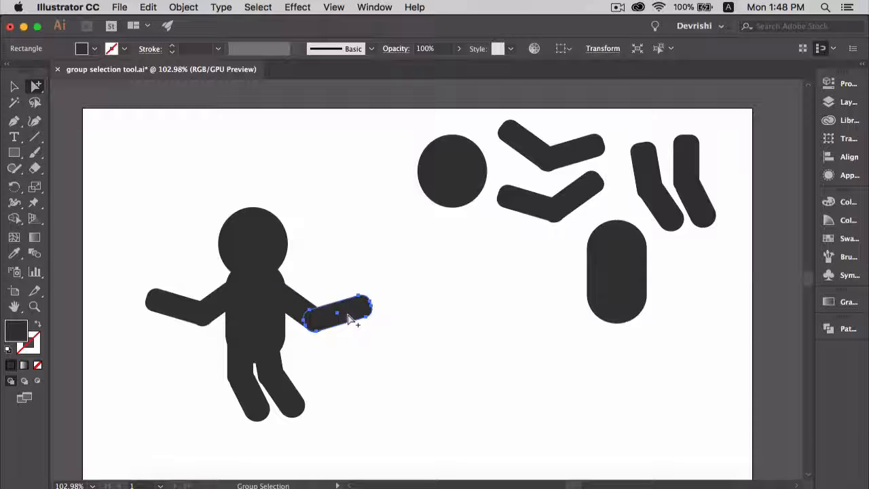
pyautogui.doubleClick(17, 333)
pyautogui.click(495, 117)
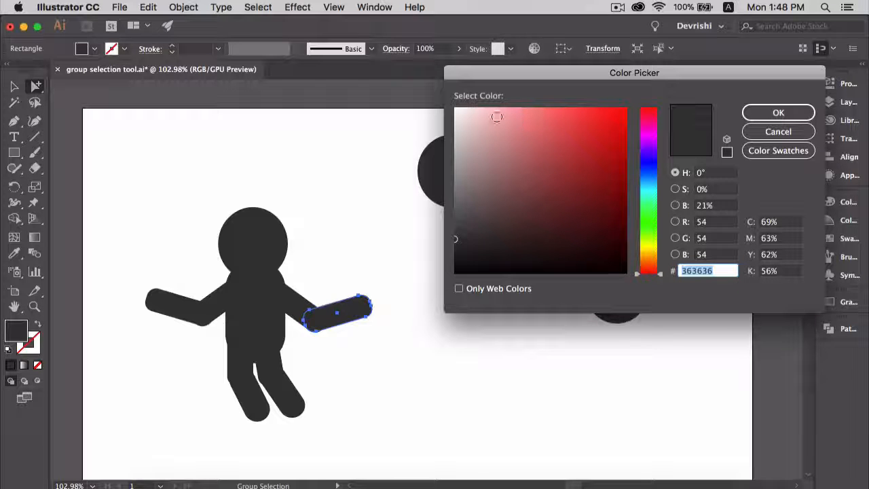
pyautogui.click(778, 113)
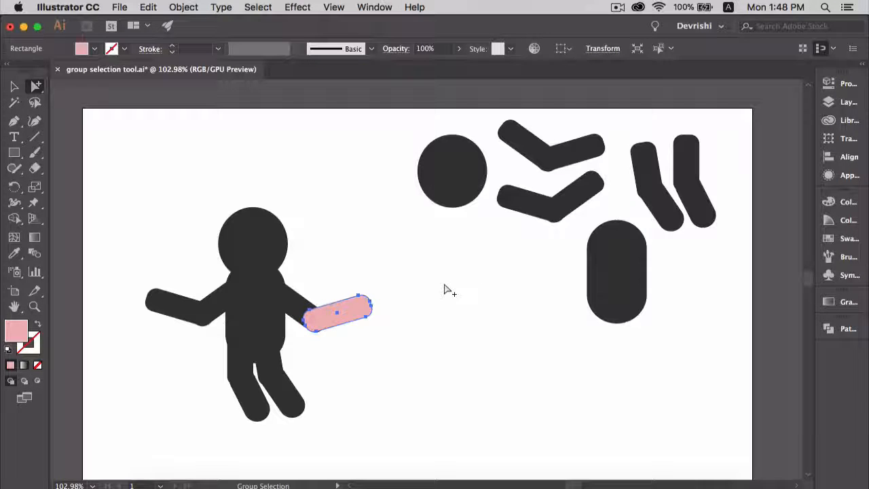
# Start a second figure beside the first by placing the loose head circle directly above the rounded body.
pyautogui.press('v')
pyautogui.moveTo(449, 190); pyautogui.dragTo(467, 271)
pyautogui.moveTo(607, 278); pyautogui.dragTo(461, 331)
# Group each loose arm's two segments and attach the arms to either side of the second figure's body.
pyautogui.moveTo(482, 120); pyautogui.dragTo(534, 324)
pyautogui.rightClick(550, 156)
pyautogui.click(557, 153)
pyautogui.click(543, 205)
pyautogui.keyDown('shift'); pyautogui.click(568, 195); pyautogui.keyUp('shift')
pyautogui.rightClick(570, 194)
pyautogui.click(605, 278)
pyautogui.moveTo(549, 203); pyautogui.dragTo(407, 333)
# Group each loose leg's two segments and attach both legs beneath the second figure's body.
pyautogui.click(665, 216)
pyautogui.rightClick(664, 212)
pyautogui.click(699, 296)
pyautogui.moveTo(656, 201); pyautogui.dragTo(492, 405)
pyautogui.click(686, 172)
pyautogui.keyDown('shift'); pyautogui.click(699, 209); pyautogui.keyUp('shift')
pyautogui.rightClick(700, 209)
pyautogui.click(727, 293)
pyautogui.moveTo(686, 160); pyautogui.dragTo(460, 378)
pyautogui.click(540, 370)
# Group the second figure's head, body, arms and legs, and move and scale it down as one object.
pyautogui.click(474, 246)
pyautogui.keyDown('shift'); pyautogui.click(473, 318); pyautogui.keyUp('shift')
pyautogui.keyDown('shift'); pyautogui.click(531, 328); pyautogui.keyUp('shift')
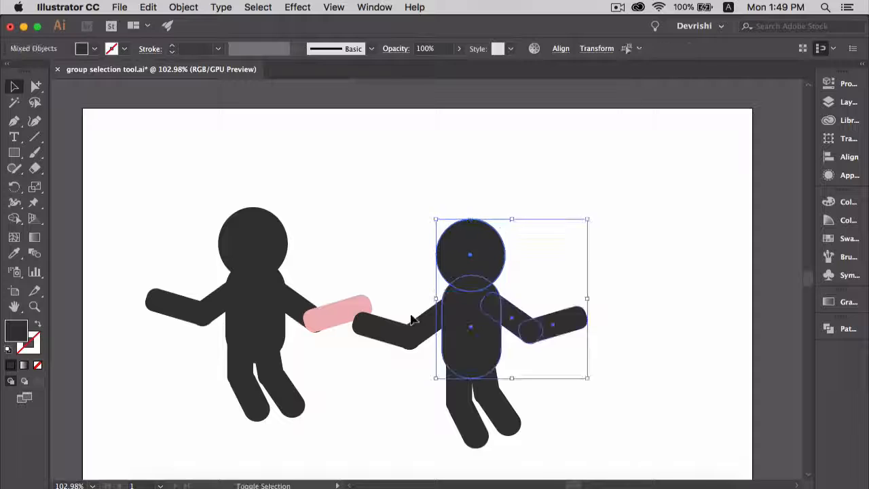
pyautogui.keyDown('shift'); pyautogui.click(402, 334); pyautogui.keyUp('shift')
pyautogui.keyDown('shift'); pyautogui.click(472, 429); pyautogui.keyUp('shift')
pyautogui.keyDown('shift'); pyautogui.click(497, 415); pyautogui.keyUp('shift')
pyautogui.rightClick(498, 417)
pyautogui.click(524, 383)
pyautogui.moveTo(494, 334); pyautogui.dragTo(572, 265)
pyautogui.moveTo(664, 379); pyautogui.dragTo(563, 310)
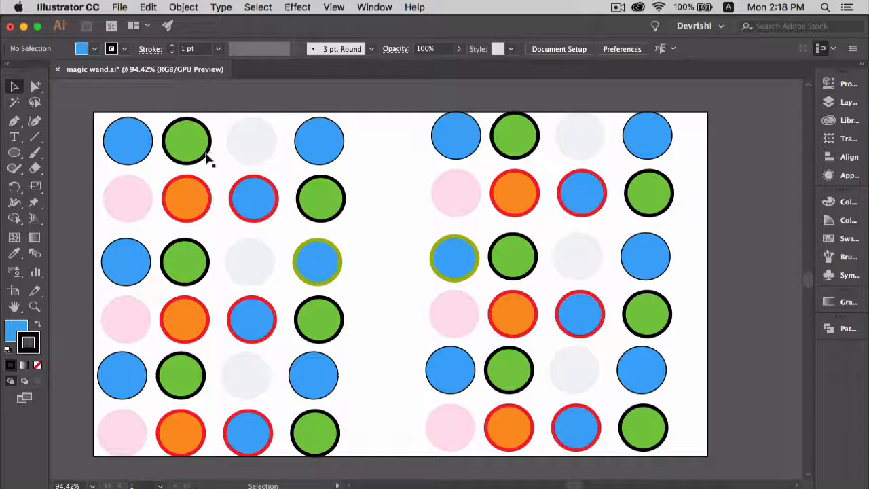
# Examine the fill and stroke colours of the circles in the magic wand file up close and as a whole.
pyautogui.scroll(10, 163, 125)
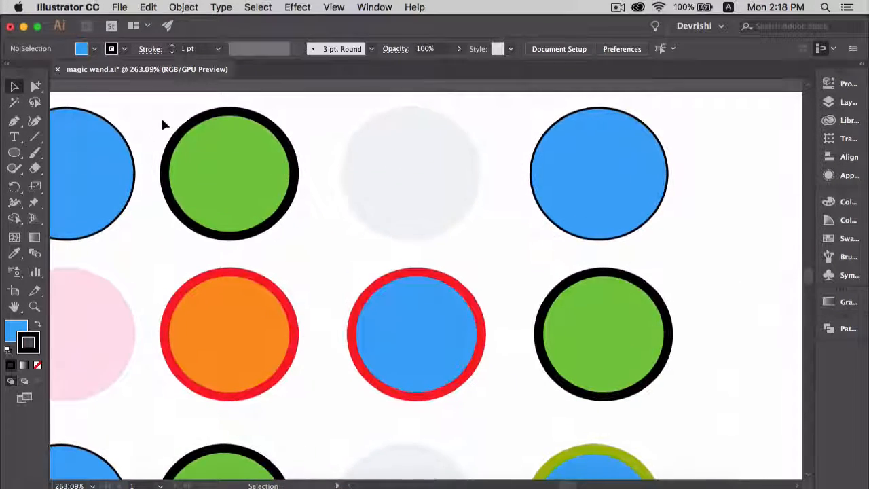
pyautogui.hscroll(-3, 163, 125)
pyautogui.hscroll(-2, 163, 125)
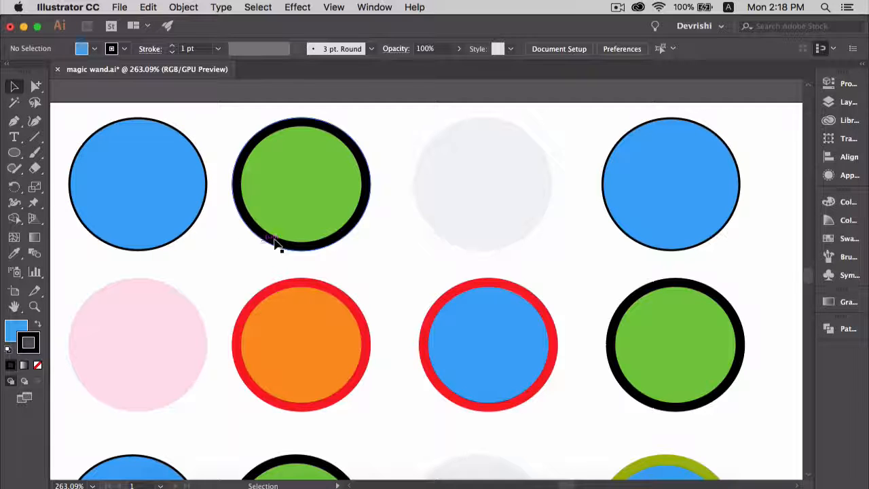
pyautogui.scroll(-2, 394, 297)
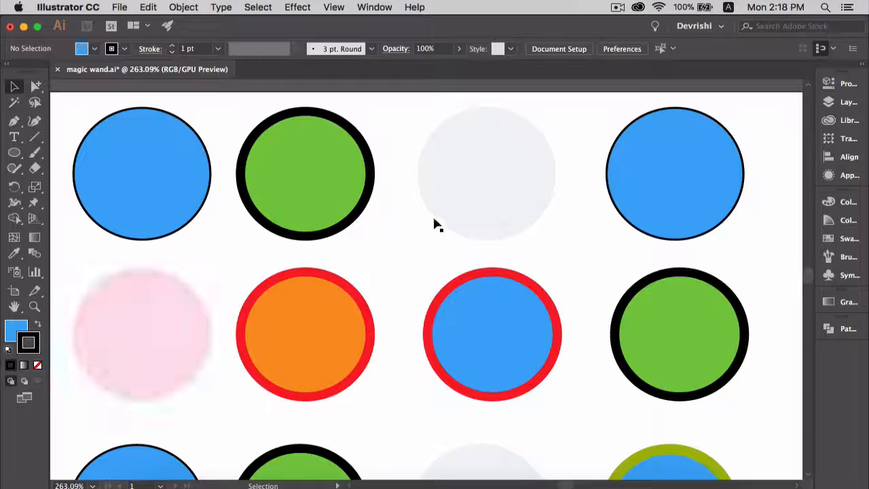
pyautogui.press('super+0')
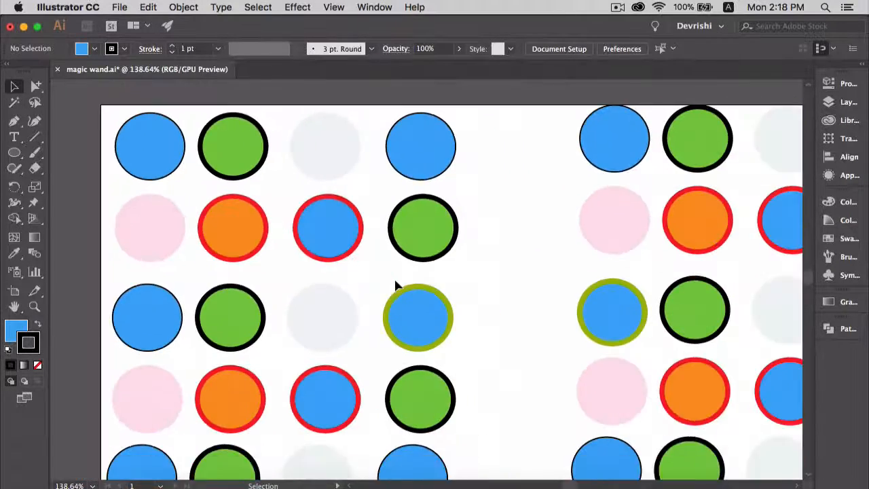
pyautogui.scroll(-2, 395, 280)
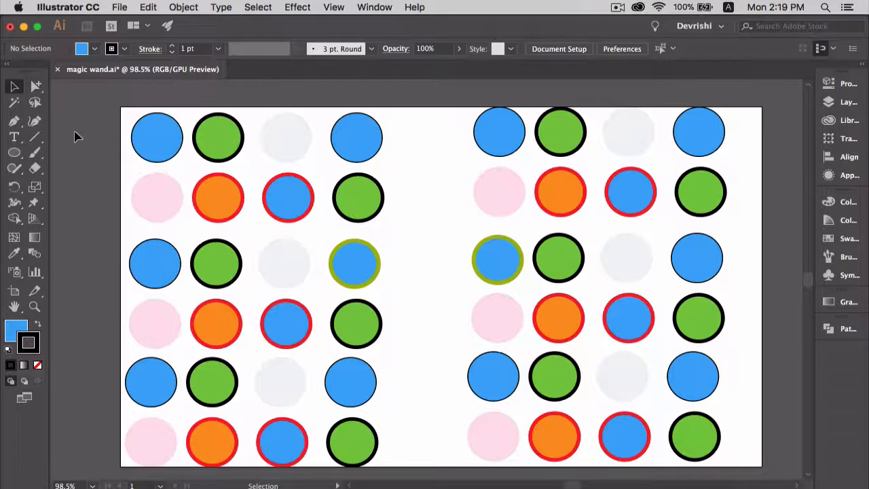
# Open the Magic Wand options and turn off the Fill Color and Stroke Color criteria.
pyautogui.click(15, 104)
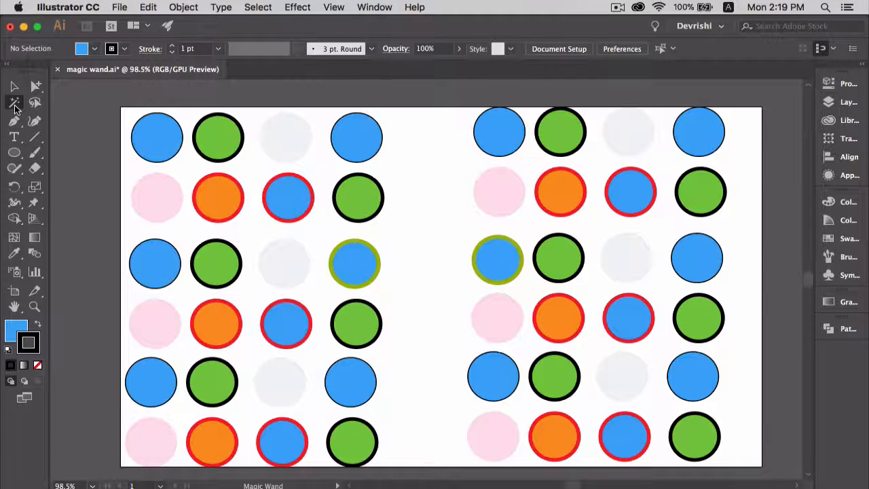
pyautogui.doubleClick(14, 104)
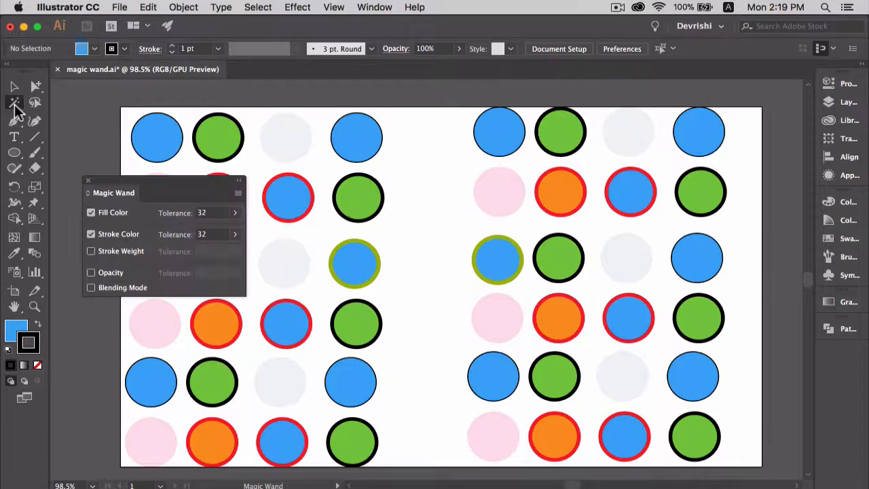
pyautogui.click(91, 212)
pyautogui.click(91, 233)
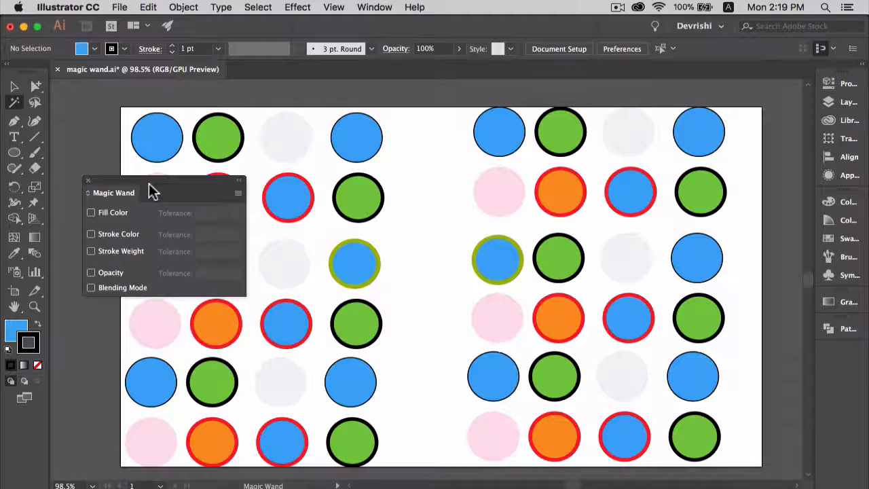
# Enable only the Fill Color criterion for the Magic Wand and select all circles with the same blue fill.
pyautogui.moveTo(148, 183); pyautogui.dragTo(139, 135)
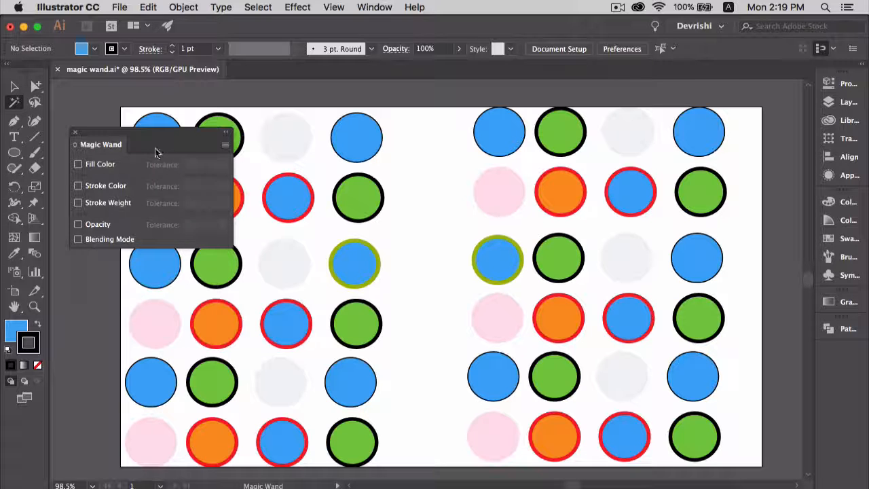
pyautogui.click(78, 163)
pyautogui.click(75, 132)
pyautogui.click(158, 142)
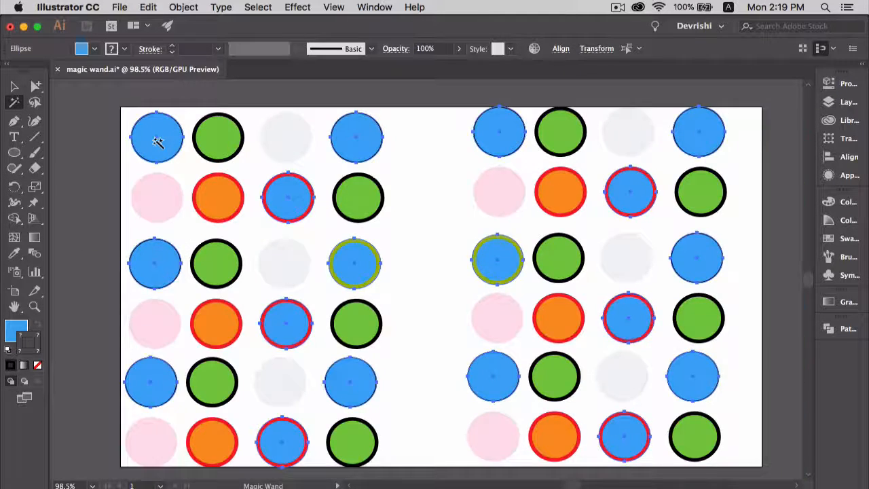
pyautogui.scroll(3, 158, 141)
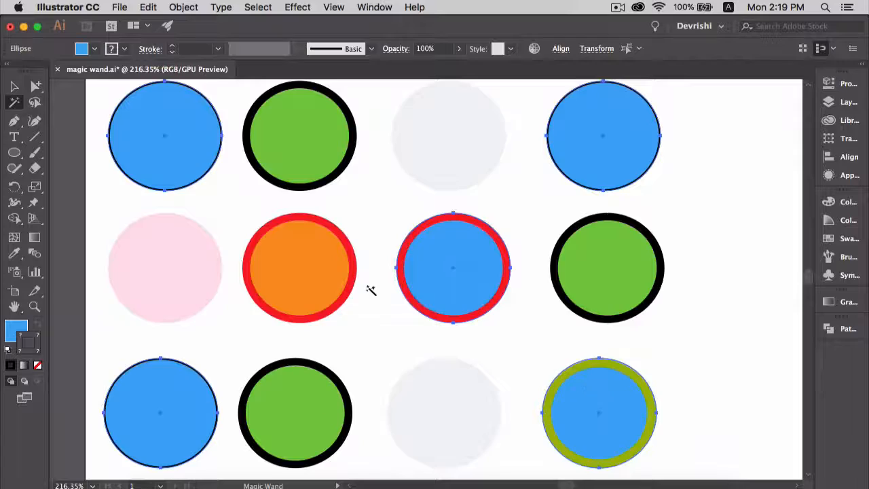
pyautogui.scroll(-3, 372, 290)
# Try moving the selected blue circles together, and undo the move.
pyautogui.press('v')
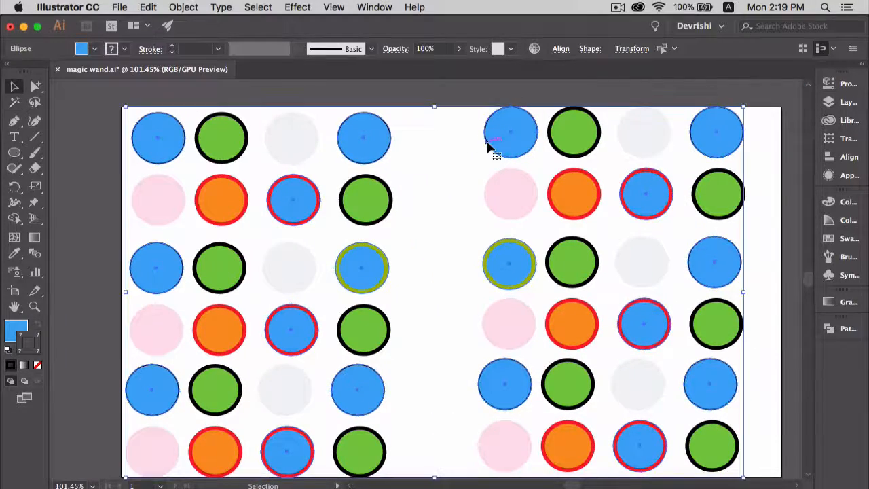
pyautogui.moveTo(375, 150); pyautogui.dragTo(405, 193)
pyautogui.press('super+z')
pyautogui.press('super+z')
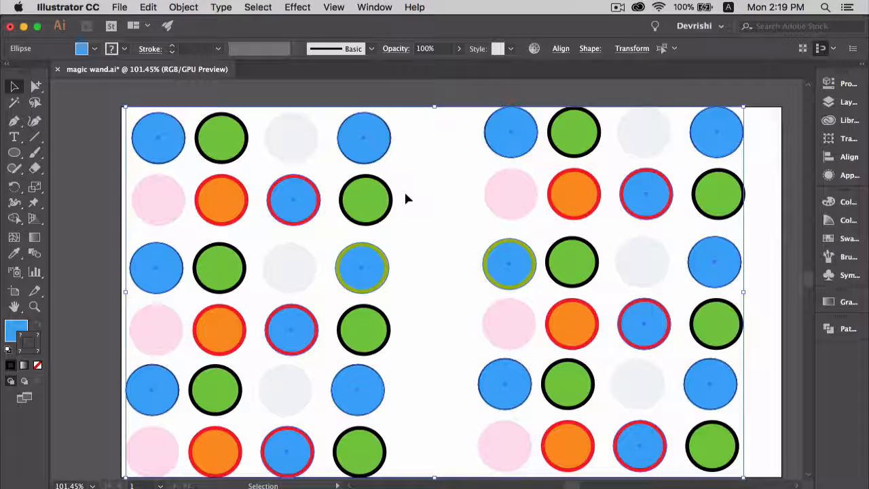
# Switch the Magic Wand criterion from Fill Color to Stroke Color and select all circles with a black stroke.
pyautogui.doubleClick(14, 104)
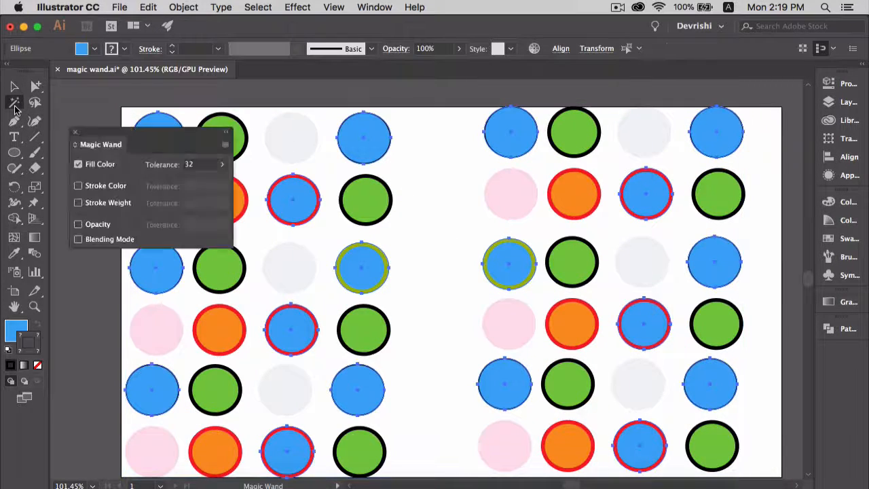
pyautogui.click(78, 165)
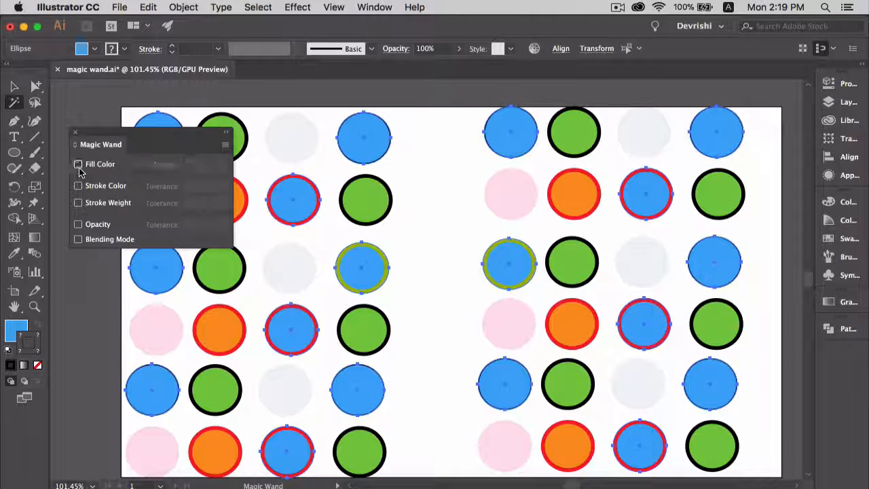
pyautogui.click(78, 185)
pyautogui.click(75, 133)
pyautogui.click(163, 151)
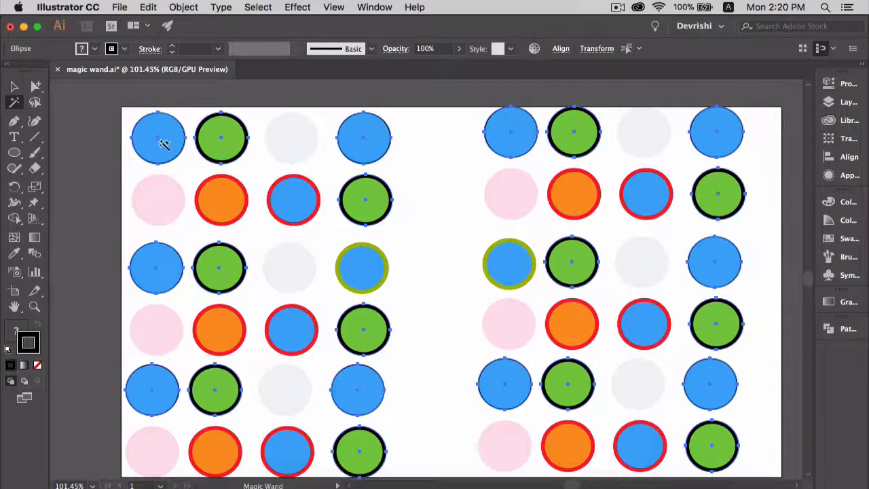
pyautogui.scroll(5, 164, 140)
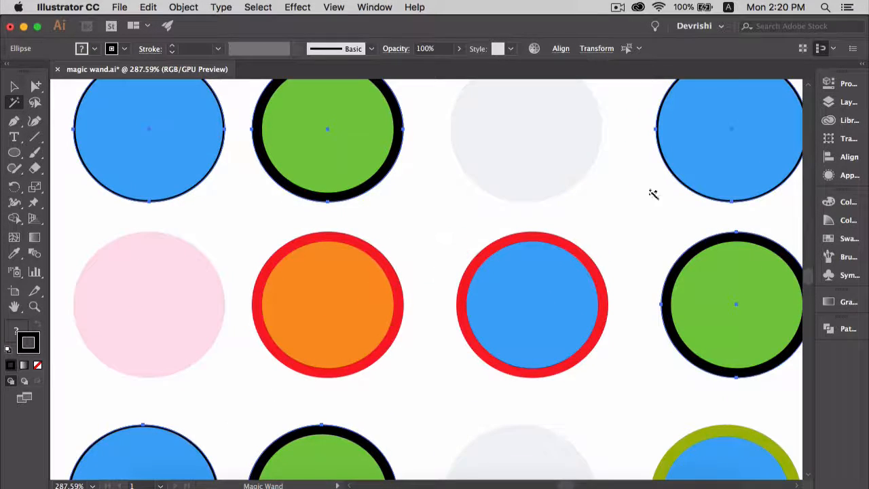
pyautogui.scroll(-4, 653, 192)
pyautogui.hscroll(4, 654, 192)
pyautogui.hscroll(-4, 645, 242)
pyautogui.scroll(-6, 374, 250)
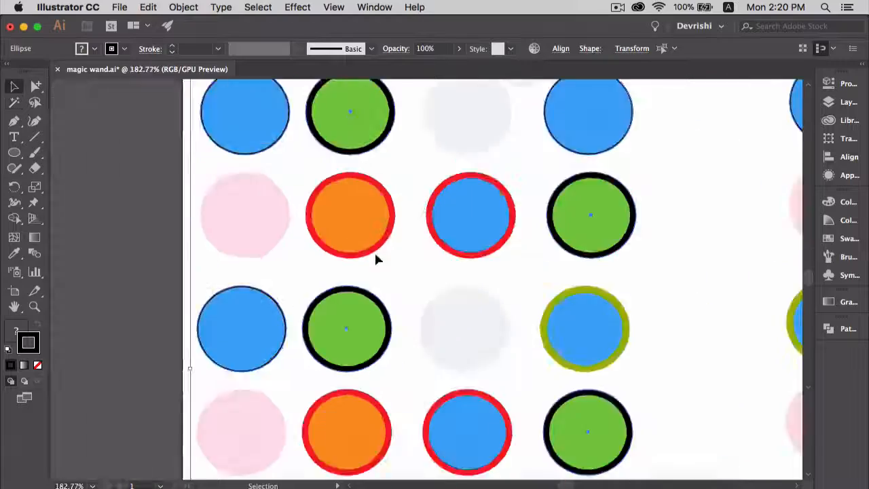
# Make Stroke Weight the only Magic Wand criterion and select all circles with the same stroke weight as a green circle.
pyautogui.doubleClick(14, 101)
pyautogui.click(78, 186)
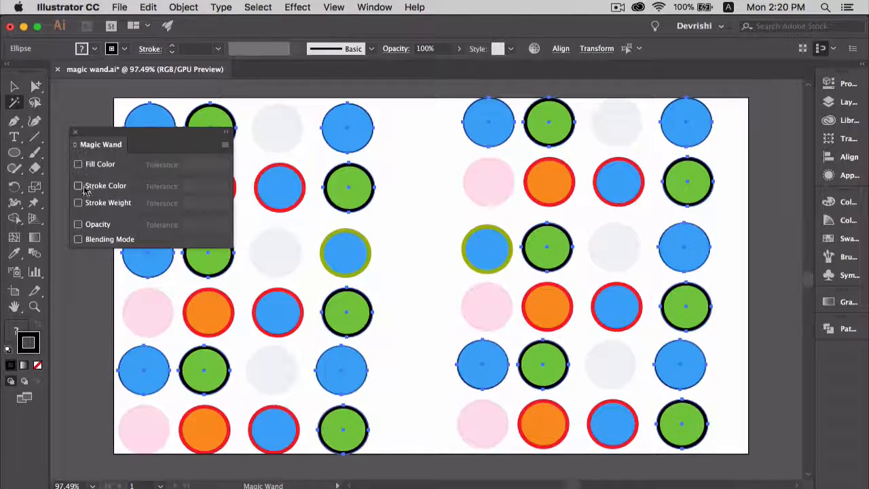
pyautogui.click(78, 203)
pyautogui.click(211, 125)
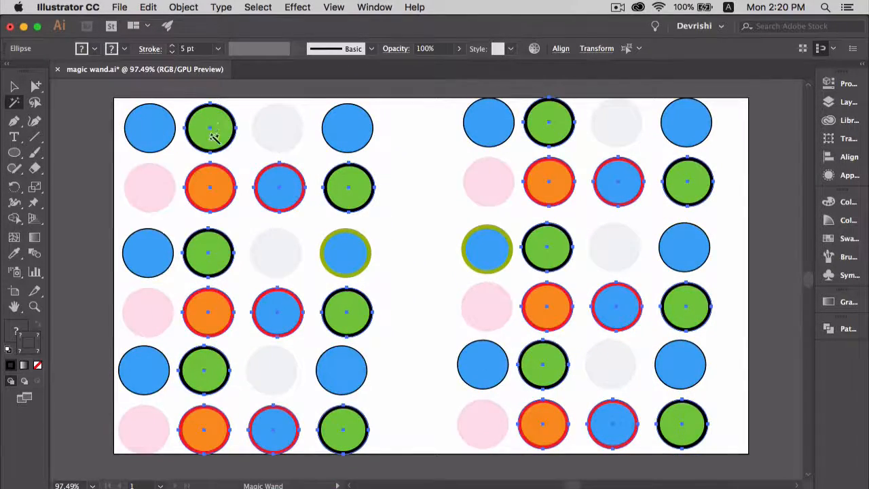
pyautogui.scroll(3, 211, 136)
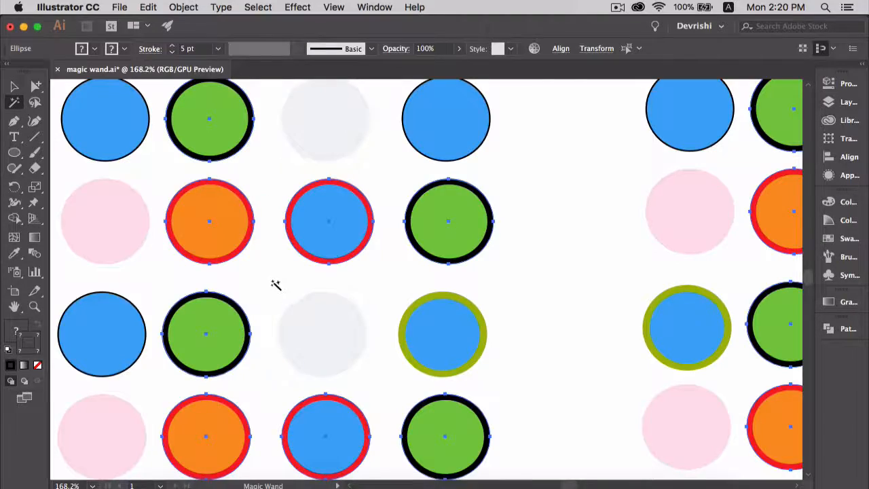
pyautogui.scroll(-4, 276, 285)
pyautogui.scroll(1, 225, 226)
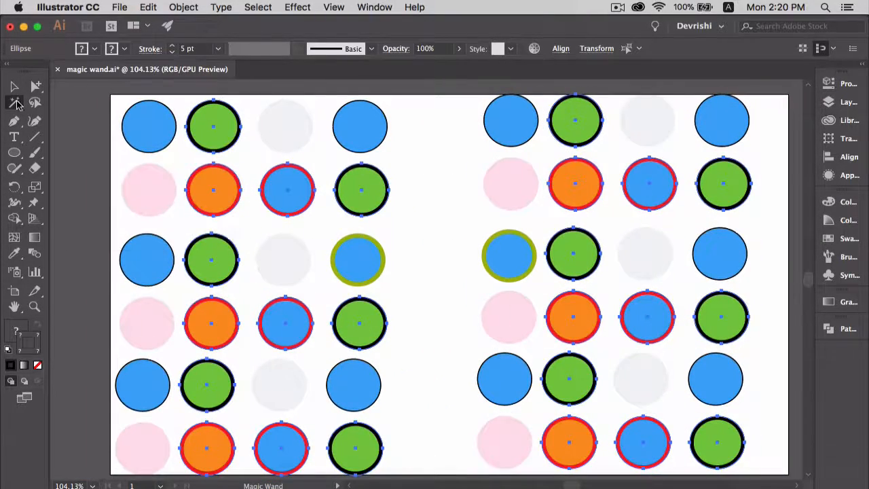
# Switch the Magic Wand criterion to Opacity and select all circles with the same opacity as a pale pink circle.
pyautogui.doubleClick(16, 100)
pyautogui.click(78, 202)
pyautogui.click(78, 223)
pyautogui.click(75, 132)
pyautogui.click(161, 194)
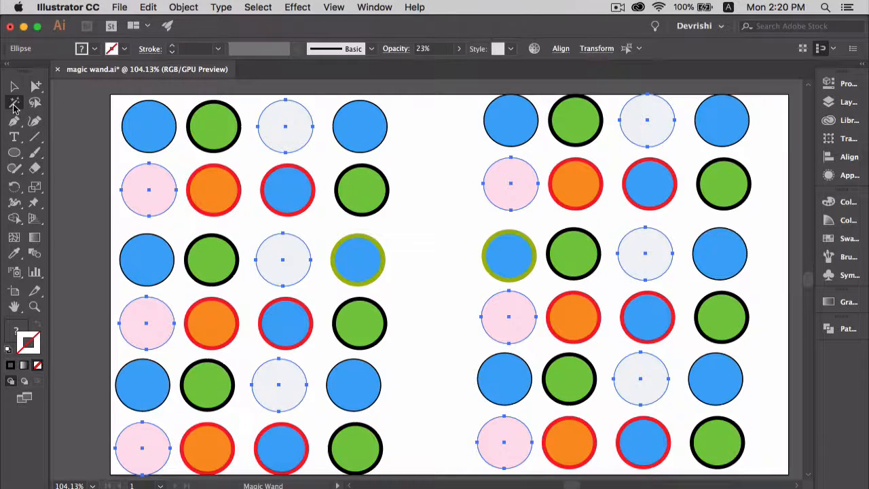
# Turn off Opacity, enable Fill Color and Stroke Color together, and select all blue circles with a black stroke.
pyautogui.doubleClick(14, 103)
pyautogui.click(78, 224)
pyautogui.click(78, 164)
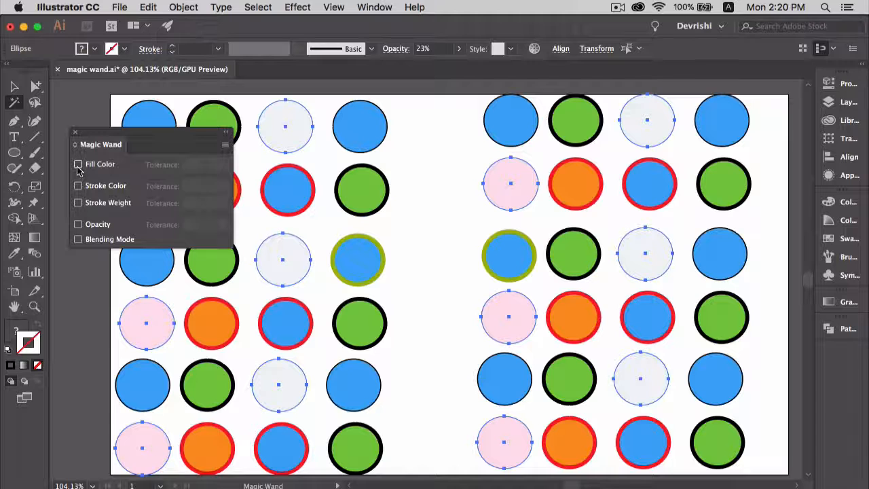
pyautogui.click(78, 185)
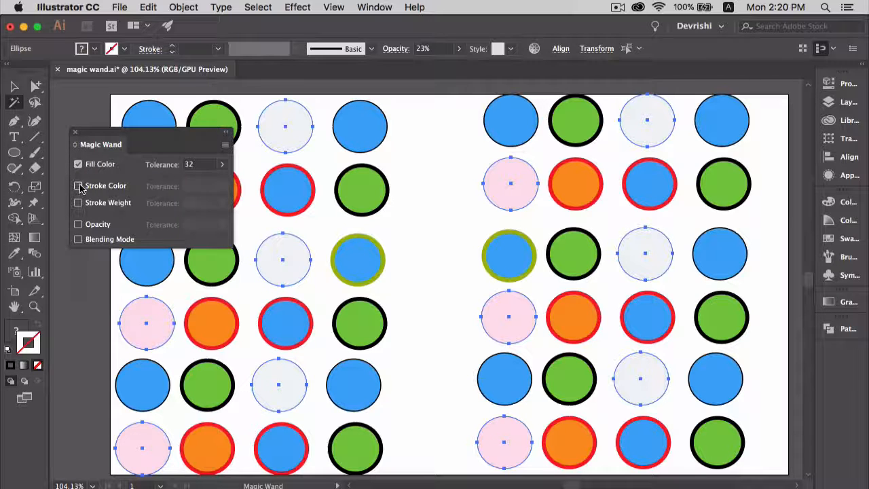
pyautogui.click(75, 132)
pyautogui.click(150, 138)
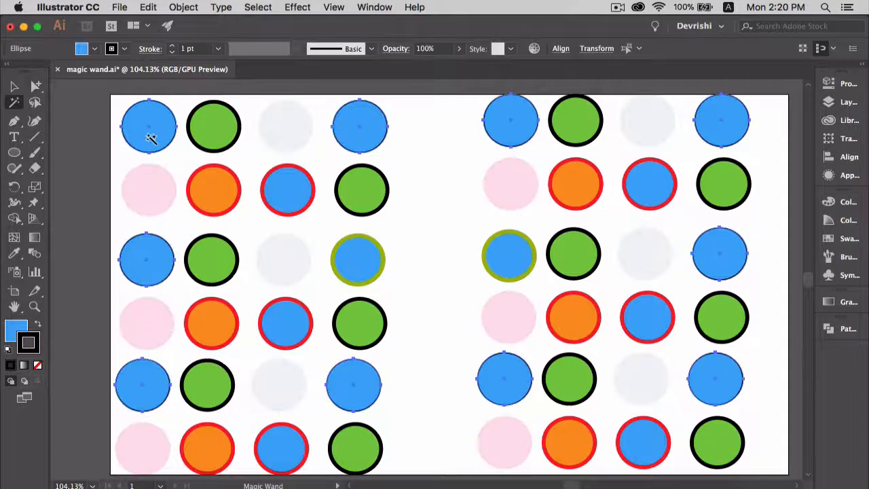
pyautogui.scroll(4, 151, 136)
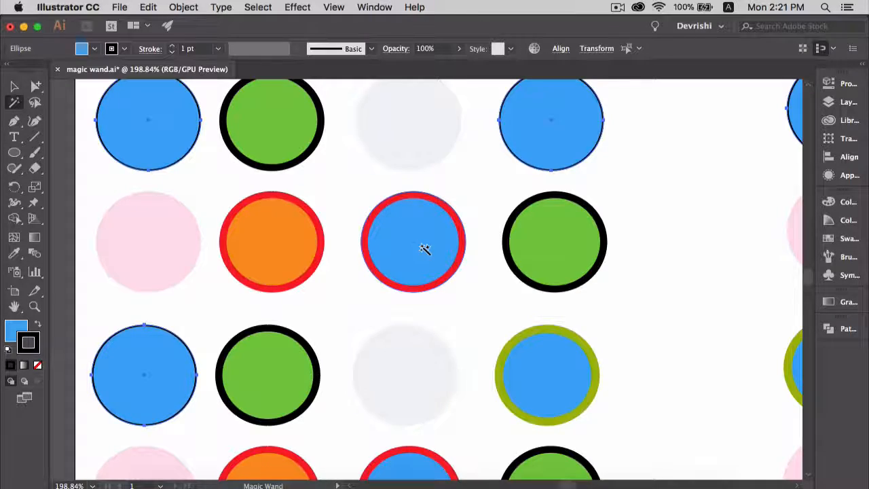
pyautogui.scroll(-10, 424, 250)
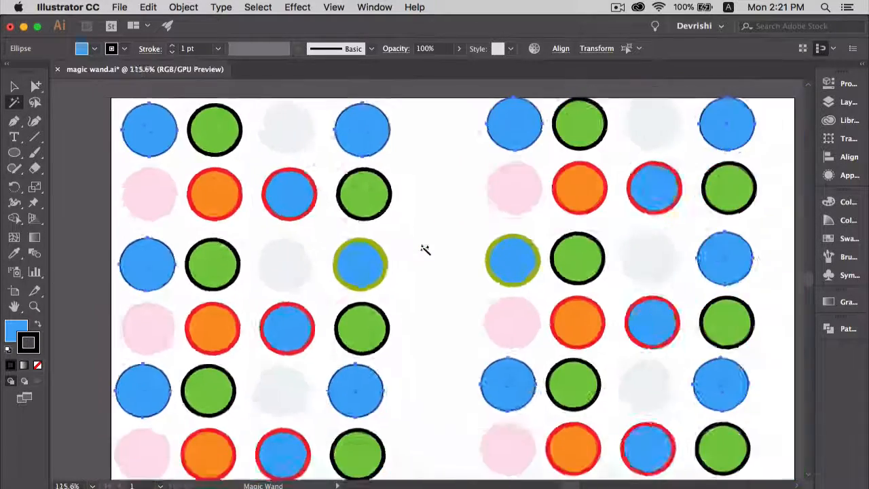
pyautogui.scroll(3, 424, 249)
pyautogui.scroll(-2, 424, 249)
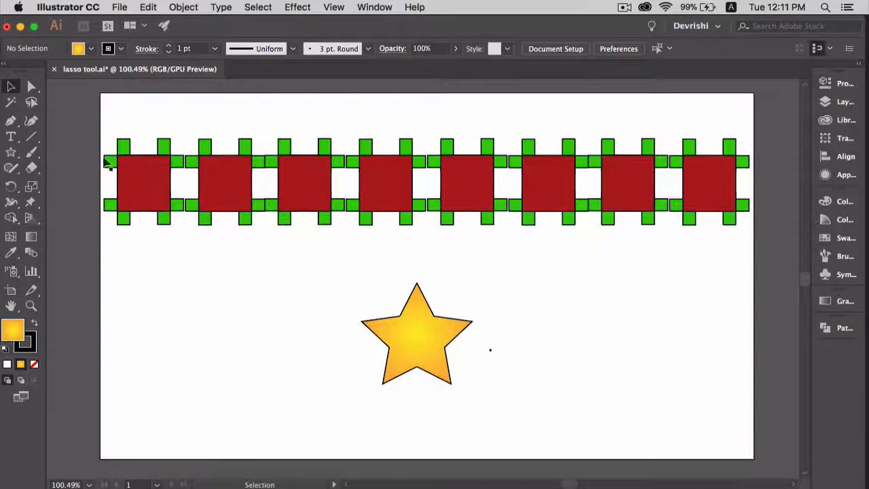
# In the lasso tool file, lasso the yellow star together with the small dot beside it.
pyautogui.click(32, 103)
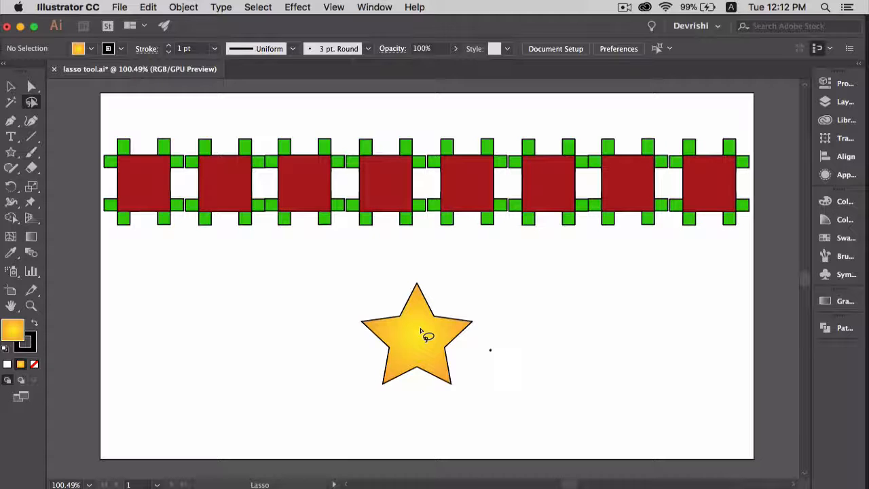
pyautogui.moveTo(405, 271)
pyautogui.mouseDown()
pyautogui.moveTo(374, 282)
pyautogui.moveTo(356, 310)
pyautogui.moveTo(358, 370)
pyautogui.moveTo(395, 408)
pyautogui.moveTo(478, 405)
pyautogui.moveTo(512, 329)
pyautogui.moveTo(472, 283)
pyautogui.moveTo(398, 272)
pyautogui.mouseUp()
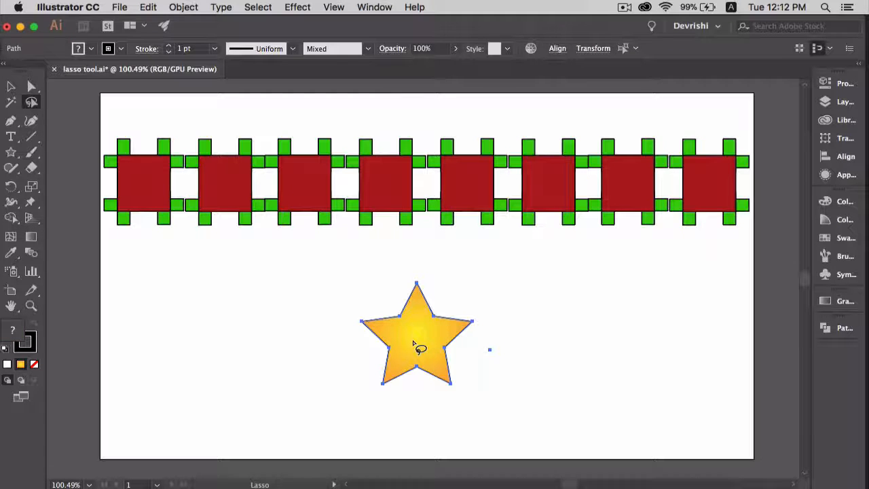
pyautogui.scroll(5, 415, 345)
pyautogui.scroll(-3, 416, 347)
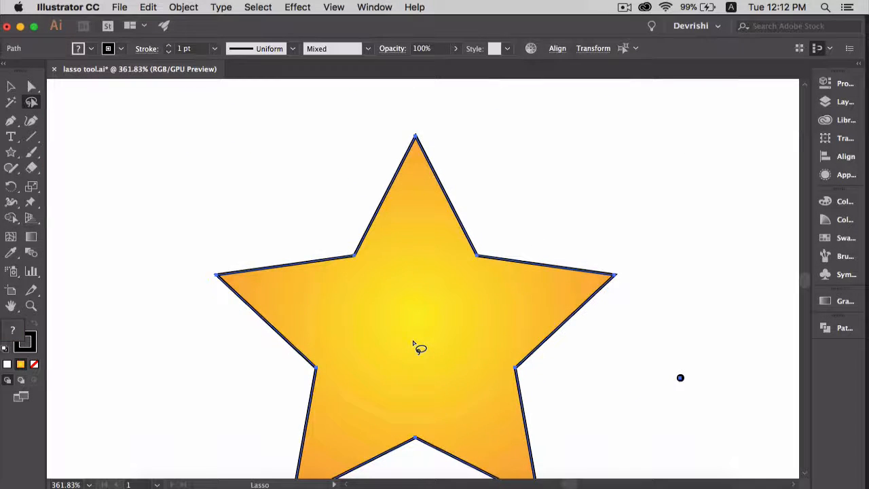
pyautogui.scroll(-4, 359, 328)
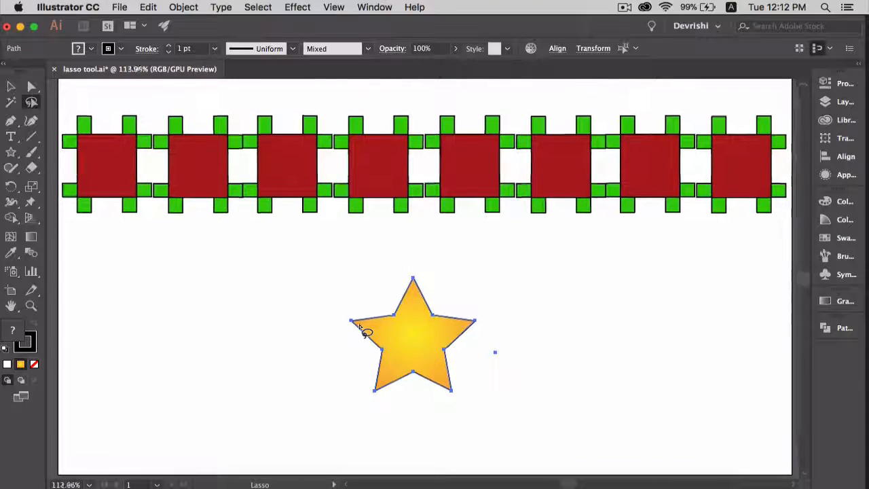
pyautogui.scroll(-1, 360, 328)
# Lasso only the yellow star, leaving out the small dot beside it, and clear the selection after checking it.
pyautogui.moveTo(406, 262)
pyautogui.mouseDown()
pyautogui.moveTo(374, 275)
pyautogui.moveTo(355, 339)
pyautogui.moveTo(373, 384)
pyautogui.moveTo(439, 399)
pyautogui.moveTo(475, 327)
pyautogui.moveTo(452, 281)
pyautogui.mouseUp()
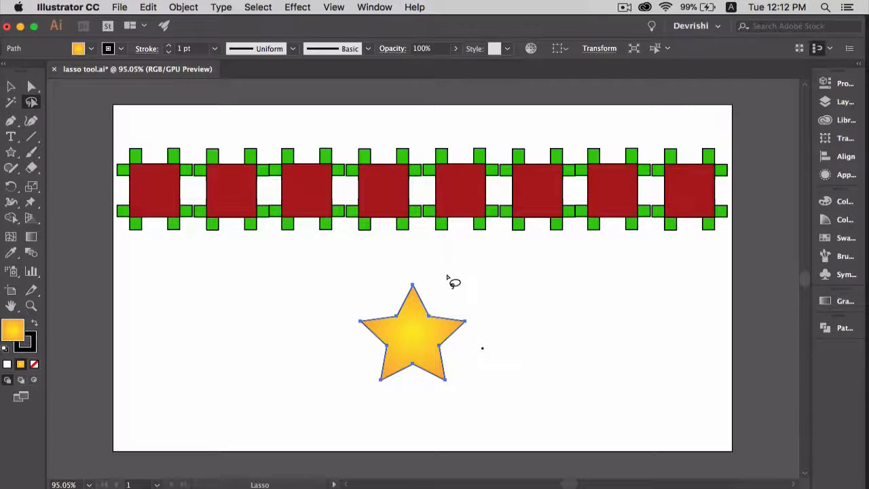
pyautogui.scroll(3, 423, 369)
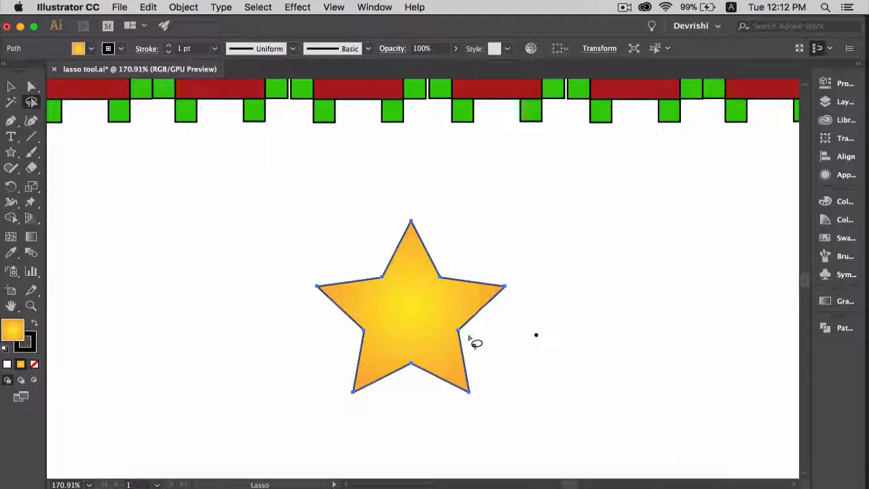
pyautogui.scroll(-3, 461, 348)
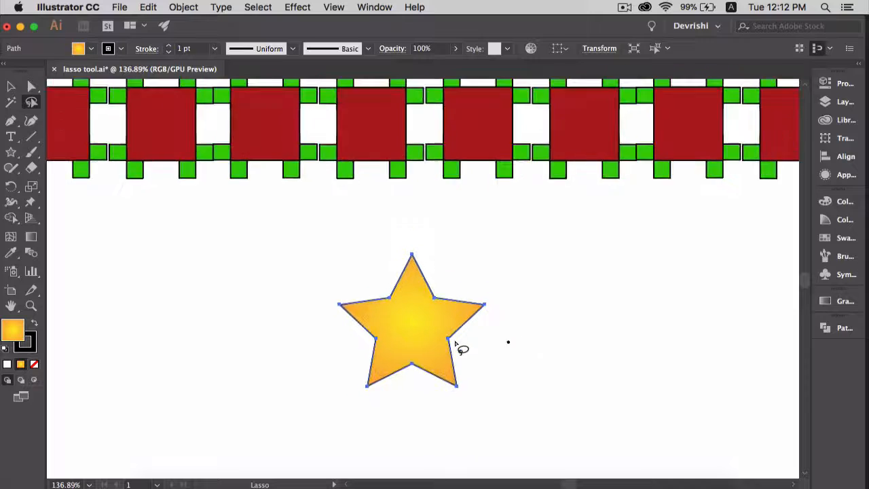
pyautogui.scroll(1, 461, 347)
pyautogui.press('v')
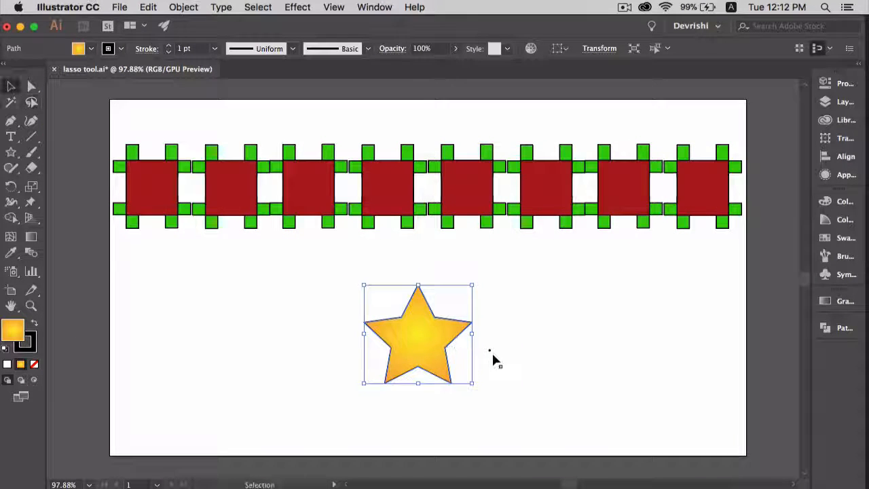
pyautogui.click(492, 354)
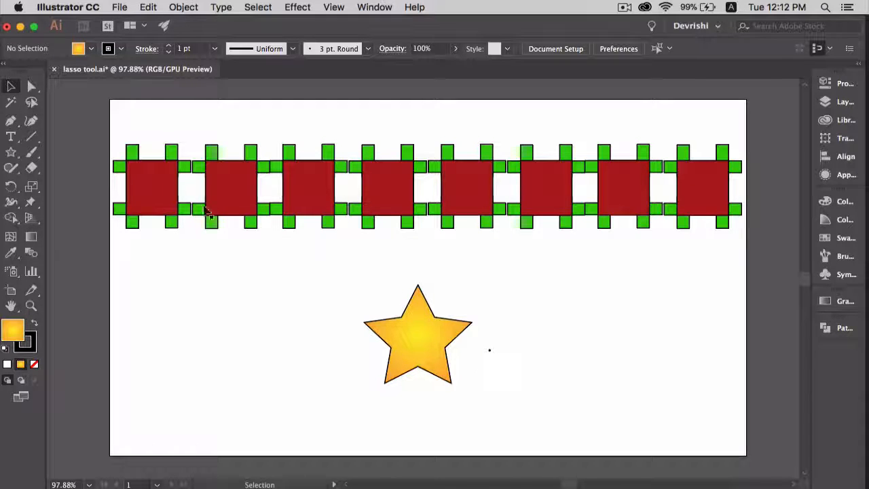
# Lasso only the upper-right corner anchor point of the lower green rectangle behind the third red square.
pyautogui.click(32, 102)
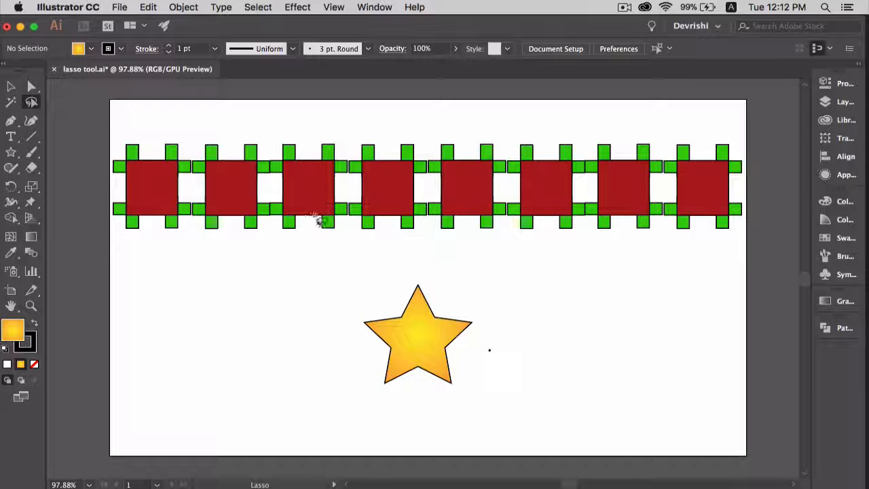
pyautogui.scroll(10, 335, 214)
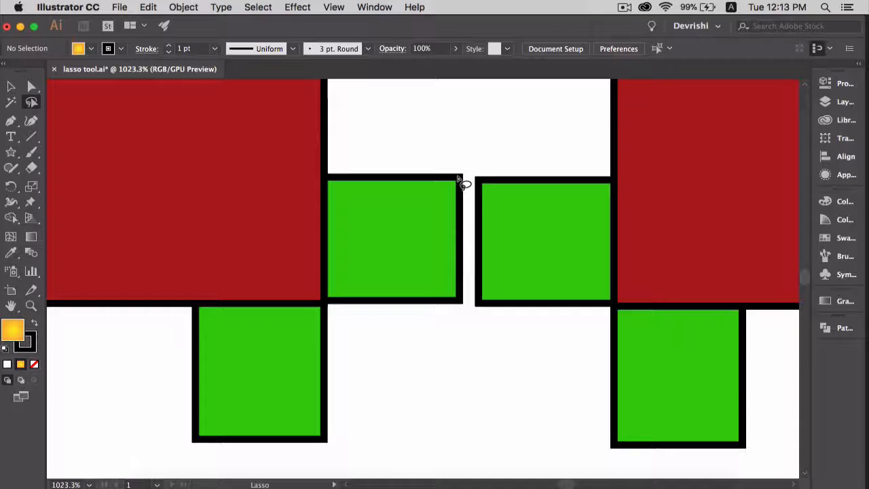
pyautogui.moveTo(459, 179)
pyautogui.mouseDown()
pyautogui.moveTo(444, 158)
pyautogui.moveTo(438, 191)
pyautogui.moveTo(459, 208)
pyautogui.moveTo(472, 196)
pyautogui.moveTo(464, 174)
pyautogui.moveTo(450, 159)
pyautogui.mouseUp()
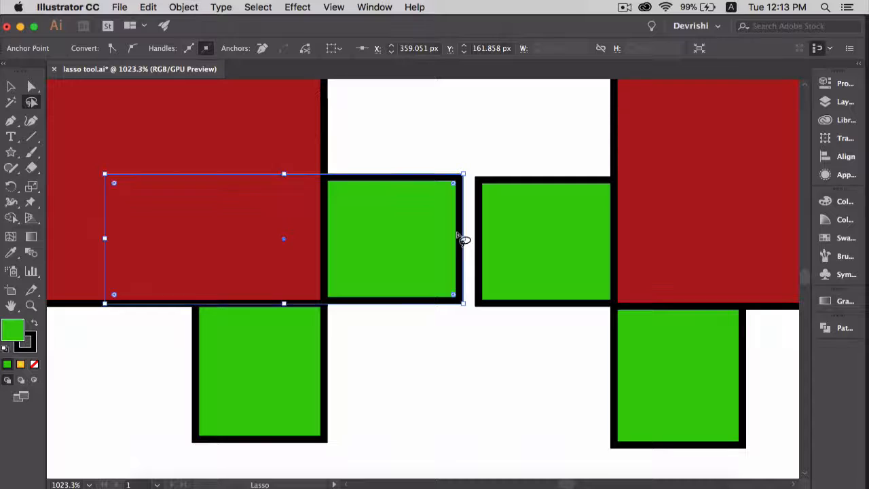
pyautogui.press('v')
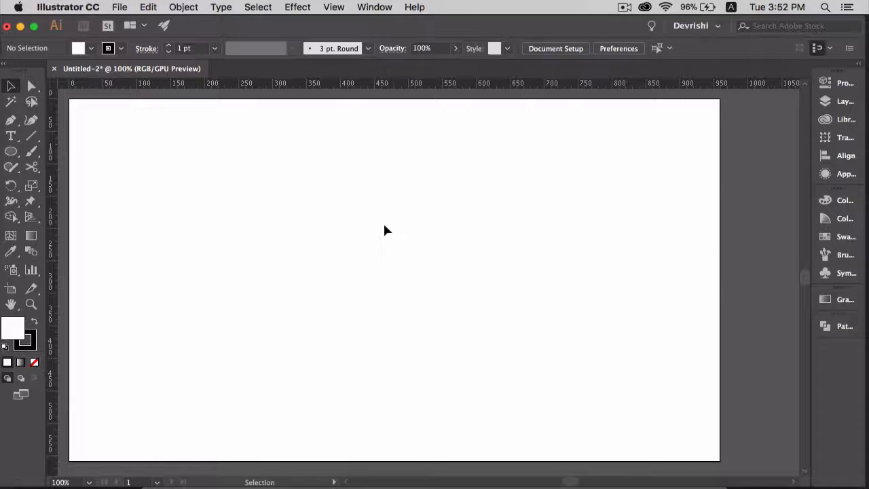
# Draw a straight diagonal Pen line about 270 px long, sloping down to the right in the middle of the artboard, and end the path.
pyautogui.click(13, 124)
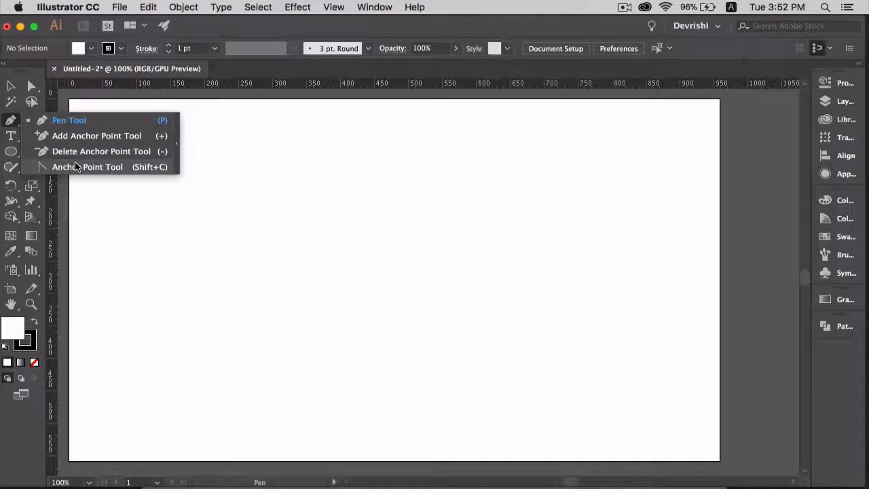
pyautogui.click(72, 122)
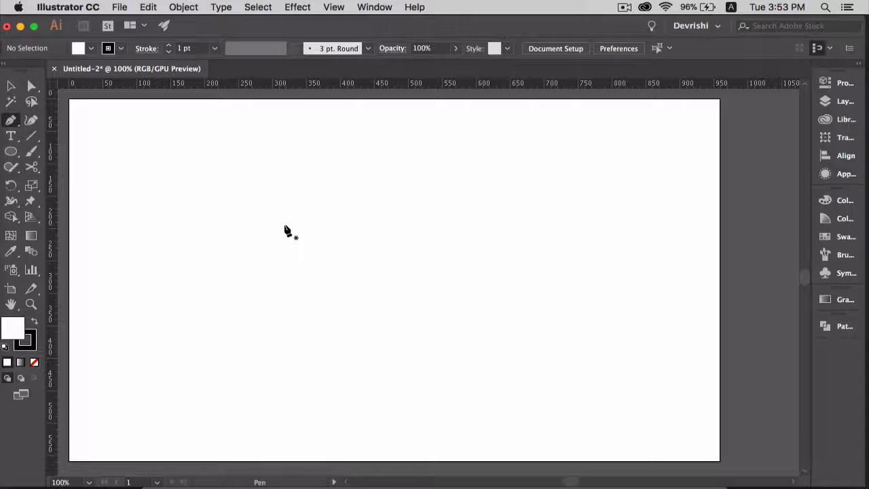
pyautogui.click(285, 227)
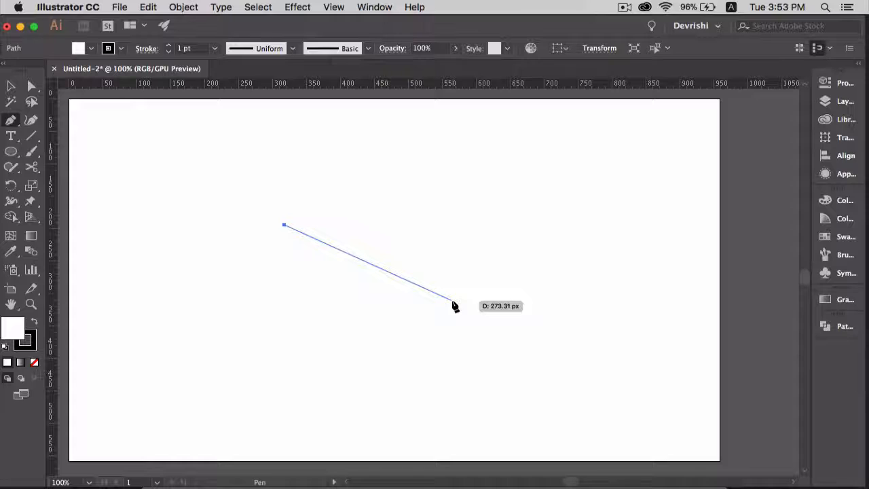
pyautogui.click(451, 300)
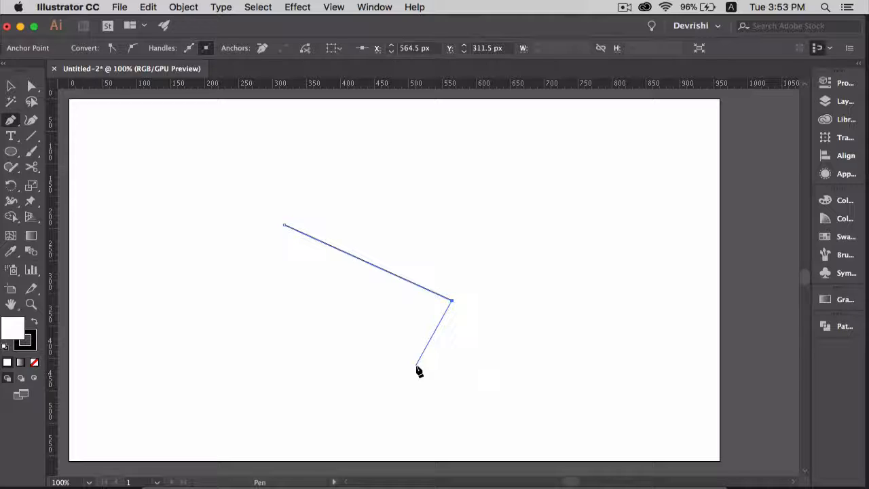
pyautogui.press('Escape')
# Draw a separate horizontal straight line with the Pen tool above the diagonal one, reaching farther right, and end the path.
pyautogui.click(388, 202)
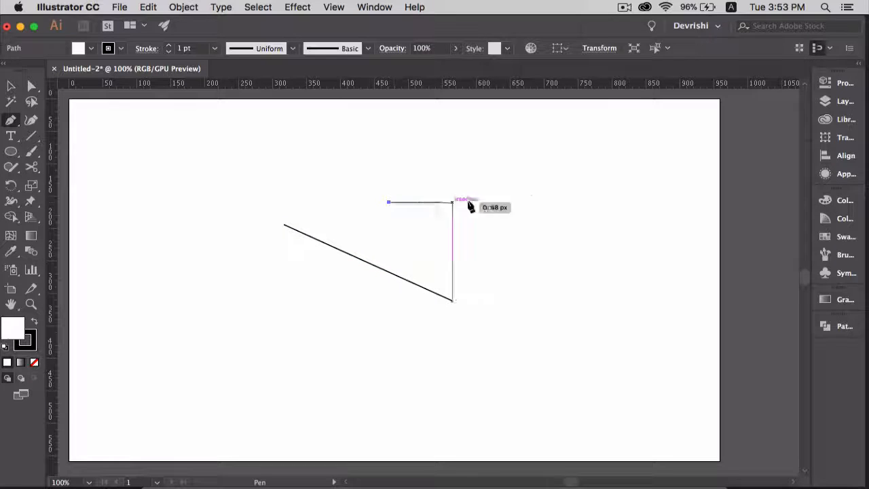
pyautogui.click(586, 203)
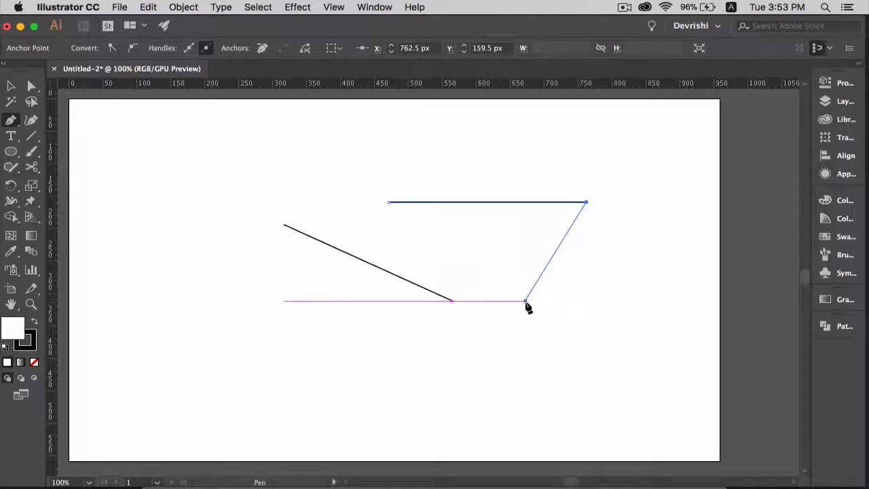
pyautogui.press('Escape')
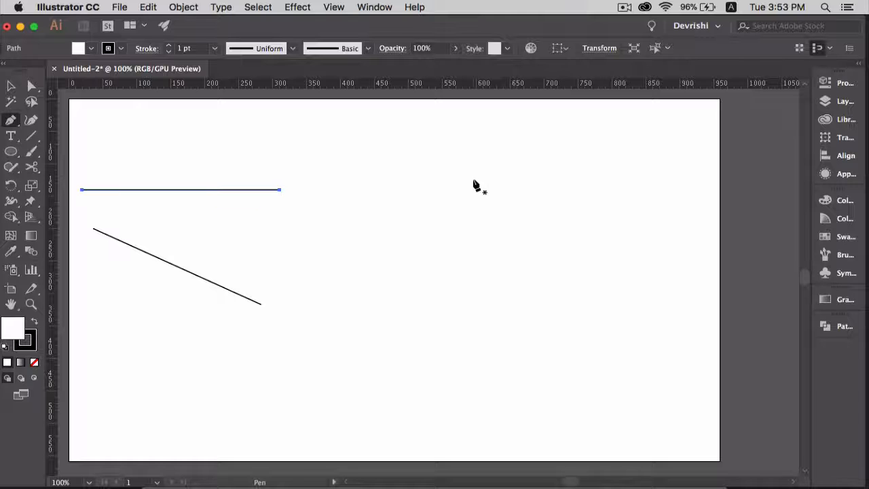
# Draw a closed three-point triangle on the right half of the artboard with the Pen tool.
pyautogui.click(473, 179)
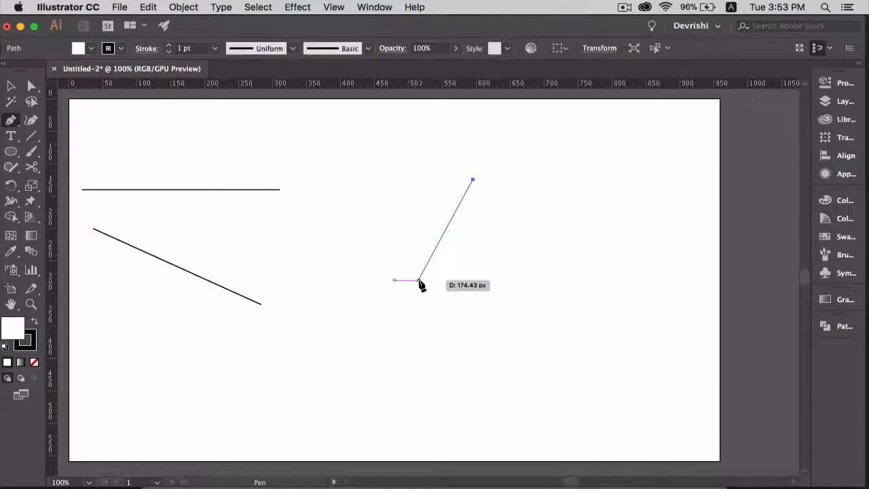
pyautogui.click(384, 271)
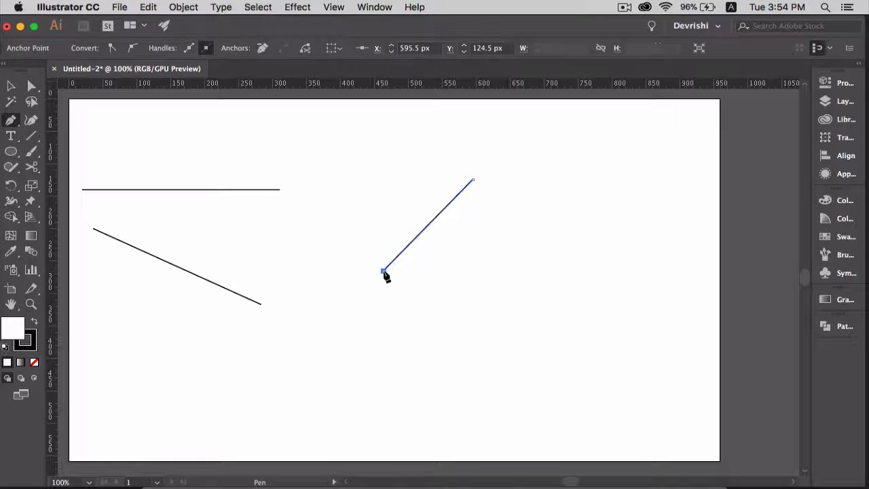
pyautogui.click(551, 270)
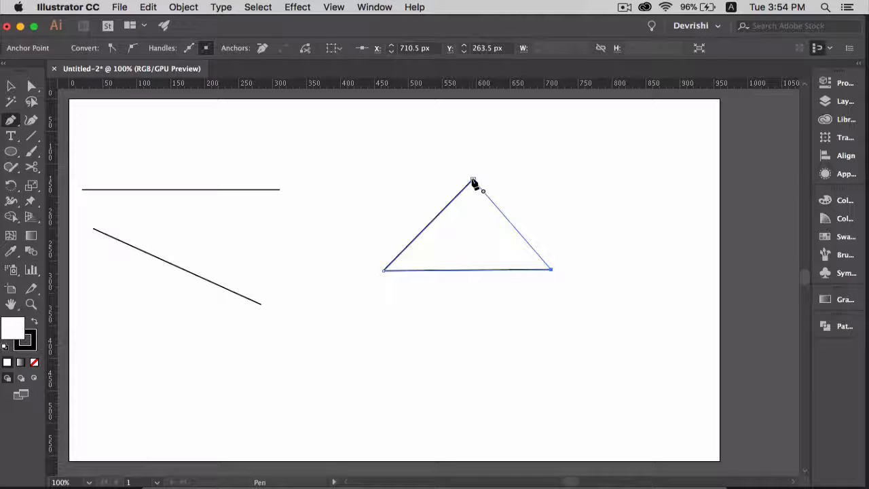
pyautogui.click(473, 181)
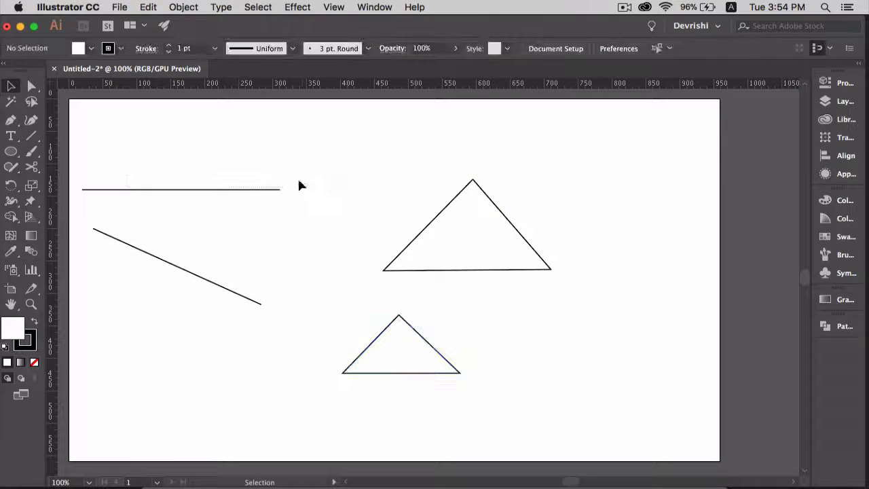
# Move the horizontal line above the triangles and add anchor points at its middle and on either side of the middle.
pyautogui.moveTo(252, 191); pyautogui.dragTo(404, 150)
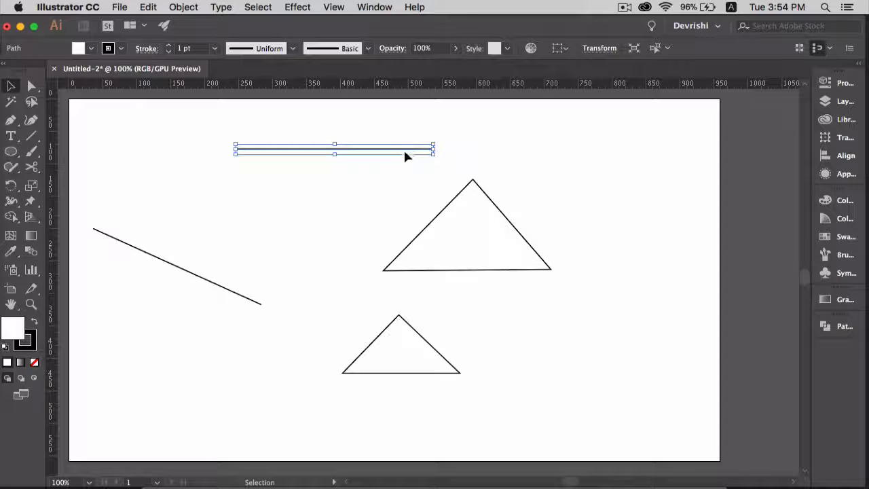
pyautogui.press('p')
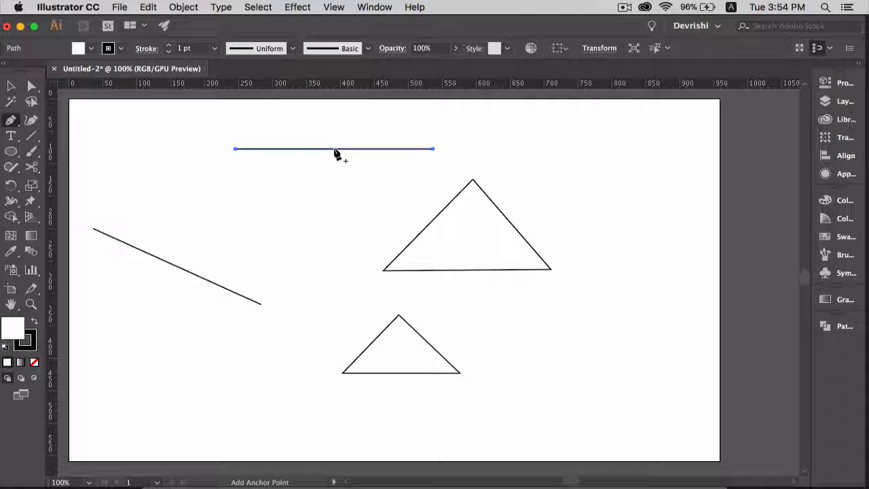
pyautogui.click(333, 147)
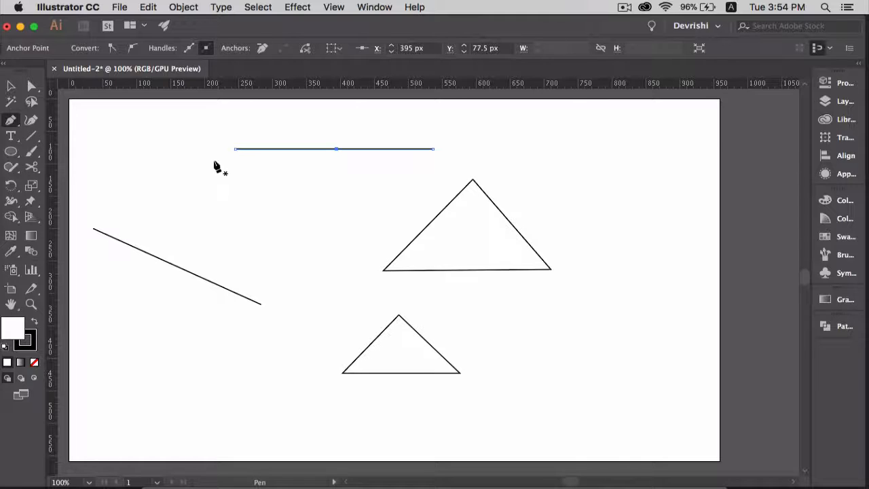
pyautogui.moveTo(12, 125); pyautogui.dragTo(65, 137)
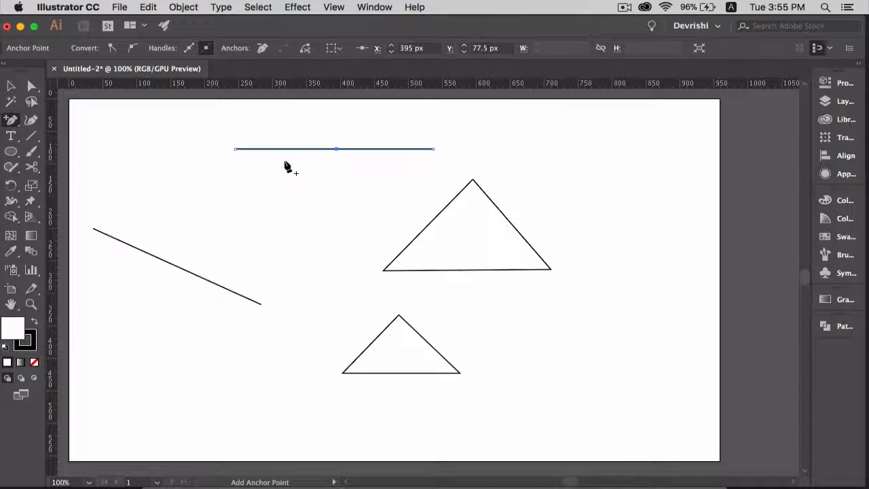
pyautogui.click(385, 149)
pyautogui.press('v')
pyautogui.click(389, 177)
# Bend the horizontal line by pulling its three added anchor points downward with the Direct Selection tool, and deselect it.
pyautogui.click(32, 88)
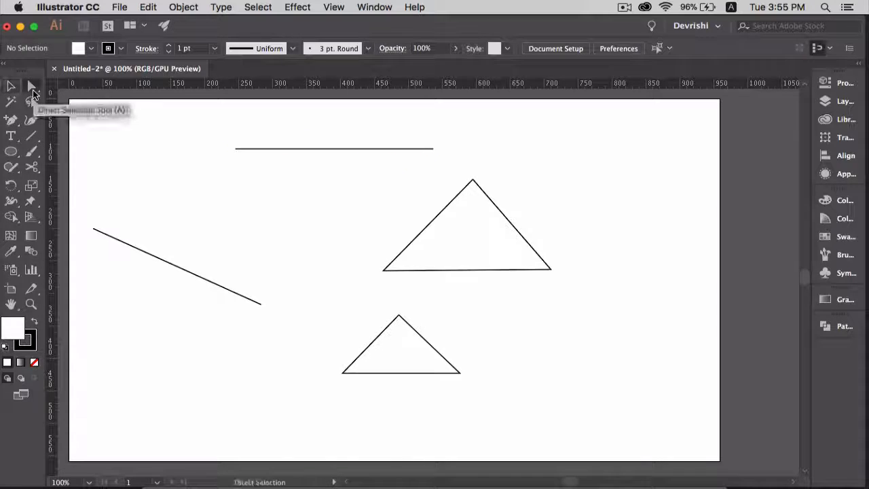
pyautogui.moveTo(338, 151); pyautogui.dragTo(340, 188)
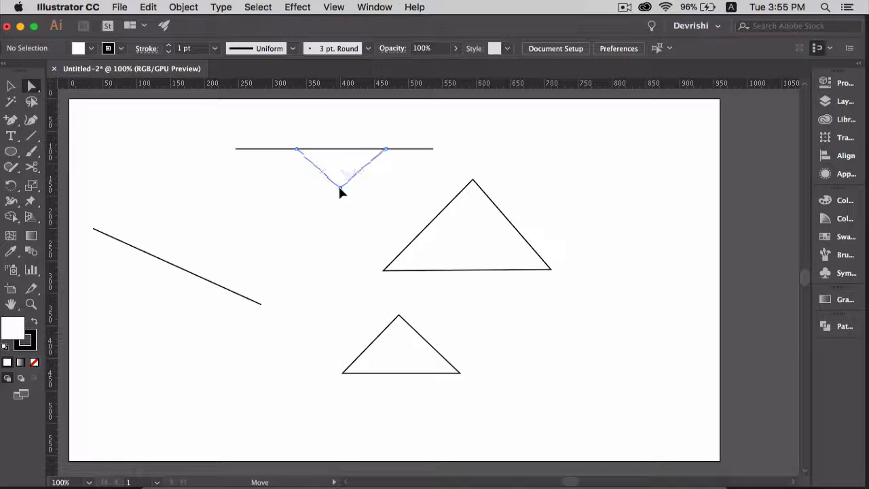
pyautogui.moveTo(271, 150); pyautogui.dragTo(269, 188)
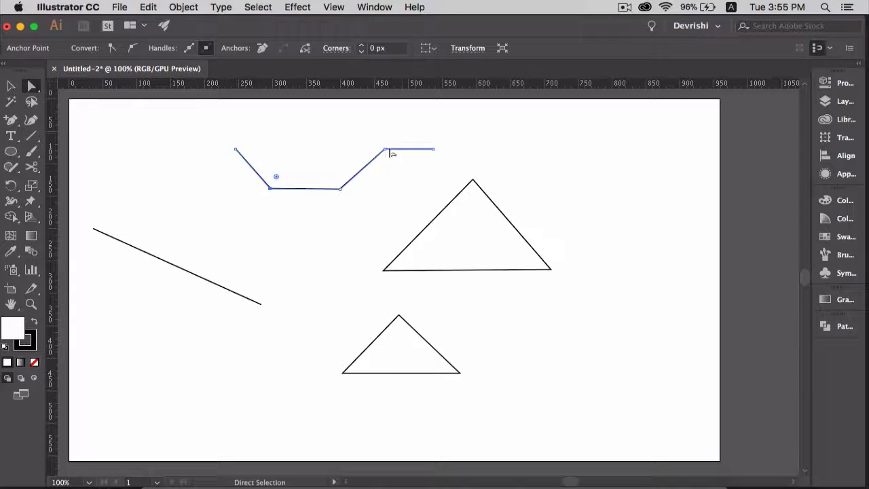
pyautogui.moveTo(384, 150); pyautogui.dragTo(368, 172)
pyautogui.moveTo(368, 173); pyautogui.dragTo(374, 194)
pyautogui.click(327, 199)
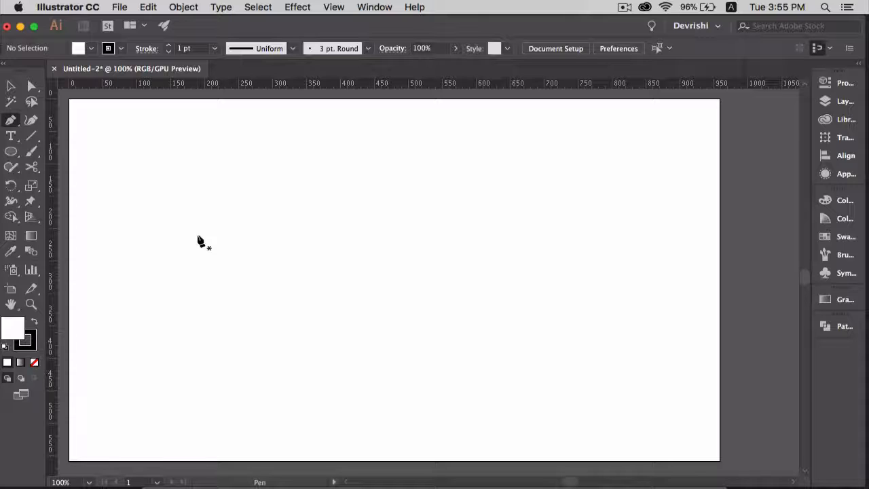
# Draw a wavy path across the artboard with the Pen tool using curved anchor points, and delete it after moving it.
pyautogui.click(170, 239)
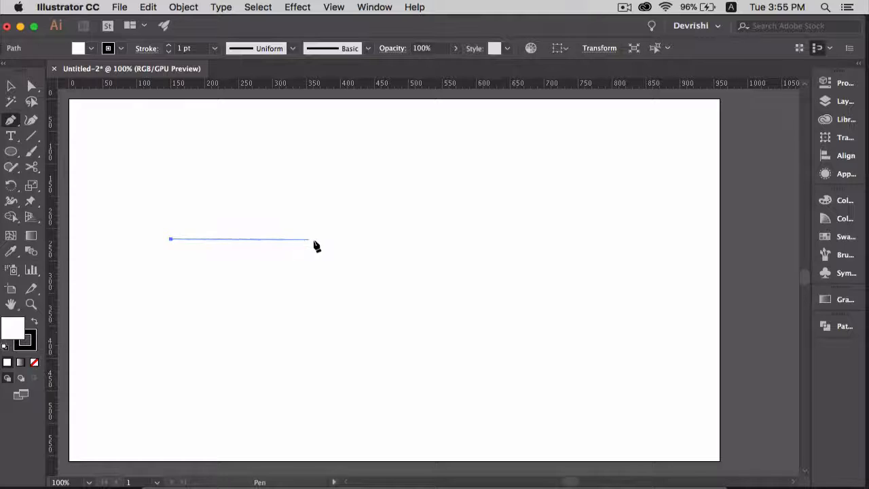
pyautogui.moveTo(322, 240); pyautogui.dragTo(397, 328)
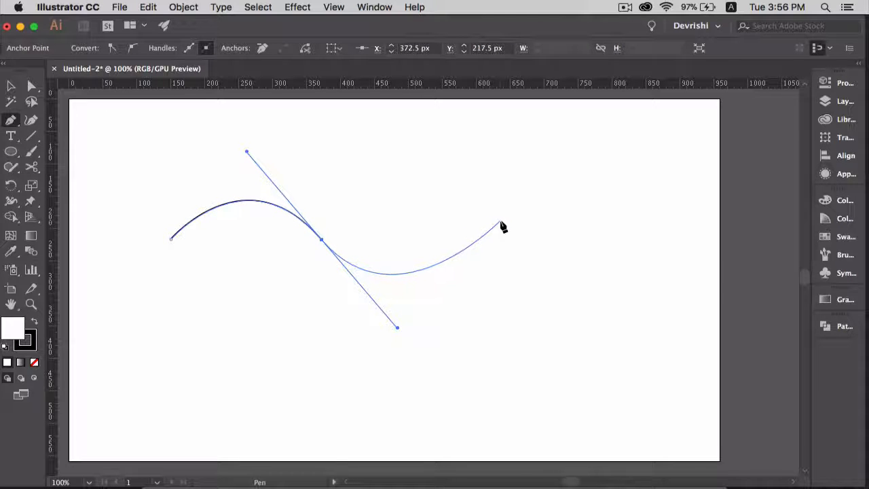
pyautogui.click(500, 221)
pyautogui.moveTo(499, 220); pyautogui.dragTo(543, 150)
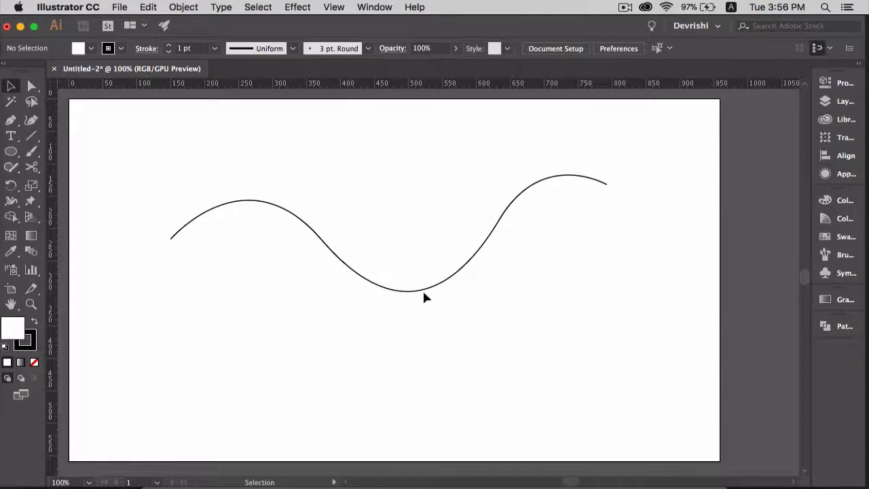
pyautogui.moveTo(407, 287); pyautogui.dragTo(359, 226)
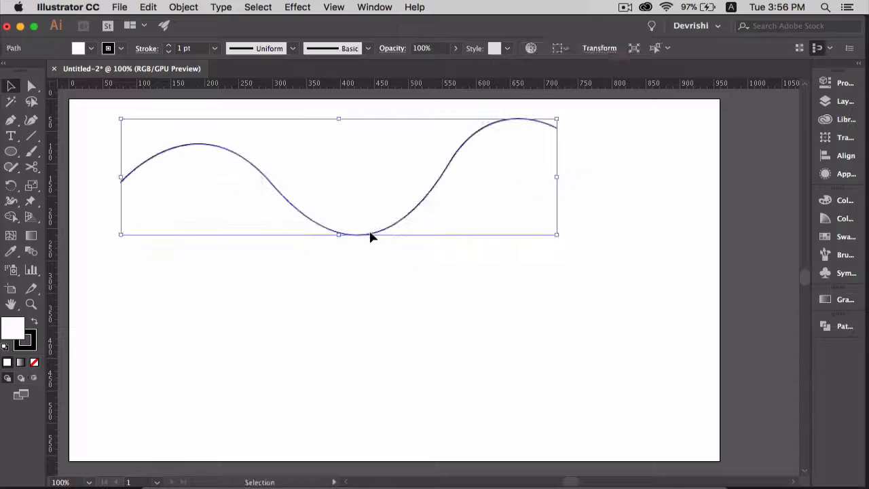
pyautogui.press('Delete')
# Draw a closed, roughly circular Pen path from four anchor points with curved segments, and move it to the artboard's upper-left corner.
pyautogui.press('p')
pyautogui.click(300, 275)
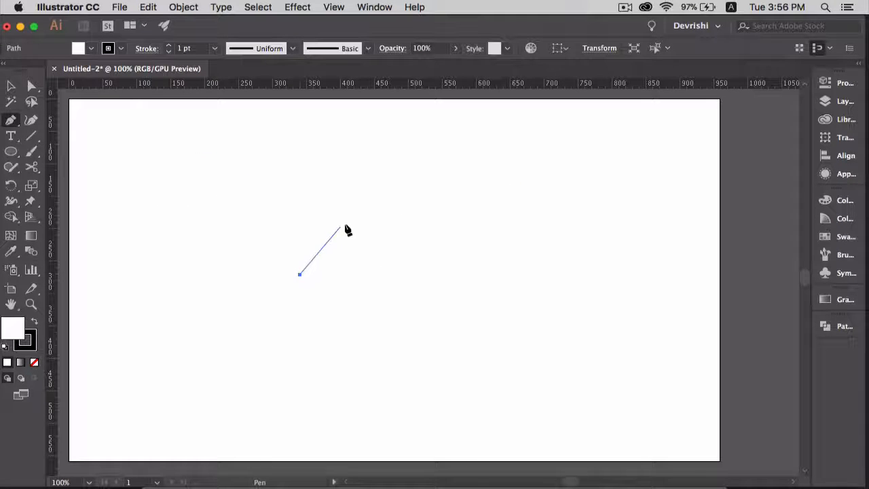
pyautogui.moveTo(362, 212); pyautogui.dragTo(423, 212)
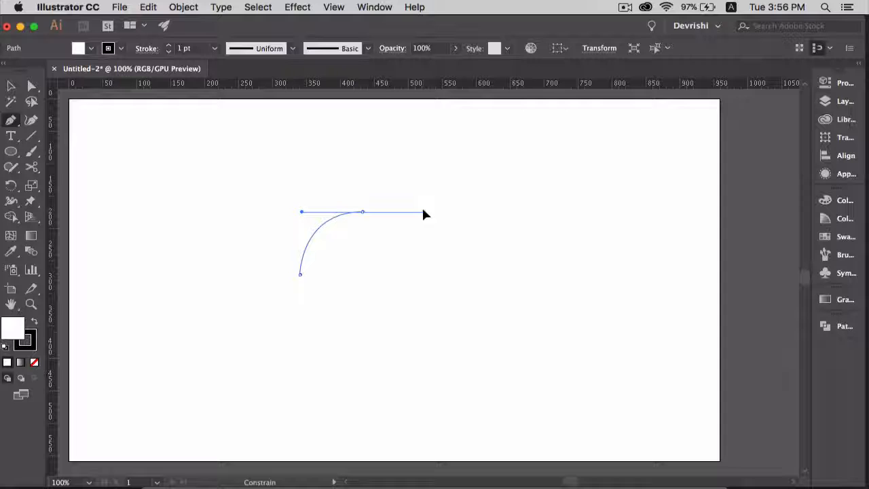
pyautogui.moveTo(423, 215); pyautogui.dragTo(423, 215)
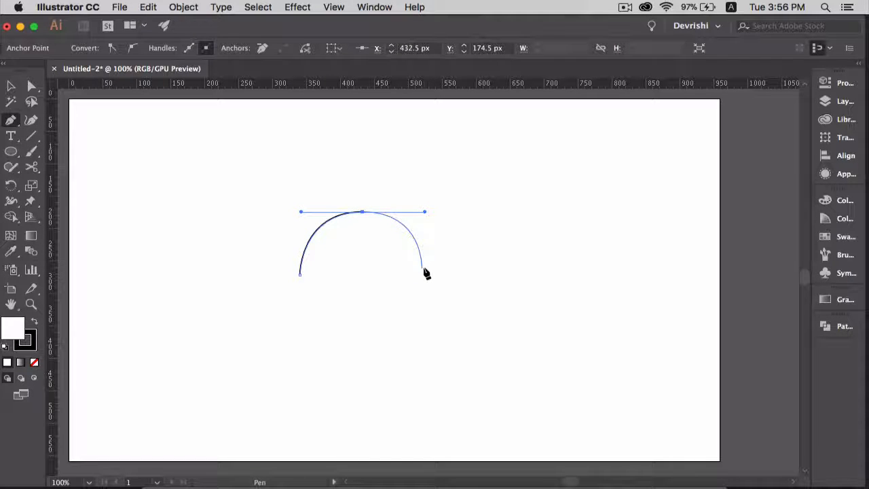
pyautogui.moveTo(421, 271); pyautogui.dragTo(296, 326)
pyautogui.moveTo(299, 274)
pyautogui.mouseDown()
pyautogui.moveTo(297, 301)
pyautogui.moveTo(300, 275)
pyautogui.mouseUp()
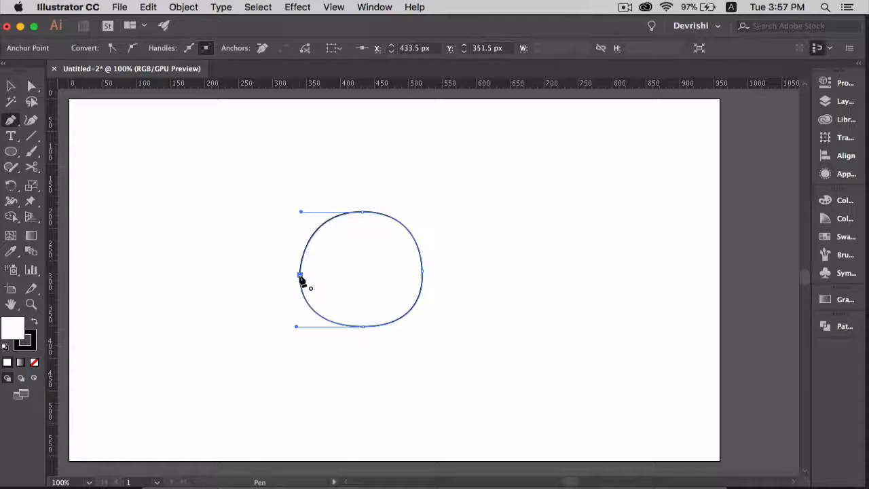
pyautogui.press('v')
pyautogui.click(264, 259)
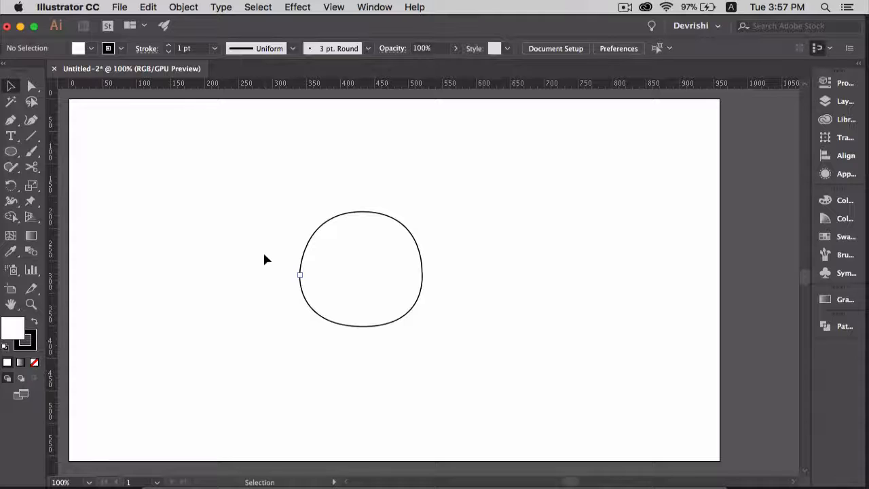
pyautogui.press('super+a')
pyautogui.moveTo(395, 258); pyautogui.dragTo(174, 188)
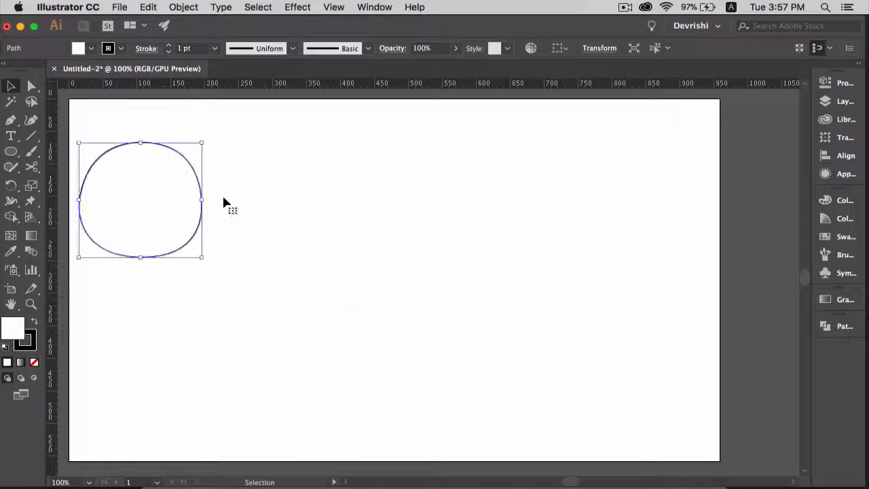
# Draw a closed leaf shape about 79 px wide with the Pen tool, redirecting the lower anchor's handle for a sharp corner, and move it up.
pyautogui.press('p')
pyautogui.click(422, 185)
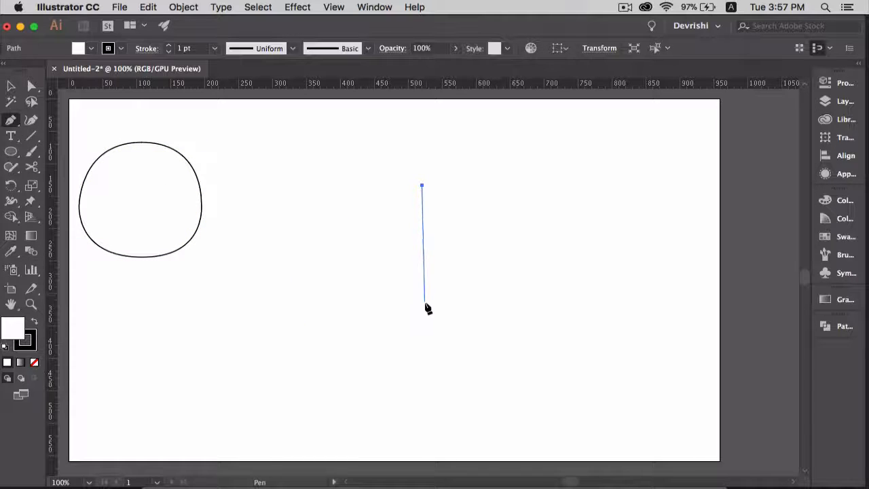
pyautogui.moveTo(425, 305); pyautogui.dragTo(489, 375)
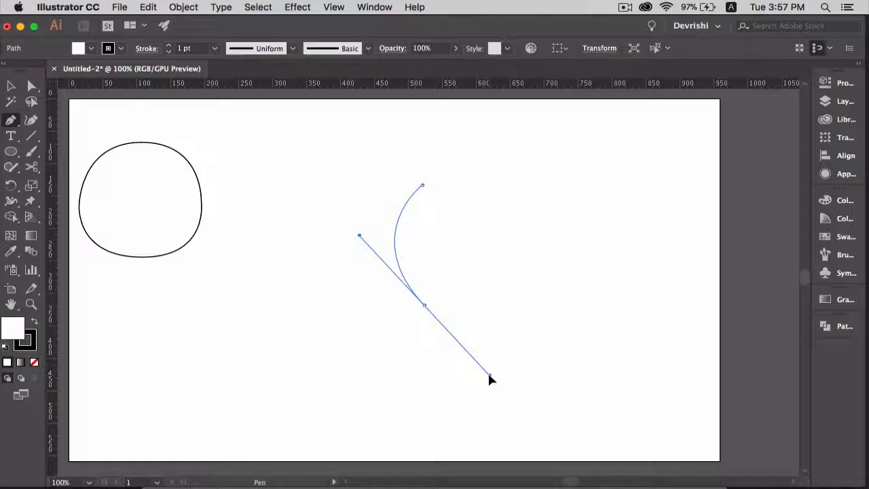
pyautogui.moveTo(491, 379); pyautogui.dragTo(469, 235)
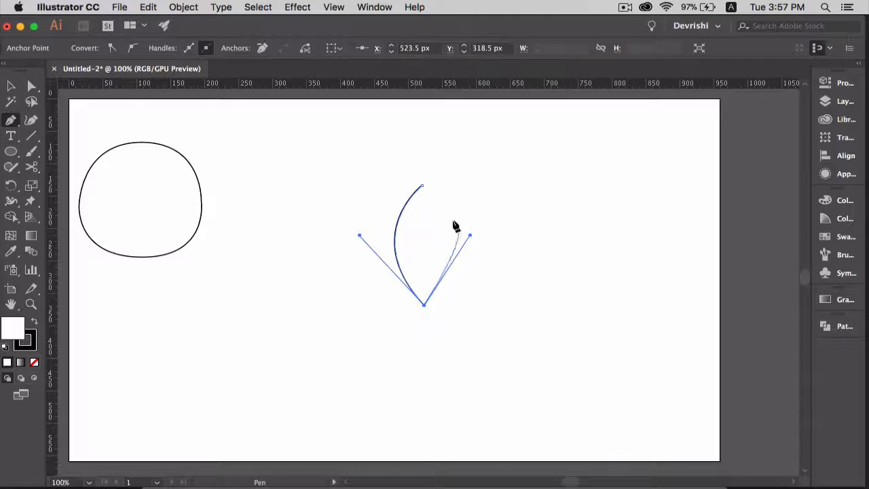
pyautogui.click(422, 185)
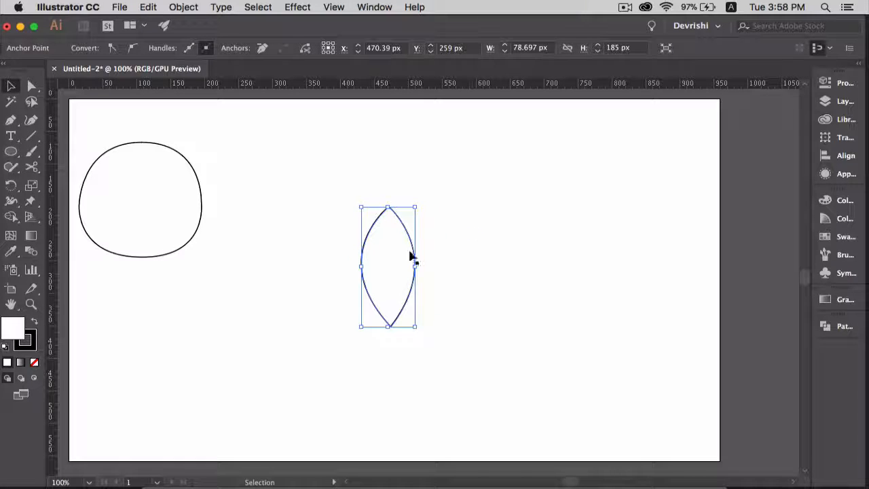
pyautogui.moveTo(406, 255); pyautogui.dragTo(405, 196)
pyautogui.press('a')
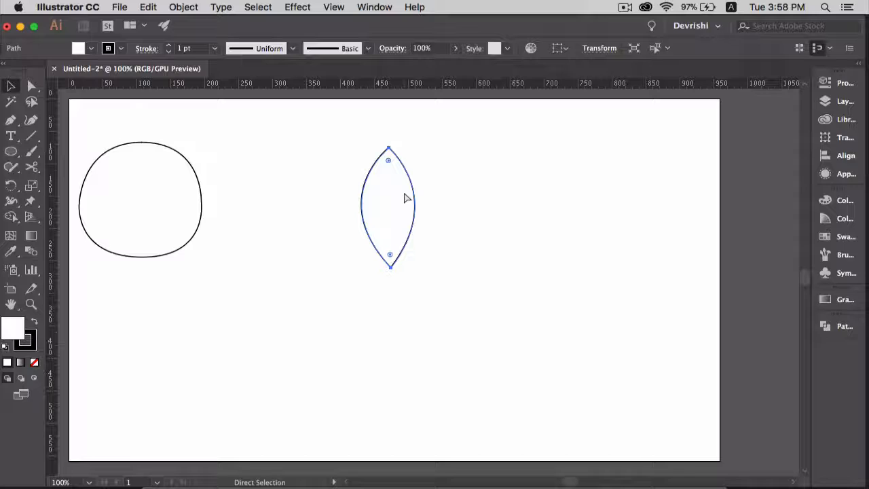
pyautogui.press('v')
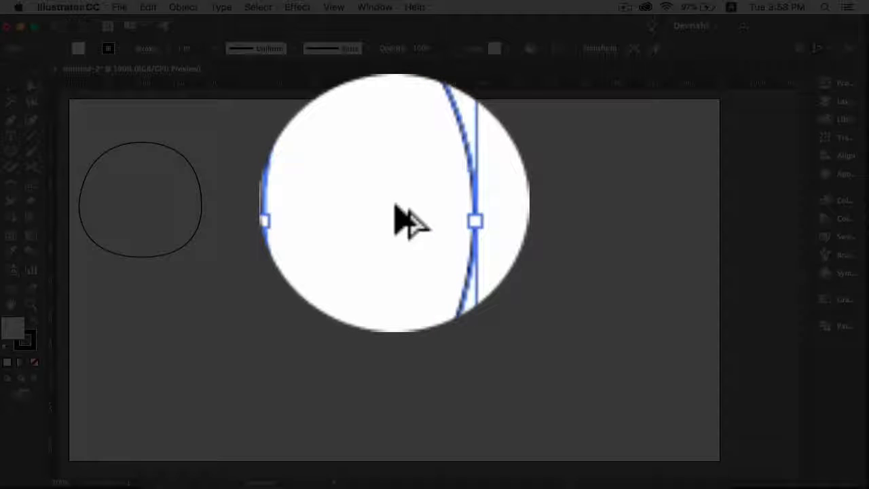
# Duplicate the leaf below and to both sides, rotating the side copies, to form a four-petal flower around one centre.
pyautogui.moveTo(396, 207); pyautogui.dragTo(499, 322)
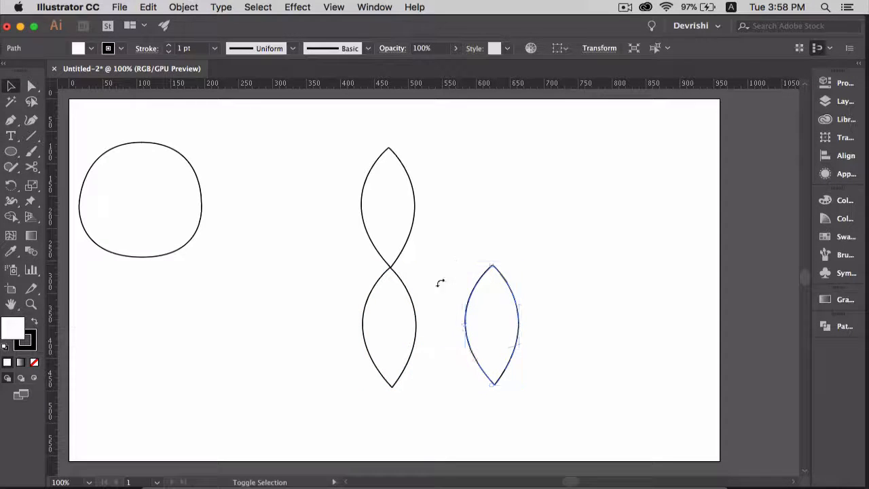
pyautogui.moveTo(440, 283); pyautogui.dragTo(438, 341)
pyautogui.moveTo(481, 322); pyautogui.dragTo(322, 270)
# Fill the flower's upper petal red, right petal turquoise, left petal green and lower petal yellow, and scale the flower down.
pyautogui.click(388, 204)
pyautogui.doubleClick(13, 327)
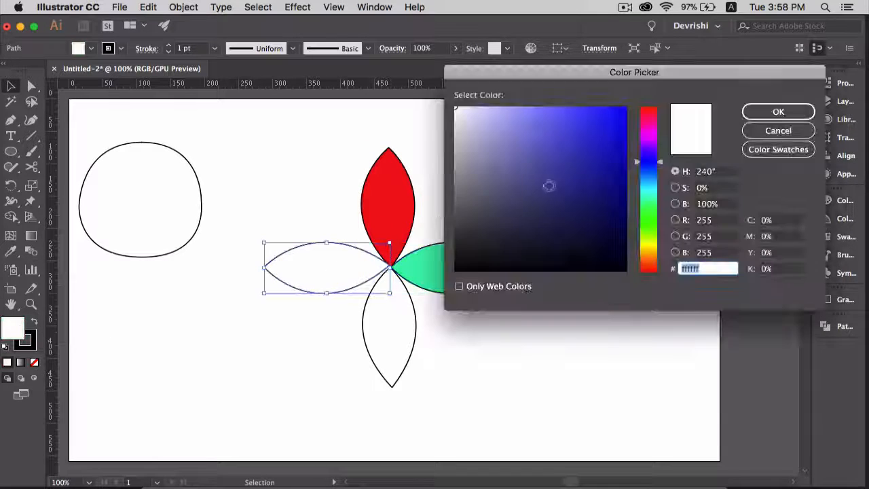
pyautogui.click(648, 169)
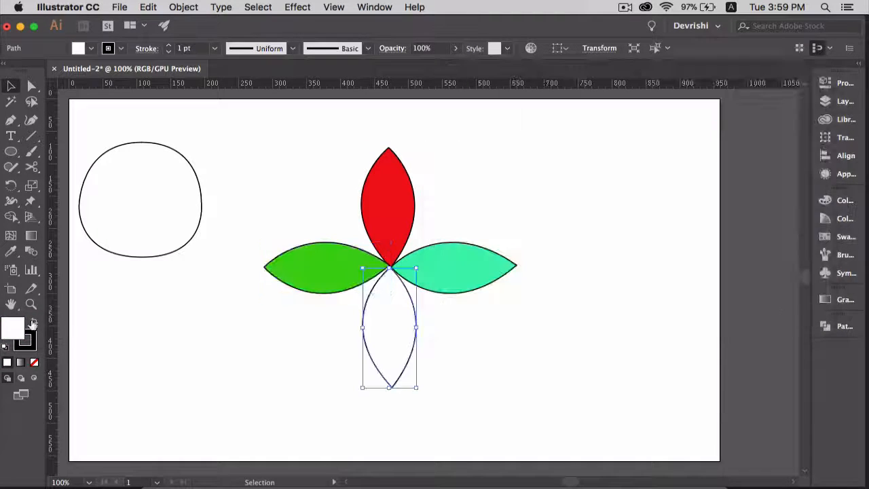
pyautogui.doubleClick(27, 325)
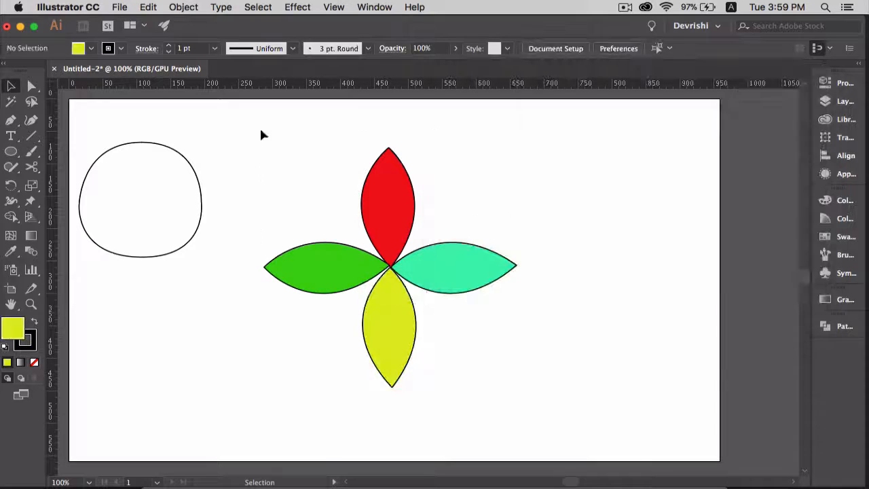
pyautogui.moveTo(517, 388); pyautogui.dragTo(394, 273)
pyautogui.click(468, 314)
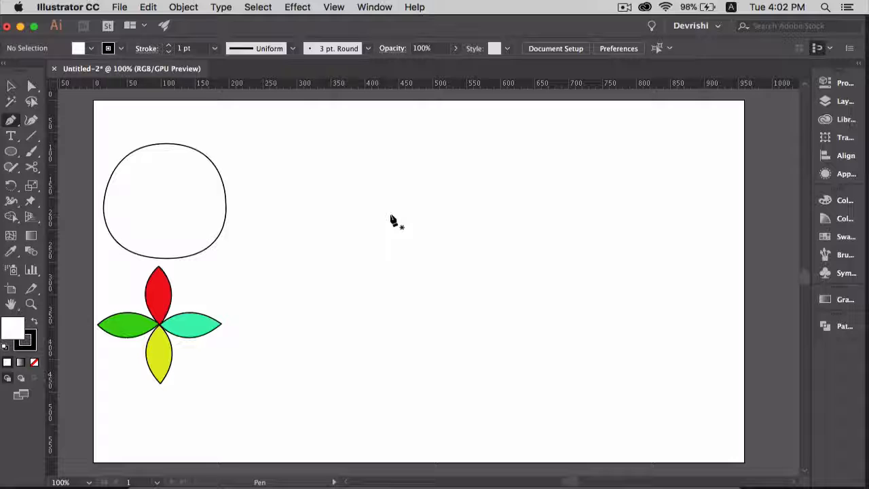
# Draw a closed heart with the Pen tool, using sharp upper and lower corner anchors, and fill it with red fc123f.
pyautogui.moveTo(390, 215); pyautogui.dragTo(463, 280)
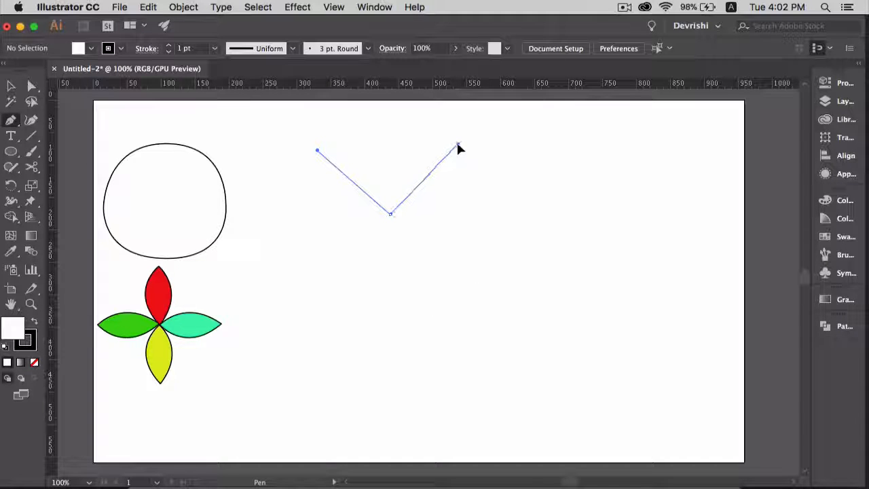
pyautogui.click(458, 146)
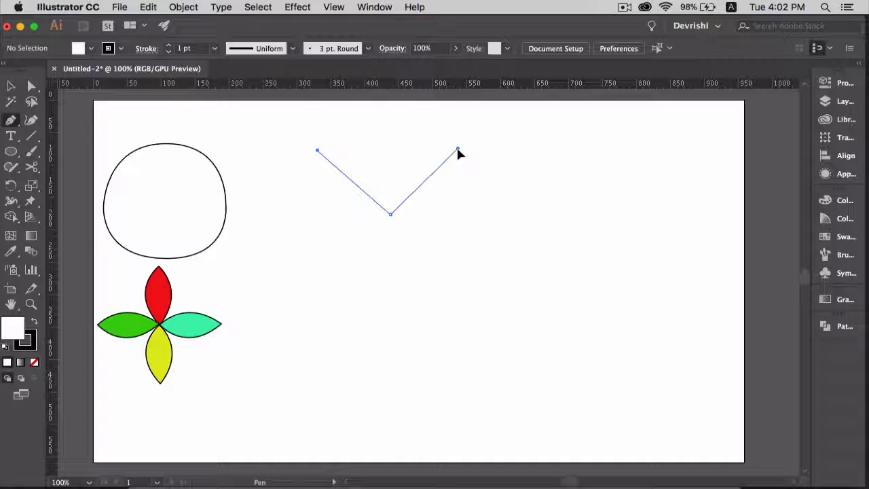
pyautogui.moveTo(458, 148); pyautogui.dragTo(281, 291)
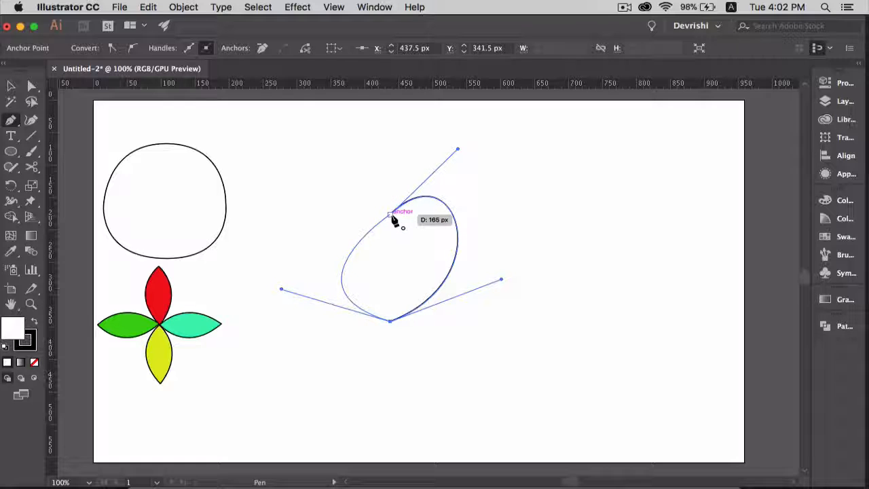
pyautogui.moveTo(391, 215); pyautogui.dragTo(475, 277)
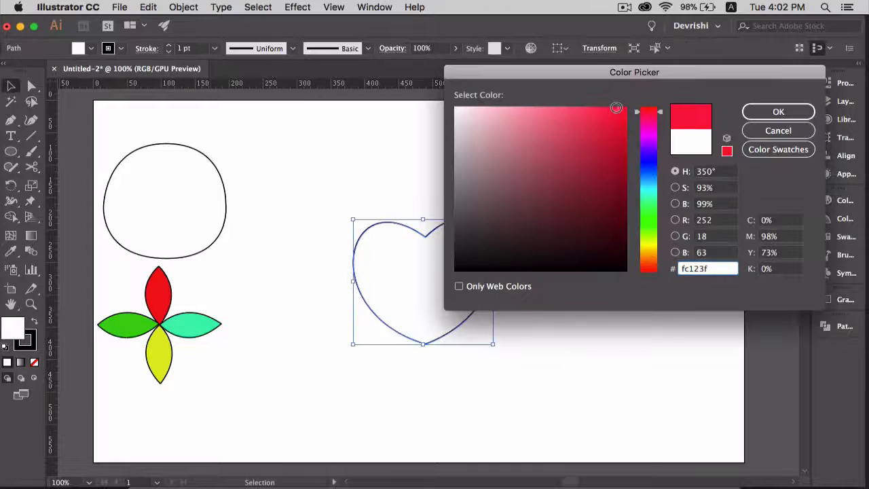
pyautogui.click(761, 113)
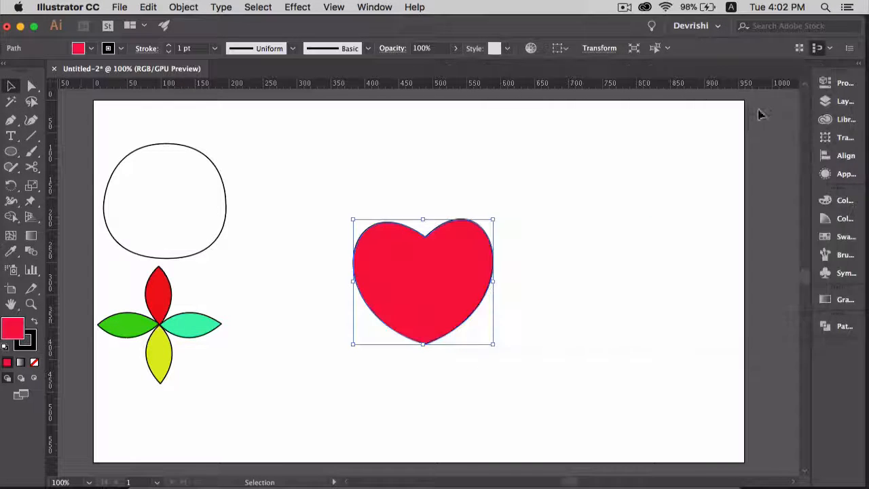
pyautogui.click(535, 275)
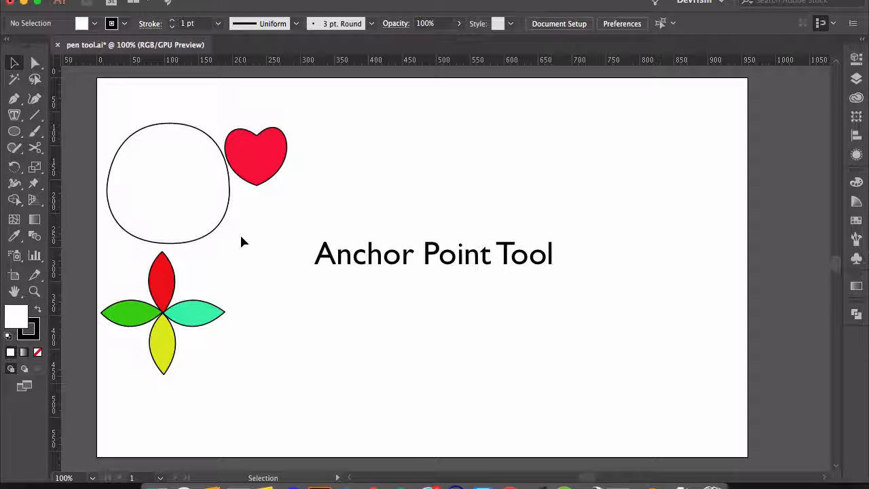
# Draw a vertical straight line about 243 px long right of the heart with the Pen tool, and deselect it.
pyautogui.click(14, 100)
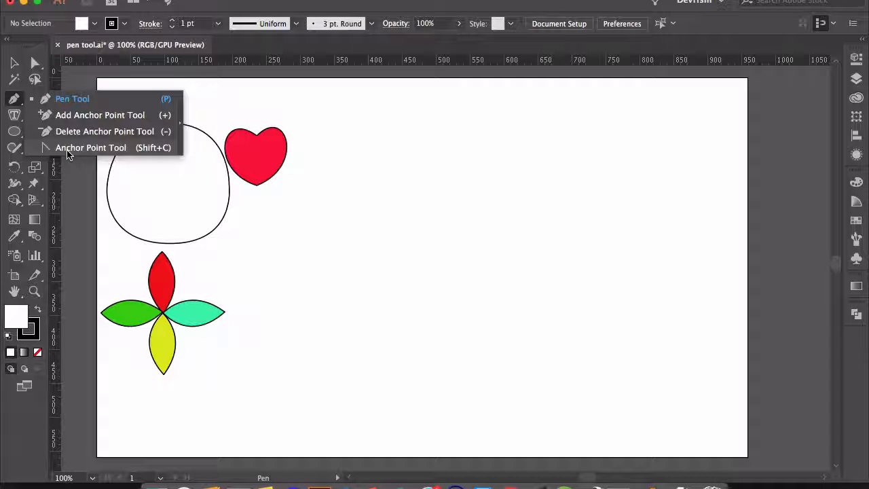
pyautogui.click(67, 148)
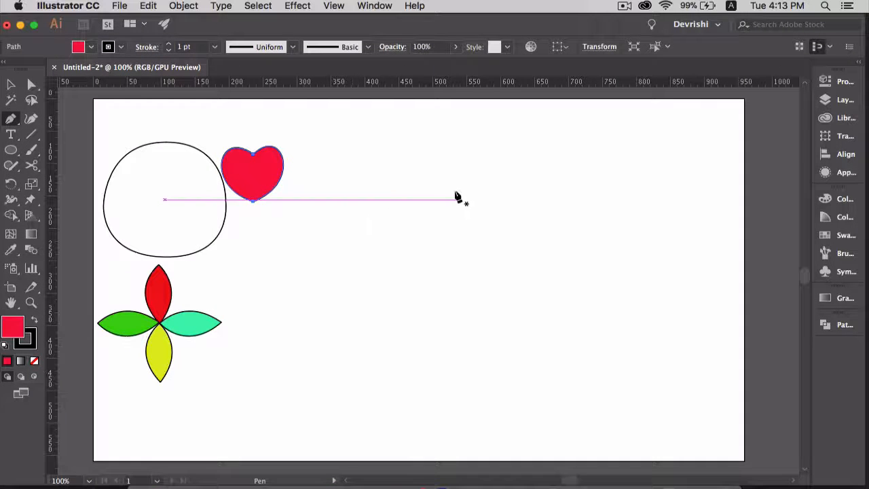
pyautogui.click(448, 179)
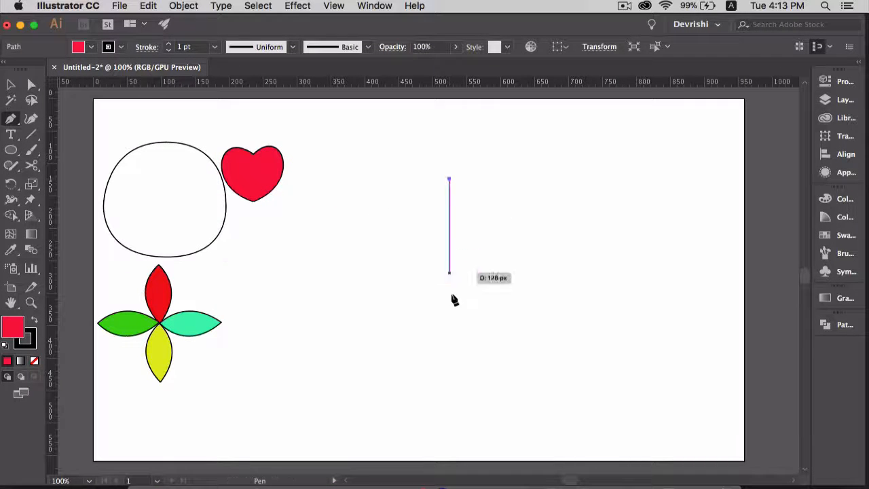
pyautogui.click(450, 336)
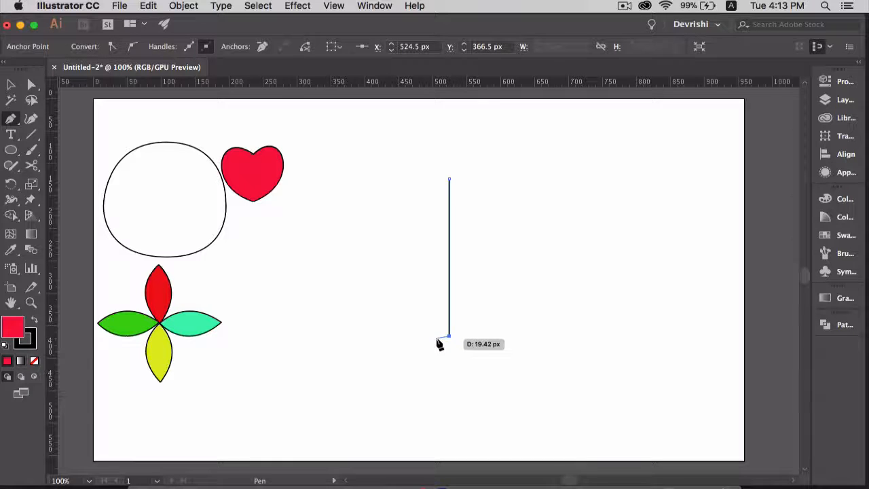
pyautogui.press('v')
pyautogui.click(377, 341)
# Bend the vertical line into an S-curve with the Anchor Point tool by moving its lower handle across, and move it closer to the heart.
pyautogui.hotkey('shift', 'c')
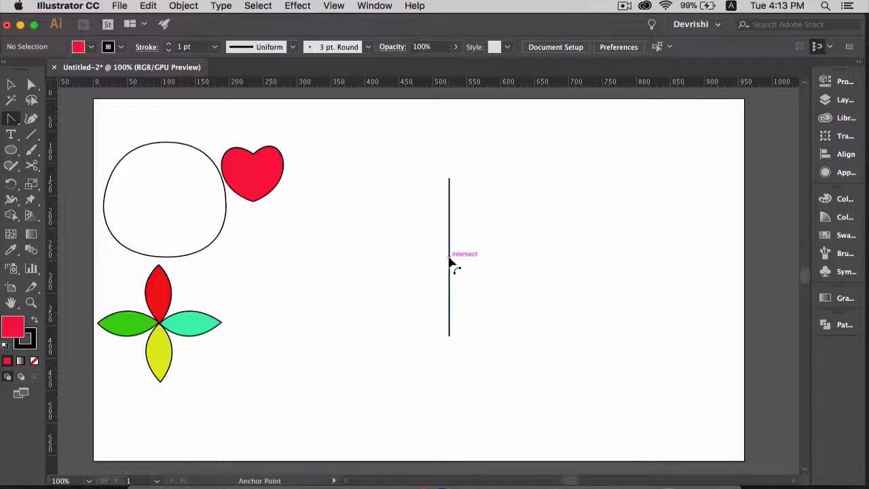
pyautogui.click(450, 261)
pyautogui.moveTo(449, 262); pyautogui.dragTo(483, 252)
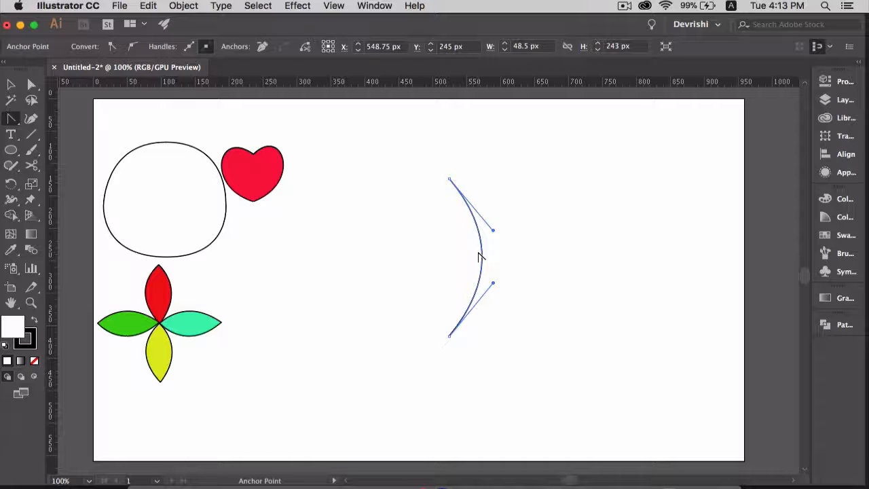
pyautogui.moveTo(494, 283); pyautogui.dragTo(406, 258)
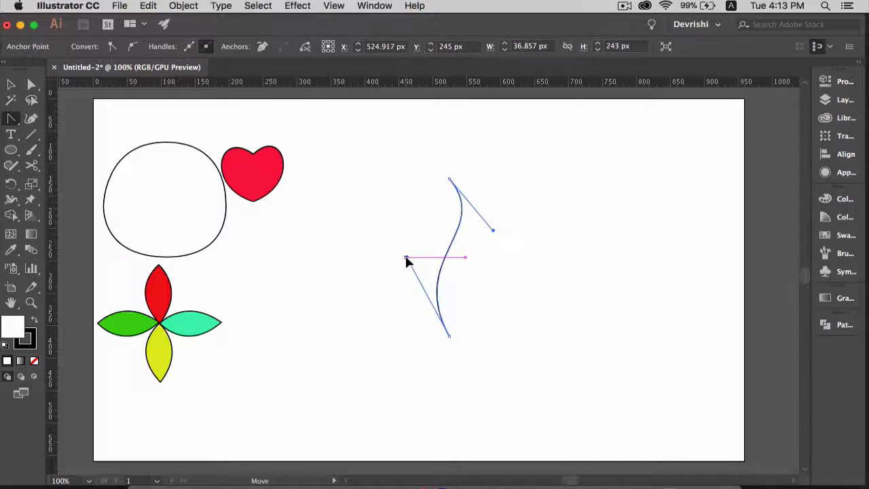
pyautogui.click(406, 260)
pyautogui.press('v')
pyautogui.moveTo(418, 254); pyautogui.dragTo(338, 251)
pyautogui.click(461, 266)
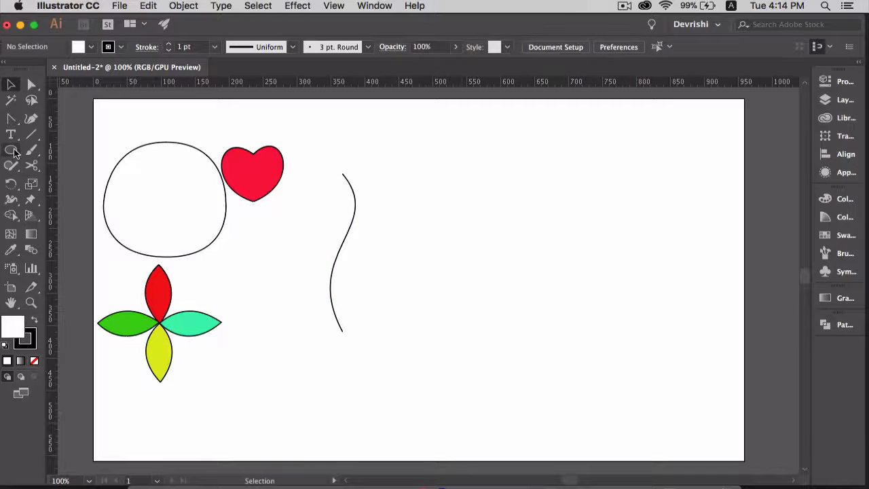
# Draw a narrow upright ellipse about 272 px tall right of the S-curve, and deselect it.
pyautogui.click(13, 151)
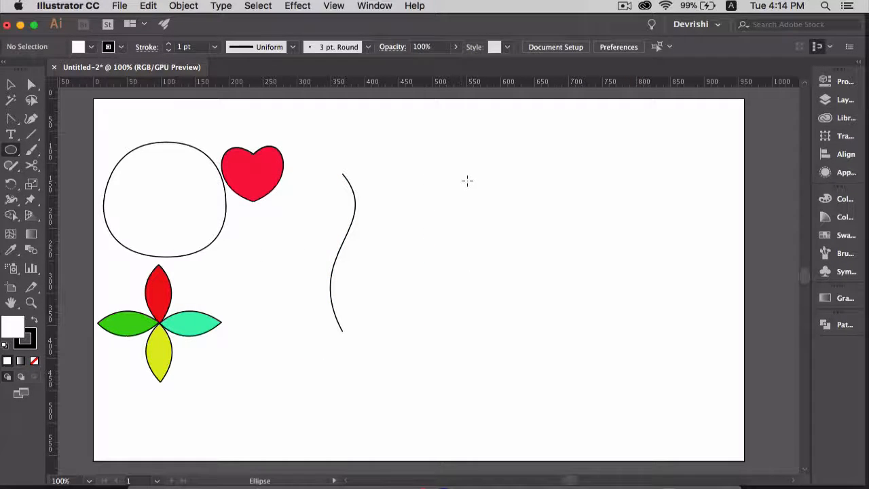
pyautogui.moveTo(477, 178); pyautogui.dragTo(539, 352)
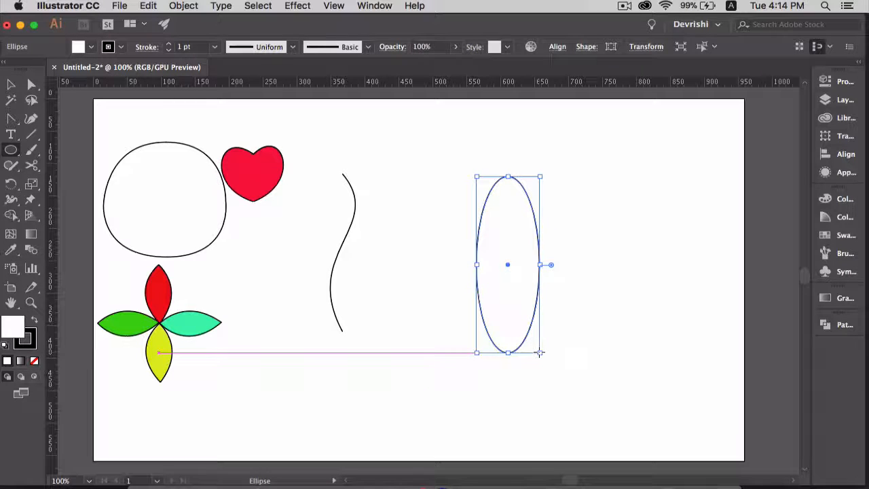
pyautogui.press('v')
pyautogui.click(442, 372)
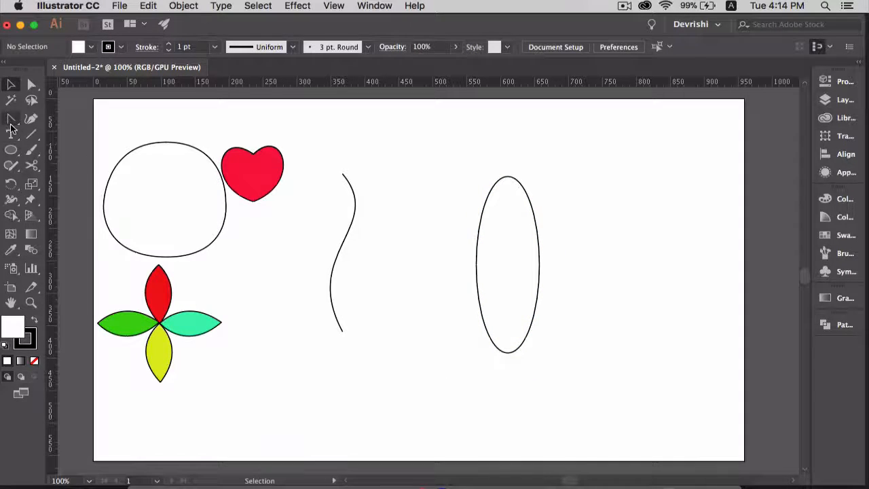
# Convert the ellipse's upper and lower anchors to sharp corners with the Anchor Point tool, and scale the resulting leaf down.
pyautogui.moveTo(11, 122); pyautogui.dragTo(71, 166)
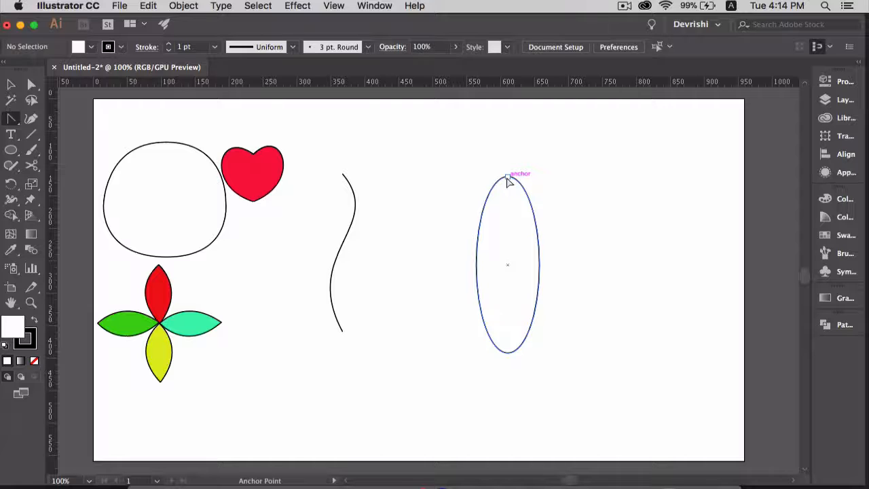
pyautogui.moveTo(507, 179); pyautogui.dragTo(512, 252)
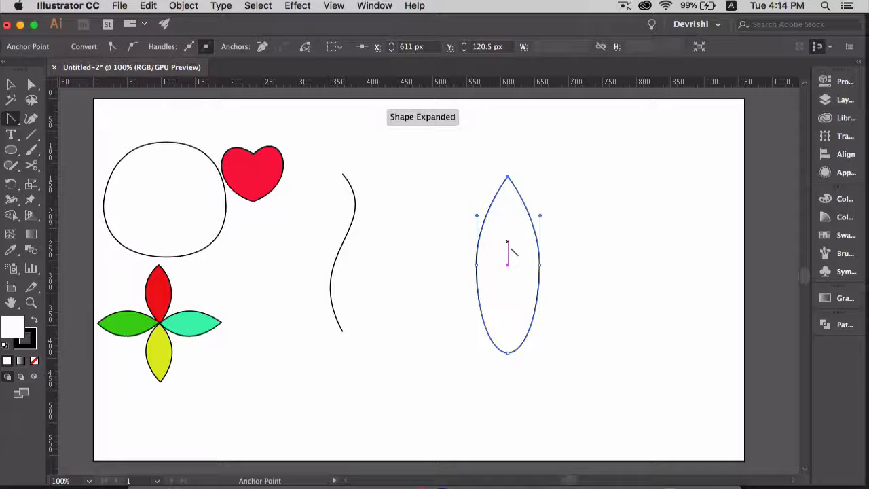
pyautogui.click(507, 353)
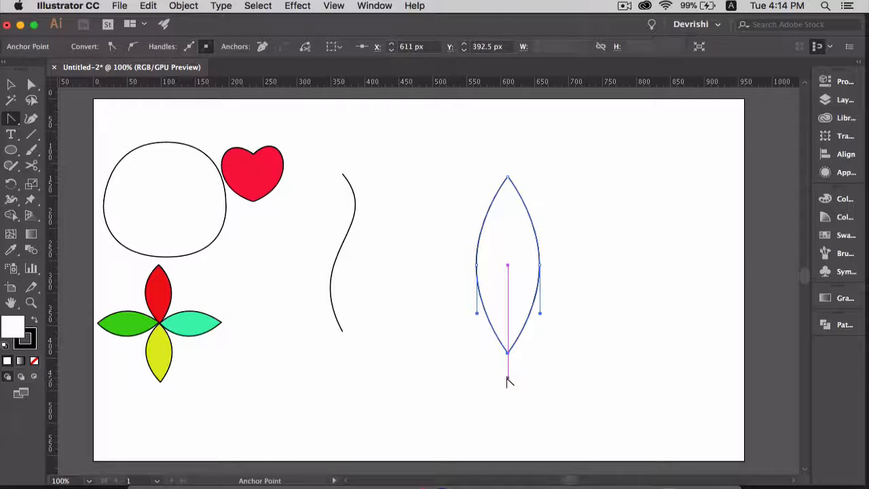
pyautogui.press('v')
pyautogui.moveTo(536, 351); pyautogui.dragTo(522, 322)
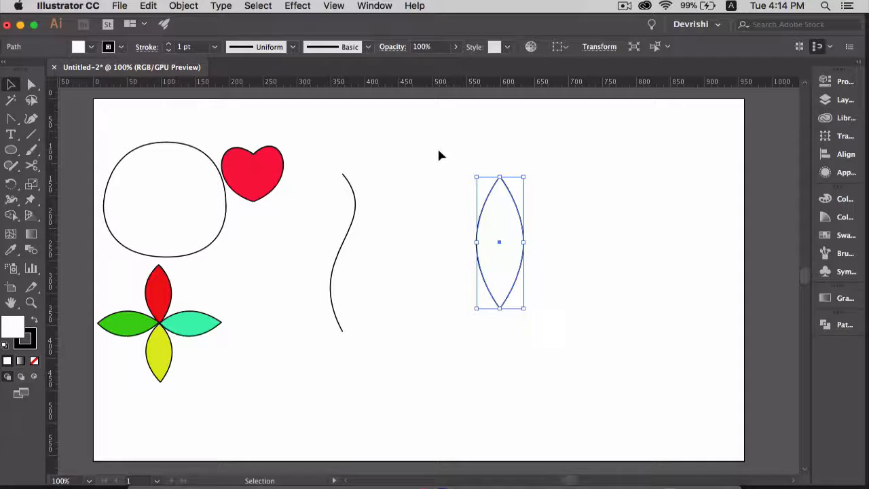
# Copy the leaf below and, rotated horizontally, to both sides so the four petals meet at one point.
pyautogui.moveTo(504, 244); pyautogui.dragTo(504, 376)
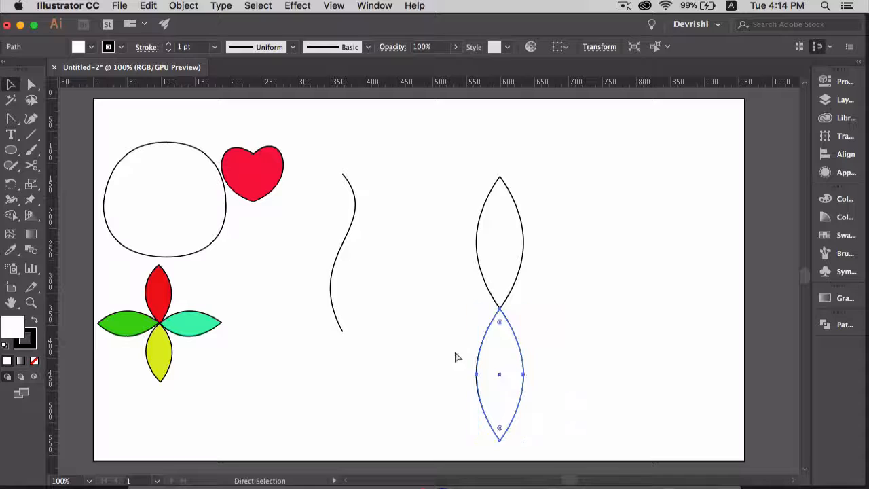
pyautogui.press('super+v')
pyautogui.moveTo(428, 279); pyautogui.dragTo(626, 289)
pyautogui.moveTo(652, 217); pyautogui.dragTo(436, 307)
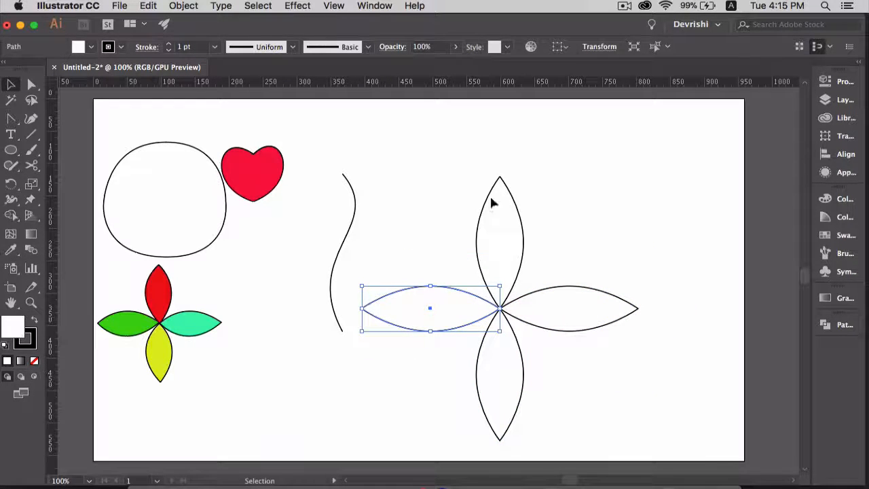
# Fill all four petals of the new flower with yellow-green c2f919, and move the flower up the artboard.
pyautogui.moveTo(376, 158); pyautogui.dragTo(611, 428)
pyautogui.doubleClick(13, 329)
pyautogui.moveTo(646, 207); pyautogui.dragTo(646, 235)
pyautogui.click(609, 109)
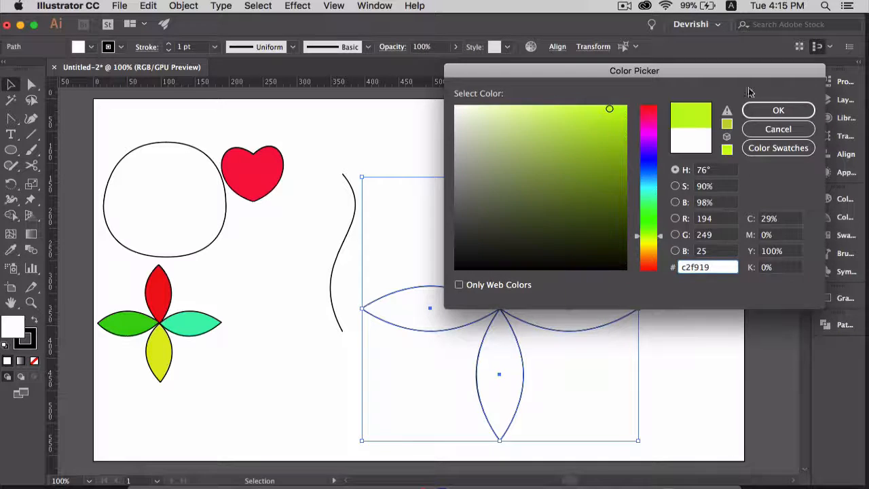
pyautogui.click(778, 110)
pyautogui.moveTo(502, 309); pyautogui.dragTo(502, 235)
pyautogui.click(534, 347)
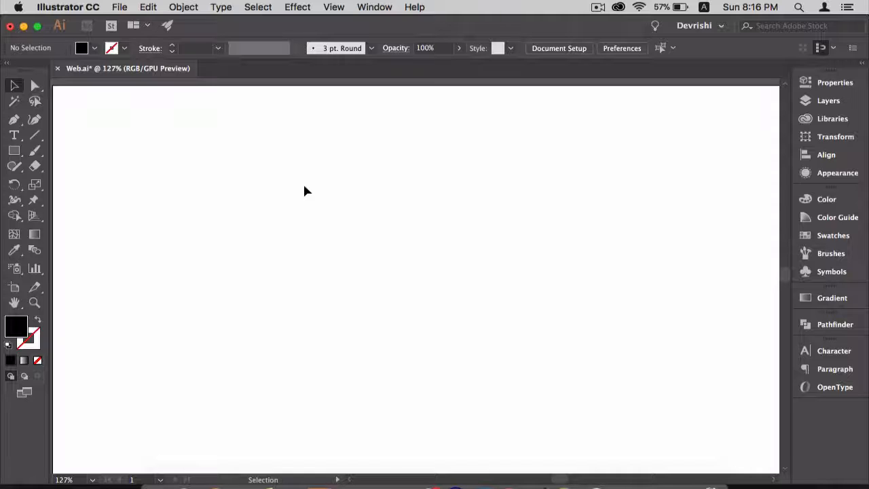
# Draw a large ellipse in Web.ai with default white fill and black stroke, and place text along its outline with Type on a Path.
pyautogui.moveTo(14, 150); pyautogui.dragTo(54, 178)
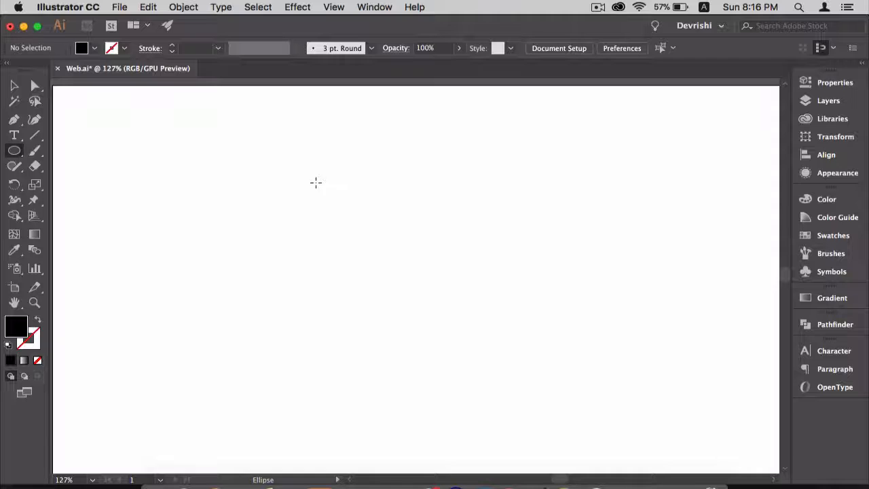
pyautogui.moveTo(290, 162); pyautogui.dragTo(480, 343)
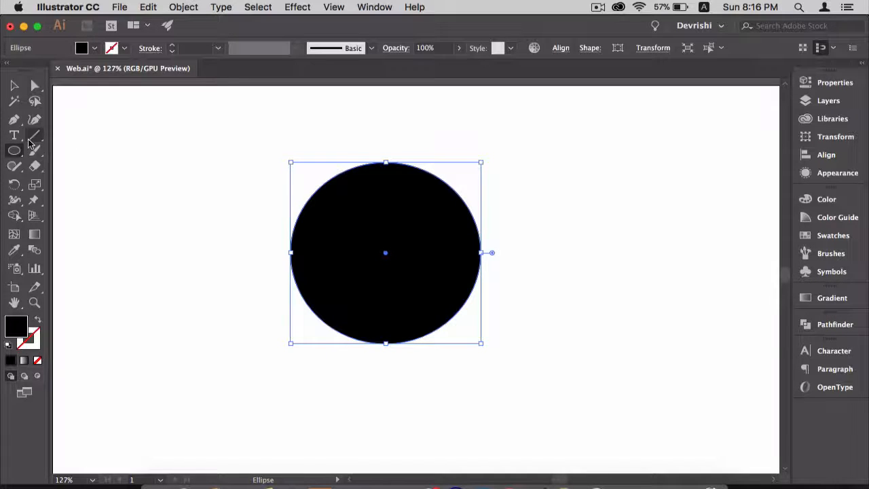
pyautogui.moveTo(15, 135); pyautogui.dragTo(71, 164)
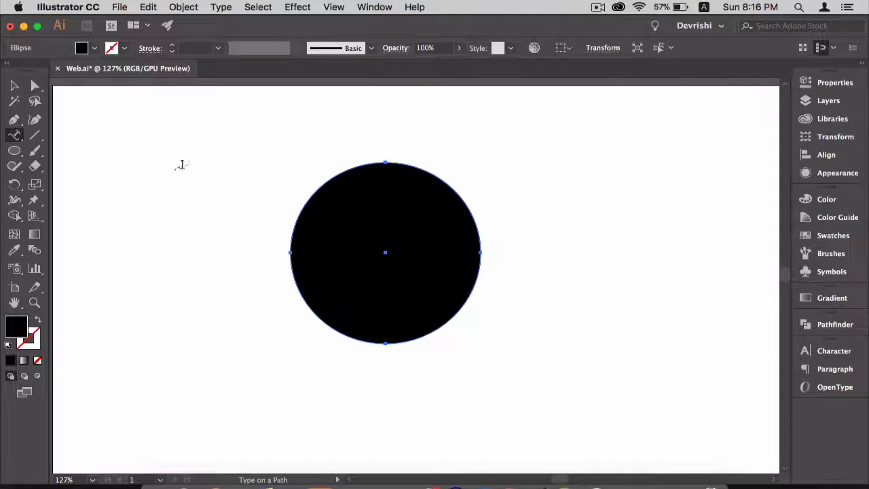
pyautogui.press('d')
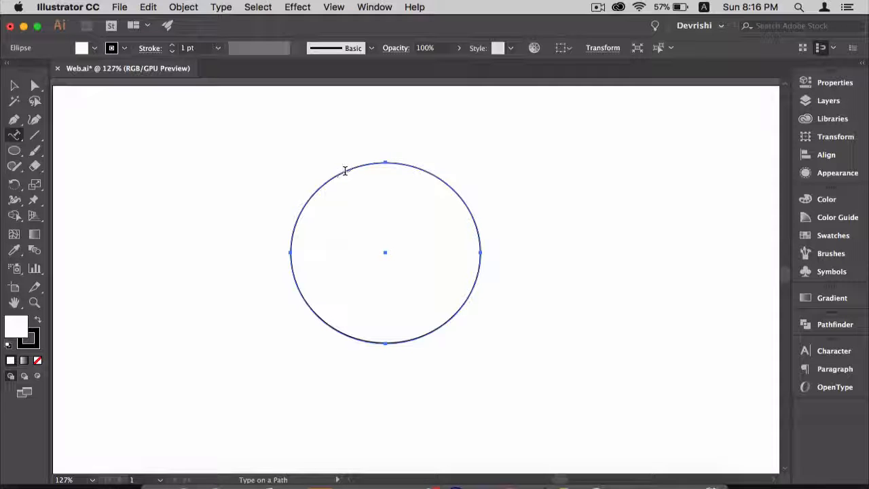
pyautogui.click(345, 171)
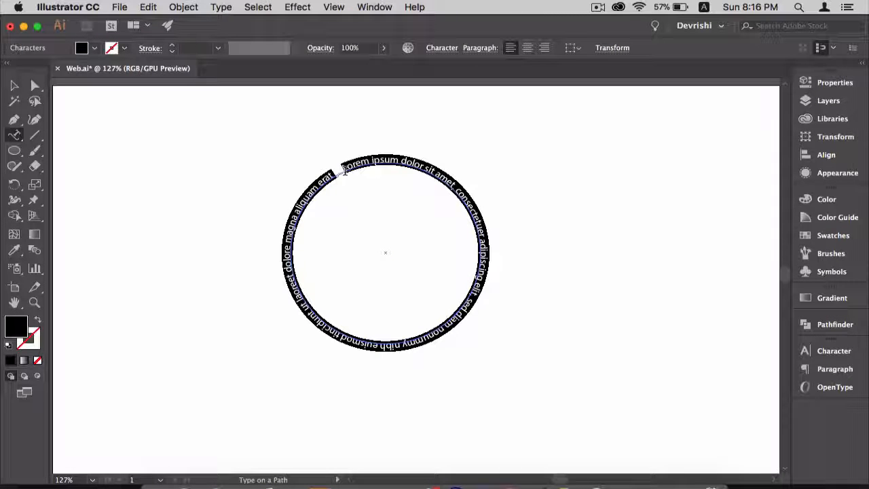
# Replace the placeholder text on the ellipse with "Hi My name is" plus a first name, and shift it slightly counter-clockwise along the path.
pyautogui.press('BackSpace')
pyautogui.write('Hi')
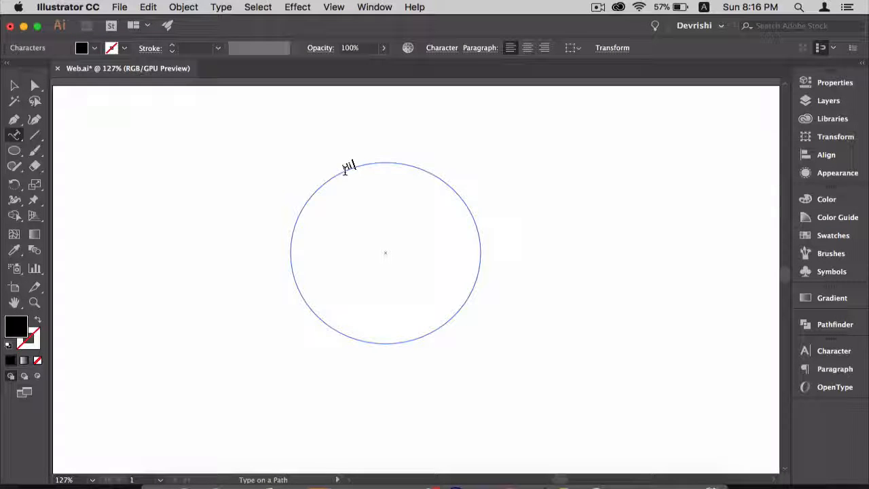
pyautogui.write(' My name is Dev')
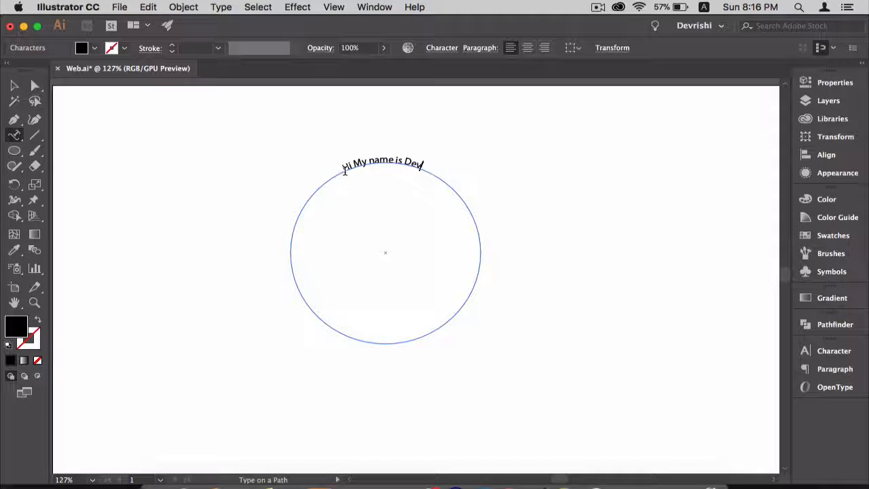
pyautogui.press('Escape')
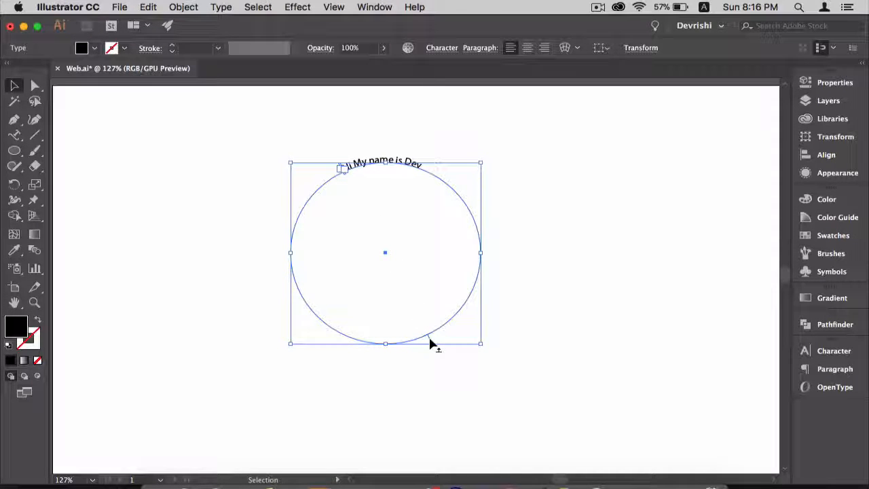
pyautogui.moveTo(430, 339); pyautogui.dragTo(450, 331)
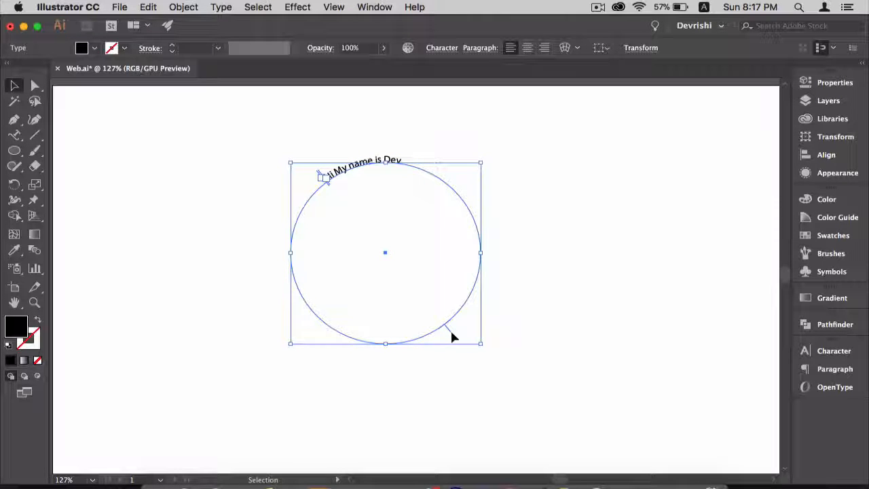
pyautogui.moveTo(452, 330)
pyautogui.mouseDown()
pyautogui.moveTo(442, 317)
pyautogui.moveTo(425, 326)
pyautogui.moveTo(445, 304)
pyautogui.moveTo(431, 322)
pyautogui.moveTo(444, 329)
pyautogui.mouseUp()
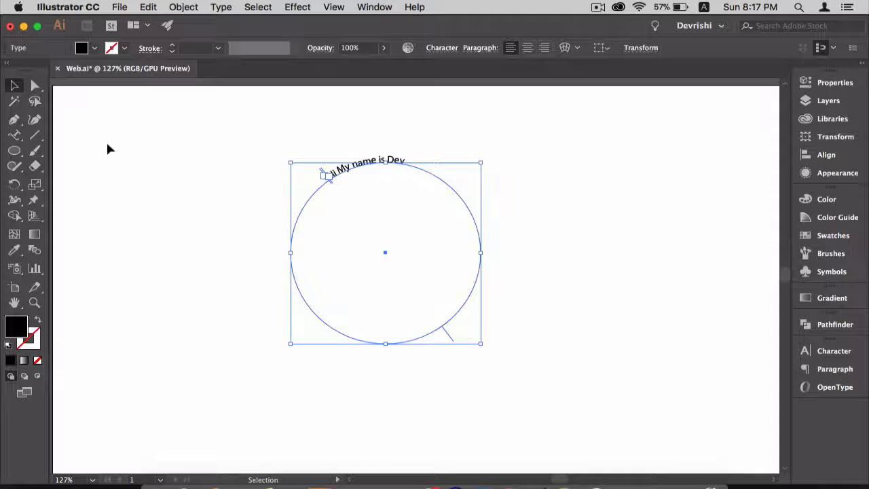
# In the Type on a Path options, enable the preview and try the Skew and 3D Ribbon effects on the ellipse's text.
pyautogui.click(16, 135)
pyautogui.doubleClick(15, 135)
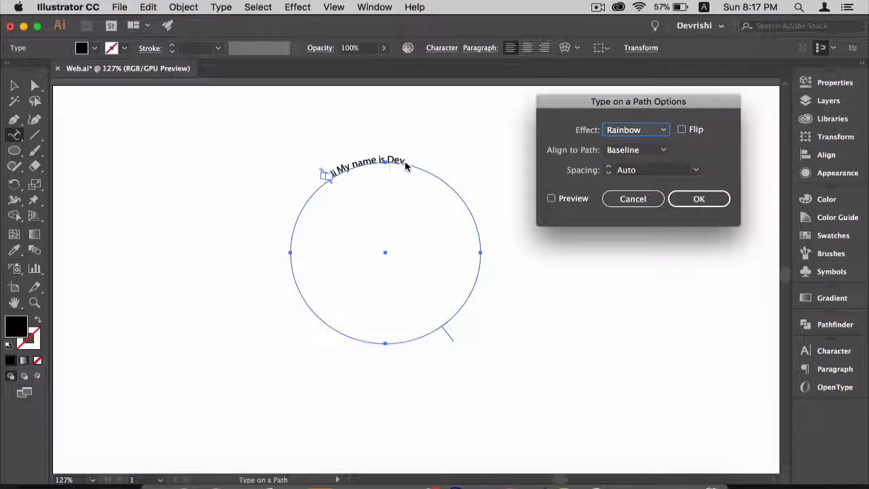
pyautogui.click(655, 130)
pyautogui.click(642, 157)
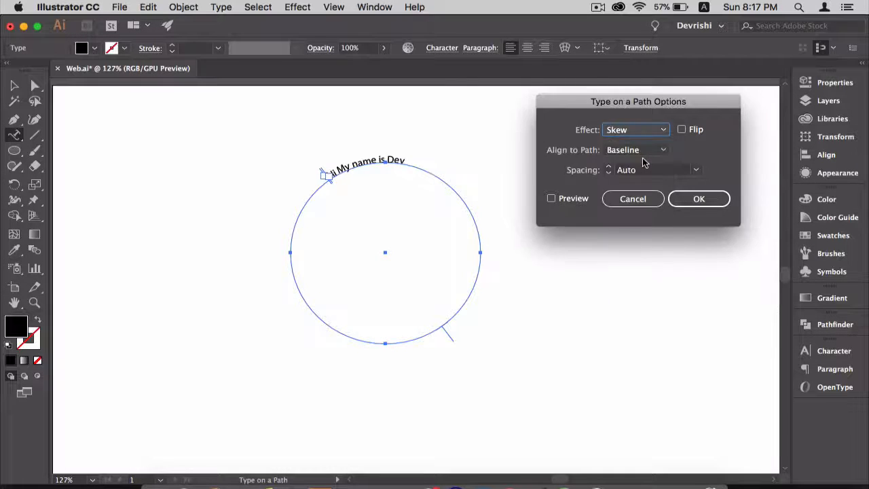
pyautogui.click(573, 198)
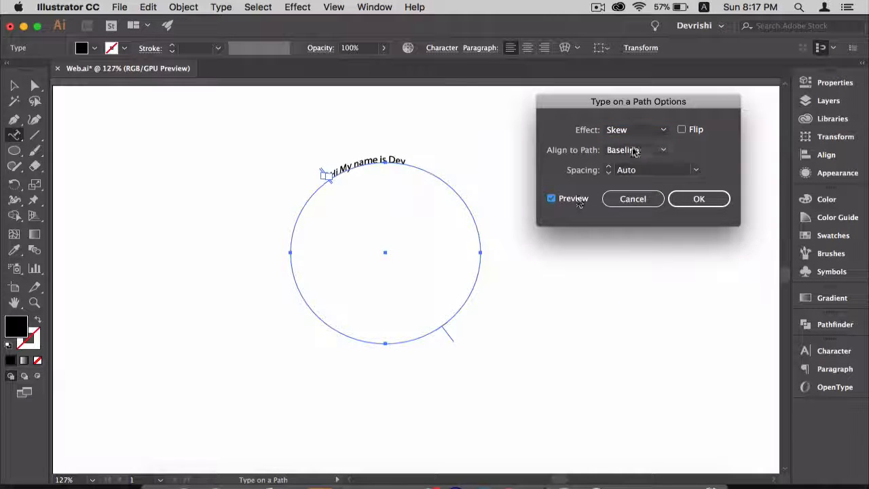
pyautogui.click(646, 129)
pyautogui.click(636, 169)
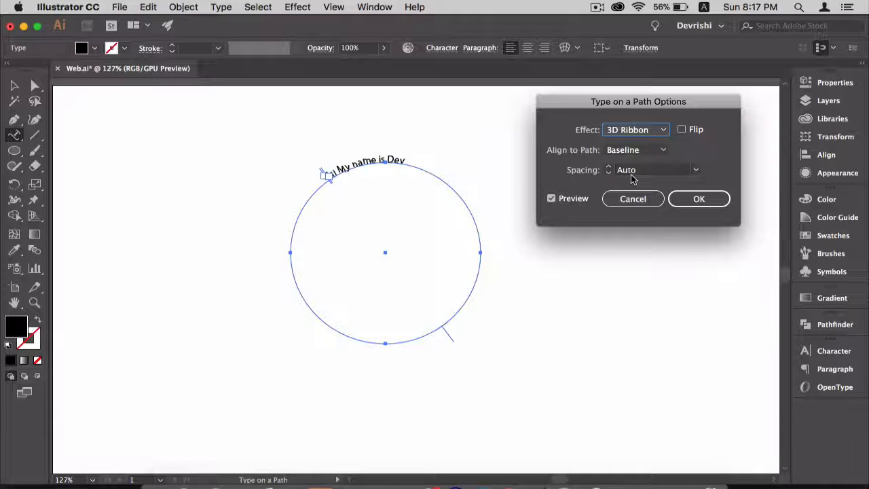
# Set the spacing of the 3D Ribbon text on the circle path to -12 pt and apply the path type options.
pyautogui.click(681, 170)
pyautogui.click(696, 170)
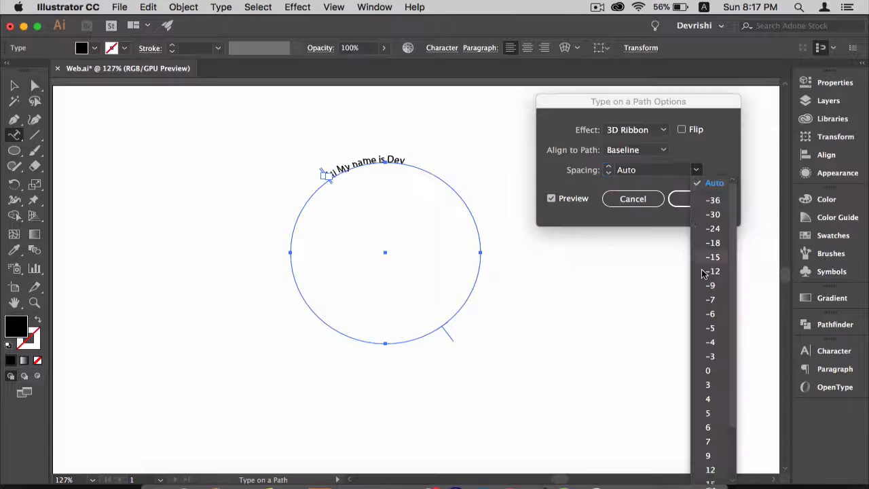
pyautogui.click(709, 271)
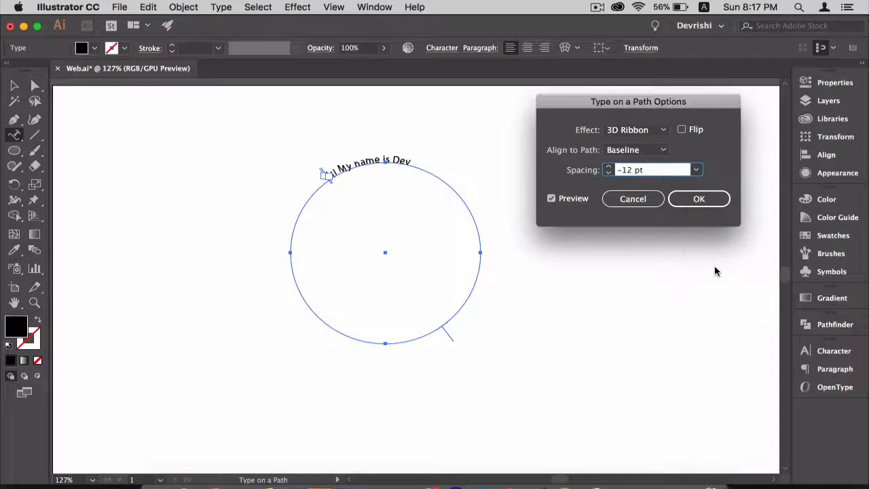
pyautogui.click(698, 199)
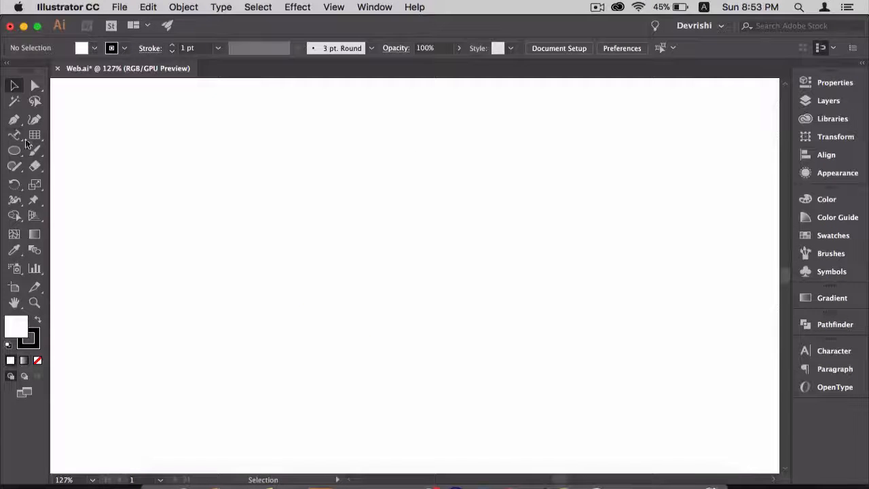
# Create a line of vertical point text reading "Himynameis" followed by the person's first name, and deselect it.
pyautogui.click(16, 139)
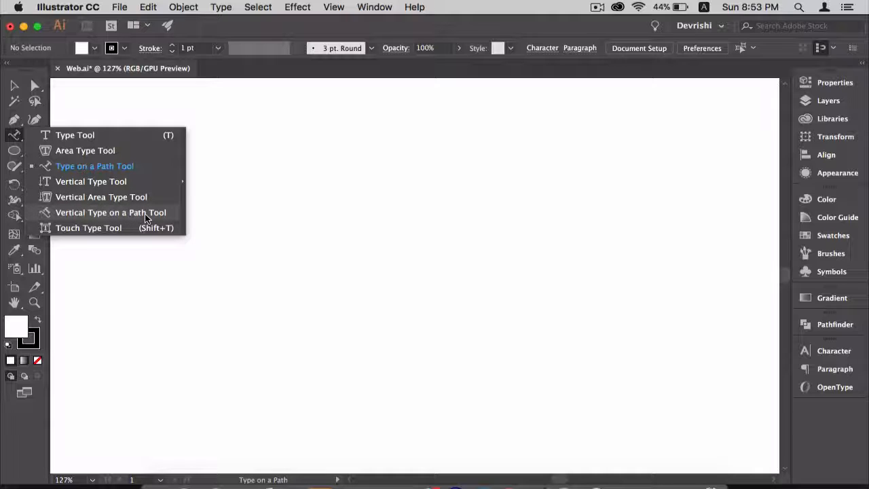
pyautogui.click(84, 182)
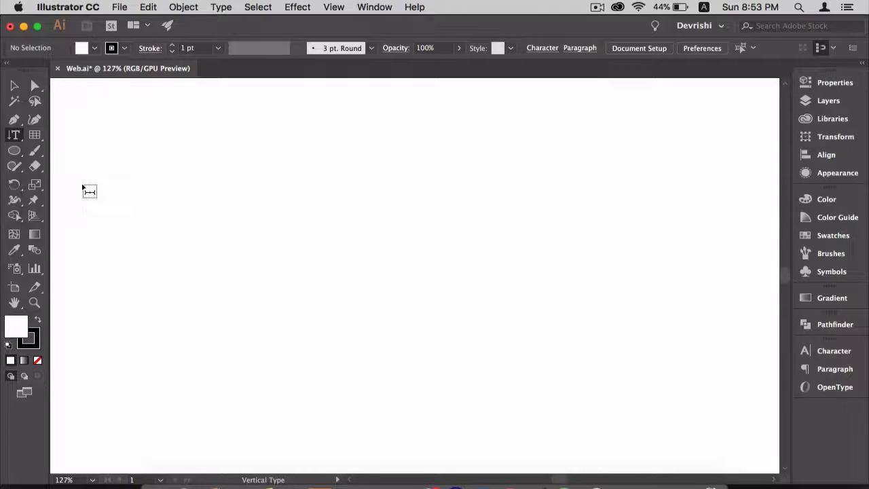
pyautogui.click(172, 152)
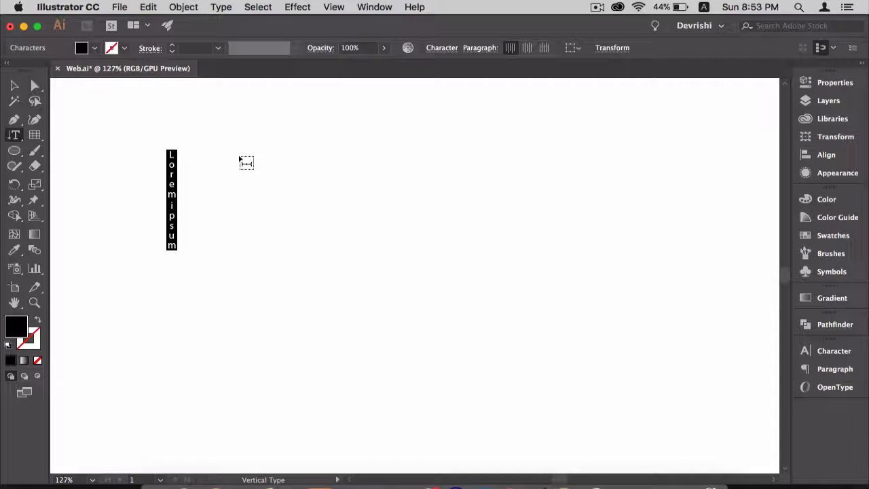
pyautogui.write('HimynameisDevrishi')
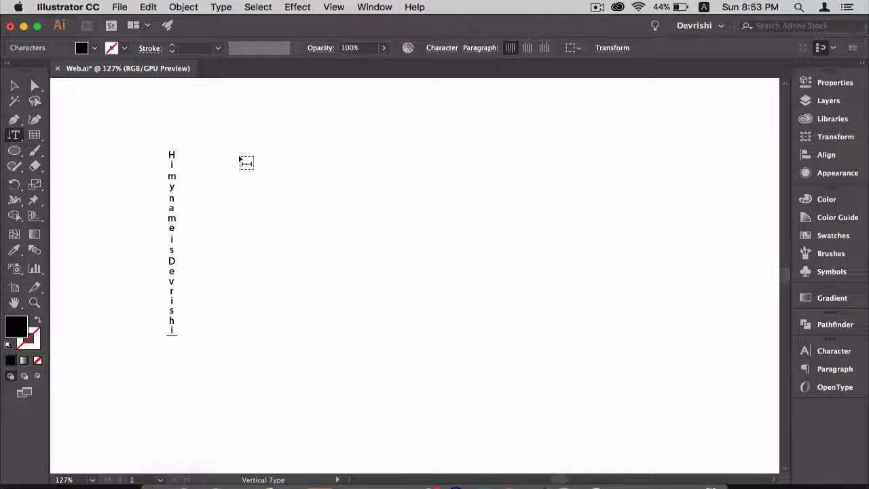
pyautogui.press('super+shift+a')
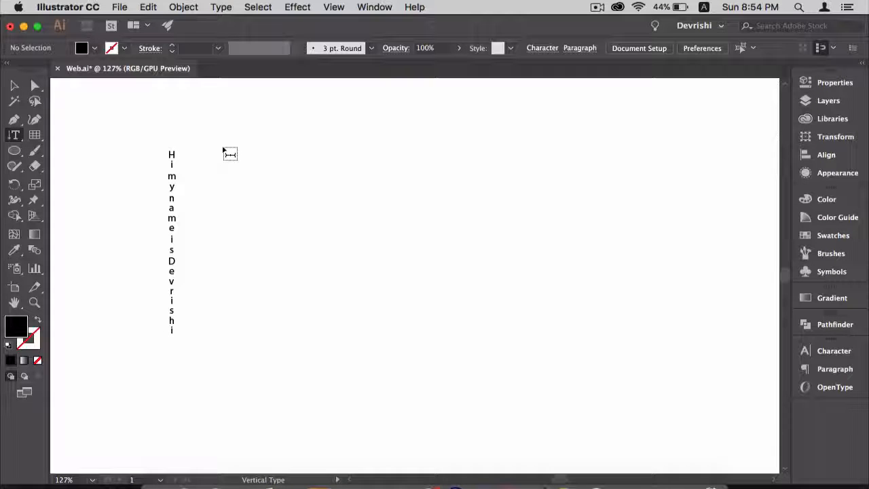
# Draw a large circle beside the vertical text with the default white fill and black stroke.
pyautogui.press('o')
pyautogui.click(14, 134)
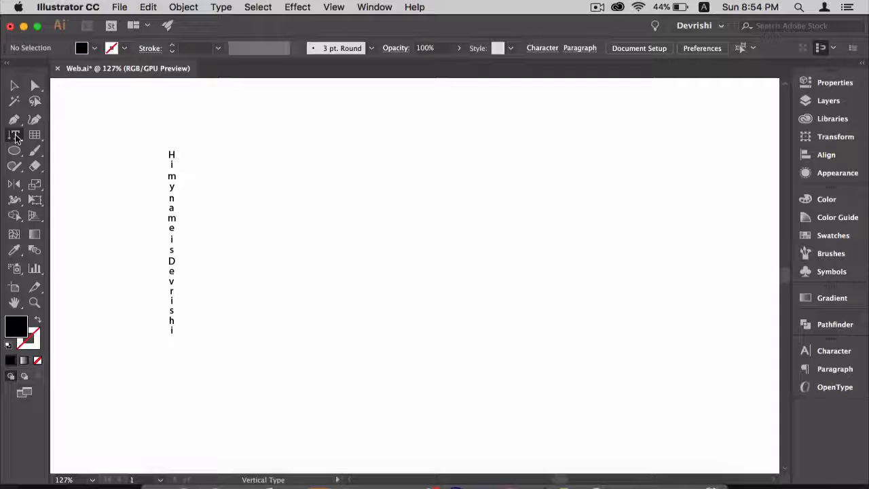
pyautogui.moveTo(15, 138); pyautogui.dragTo(98, 197)
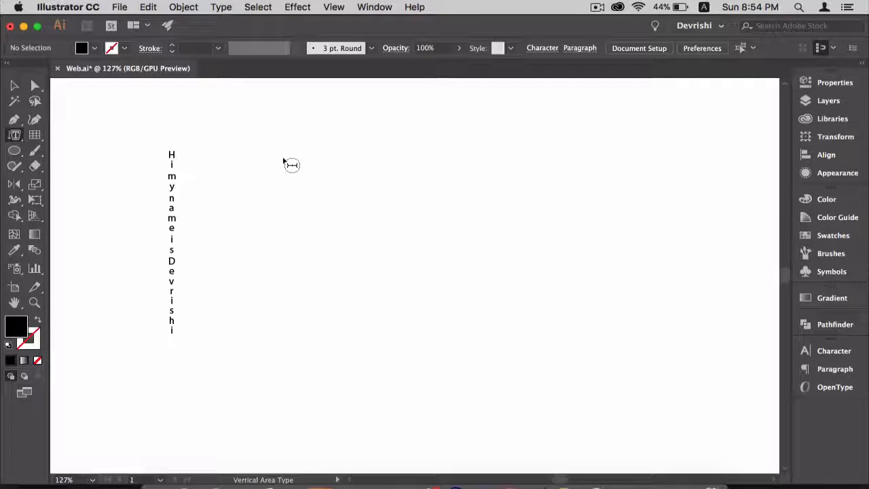
pyautogui.press('l')
pyautogui.moveTo(283, 158); pyautogui.dragTo(450, 303)
pyautogui.press('d')
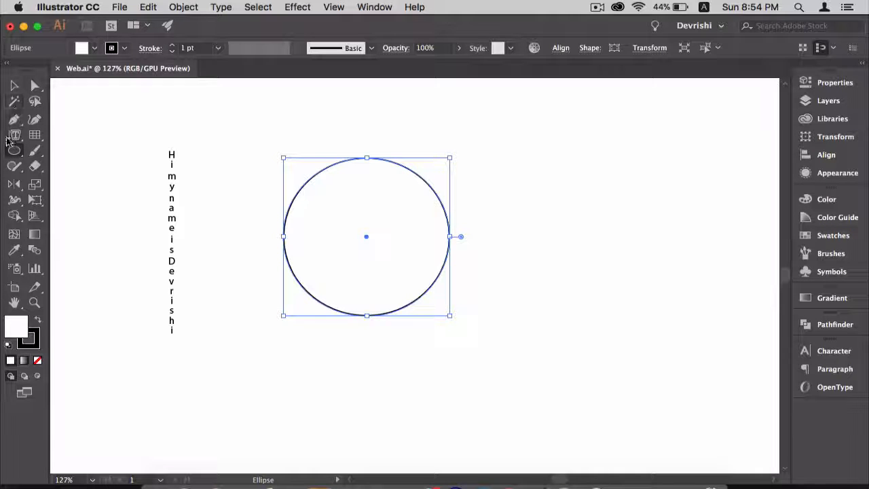
# Fill the circle with vertical placeholder text using the Vertical Area Type tool, and finish editing the text.
pyautogui.moveTo(15, 137); pyautogui.dragTo(16, 140)
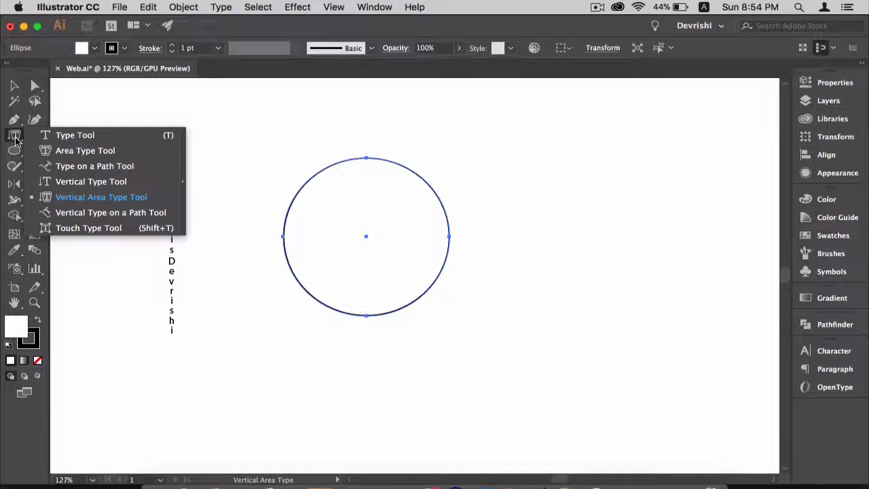
pyautogui.click(347, 163)
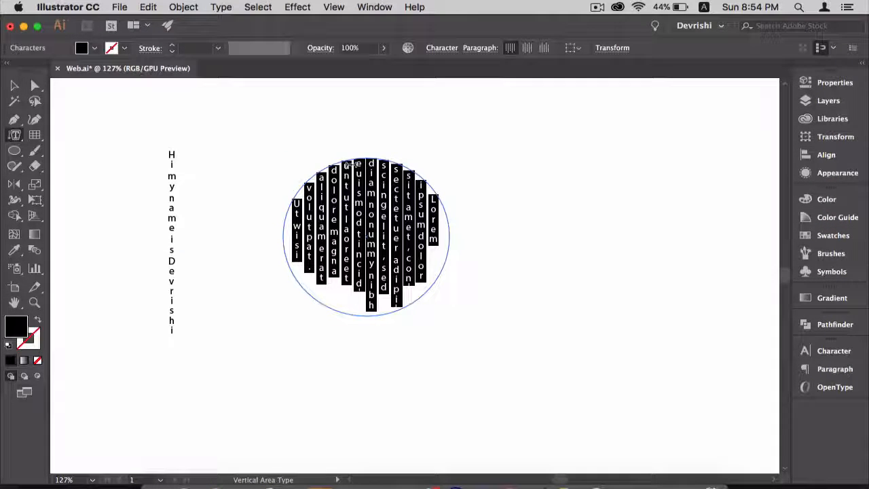
pyautogui.click(293, 144)
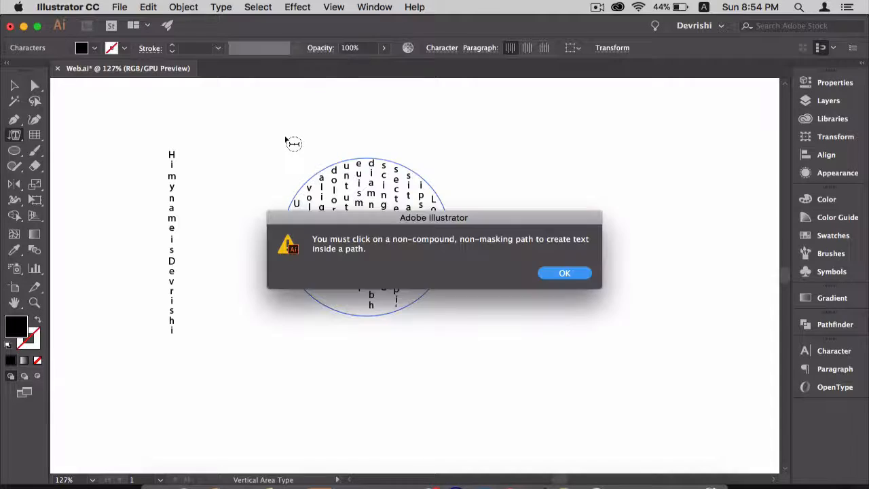
pyautogui.click(547, 273)
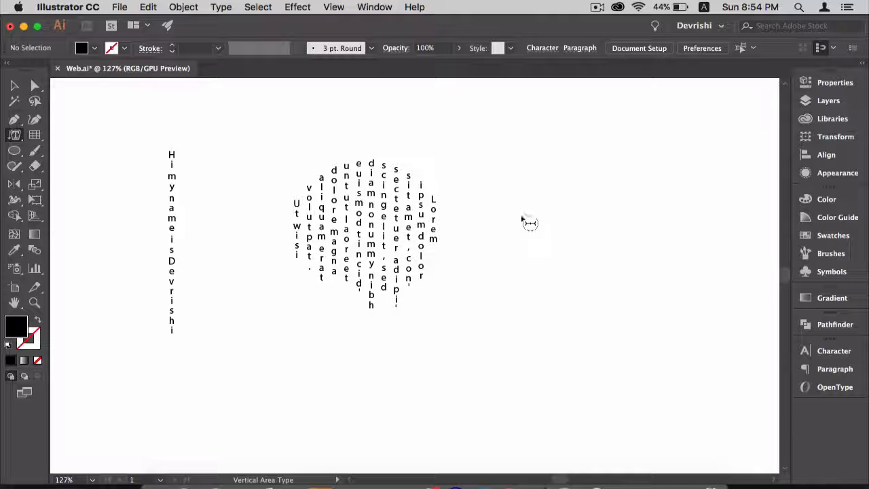
# Draw a second, smaller circle beside the vertical area text and reset it to the default fill and stroke.
pyautogui.press('l')
pyautogui.moveTo(485, 169); pyautogui.dragTo(611, 291)
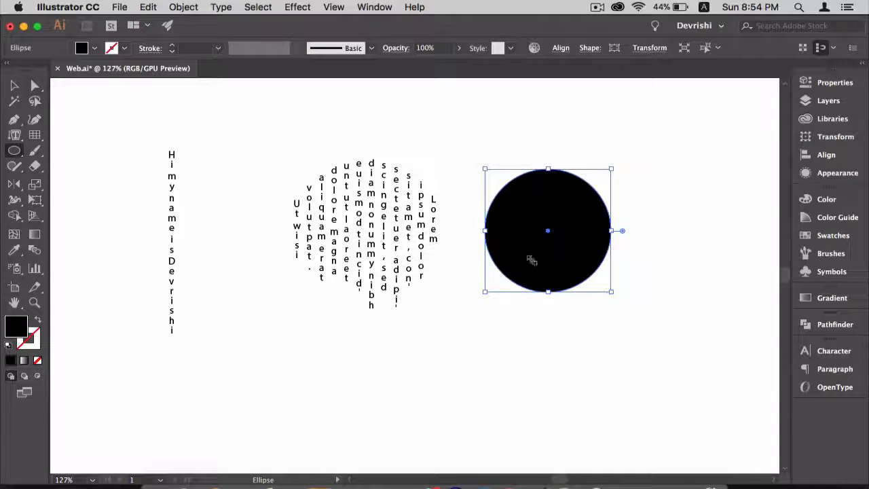
pyautogui.press('d')
# Run vertical placeholder text along the smaller circle's outline with the Vertical Type on a Path tool, and finish editing.
pyautogui.click(14, 135)
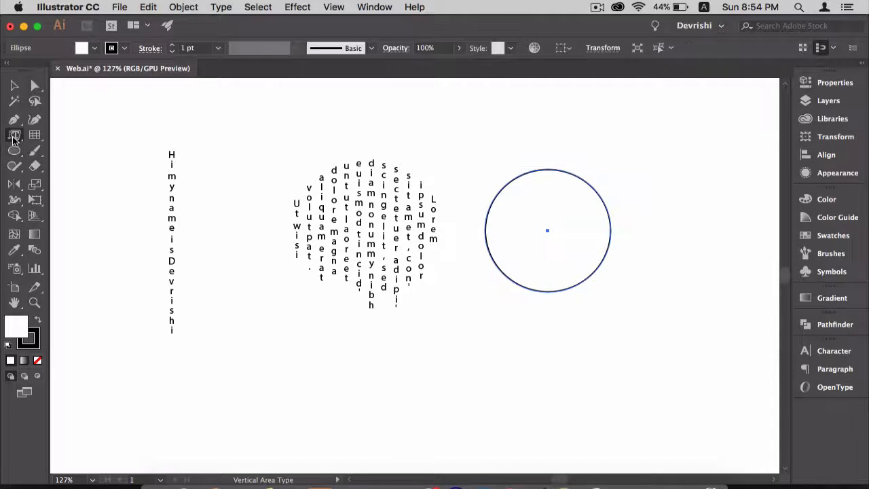
pyautogui.click(88, 212)
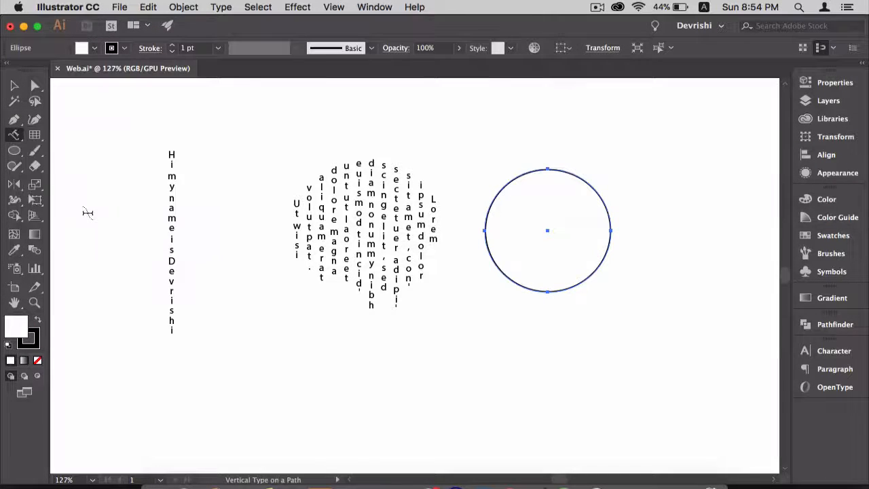
pyautogui.click(520, 176)
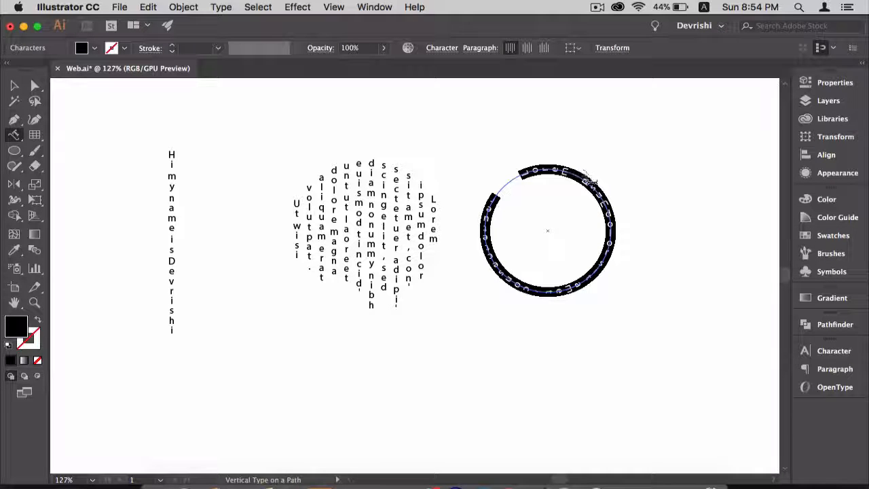
pyautogui.click(595, 156)
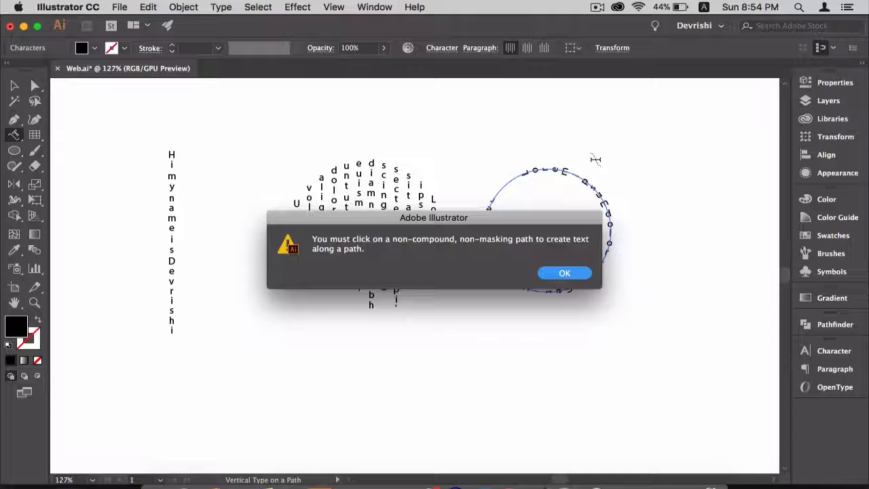
pyautogui.click(565, 274)
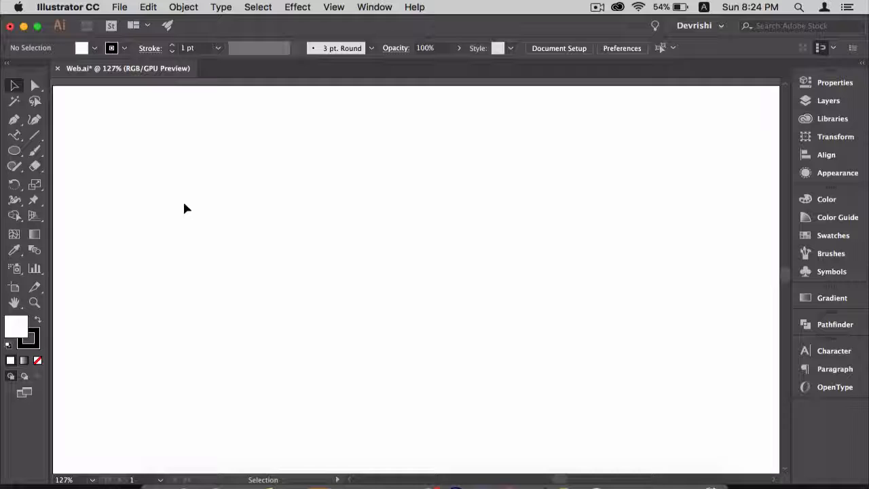
# Draw a line segment near the top of the blank artboard and adjust it into a longer line sloping up to the right.
pyautogui.click(41, 141)
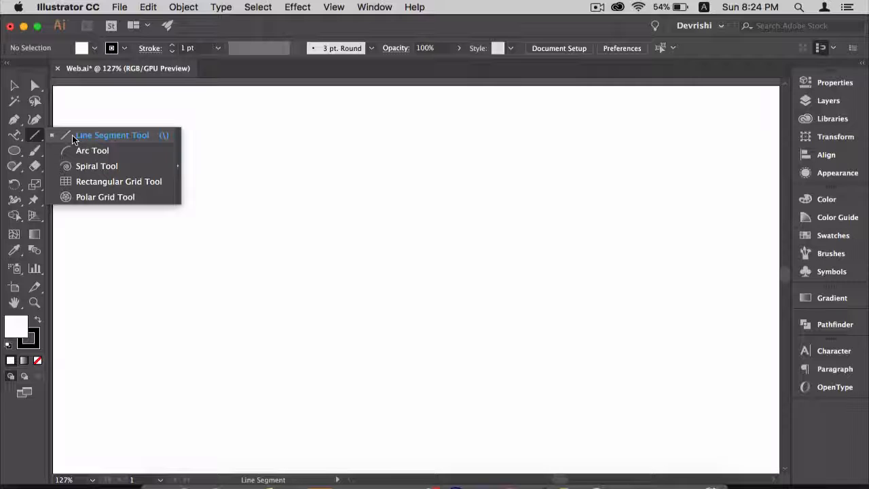
pyautogui.click(92, 135)
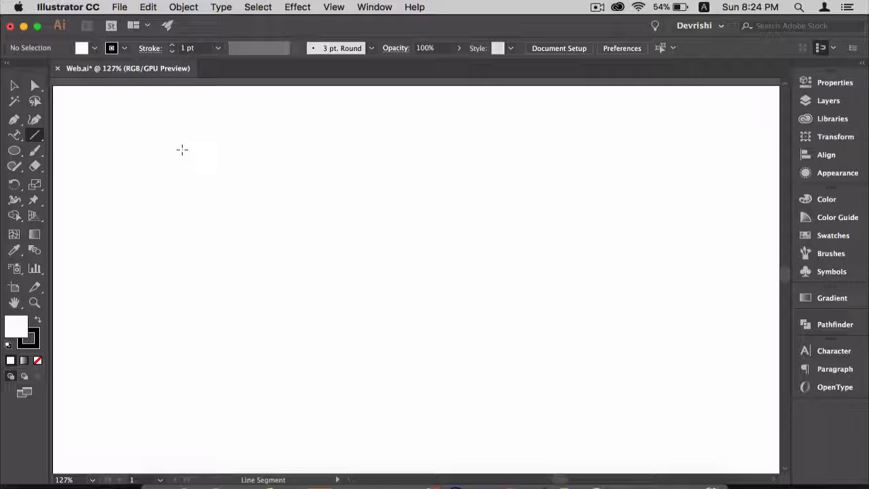
pyautogui.moveTo(153, 132); pyautogui.dragTo(304, 135)
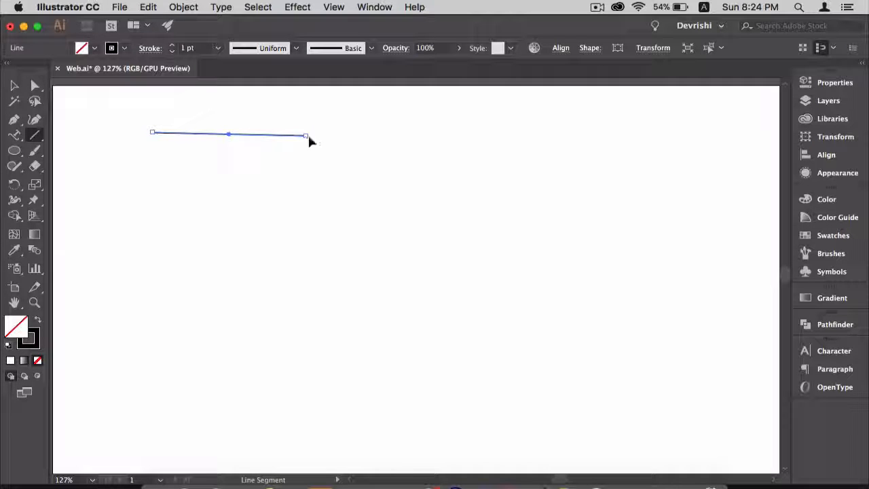
pyautogui.moveTo(305, 136); pyautogui.dragTo(387, 131)
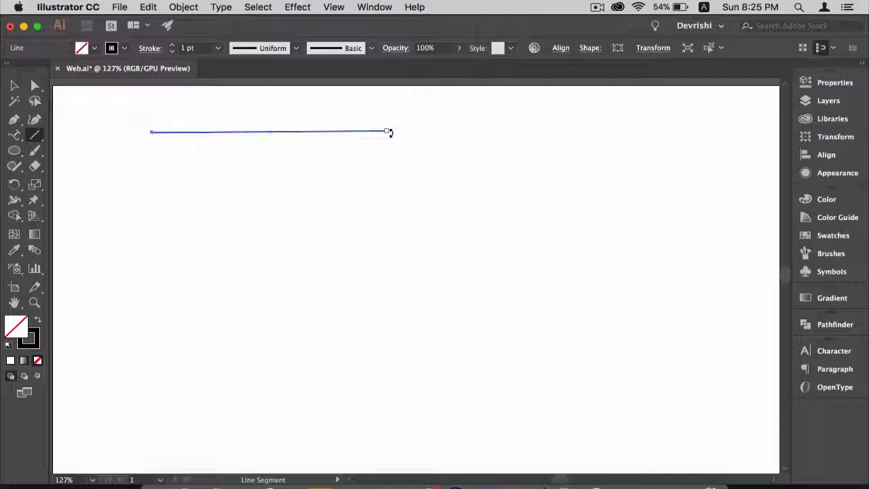
pyautogui.moveTo(390, 133); pyautogui.dragTo(376, 102)
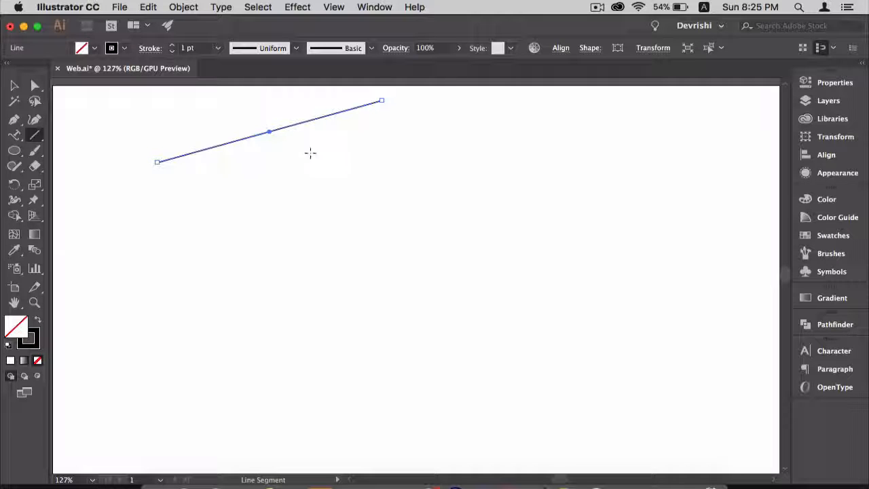
# Draw four more lines below the sloping one: a long horizontal, a short rising diagonal, and two roughly horizontal lines drawn from their centers.
pyautogui.moveTo(237, 171)
pyautogui.mouseDown()
pyautogui.moveTo(331, 180)
pyautogui.moveTo(442, 209)
pyautogui.moveTo(485, 207)
pyautogui.moveTo(364, 183)
pyautogui.moveTo(485, 192)
pyautogui.mouseUp()
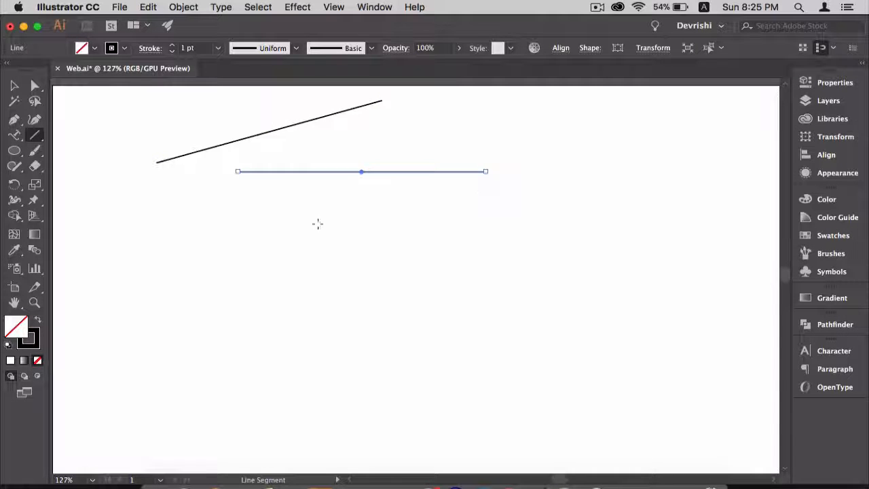
pyautogui.moveTo(305, 245); pyautogui.dragTo(403, 248)
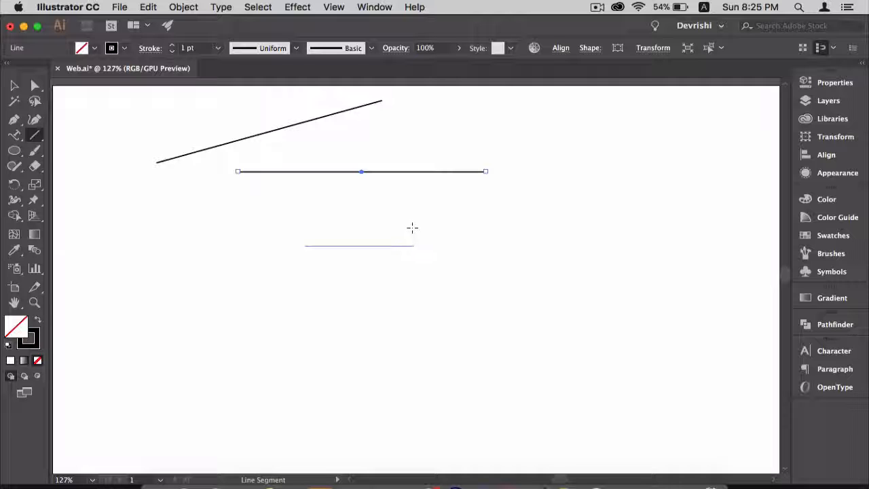
pyautogui.moveTo(408, 215); pyautogui.dragTo(385, 196)
pyautogui.moveTo(386, 268); pyautogui.dragTo(448, 268)
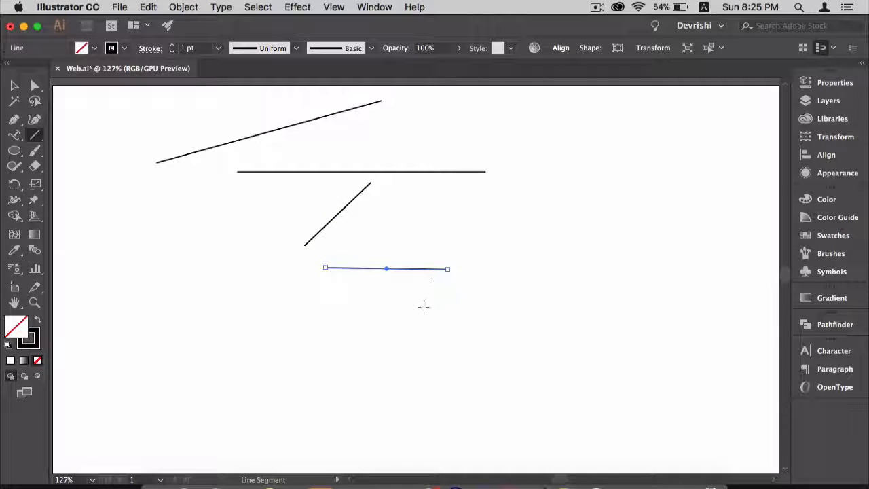
pyautogui.moveTo(384, 312); pyautogui.dragTo(508, 312)
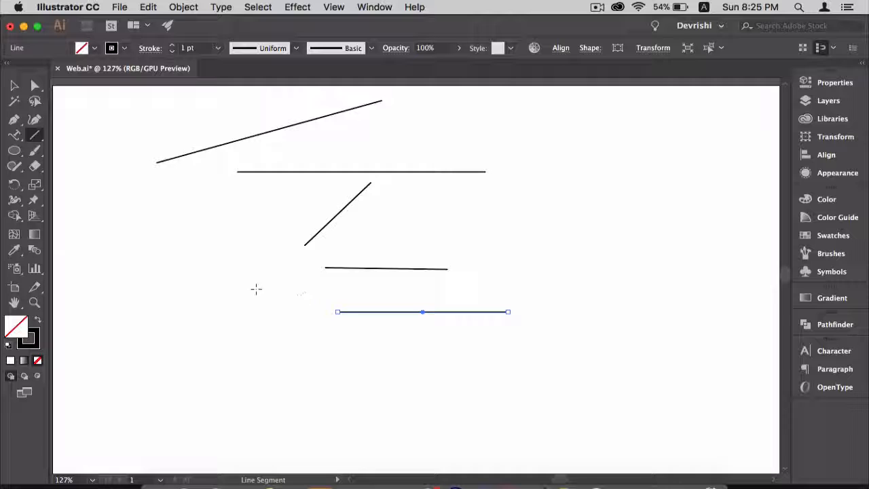
# Create a line with exact values, 100 px long at a 269° angle, in the lower part of the artboard.
pyautogui.click(223, 367)
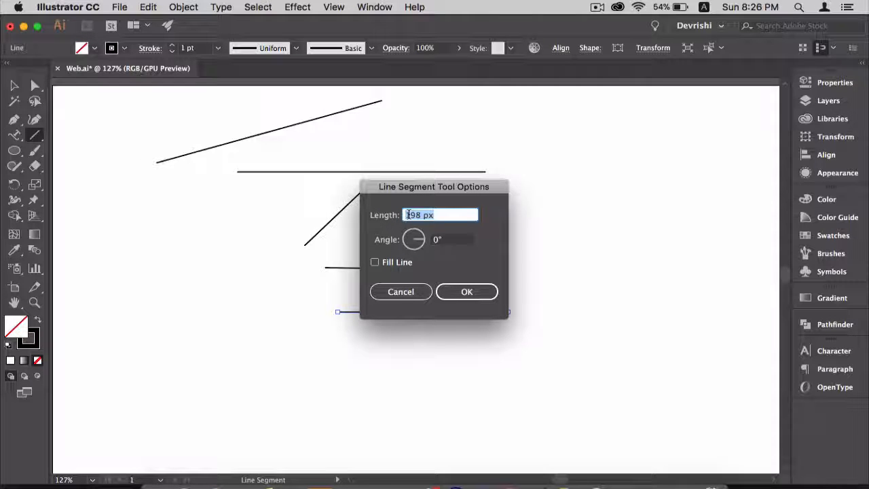
pyautogui.write('100')
pyautogui.click(413, 247)
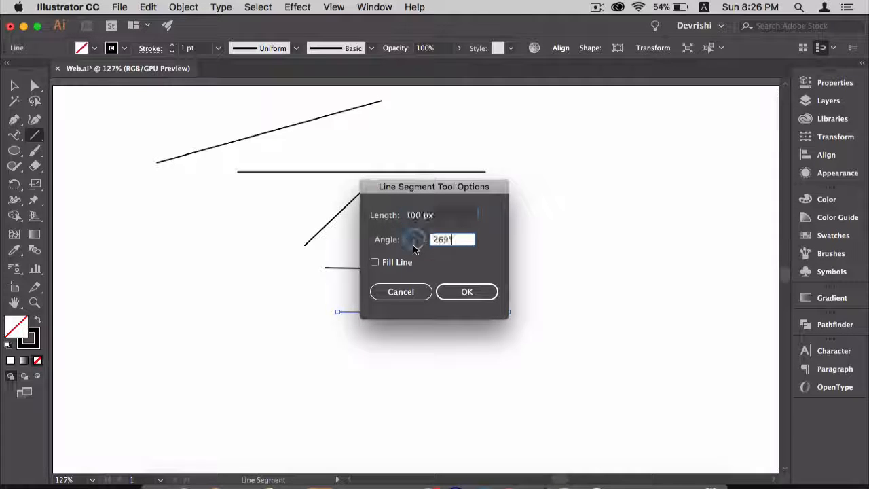
pyautogui.click(465, 298)
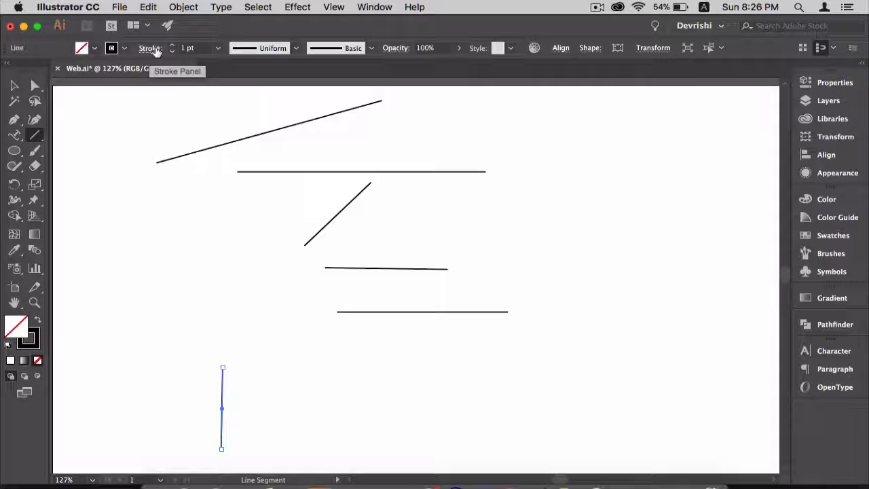
pyautogui.click(371, 8)
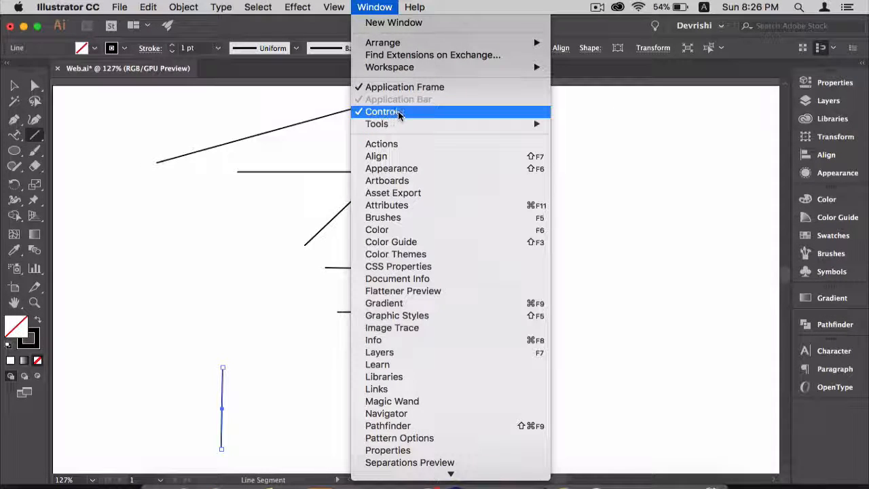
pyautogui.click(153, 49)
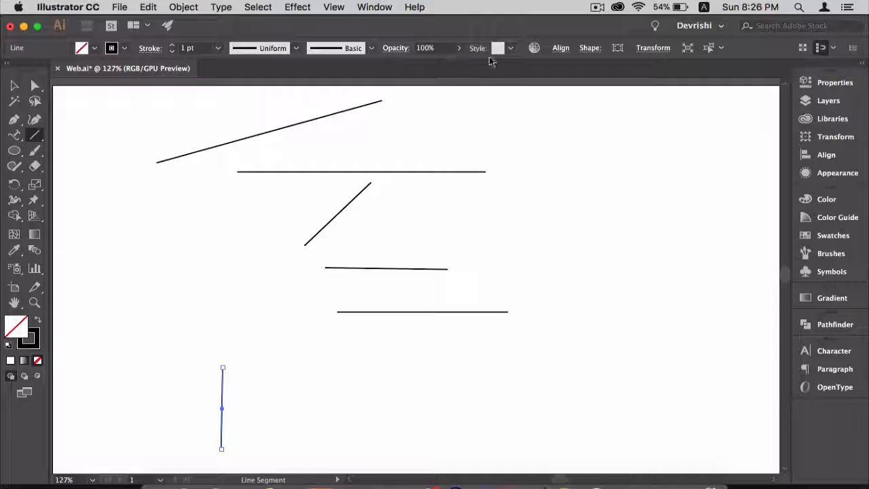
# Change the stroke weight of the vertical line in the lower part of the artboard.
pyautogui.click(219, 48)
pyautogui.click(232, 161)
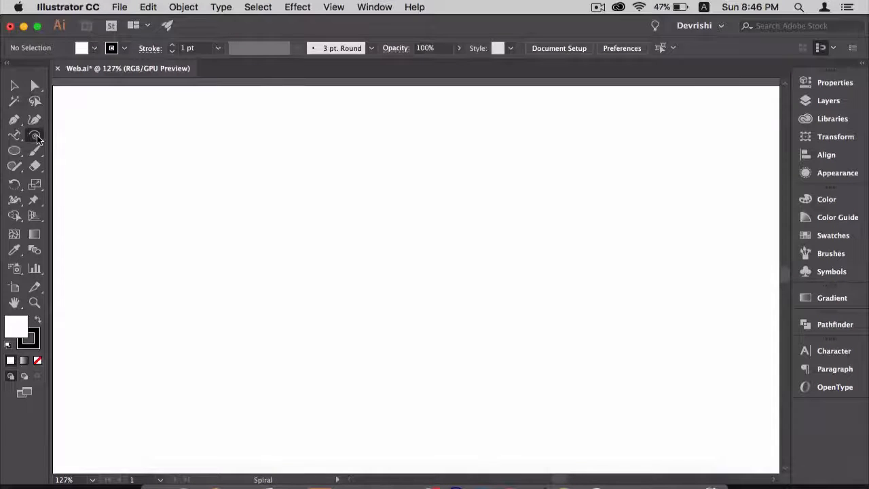
# Draw a rectangular grid of six columns and six rows on the blank artboard with the Rectangular Grid tool.
pyautogui.click(37, 135)
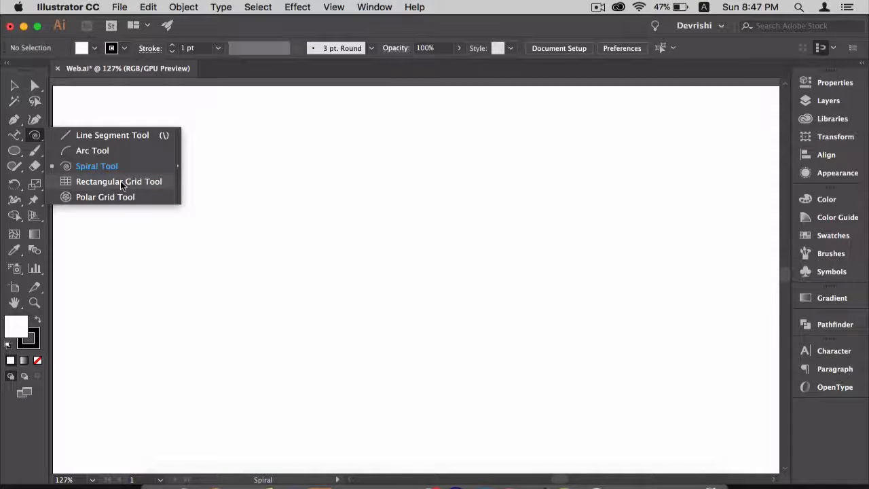
pyautogui.click(120, 181)
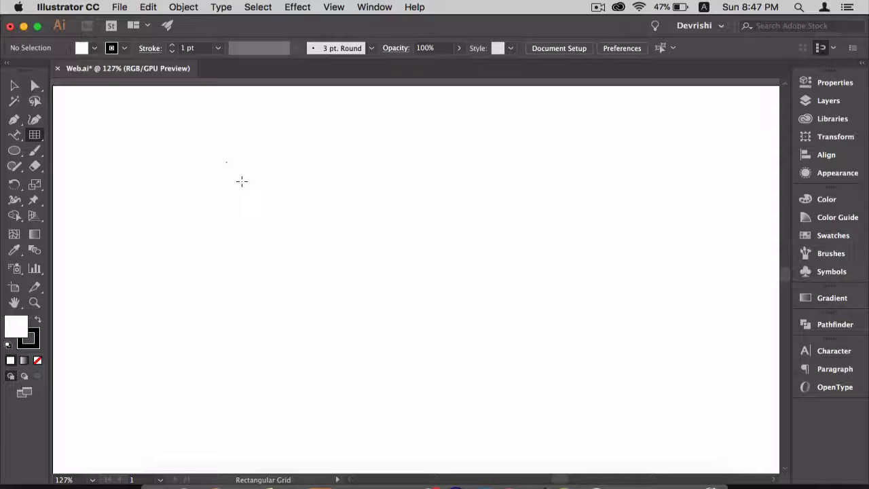
pyautogui.moveTo(242, 180); pyautogui.dragTo(359, 289)
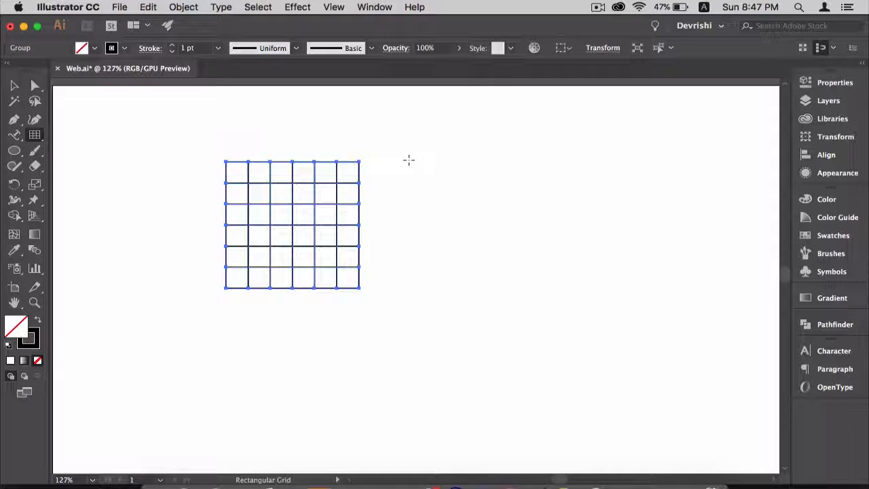
# Draw a second rectangular grid beside the first, varying its divider counts while drawing and ending with six columns and seven rows.
pyautogui.moveTo(408, 161); pyautogui.dragTo(562, 289)
pyautogui.press('Up')
pyautogui.press('Up')
pyautogui.press('Up')
pyautogui.press('Down')
pyautogui.press('Down')
pyautogui.press('Down')
pyautogui.press('Down')
pyautogui.press('Down')
pyautogui.press('Up')
pyautogui.press('Up')
pyautogui.press('Up')
pyautogui.press('Right')
pyautogui.press('Right')
pyautogui.press('Right')
pyautogui.press('Left')
pyautogui.press('Left')
pyautogui.press('Left')
pyautogui.press('Left')
pyautogui.press('Left')
pyautogui.press('Left')
pyautogui.press('Right')
pyautogui.press('Left')
pyautogui.press('Right')
pyautogui.press('Right')
pyautogui.press('Right')
pyautogui.press('Left')
pyautogui.press('Right')
pyautogui.press('Down')
pyautogui.press('Up')
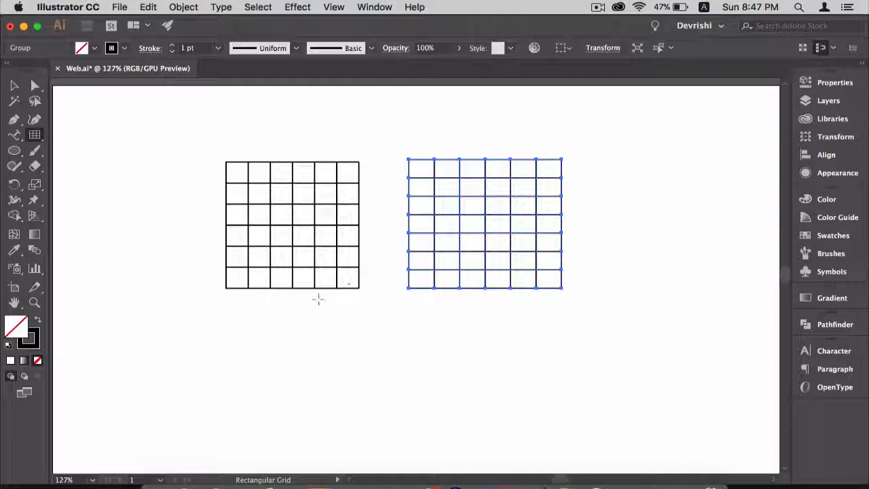
# Draw a third rectangular grid below the first one, skewing its column dividers strongly toward the left.
pyautogui.scroll(-3, 285, 317)
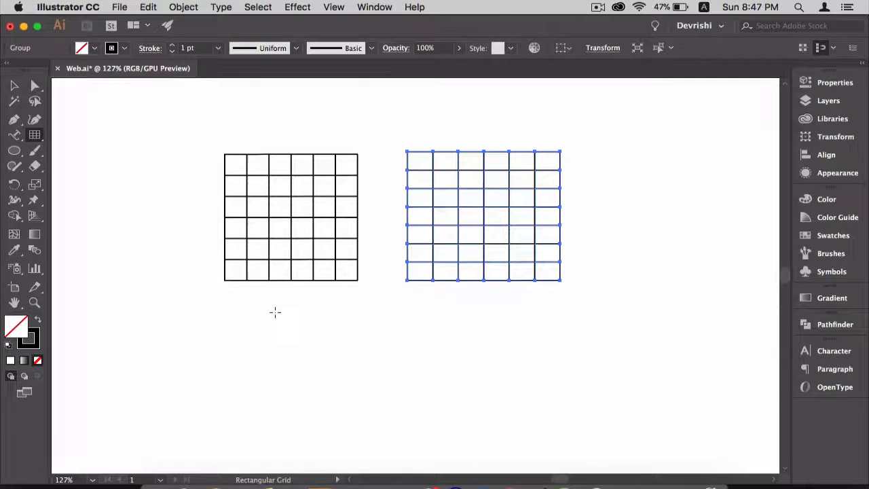
pyautogui.scroll(-1, 275, 312)
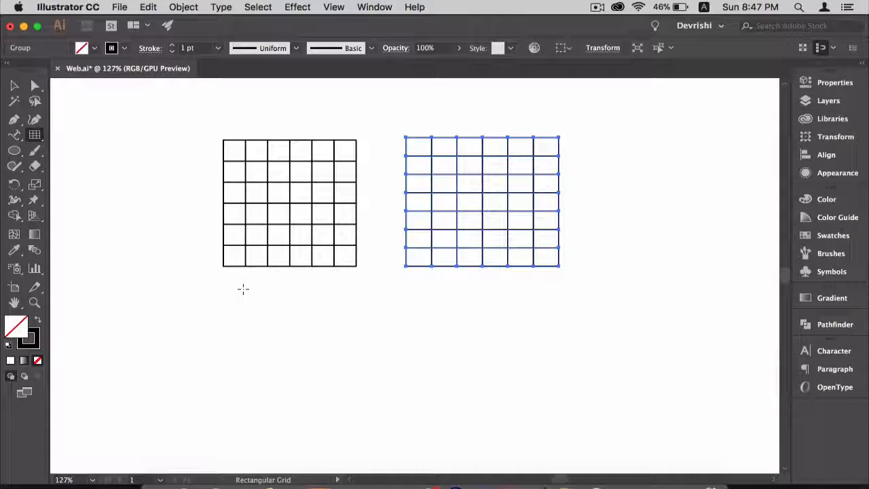
pyautogui.moveTo(242, 288)
pyautogui.mouseDown()
pyautogui.moveTo(267, 324)
pyautogui.moveTo(391, 409)
pyautogui.mouseUp()
pyautogui.press('x')
pyautogui.press('x')
pyautogui.press('x')
pyautogui.press('x')
pyautogui.press('x')
pyautogui.press('x')
pyautogui.press('x')
pyautogui.moveTo(390, 409); pyautogui.dragTo(390, 409)
pyautogui.press('x')
pyautogui.press('x')
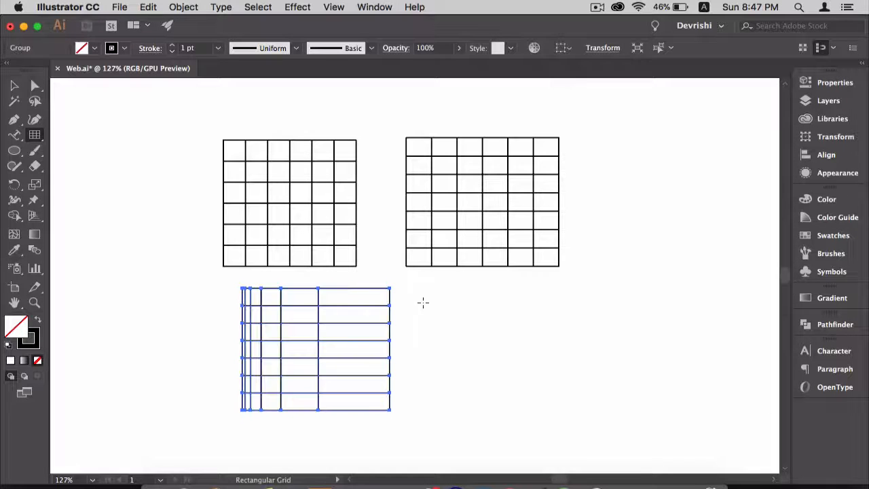
# Draw a fourth rectangular grid beside the left-skewed one, with its column dividers skewed toward the right.
pyautogui.moveTo(427, 291); pyautogui.dragTo(572, 402)
pyautogui.press('c')
pyautogui.press('c')
pyautogui.press('c')
pyautogui.press('c')
pyautogui.press('c')
# Draw a fifth rectangular grid to the right of the upper two, skewing its row dividers toward the top.
pyautogui.moveTo(600, 140); pyautogui.dragTo(718, 254)
pyautogui.press('v')
pyautogui.press('v')
pyautogui.press('v')
pyautogui.press('v')
pyautogui.press('v')
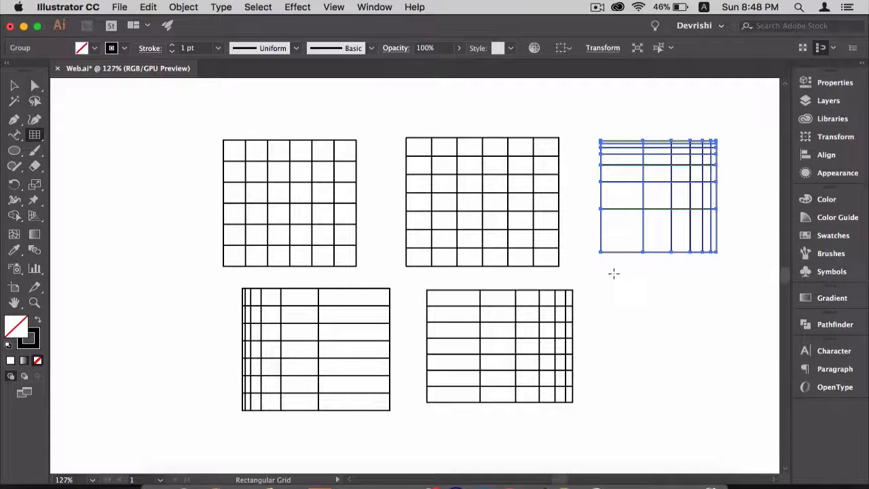
# Draw a sixth rectangular grid below the top-skewed one, shifting the skew of its row dividers toward the bottom.
pyautogui.moveTo(613, 273); pyautogui.dragTo(741, 405)
pyautogui.press('v')
pyautogui.press('v')
pyautogui.press('f')
pyautogui.press('f')
pyautogui.press('f')
pyautogui.press('f')
pyautogui.press('f')
pyautogui.press('f')
pyautogui.press('f')
pyautogui.press('f')
pyautogui.press('f')
pyautogui.press('f')
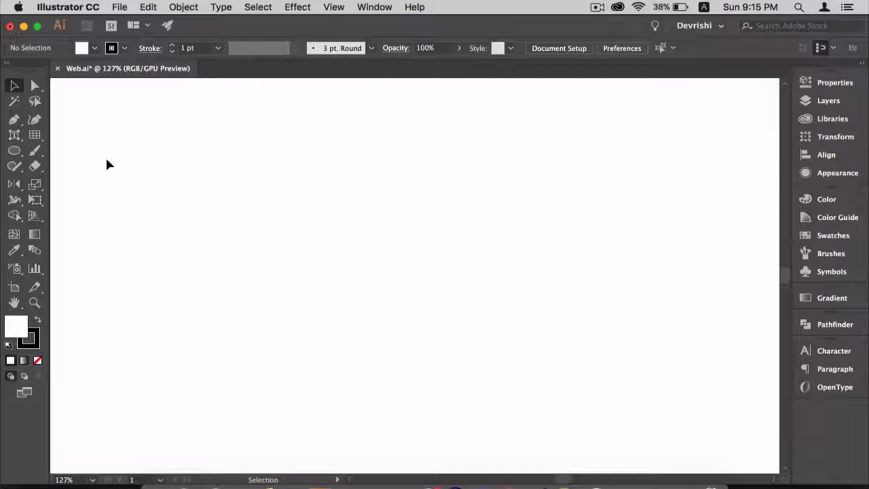
# Draw one larger and two smaller polar grids across the upper part of the blank artboard with the Polar Grid tool.
pyautogui.click(37, 137)
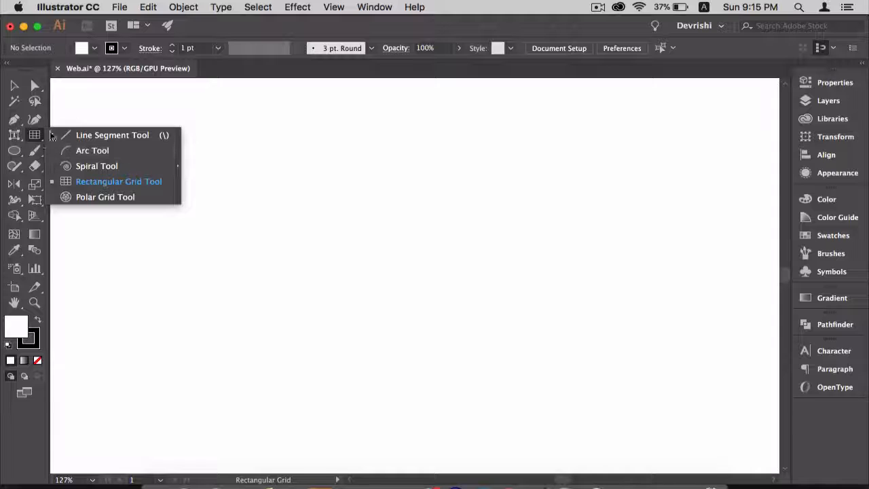
pyautogui.click(112, 196)
pyautogui.moveTo(241, 158)
pyautogui.mouseDown()
pyautogui.moveTo(386, 287)
pyautogui.moveTo(371, 283)
pyautogui.mouseUp()
pyautogui.moveTo(410, 170); pyautogui.dragTo(487, 236)
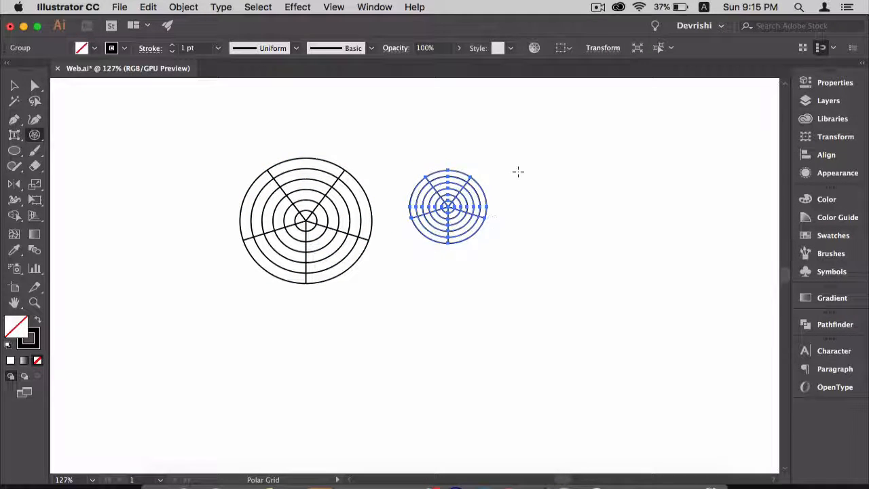
pyautogui.moveTo(520, 175); pyautogui.dragTo(555, 208)
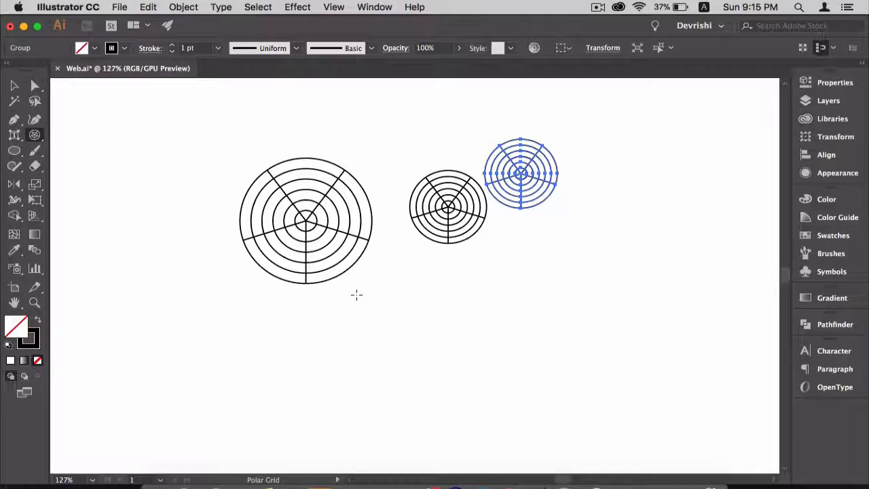
# Draw a polar grid about 214 × 195 px below the others, adjusting it to four concentric dividers while drawing.
pyautogui.moveTo(355, 293); pyautogui.dragTo(541, 454)
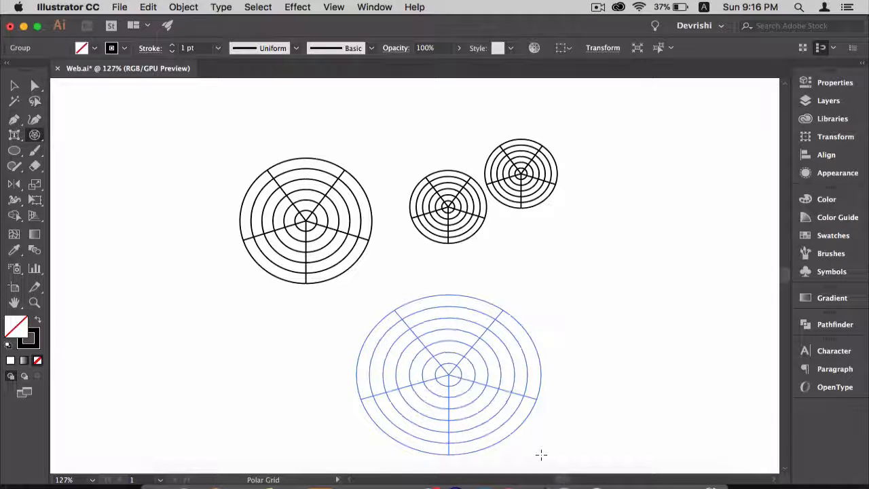
pyautogui.press('Down')
pyautogui.press('Down')
pyautogui.press('Down')
pyautogui.press('Down')
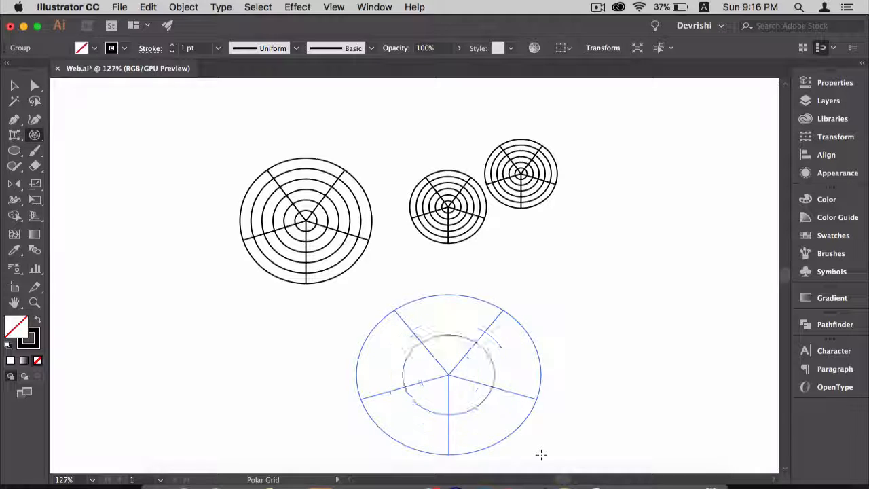
pyautogui.press('Up')
pyautogui.press('Up')
pyautogui.press('Up')
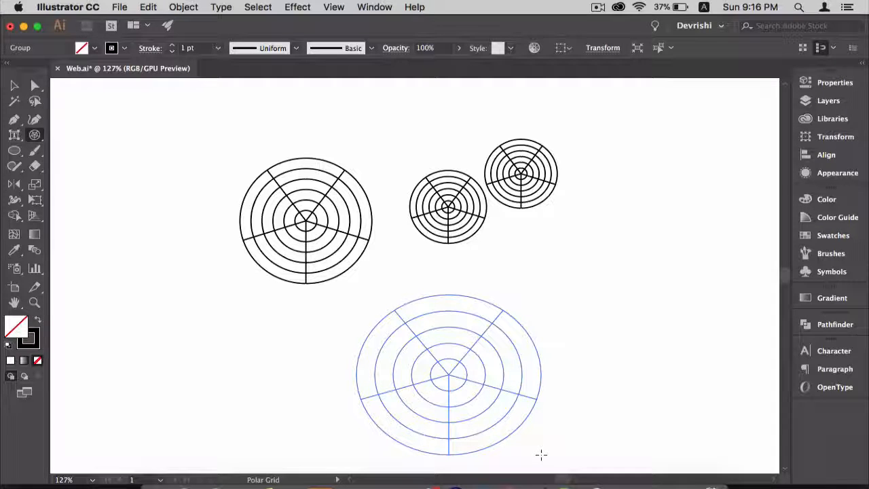
pyautogui.press('Down')
pyautogui.press('Down')
pyautogui.press('Up')
pyautogui.press('Up')
# Vary the radial dividers of the polar grid being drawn, settle on six, and finish the grid.
pyautogui.press('Right')
pyautogui.press('Right')
pyautogui.press('Right')
pyautogui.press('Right')
pyautogui.press('Right')
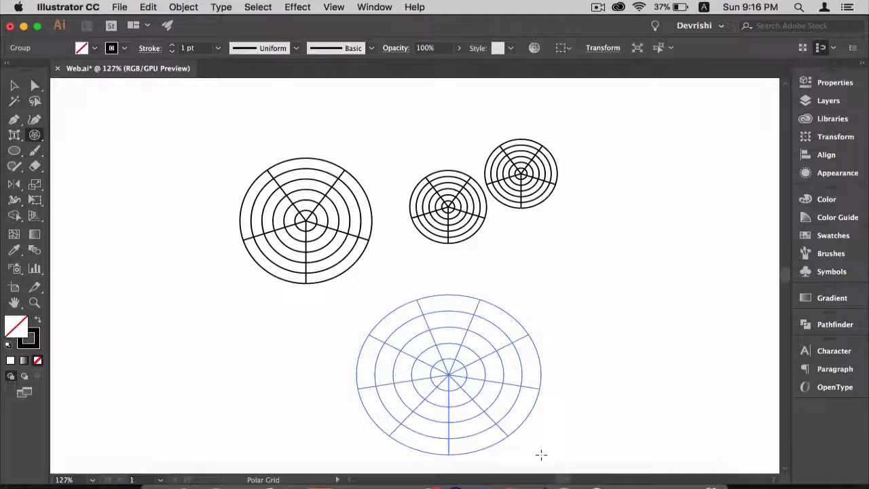
pyautogui.press('Left')
pyautogui.press('Left')
pyautogui.press('Left')
pyautogui.press('Left')
pyautogui.press('Left')
pyautogui.press('Left')
pyautogui.press('Left')
pyautogui.press('Left')
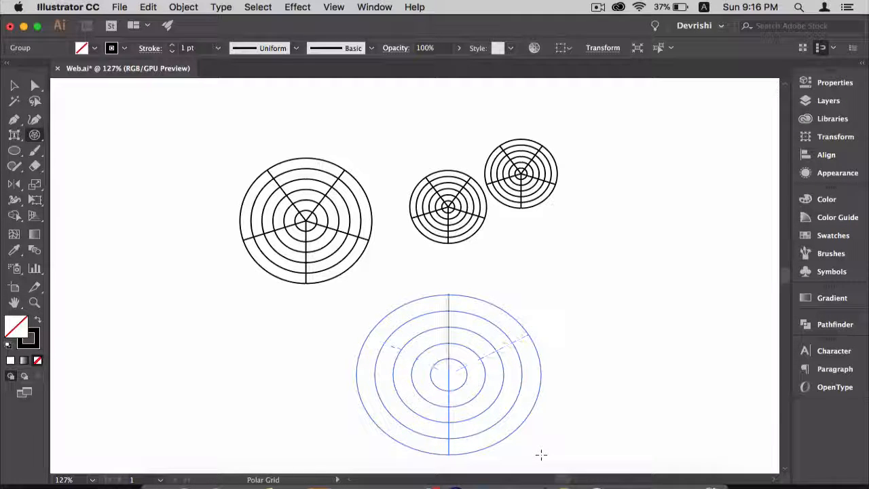
pyautogui.press('Right')
pyautogui.press('Right')
pyautogui.press('Right')
pyautogui.press('Right')
pyautogui.moveTo(541, 454); pyautogui.dragTo(541, 454)
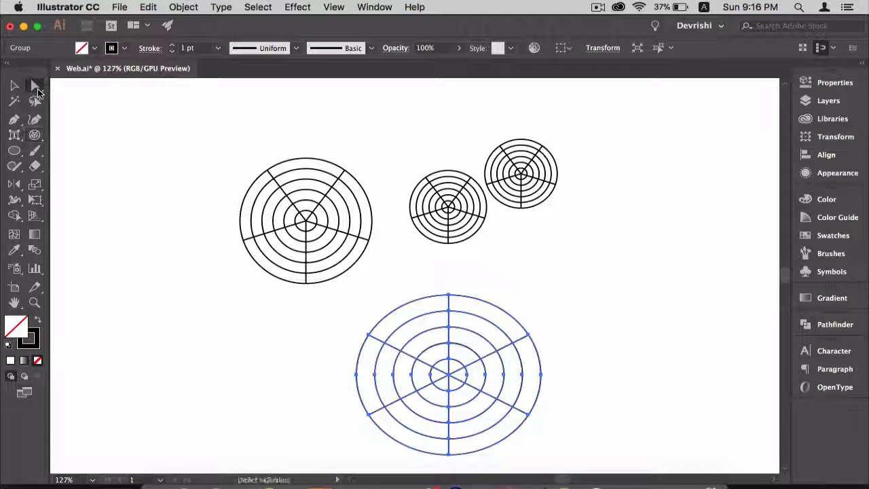
# Move the two outermost rings of the large polar grid away to opposite sides with the Group Selection tool.
pyautogui.moveTo(35, 87); pyautogui.dragTo(80, 101)
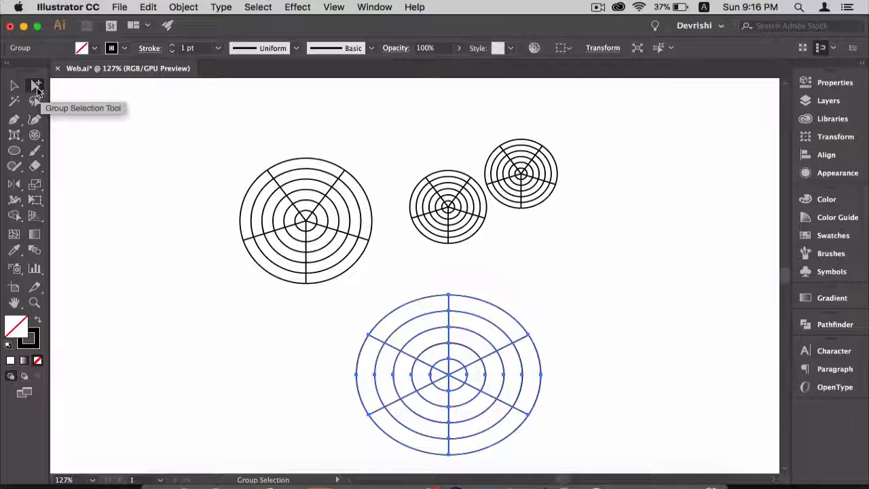
pyautogui.click(416, 300)
pyautogui.click(420, 304)
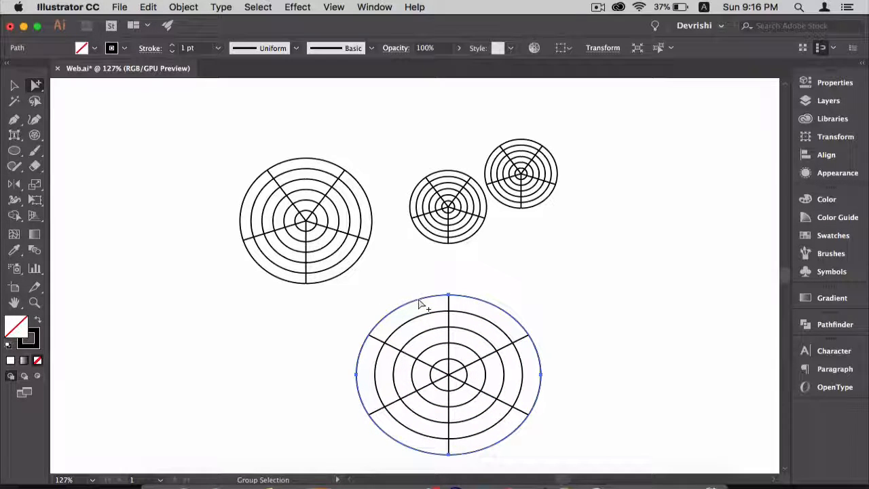
pyautogui.moveTo(421, 304); pyautogui.dragTo(602, 205)
pyautogui.click(478, 319)
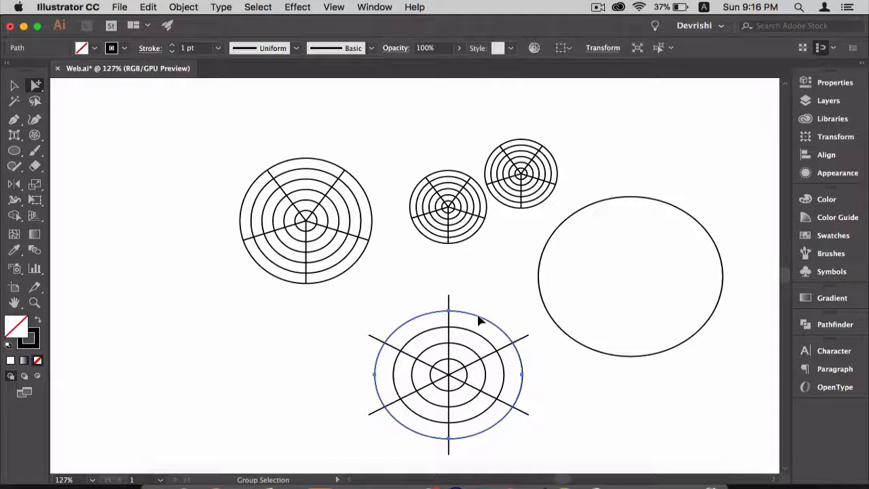
pyautogui.moveTo(479, 319); pyautogui.dragTo(286, 321)
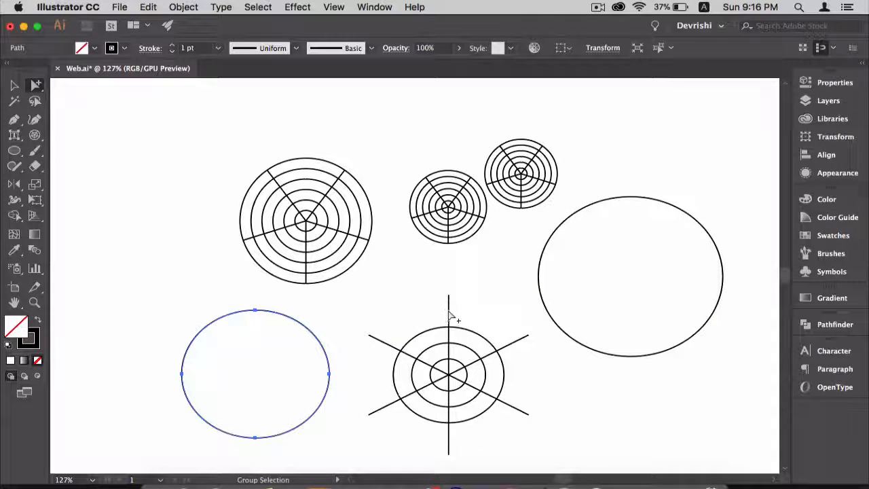
pyautogui.moveTo(448, 310); pyautogui.dragTo(576, 358)
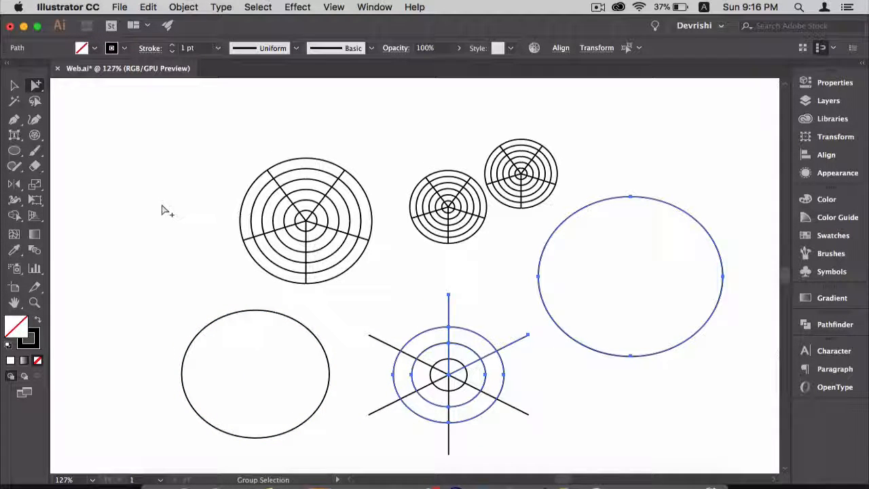
# Create a 214 × 195 px polar grid with 5 concentric dividers, 10 radial dividers and Fill Grid enabled, near the artboard's upper left.
pyautogui.click(35, 134)
pyautogui.click(136, 175)
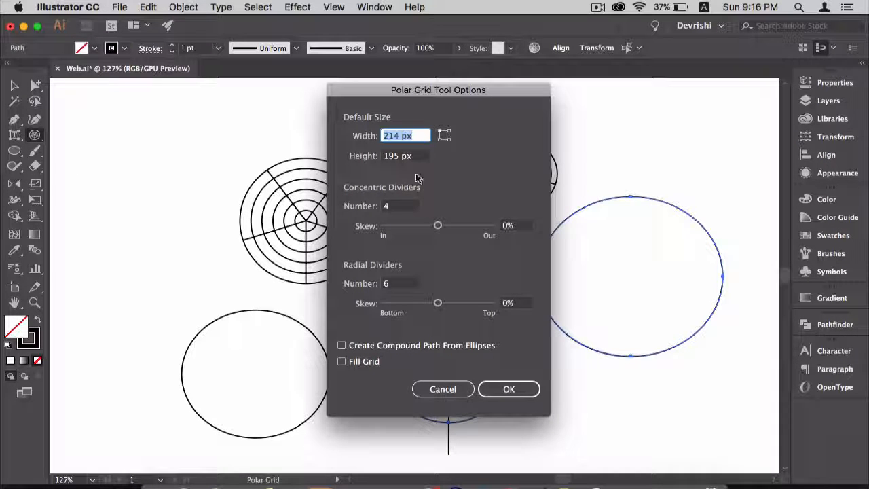
pyautogui.click(393, 208)
pyautogui.doubleClick(392, 209)
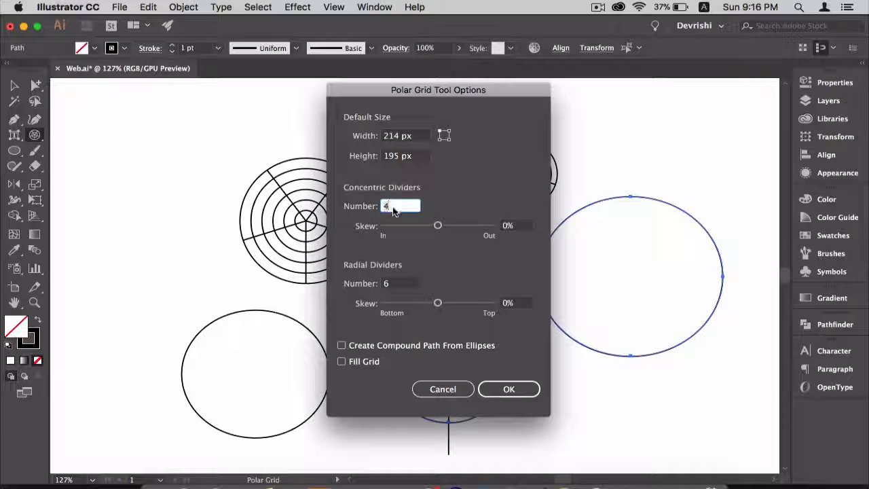
pyautogui.write('5')
pyautogui.doubleClick(388, 284)
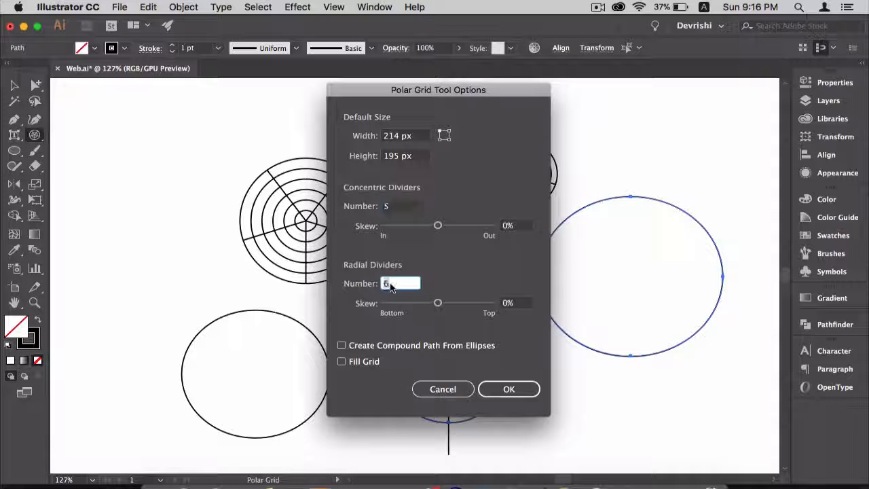
pyautogui.write('10')
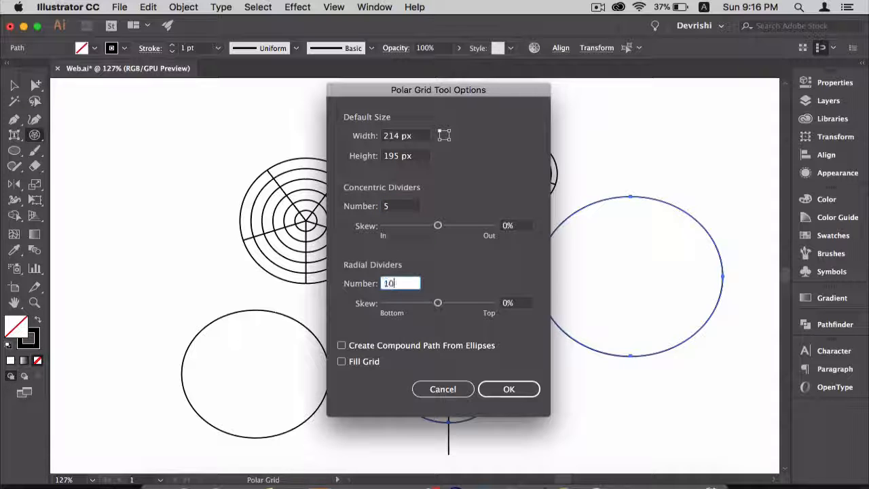
pyautogui.click(354, 363)
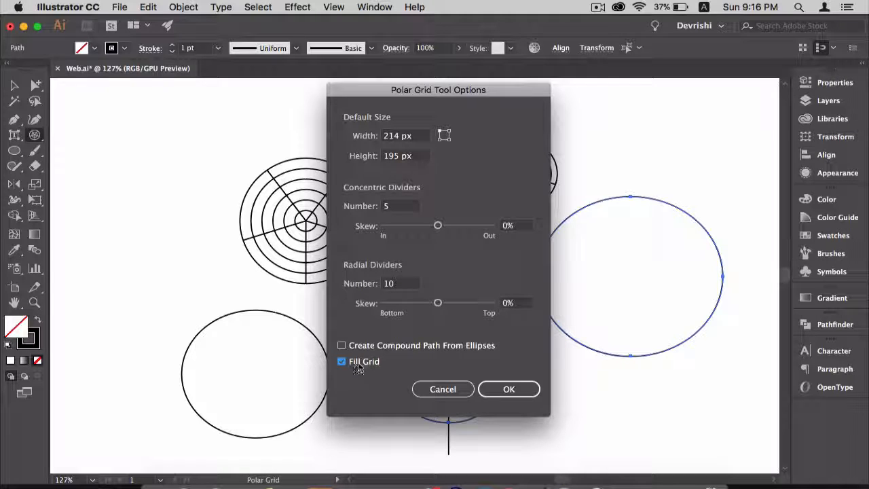
pyautogui.click(501, 388)
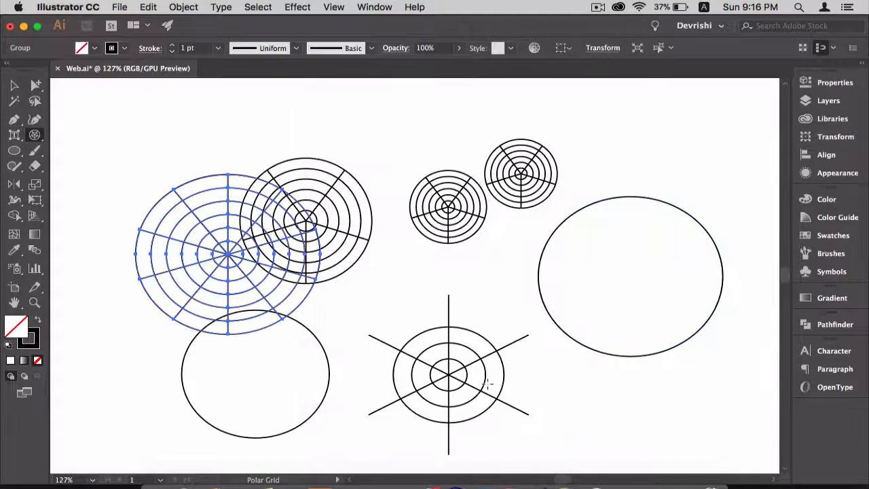
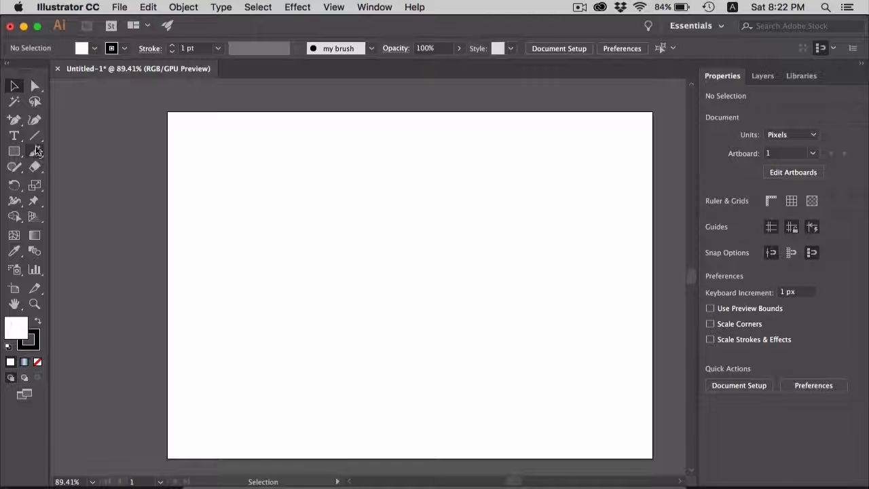
# Paint two long curved strokes and a closed teardrop loop below them with the Paintbrush tool, using the my brush preset.
pyautogui.click(36, 153)
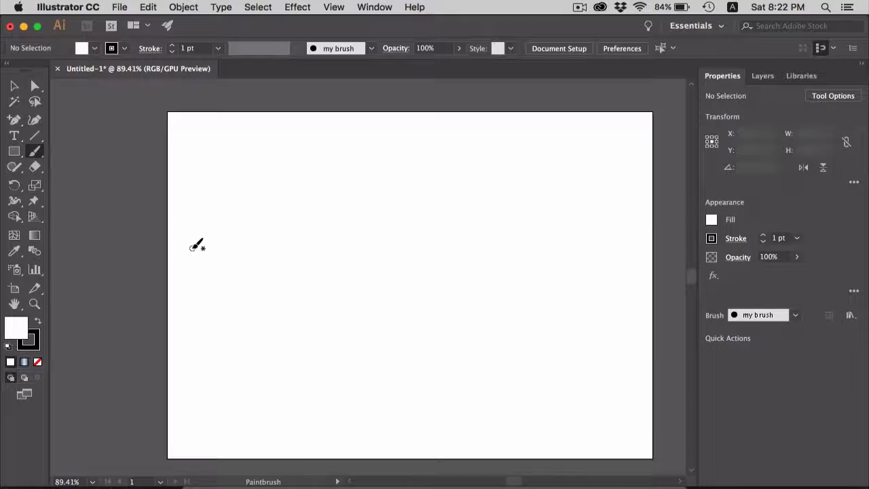
pyautogui.moveTo(196, 246); pyautogui.dragTo(432, 159)
pyautogui.moveTo(261, 299); pyautogui.dragTo(503, 166)
pyautogui.moveTo(304, 317)
pyautogui.mouseDown()
pyautogui.moveTo(349, 367)
pyautogui.moveTo(307, 319)
pyautogui.mouseUp()
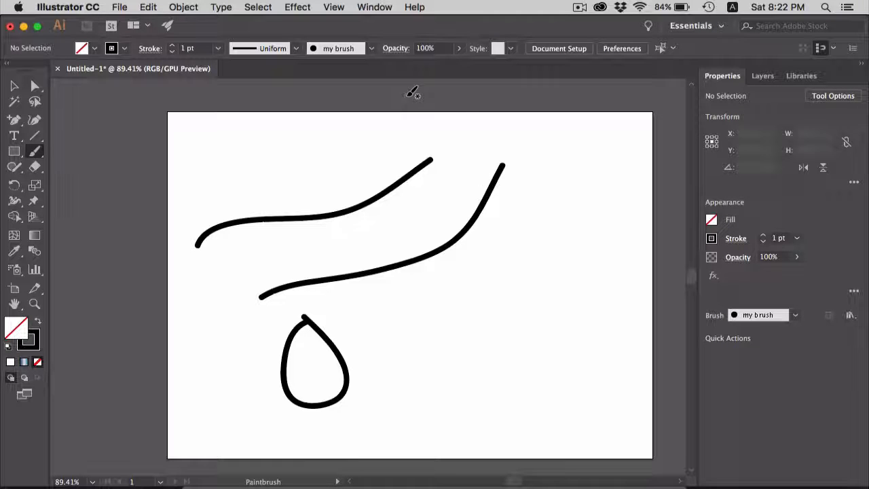
# Show the Brushes panel.
pyautogui.click(373, 8)
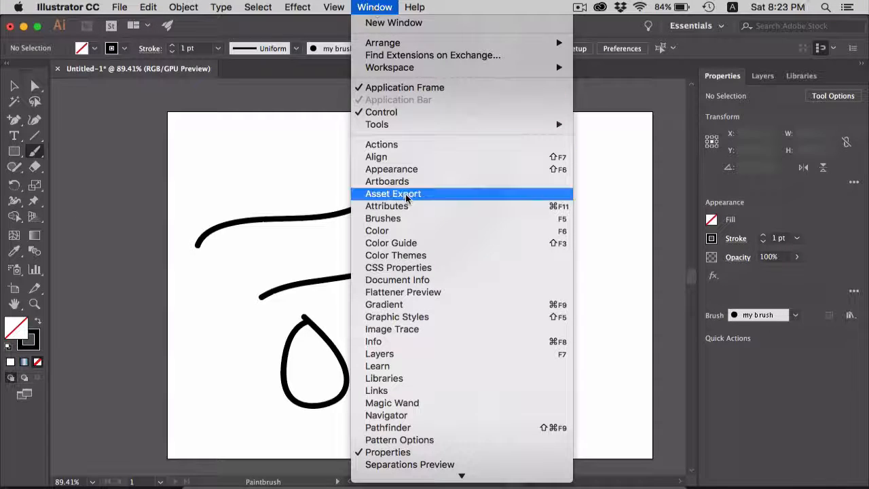
pyautogui.click(402, 218)
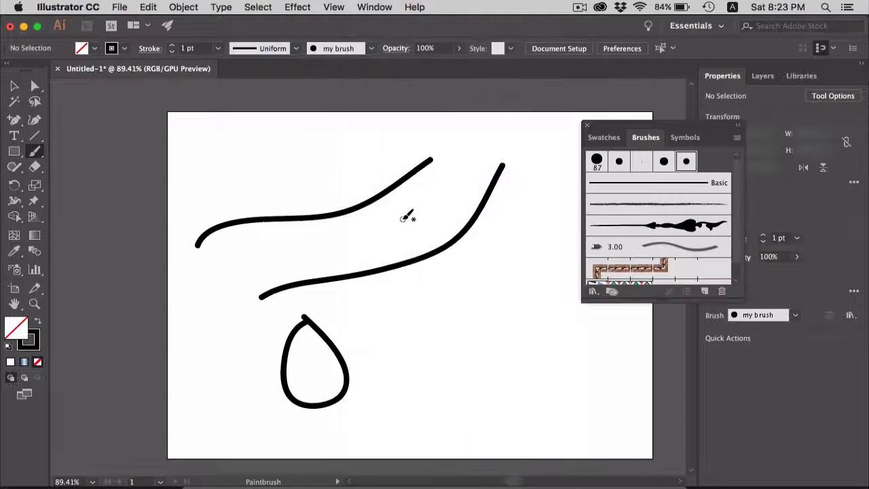
# Start a new calligraphic brush from the Brushes panel and name it my brush.
pyautogui.scroll(-1, 639, 215)
pyautogui.scroll(1, 639, 215)
pyautogui.click(738, 139)
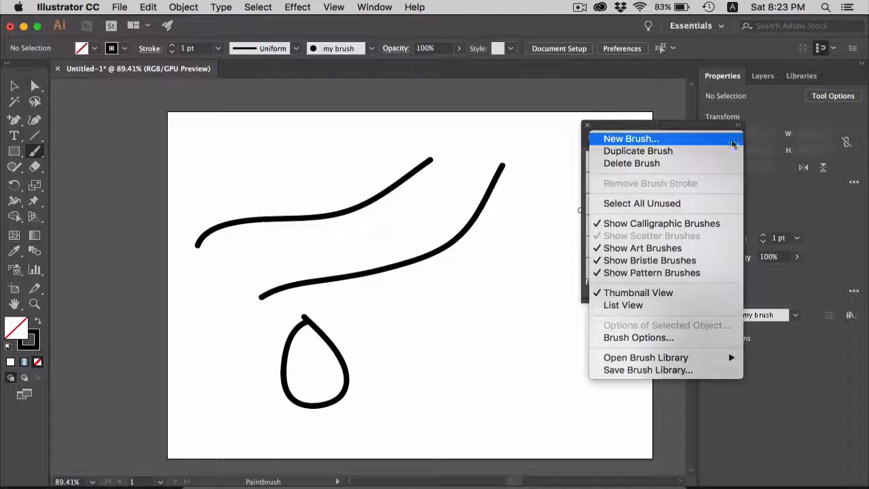
pyautogui.click(679, 142)
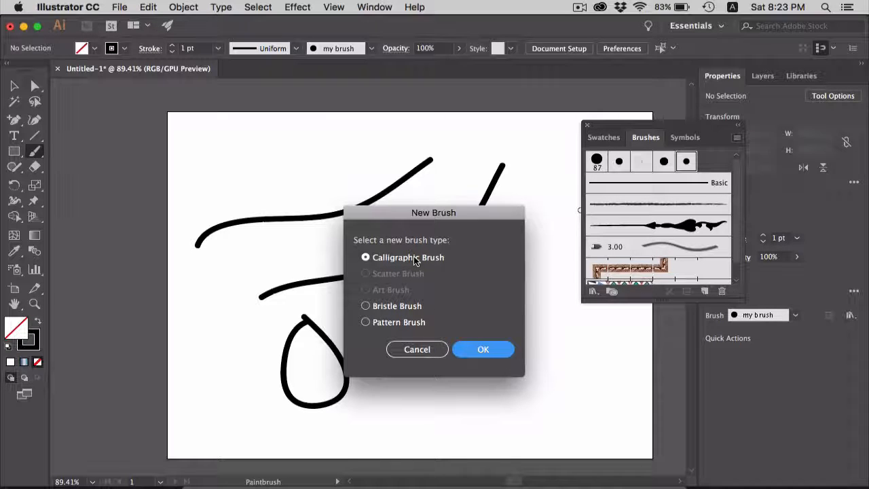
pyautogui.click(475, 349)
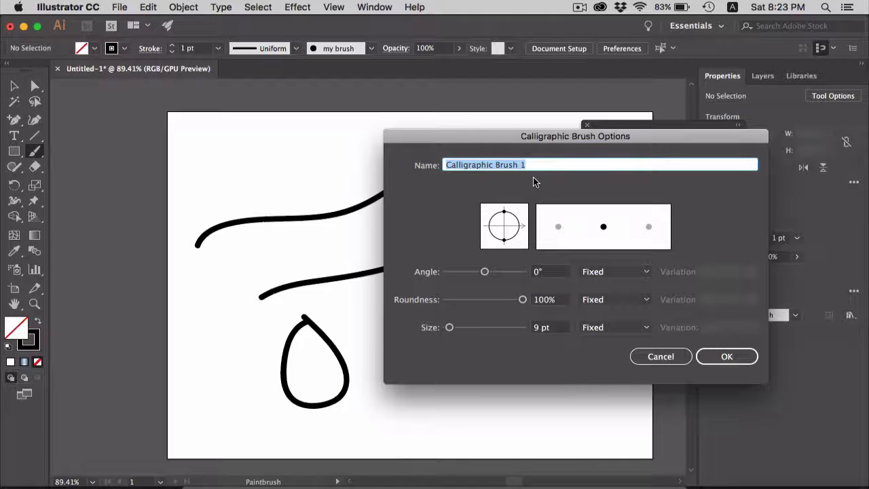
pyautogui.write('my b')
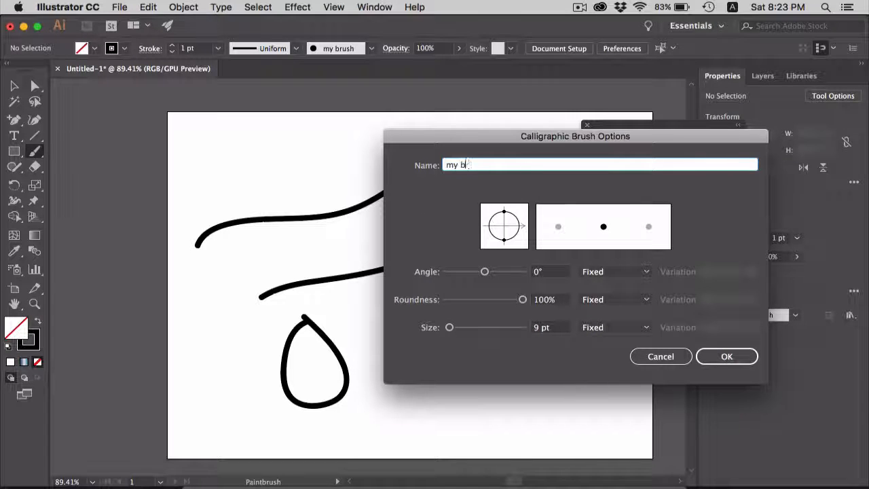
pyautogui.write('rush')
# Set the new calligraphic brush's size to 33 pt and its angle to −2°.
pyautogui.moveTo(450, 327); pyautogui.dragTo(461, 326)
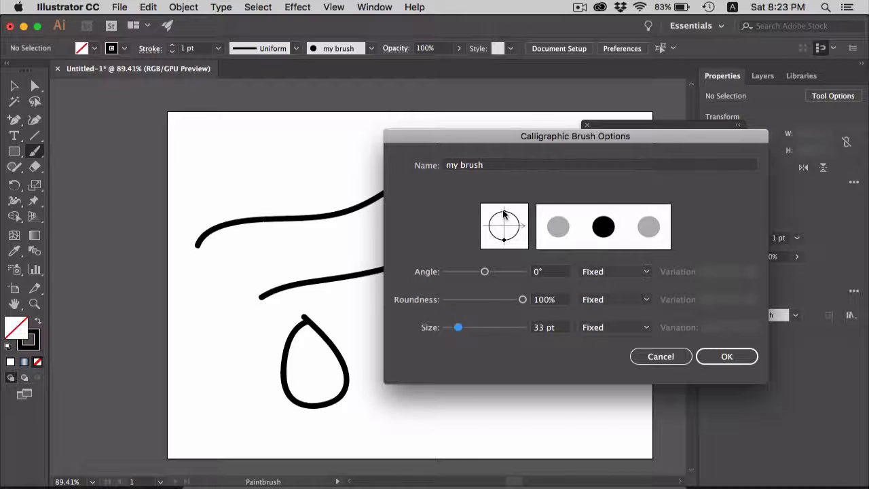
pyautogui.moveTo(504, 212)
pyautogui.mouseDown()
pyautogui.moveTo(503, 223)
pyautogui.moveTo(503, 210)
pyautogui.mouseUp()
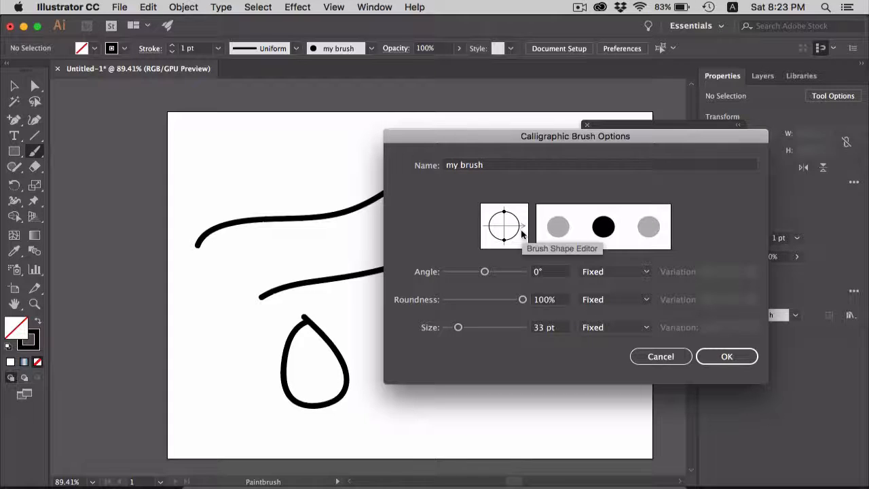
pyautogui.moveTo(521, 232)
pyautogui.mouseDown()
pyautogui.moveTo(518, 243)
pyautogui.moveTo(520, 231)
pyautogui.mouseUp()
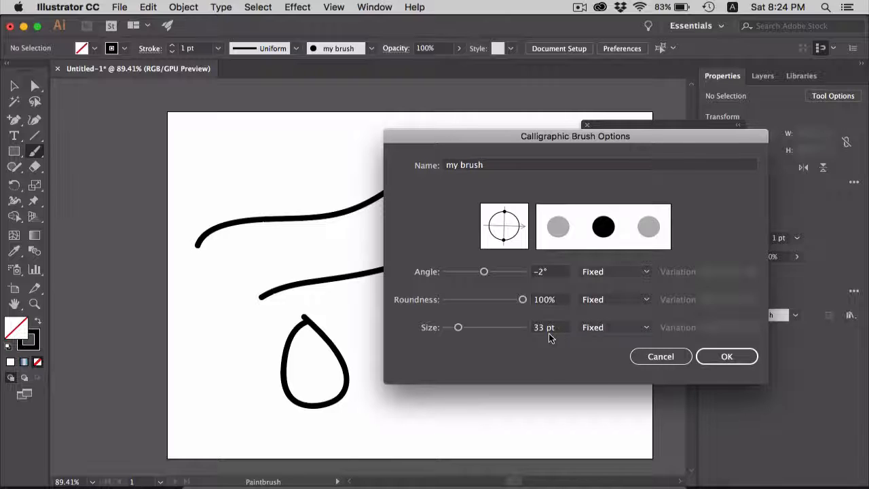
# Make the brush size vary with Pressure, set the size to 30 pt with 30 pt variation, and create the brush.
pyautogui.click(604, 330)
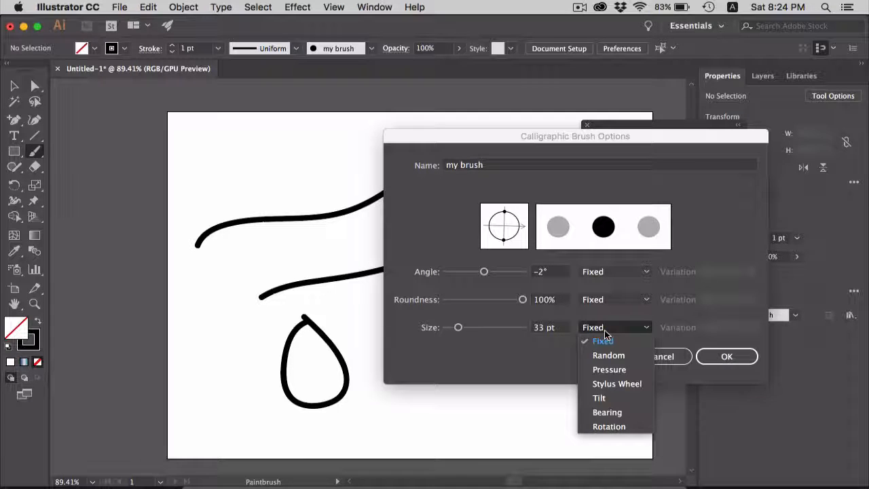
pyautogui.click(608, 369)
pyautogui.doubleClick(540, 327)
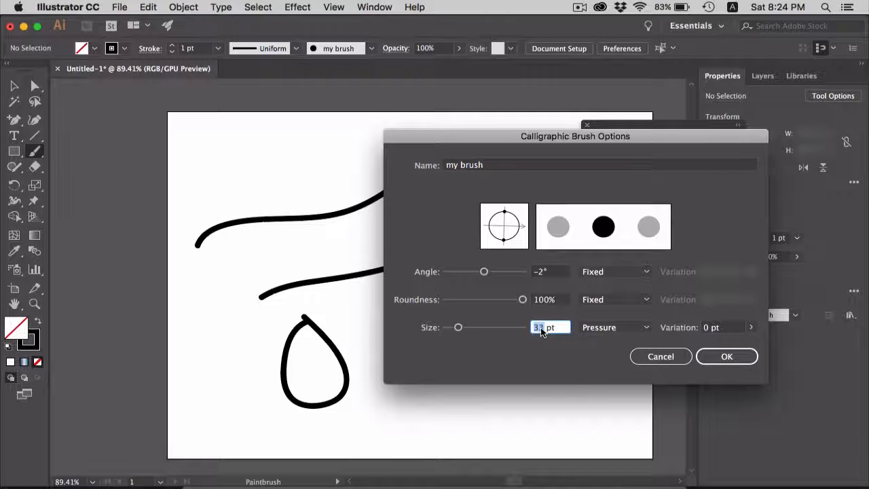
pyautogui.write('30')
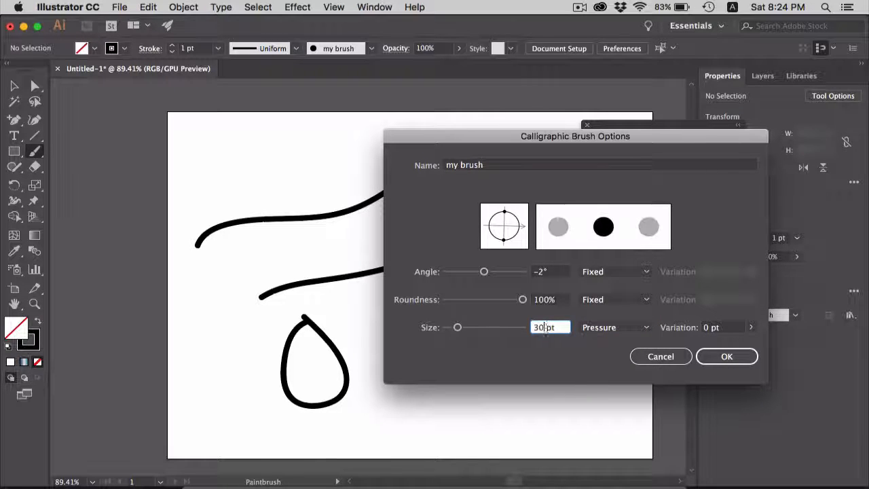
pyautogui.click(748, 329)
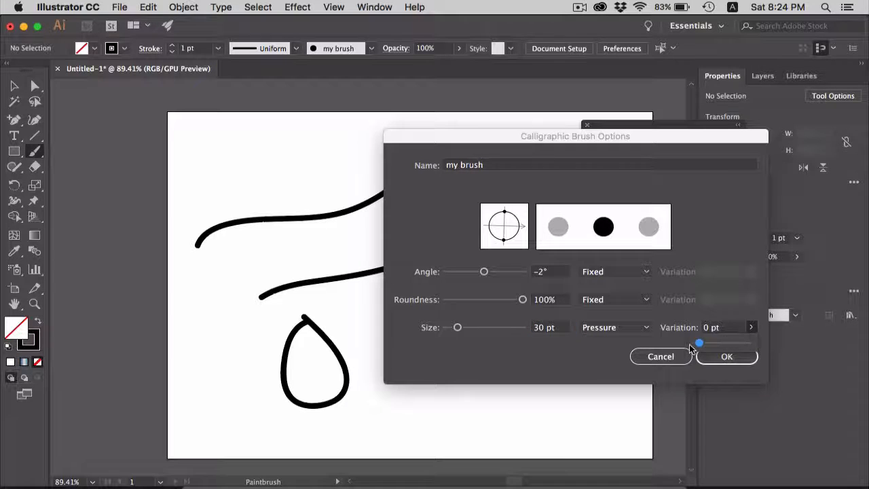
pyautogui.moveTo(699, 345); pyautogui.dragTo(748, 344)
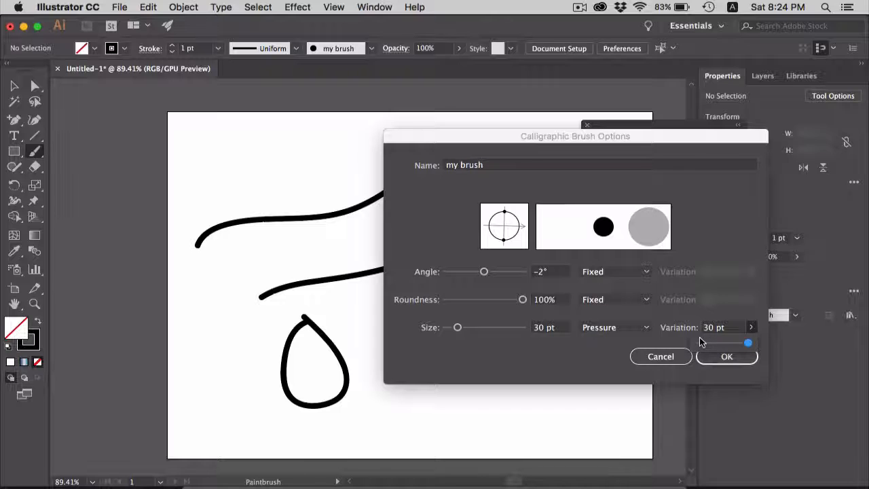
pyautogui.click(726, 357)
# Paint a long tapering diagonal stroke and a shorter uneven stroke below it with the my brush1 preset.
pyautogui.moveTo(365, 358)
pyautogui.mouseDown()
pyautogui.moveTo(472, 289)
pyautogui.moveTo(553, 201)
pyautogui.moveTo(571, 161)
pyautogui.mouseUp()
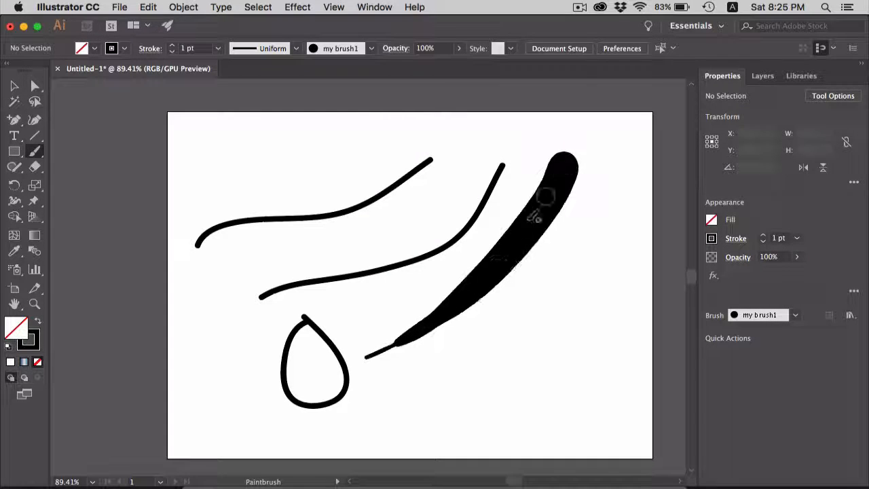
pyautogui.moveTo(440, 396); pyautogui.dragTo(548, 283)
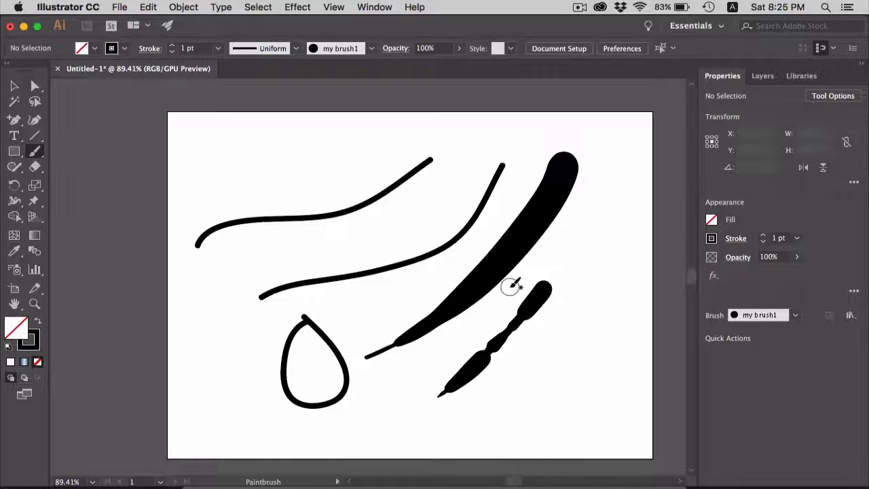
# Set the Paintbrush fidelity fully to Smooth and paint a short, nearly horizontal stroke near the artboard's bottom edge.
pyautogui.doubleClick(35, 153)
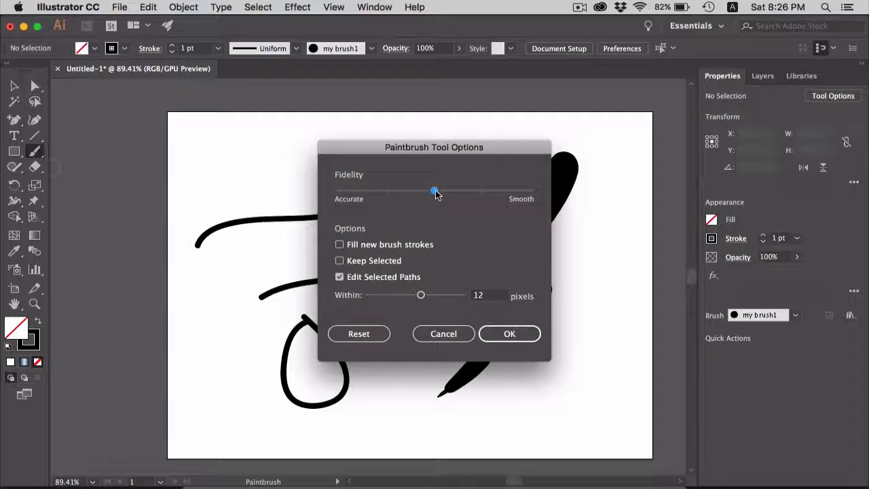
pyautogui.moveTo(436, 194); pyautogui.dragTo(517, 197)
pyautogui.click(510, 331)
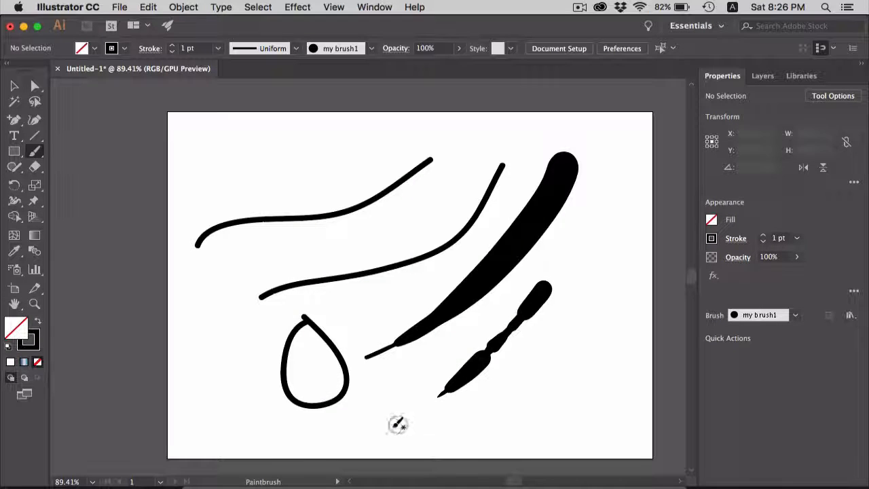
pyautogui.moveTo(383, 424); pyautogui.dragTo(514, 409)
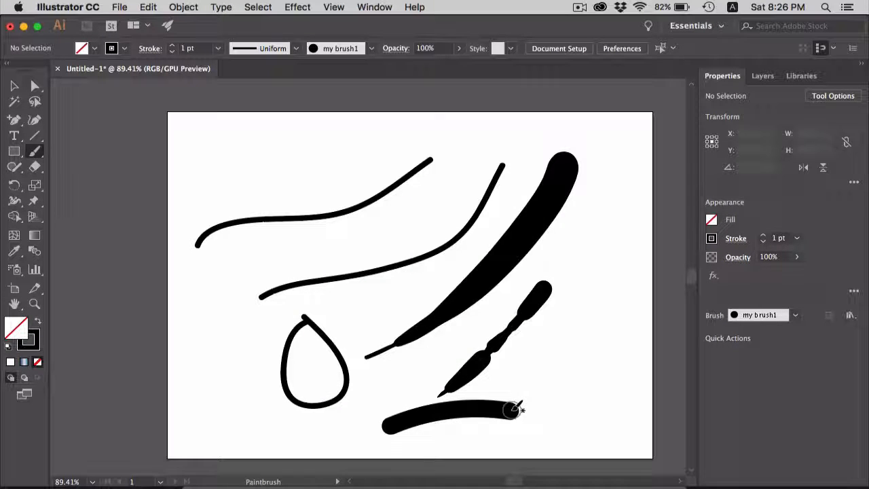
# Set the Paintbrush fidelity fully to Accurate and paint two wavy strokes side by side near the artboard's top edge.
pyautogui.doubleClick(35, 151)
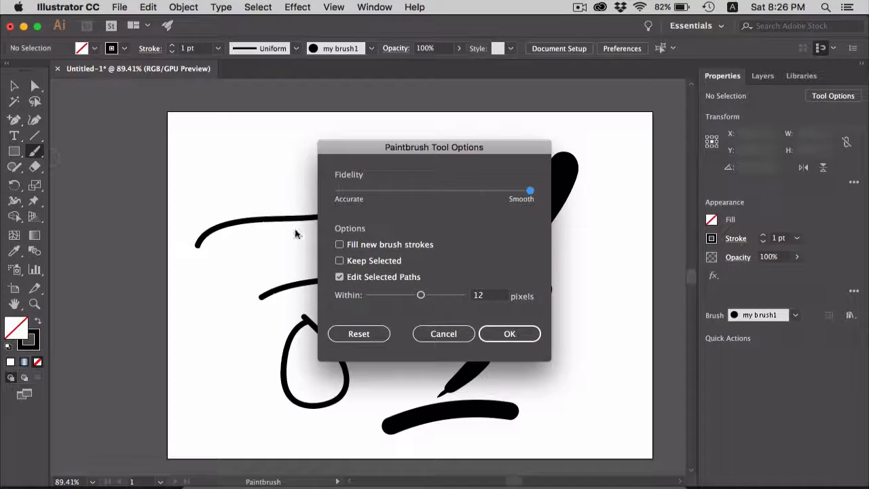
pyautogui.click(338, 191)
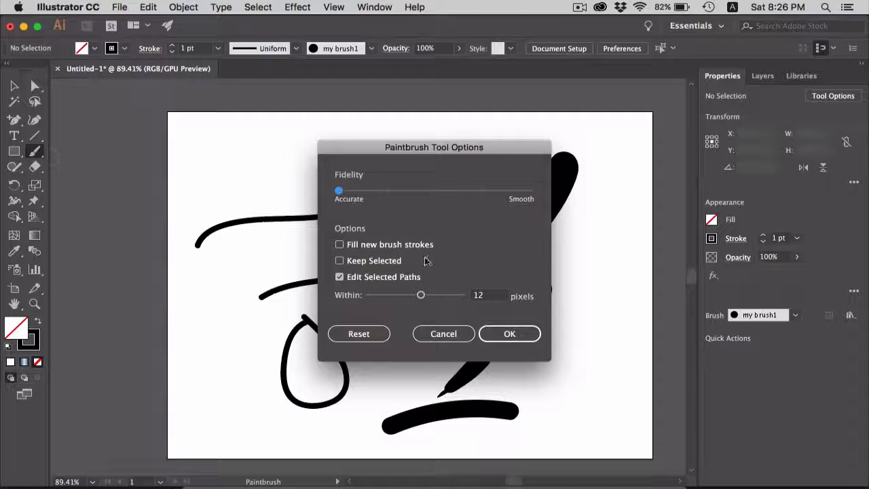
pyautogui.click(507, 334)
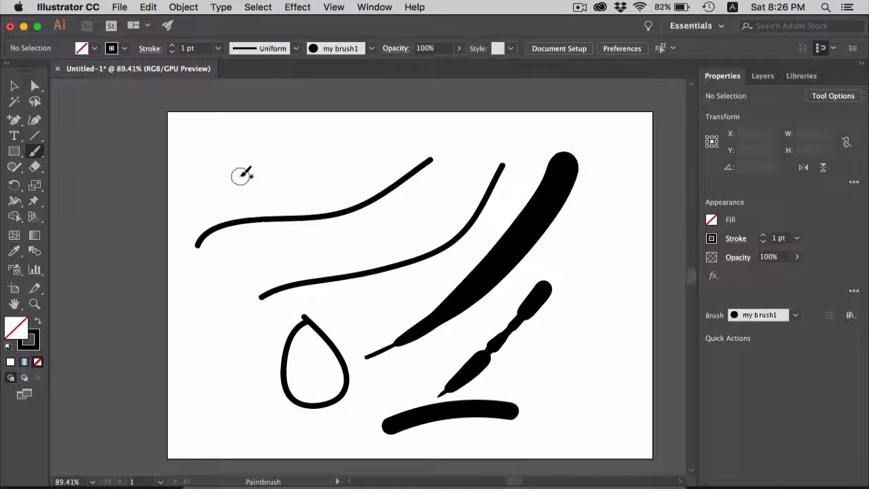
pyautogui.moveTo(237, 175)
pyautogui.mouseDown()
pyautogui.moveTo(262, 153)
pyautogui.moveTo(296, 161)
pyautogui.moveTo(339, 141)
pyautogui.mouseUp()
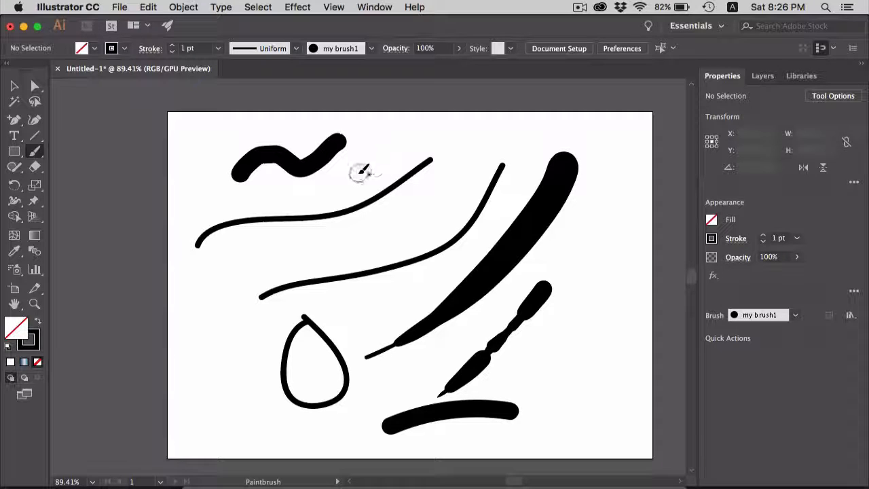
pyautogui.moveTo(351, 175)
pyautogui.mouseDown()
pyautogui.moveTo(422, 162)
pyautogui.moveTo(459, 144)
pyautogui.mouseUp()
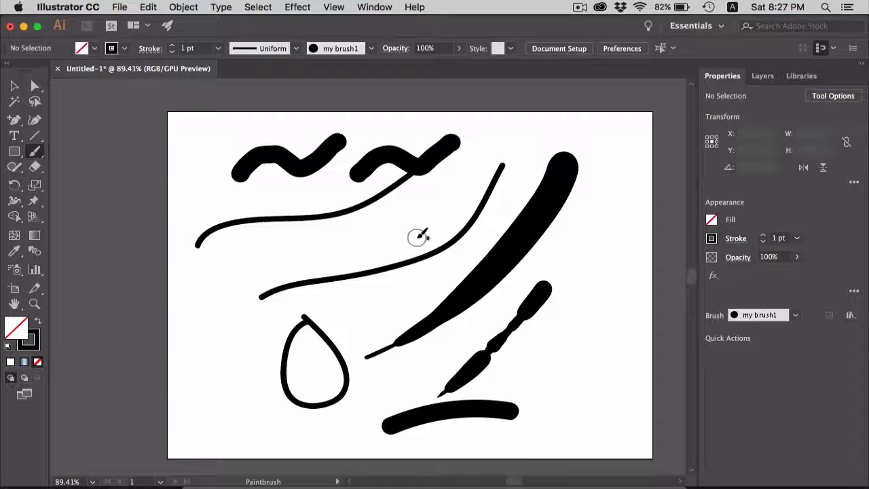
# Delete all artwork and draw a rectangle of about 315 × 288 px near the artboard's centre.
pyautogui.press('super+a')
pyautogui.press('Delete')
pyautogui.press('m')
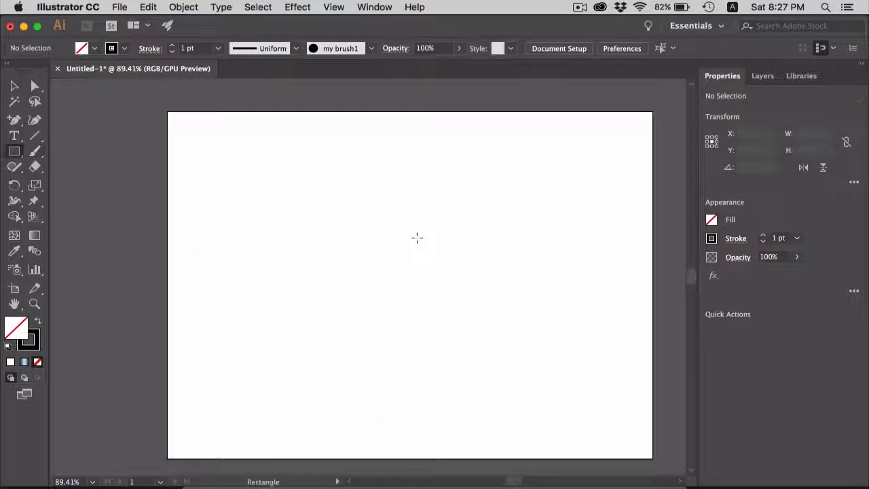
pyautogui.moveTo(281, 164)
pyautogui.mouseDown()
pyautogui.moveTo(374, 319)
pyautogui.moveTo(454, 320)
pyautogui.moveTo(473, 330)
pyautogui.mouseUp()
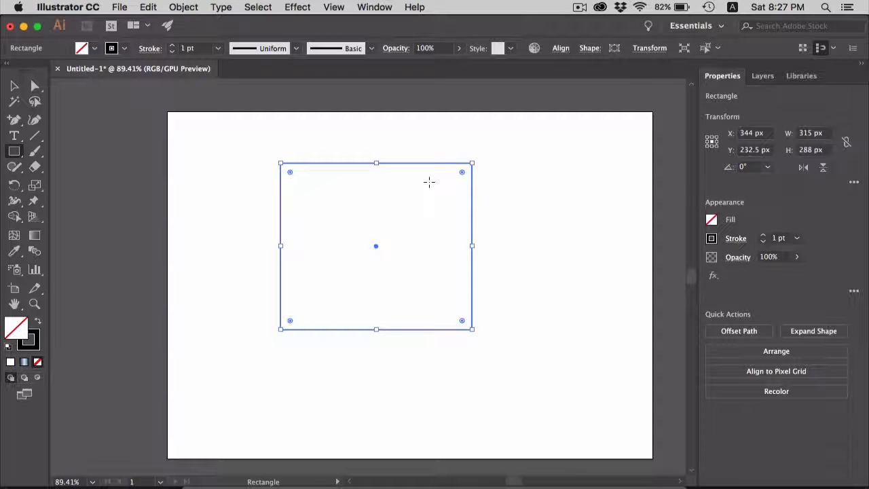
# Show the Brushes panel and load the Borders_Dashed brush library.
pyautogui.click(384, 8)
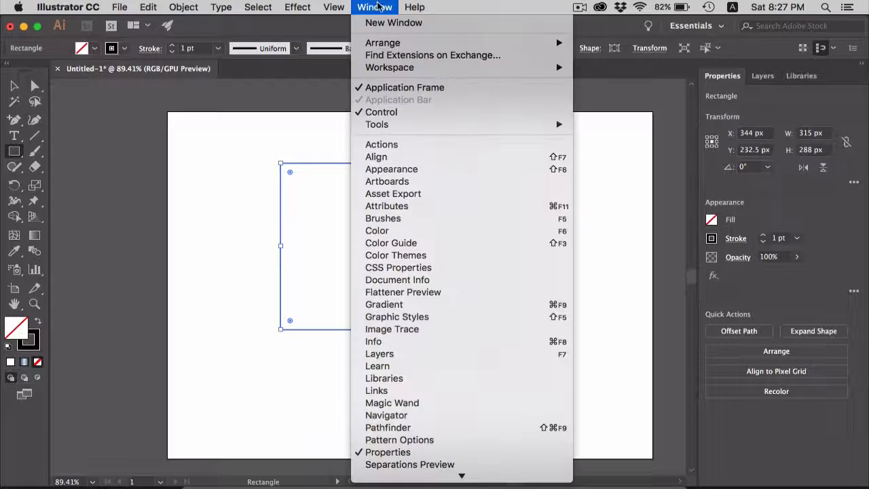
pyautogui.click(426, 220)
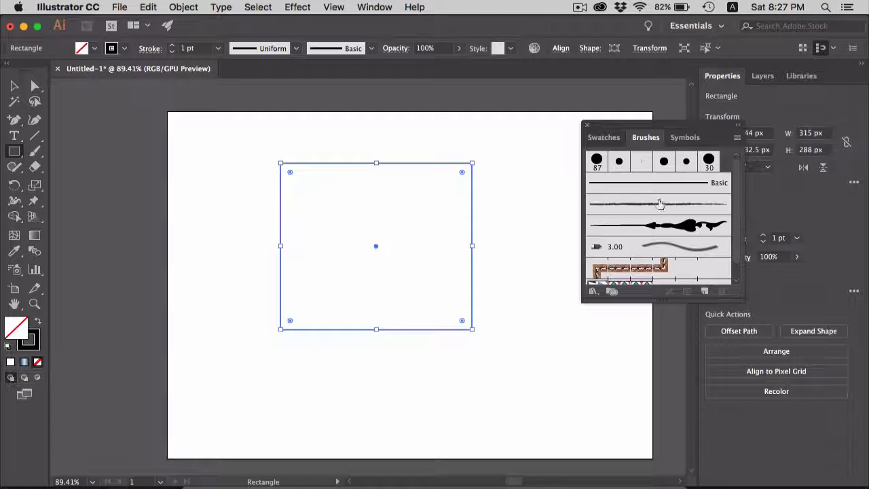
pyautogui.scroll(-1, 660, 204)
pyautogui.click(592, 290)
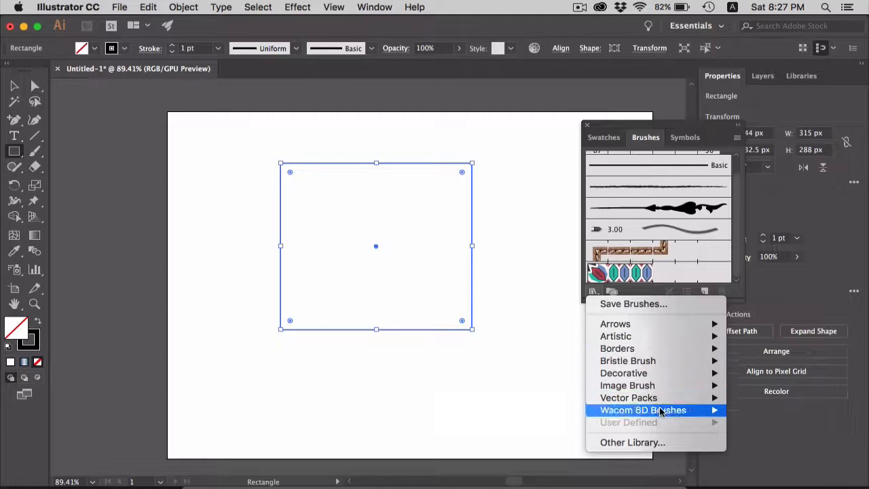
pyautogui.moveTo(668, 387)
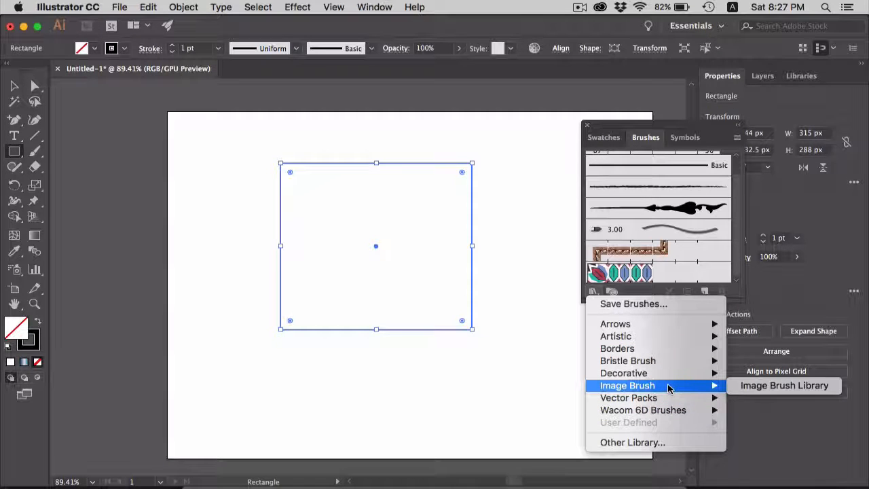
pyautogui.moveTo(657, 354)
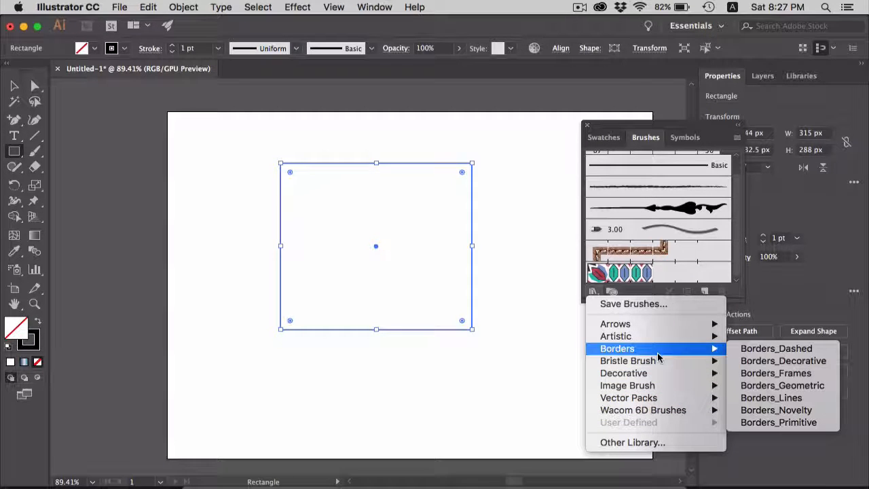
pyautogui.click(774, 348)
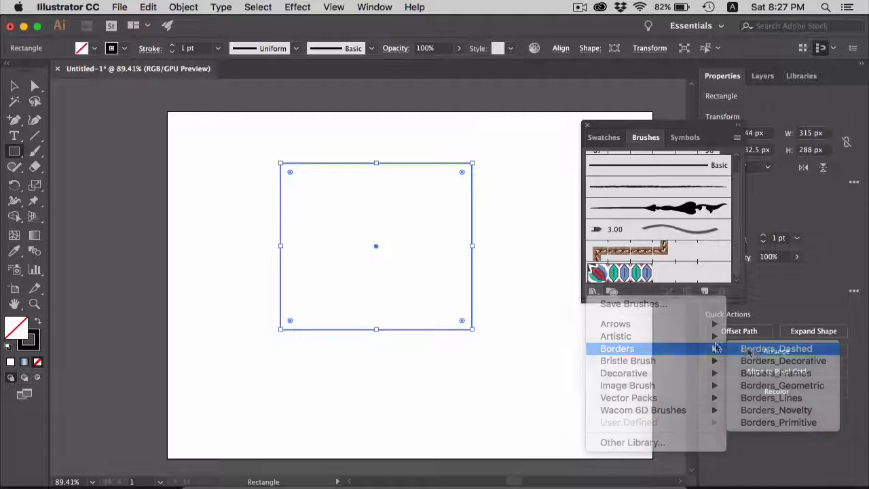
# Browse the neighbouring border libraries to Borders_Lines and apply the Double Lines 1.4 pattern brush to the rectangle.
pyautogui.click(401, 305)
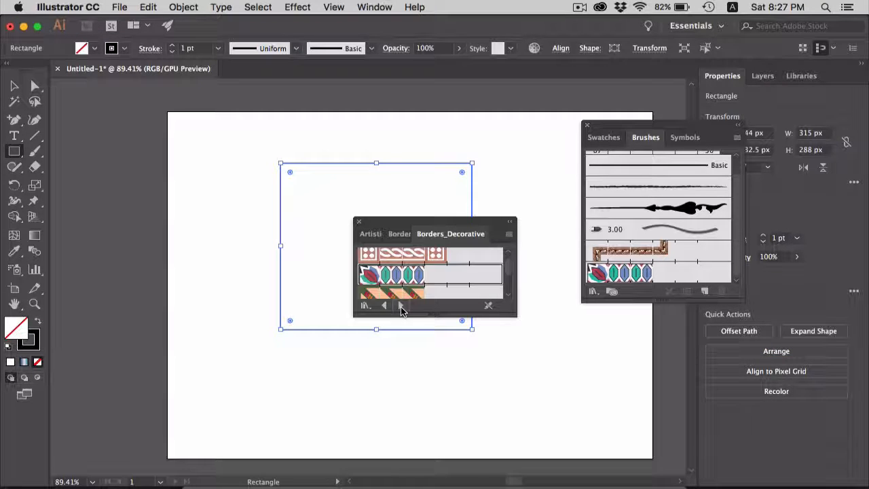
pyautogui.click(399, 305)
pyautogui.click(385, 305)
pyautogui.click(386, 307)
pyautogui.click(385, 307)
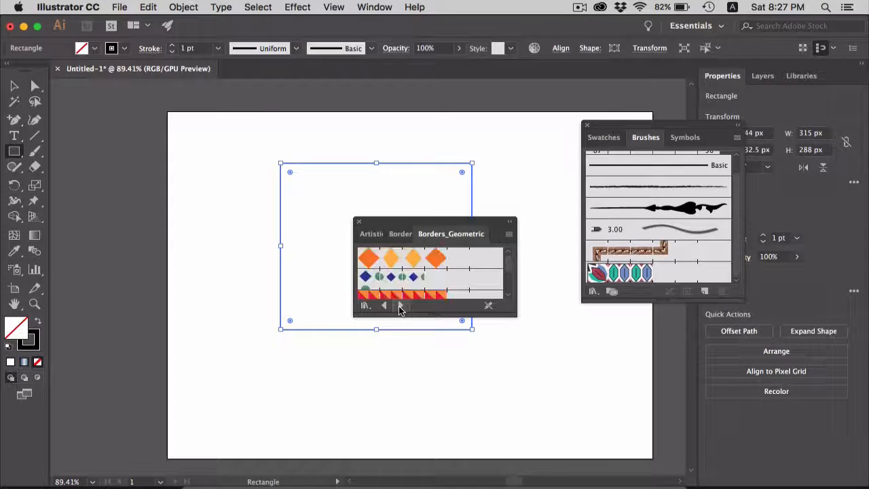
pyautogui.click(385, 306)
pyautogui.click(385, 305)
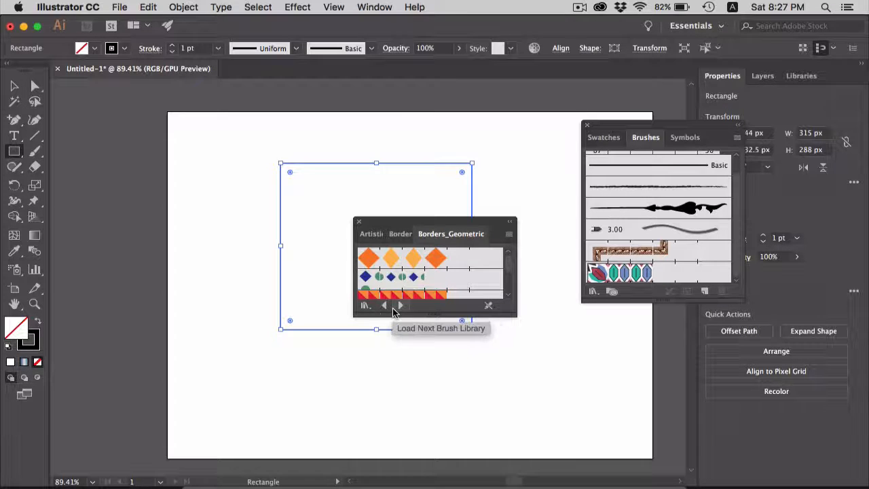
pyautogui.click(400, 305)
pyautogui.scroll(-3, 428, 272)
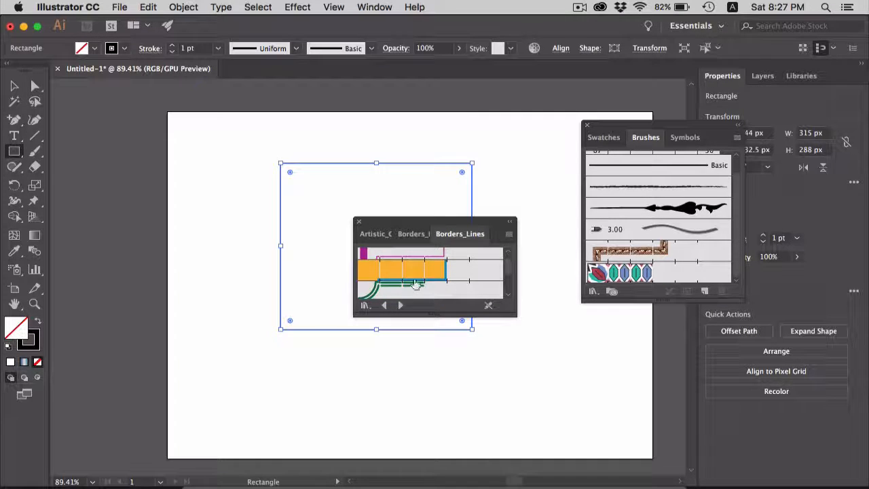
pyautogui.click(400, 279)
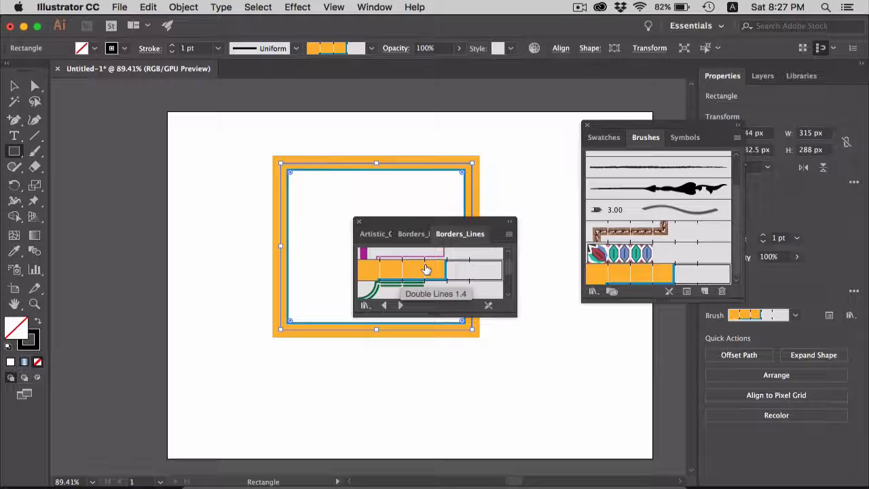
# In the rectangle's stroke options, enable Flip Along and Flip Across for the pattern brush and increase its scale.
pyautogui.click(687, 292)
pyautogui.click(536, 278)
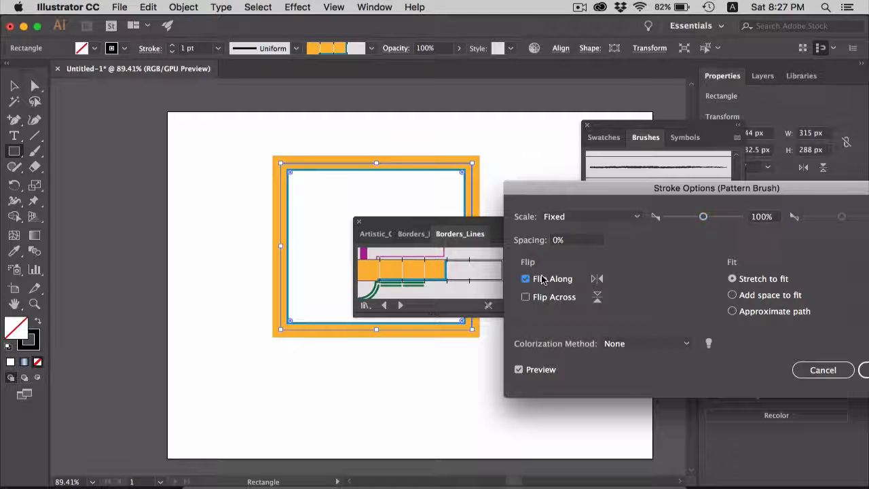
pyautogui.click(550, 297)
pyautogui.moveTo(703, 217); pyautogui.dragTo(725, 219)
pyautogui.moveTo(807, 188); pyautogui.dragTo(747, 189)
pyautogui.click(829, 369)
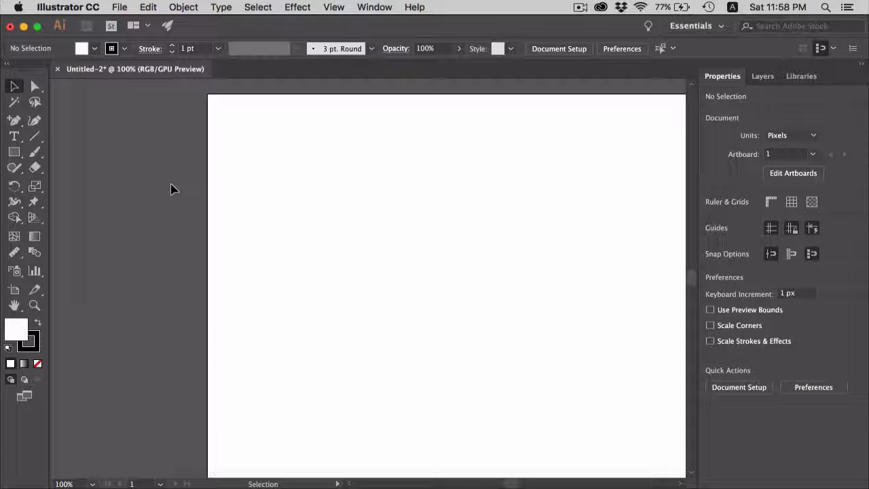
# With the Shaper tool, sketch a circle, triangle and rectangle in a row, and a hexagon and narrow upright ellipse below them.
pyautogui.click(15, 168)
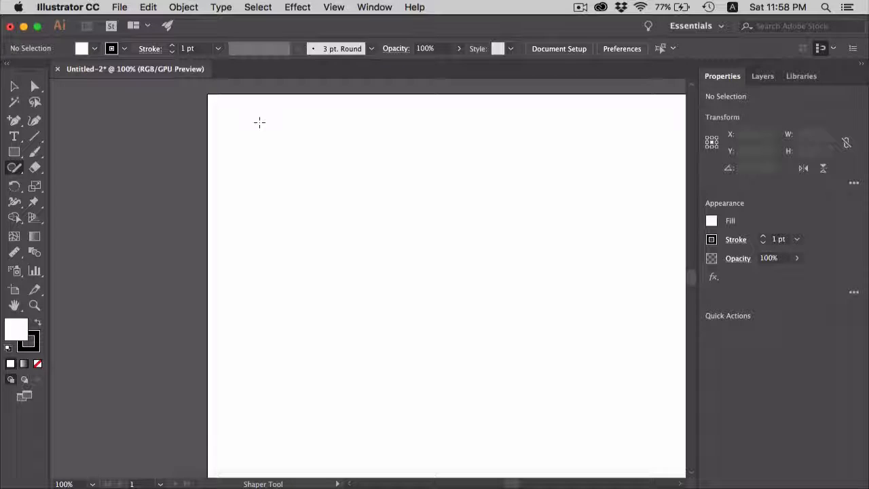
pyautogui.moveTo(259, 121)
pyautogui.mouseDown()
pyautogui.moveTo(234, 148)
pyautogui.moveTo(243, 175)
pyautogui.moveTo(267, 184)
pyautogui.moveTo(287, 170)
pyautogui.moveTo(290, 146)
pyautogui.moveTo(254, 125)
pyautogui.mouseUp()
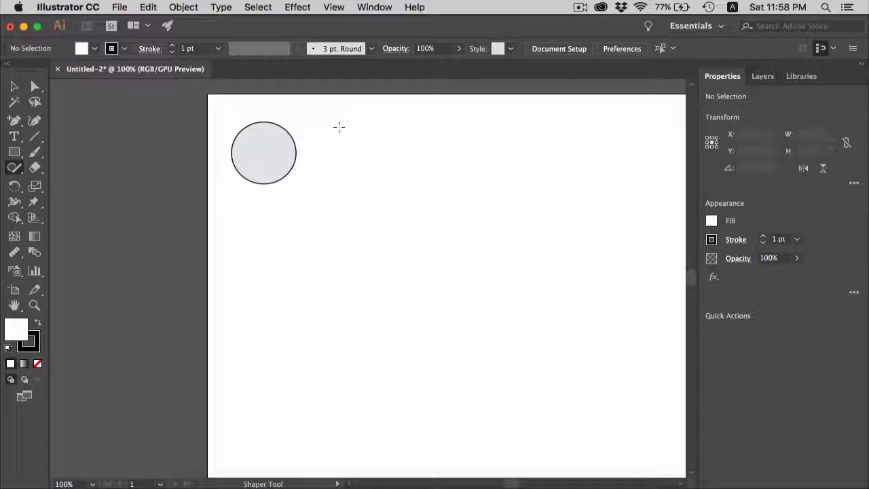
pyautogui.moveTo(349, 123)
pyautogui.mouseDown()
pyautogui.moveTo(326, 183)
pyautogui.moveTo(393, 187)
pyautogui.moveTo(350, 128)
pyautogui.mouseUp()
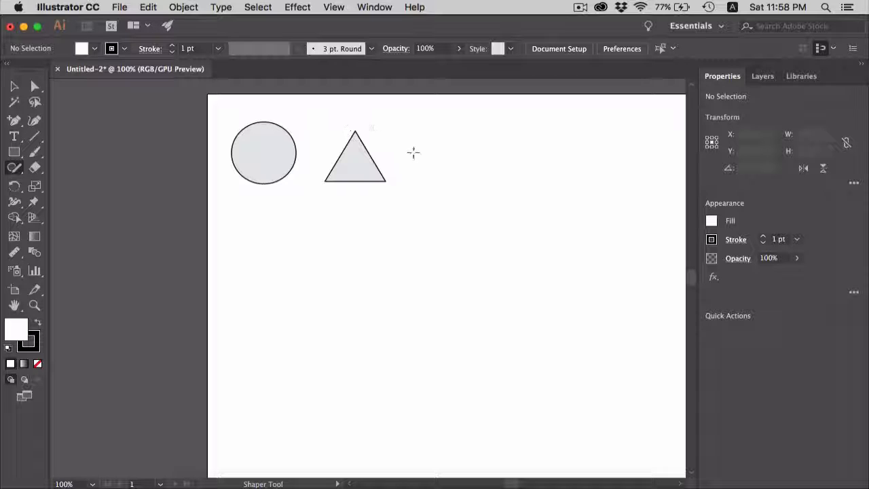
pyautogui.moveTo(401, 118)
pyautogui.mouseDown()
pyautogui.moveTo(405, 185)
pyautogui.moveTo(495, 187)
pyautogui.moveTo(493, 124)
pyautogui.moveTo(403, 119)
pyautogui.mouseUp()
pyautogui.moveTo(325, 217)
pyautogui.mouseDown()
pyautogui.moveTo(298, 290)
pyautogui.moveTo(334, 316)
pyautogui.moveTo(371, 287)
pyautogui.moveTo(370, 240)
pyautogui.moveTo(327, 218)
pyautogui.mouseUp()
pyautogui.moveTo(440, 212)
pyautogui.mouseDown()
pyautogui.moveTo(446, 296)
pyautogui.moveTo(457, 290)
pyautogui.moveTo(463, 255)
pyautogui.moveTo(440, 207)
pyautogui.mouseUp()
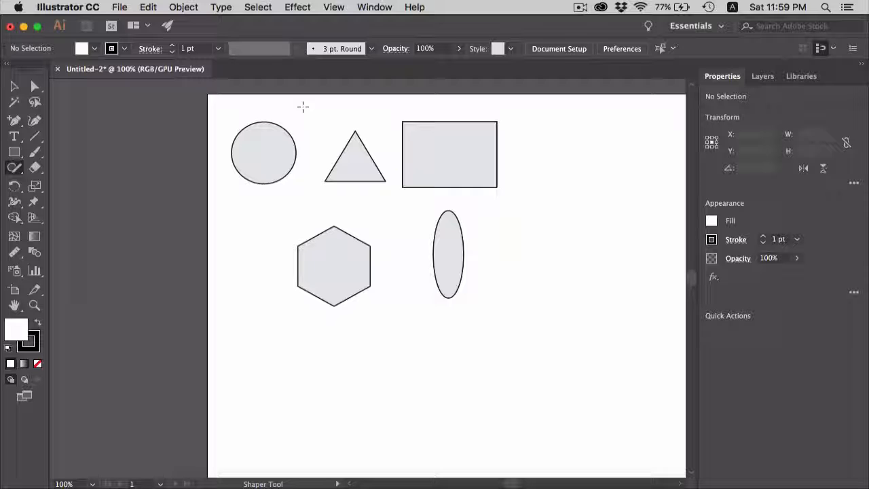
# Erase the circle, triangle and rectangle in the upper row by scribbling over each with the Shaper tool.
pyautogui.moveTo(303, 107); pyautogui.dragTo(277, 159)
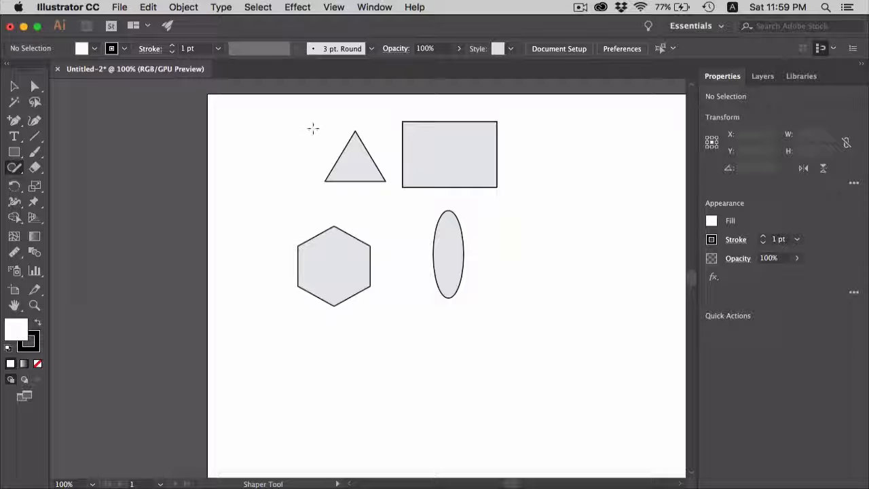
pyautogui.moveTo(326, 125); pyautogui.dragTo(348, 176)
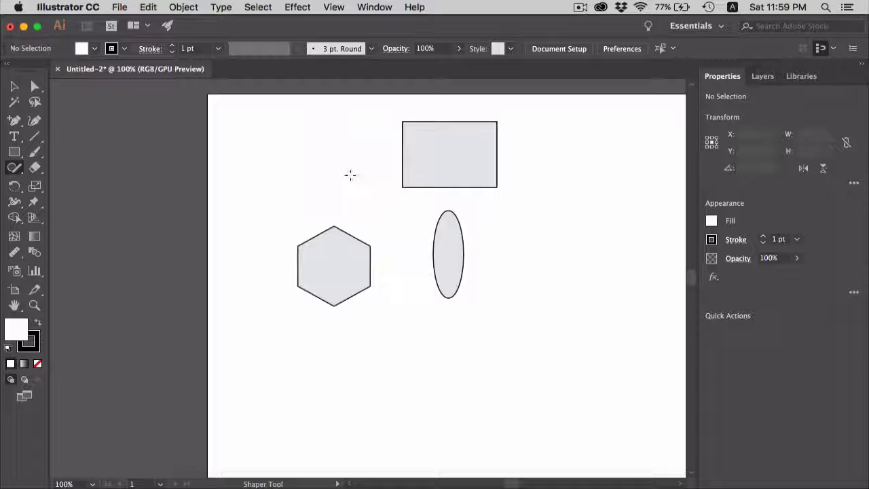
pyautogui.moveTo(425, 106)
pyautogui.mouseDown()
pyautogui.moveTo(416, 138)
pyautogui.moveTo(440, 165)
pyautogui.mouseUp()
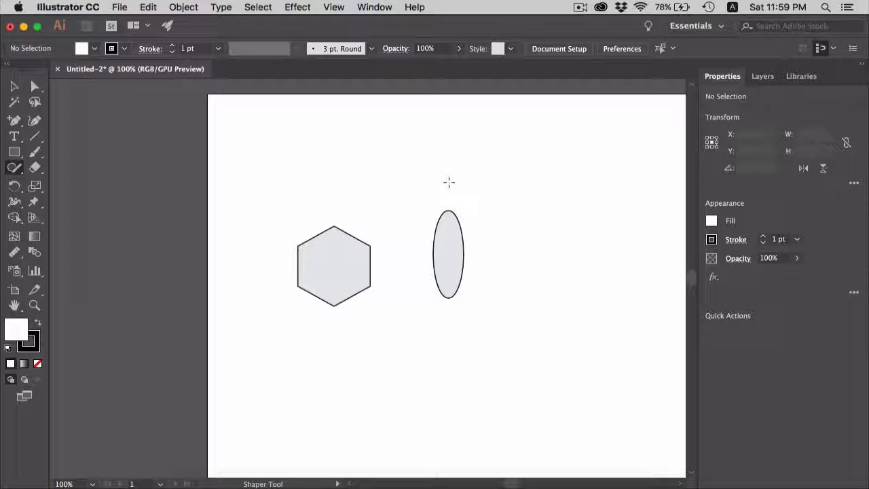
# Turn the hexagon into a larger eleven-sided polygon and cut a wedge out of the ellipse's lower right part.
pyautogui.click(342, 256)
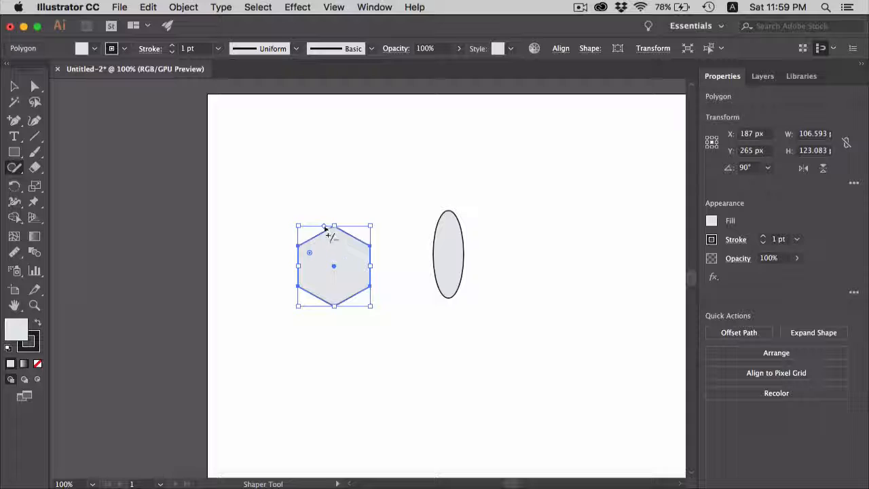
pyautogui.moveTo(324, 226); pyautogui.dragTo(343, 244)
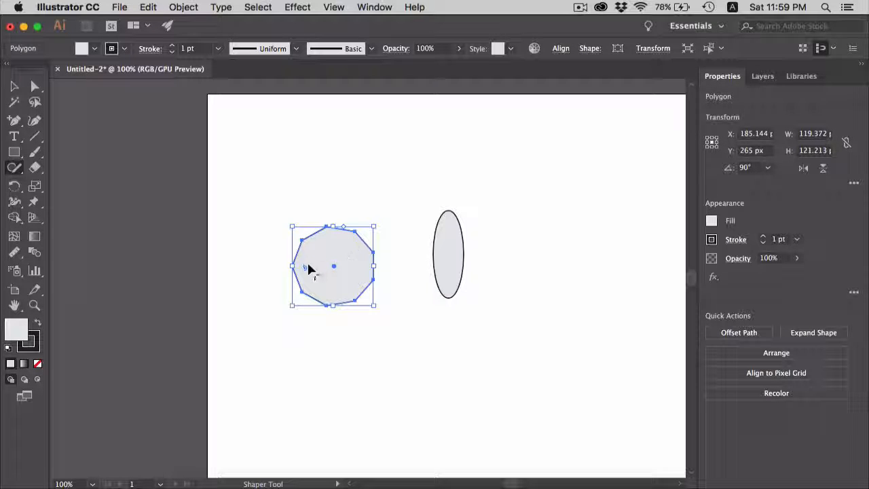
pyautogui.moveTo(305, 269)
pyautogui.mouseDown()
pyautogui.moveTo(330, 272)
pyautogui.moveTo(293, 266)
pyautogui.mouseUp()
pyautogui.moveTo(374, 226); pyautogui.dragTo(425, 186)
pyautogui.click(452, 252)
pyautogui.moveTo(478, 260); pyautogui.dragTo(453, 314)
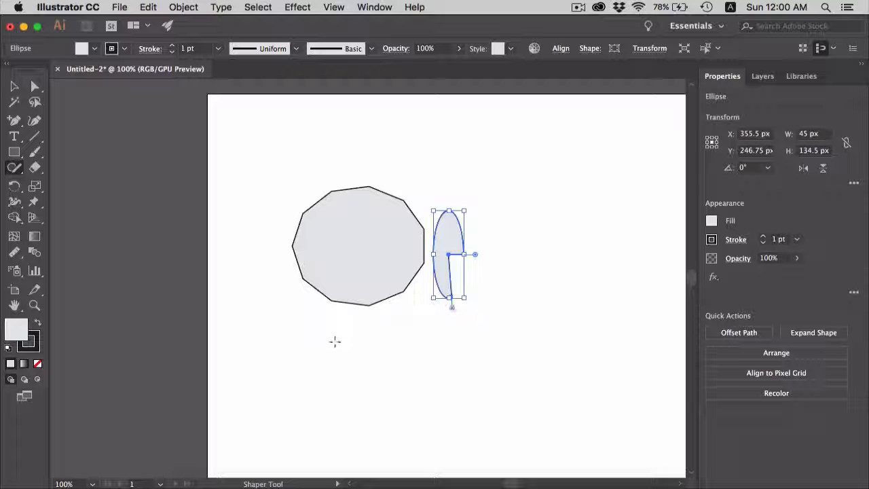
# Sketch a square of about 153 px below the polygon with the Shaper tool and round all its corners.
pyautogui.moveTo(334, 341)
pyautogui.mouseDown()
pyautogui.moveTo(439, 431)
pyautogui.moveTo(427, 344)
pyautogui.moveTo(336, 339)
pyautogui.mouseUp()
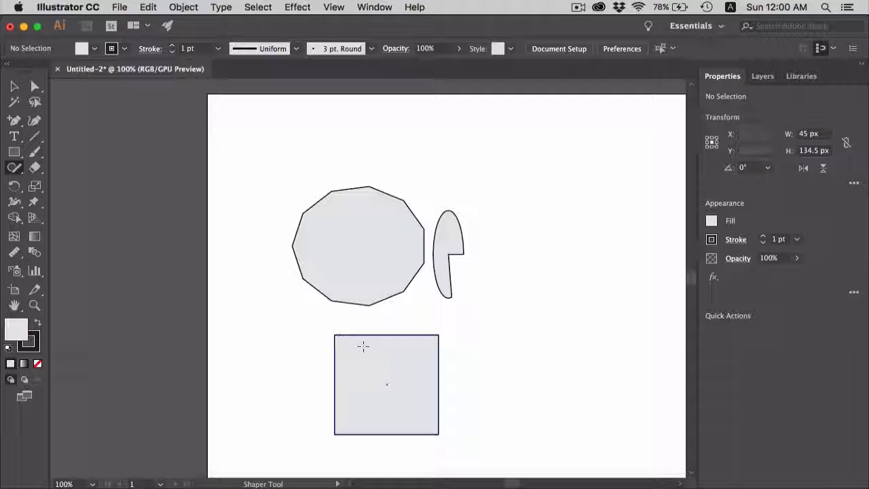
pyautogui.click(397, 362)
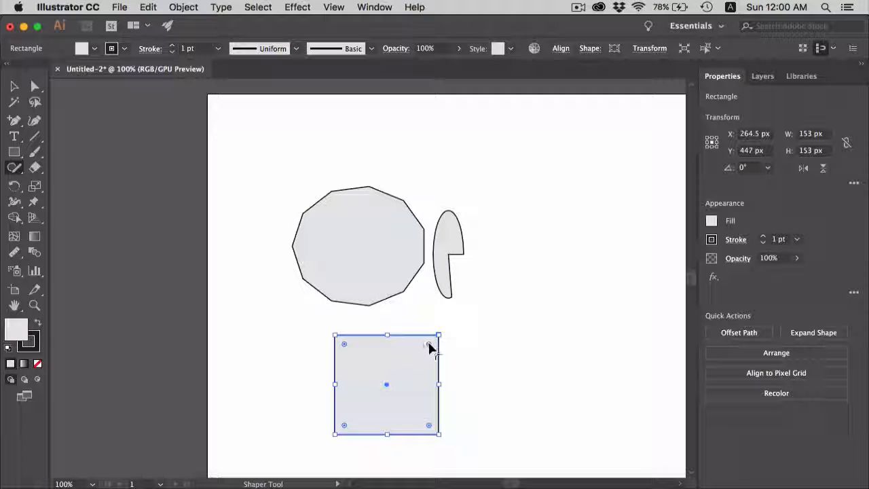
pyautogui.moveTo(428, 347); pyautogui.dragTo(430, 364)
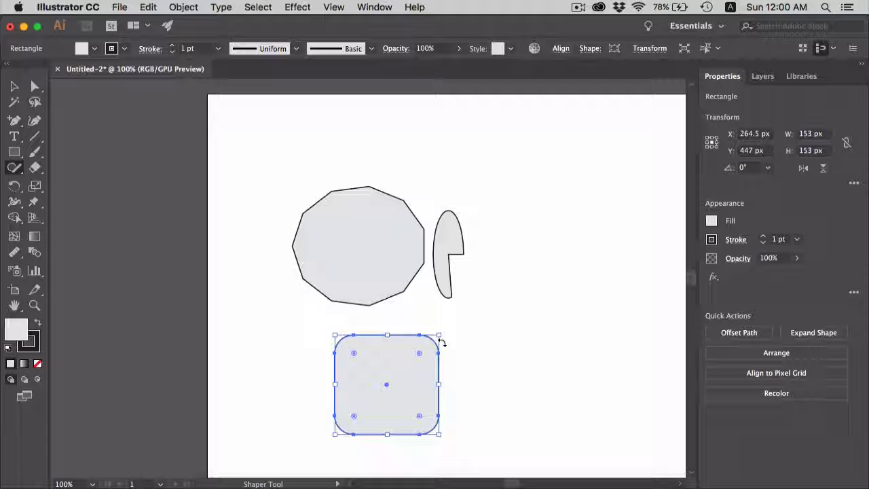
# Delete all artwork, then sketch a rectangle and an ellipse side by side with the Shaper tool.
pyautogui.press('super+a')
pyautogui.press('Delete')
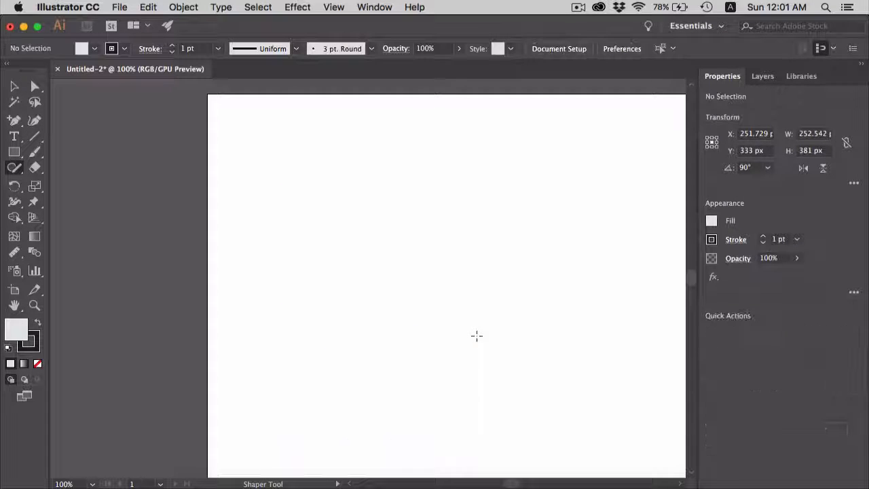
pyautogui.moveTo(275, 154)
pyautogui.mouseDown()
pyautogui.moveTo(275, 241)
pyautogui.moveTo(270, 146)
pyautogui.mouseUp()
pyautogui.moveTo(411, 136); pyautogui.dragTo(410, 139)
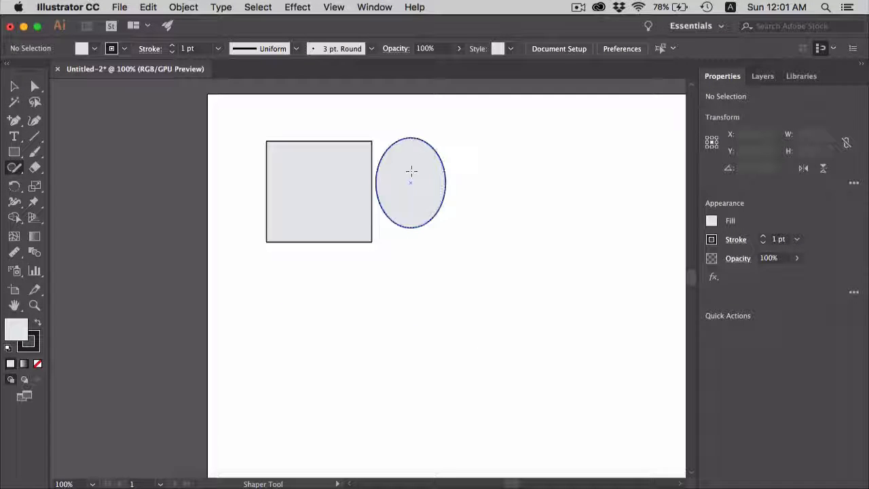
# Move the ellipse so it overlaps the rectangle's right edge and merge the two with a Shaper scribble.
pyautogui.click(408, 177)
pyautogui.moveTo(407, 177); pyautogui.dragTo(382, 185)
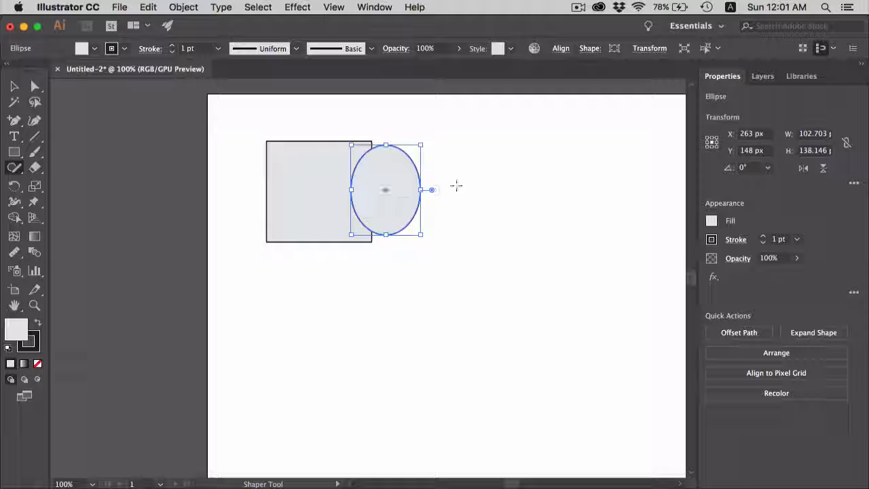
pyautogui.click(454, 186)
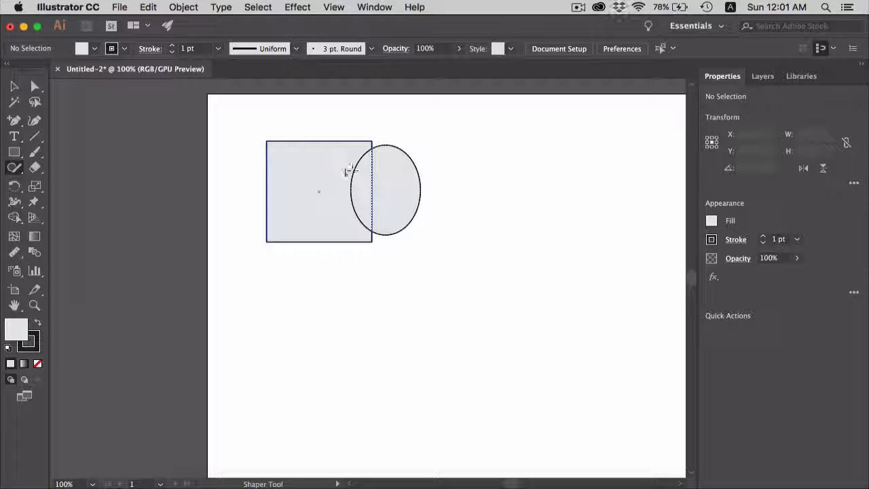
pyautogui.moveTo(394, 212); pyautogui.dragTo(530, 264)
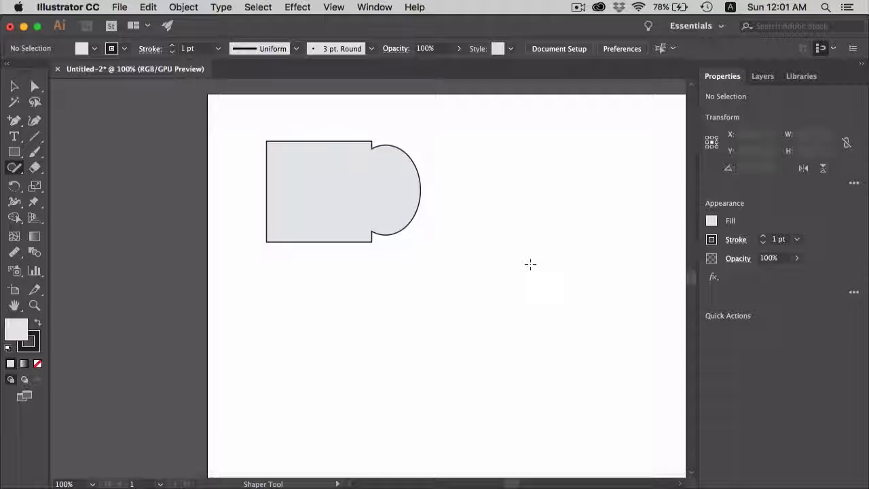
# Sketch two overlapping circles below the merged shape and scribble from the left circle into the overlap with the Shaper tool.
pyautogui.moveTo(384, 285); pyautogui.dragTo(400, 279)
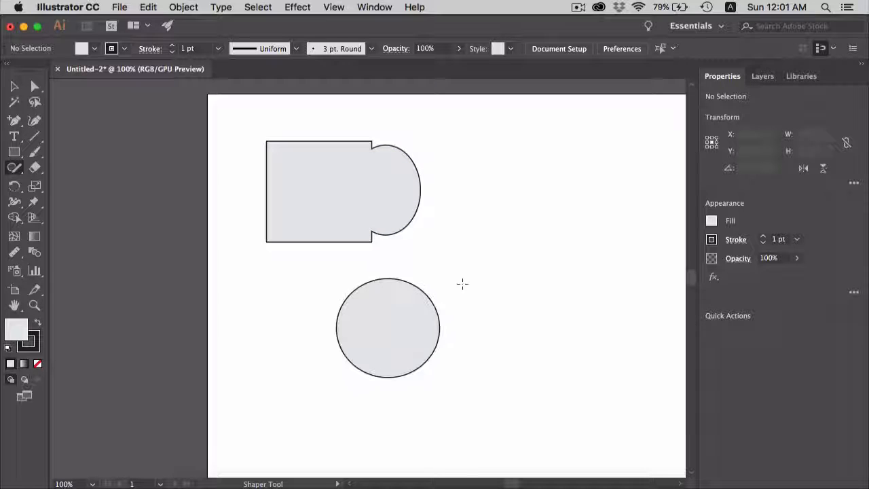
pyautogui.moveTo(462, 283)
pyautogui.mouseDown()
pyautogui.moveTo(412, 312)
pyautogui.moveTo(452, 277)
pyautogui.mouseUp()
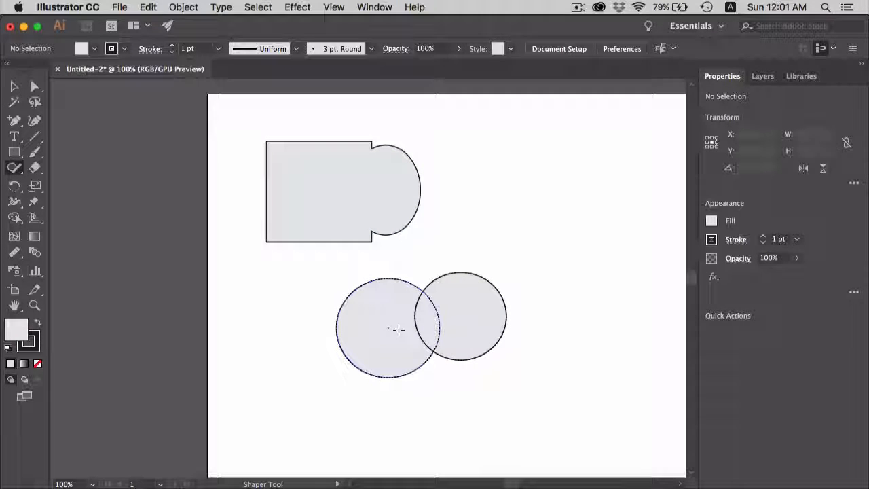
pyautogui.moveTo(400, 332); pyautogui.dragTo(426, 327)
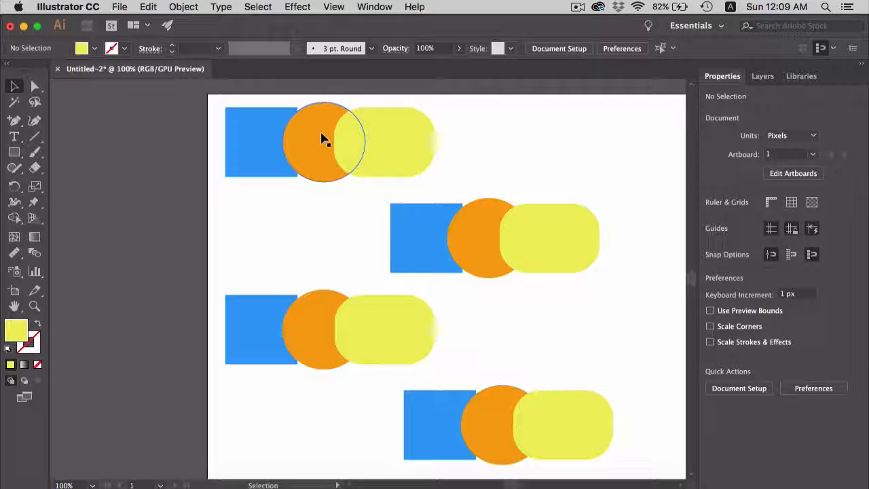
# With the Shaper tool, erase the orange circle's exposed area in the top group and punch out both overlaps in the third group.
pyautogui.click(13, 170)
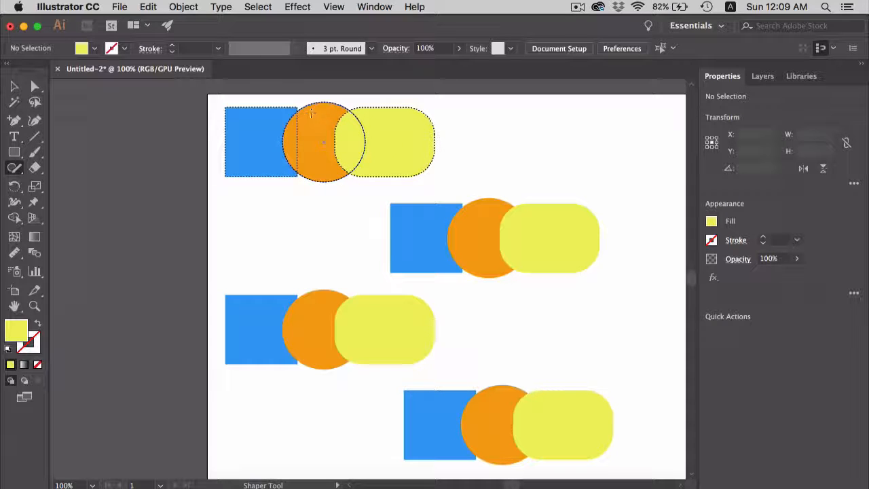
pyautogui.moveTo(324, 129); pyautogui.dragTo(323, 167)
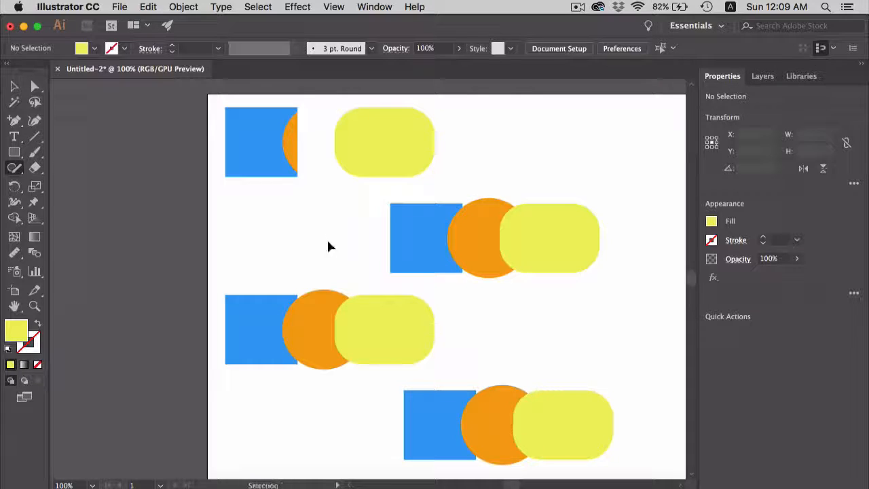
pyautogui.moveTo(291, 324); pyautogui.dragTo(292, 350)
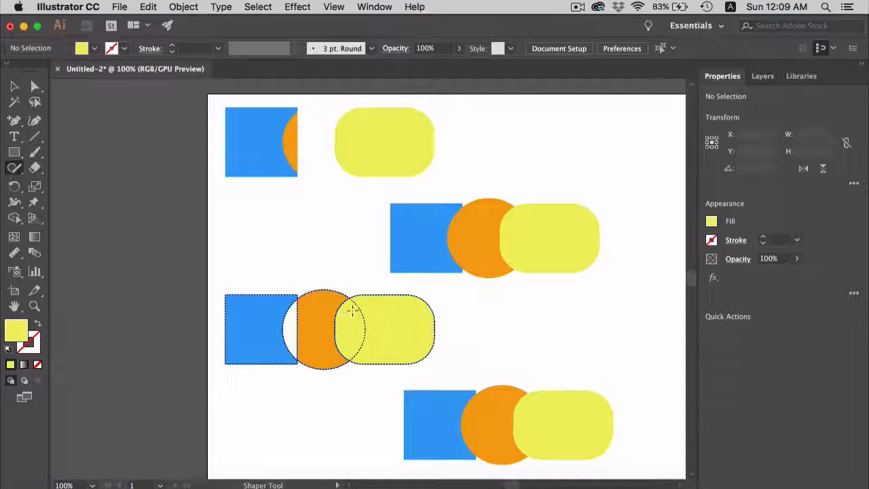
pyautogui.moveTo(351, 308); pyautogui.dragTo(349, 338)
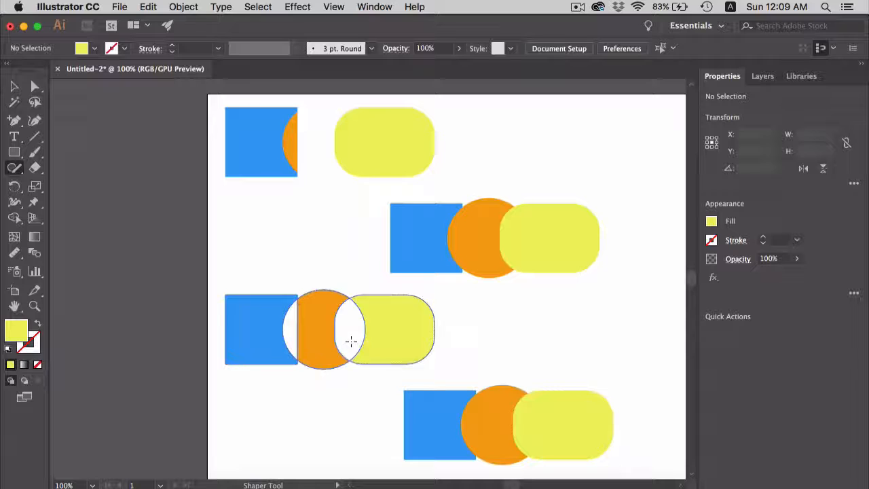
# In the second group, scribble away the blue square and the part of the yellow shape outside the orange circle.
pyautogui.moveTo(421, 247)
pyautogui.mouseDown()
pyautogui.moveTo(420, 223)
pyautogui.moveTo(420, 239)
pyautogui.mouseUp()
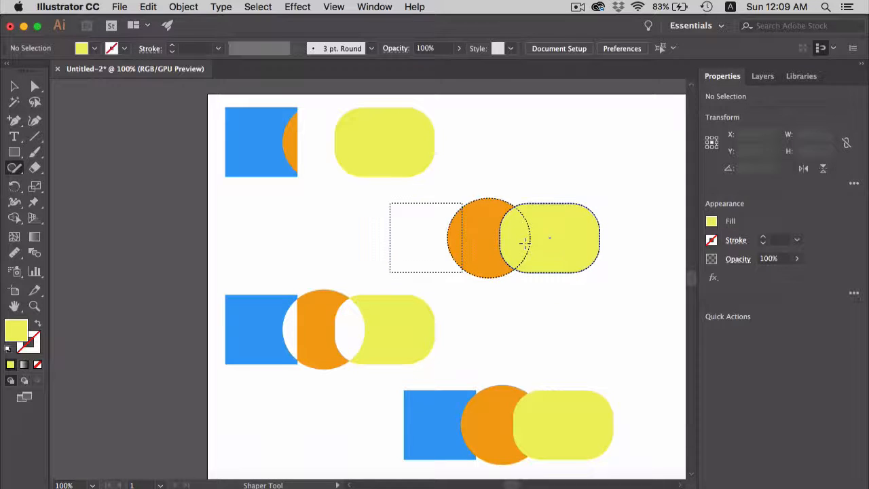
pyautogui.moveTo(563, 224); pyautogui.dragTo(570, 252)
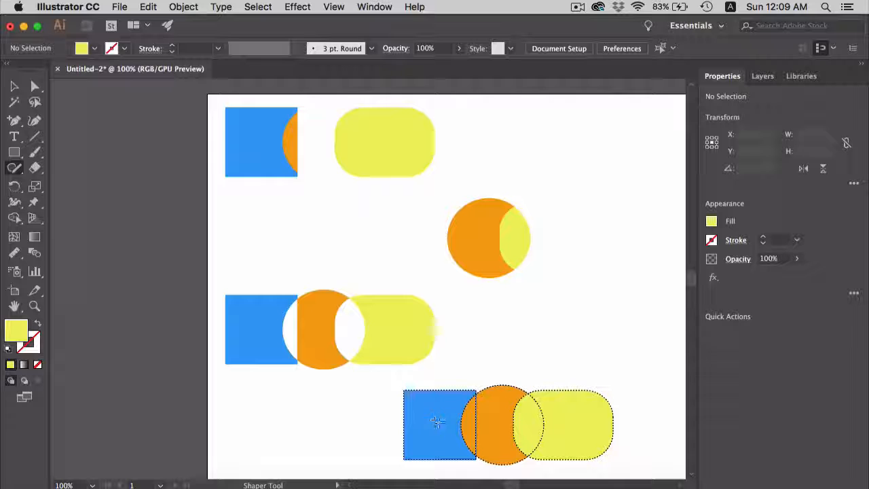
# In the lowest group, undo a trial merge of the blue square and orange circle, and merge the yellow shape into the circle instead.
pyautogui.moveTo(435, 423); pyautogui.dragTo(477, 424)
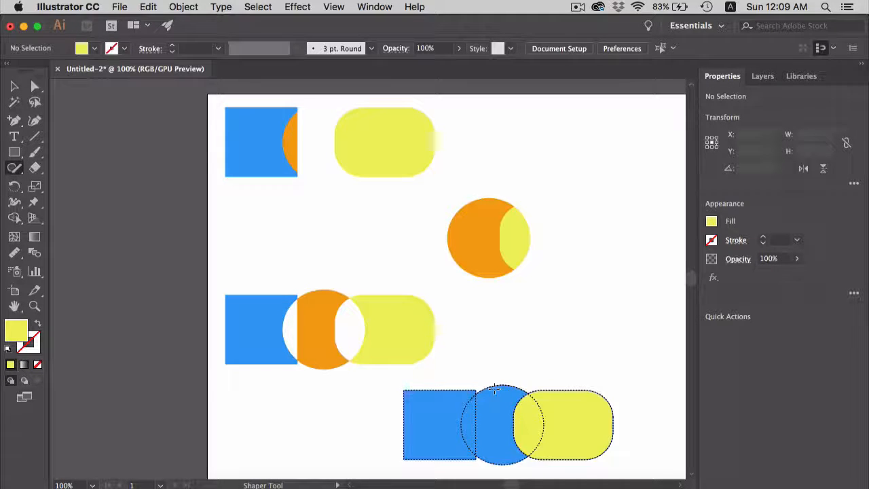
pyautogui.press('super+z')
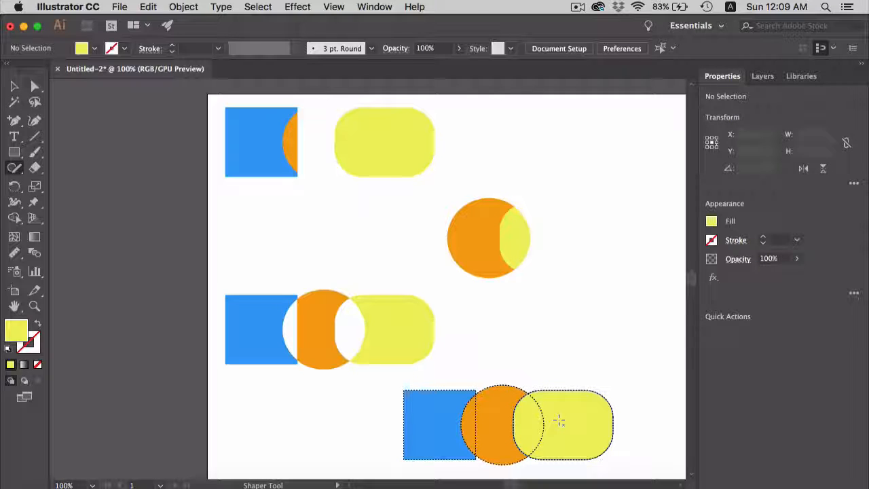
pyautogui.moveTo(558, 418); pyautogui.dragTo(520, 423)
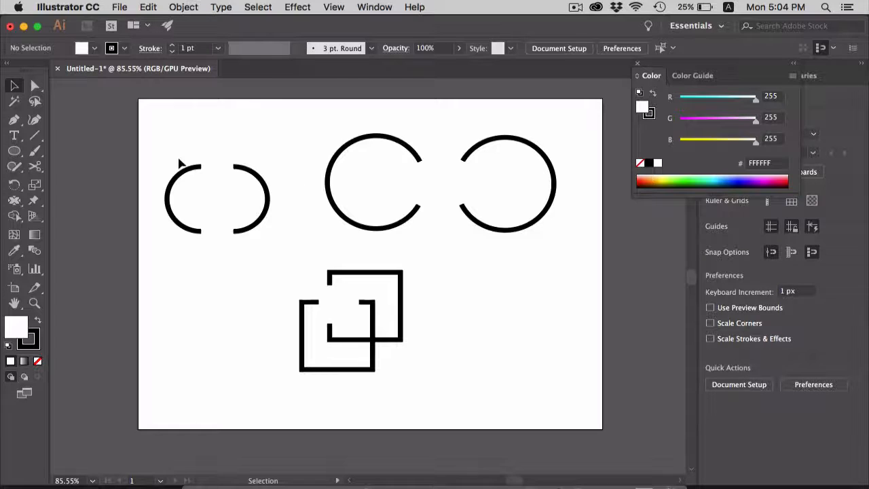
# Join the two facing arcs of the small shape at their upper and lower ends using the Join tool.
pyautogui.click(184, 171)
pyautogui.click(259, 177)
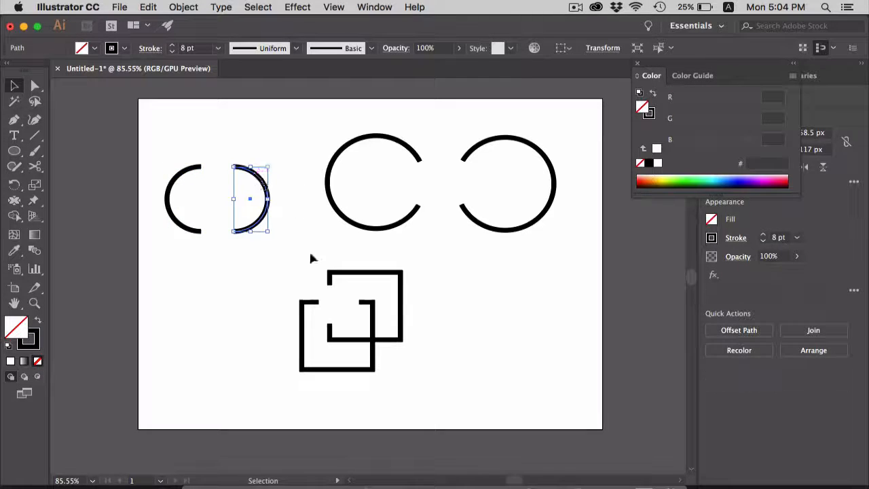
pyautogui.click(310, 254)
pyautogui.moveTo(14, 167); pyautogui.dragTo(65, 233)
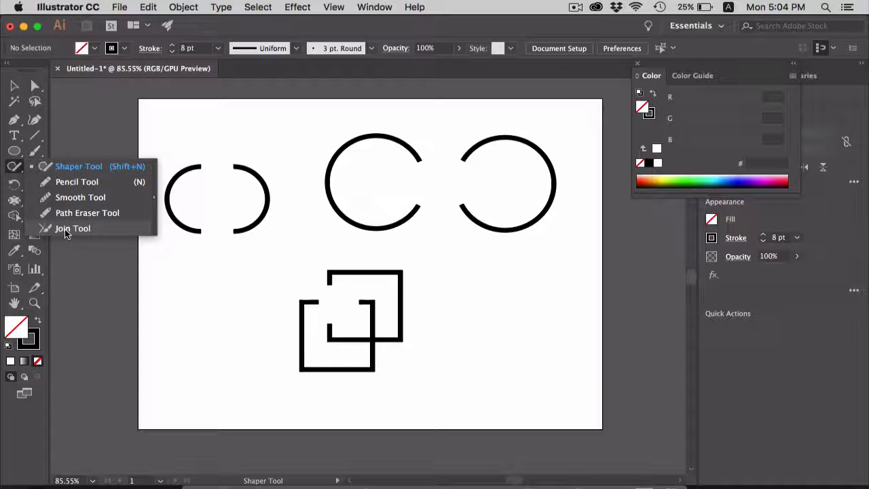
pyautogui.moveTo(65, 232); pyautogui.dragTo(65, 233)
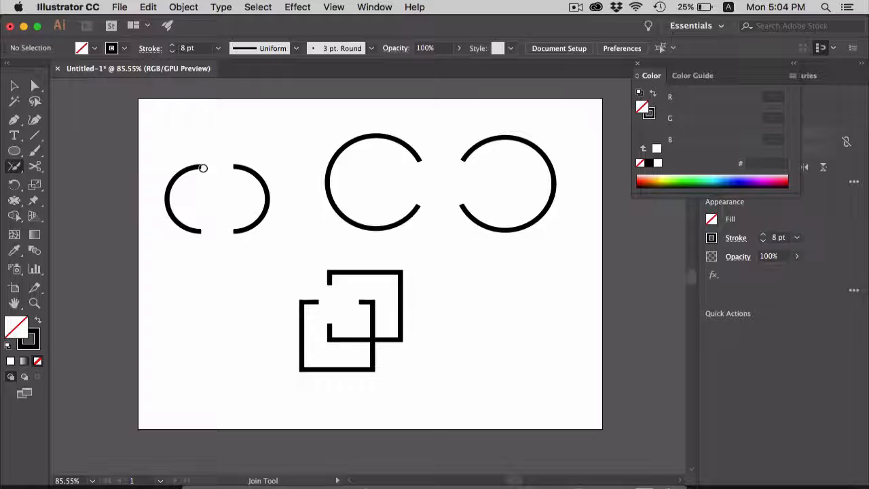
pyautogui.moveTo(201, 167); pyautogui.dragTo(233, 167)
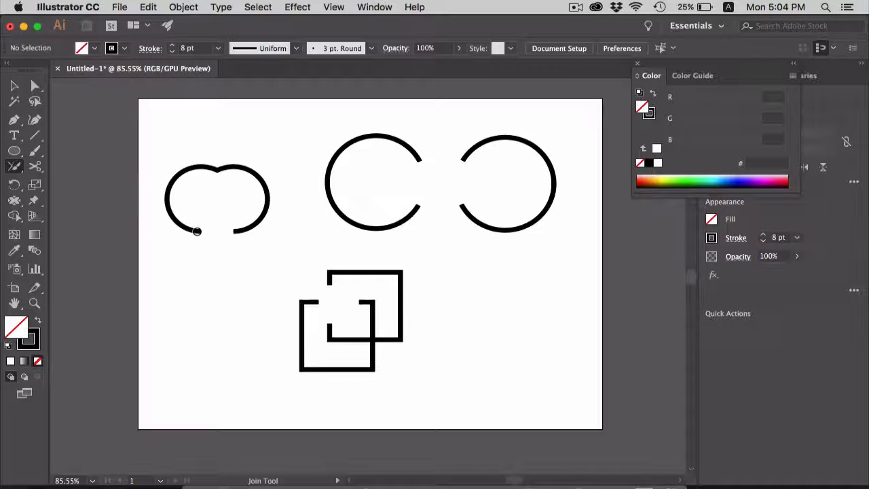
pyautogui.moveTo(196, 232); pyautogui.dragTo(237, 232)
# Close the gaps in the two larger open circles and brush across the open ends of the overlapping squares with the Join tool.
pyautogui.moveTo(417, 154); pyautogui.dragTo(418, 209)
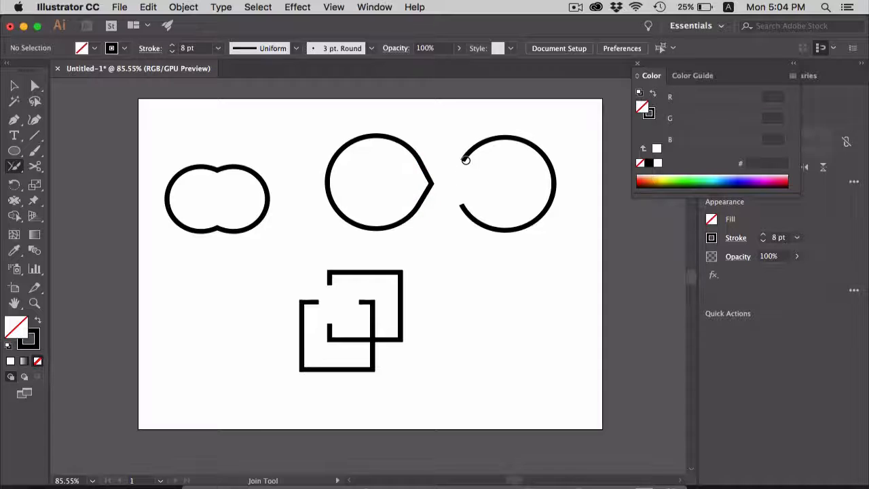
pyautogui.moveTo(467, 148); pyautogui.dragTo(465, 208)
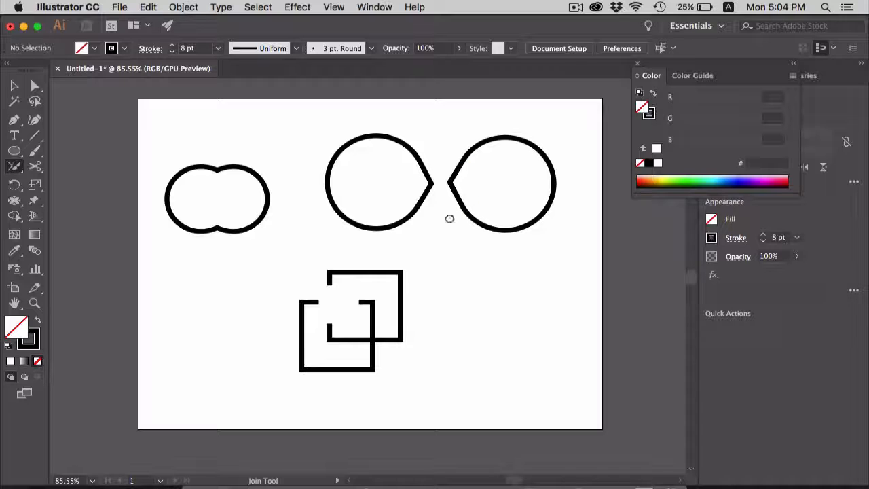
pyautogui.moveTo(330, 283)
pyautogui.mouseDown()
pyautogui.moveTo(314, 303)
pyautogui.moveTo(367, 301)
pyautogui.mouseUp()
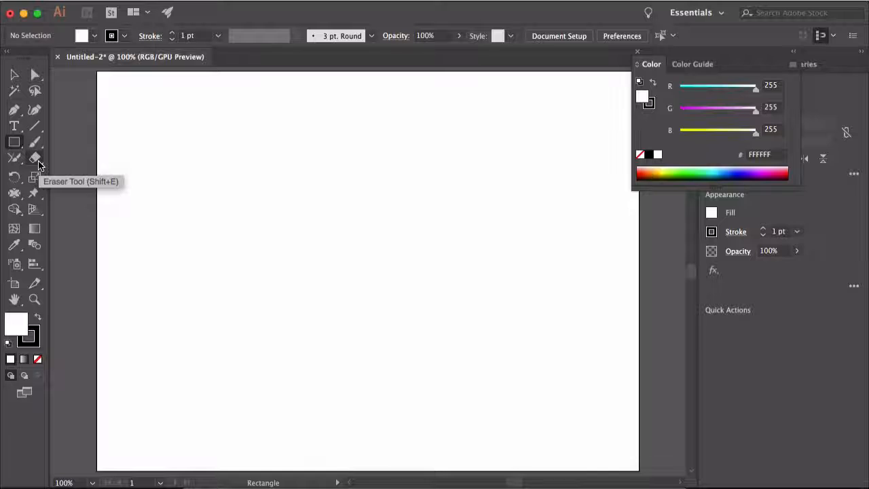
# Set the fill to yellow EDCD11, draw a square about 337 px wide in the middle of the artboard, and deselect it.
pyautogui.doubleClick(23, 330)
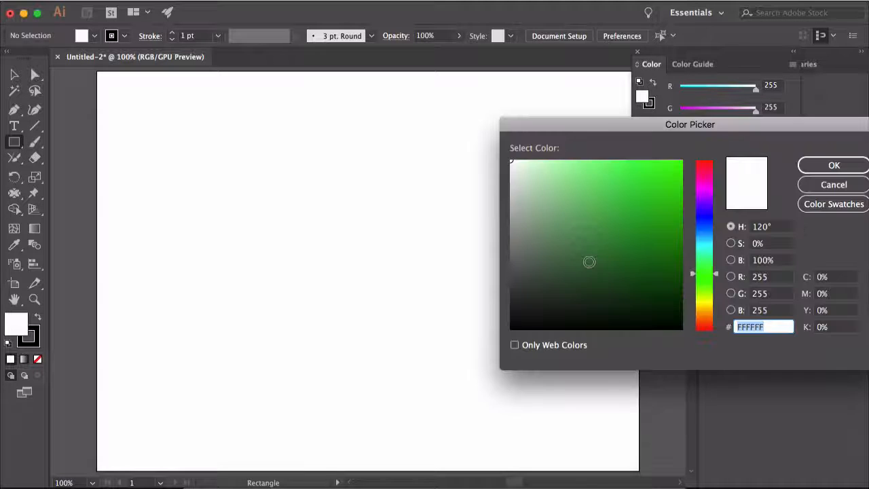
pyautogui.click(700, 307)
pyautogui.click(672, 171)
pyautogui.click(833, 165)
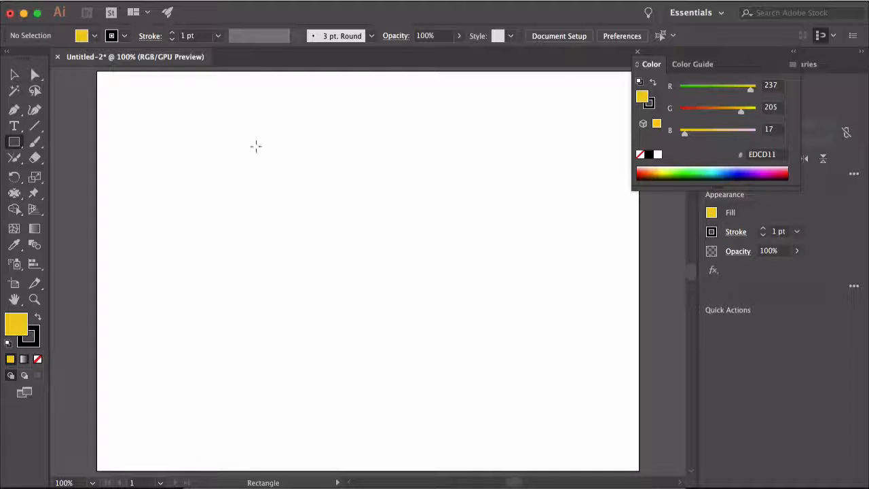
pyautogui.moveTo(256, 145); pyautogui.dragTo(484, 370)
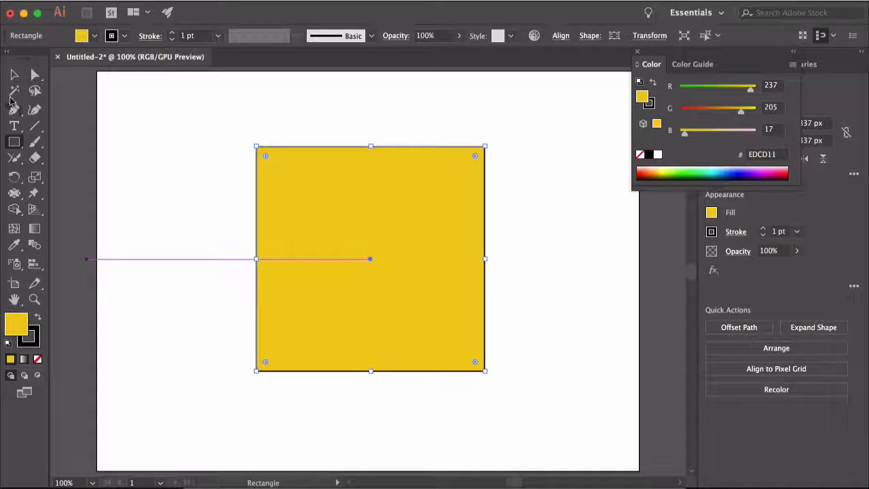
pyautogui.click(15, 75)
pyautogui.click(146, 176)
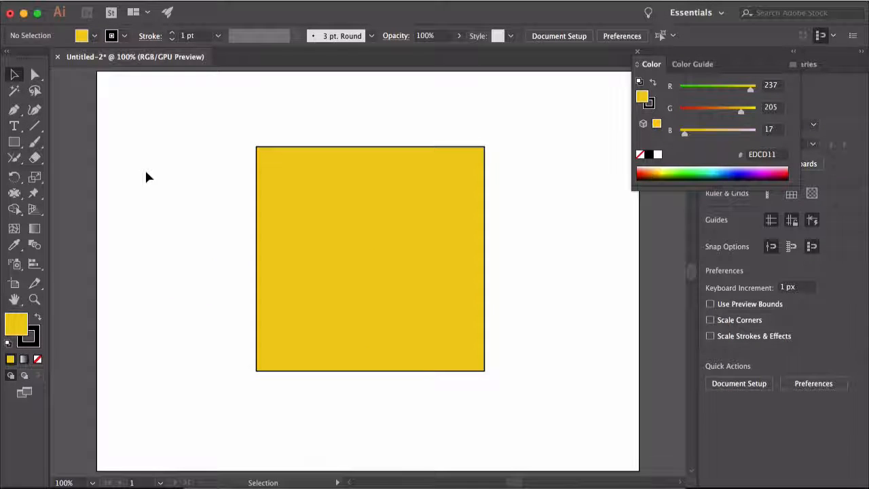
# Erase a straight horizontal strip across the upper part of the yellow square to cut it in two.
pyautogui.click(38, 158)
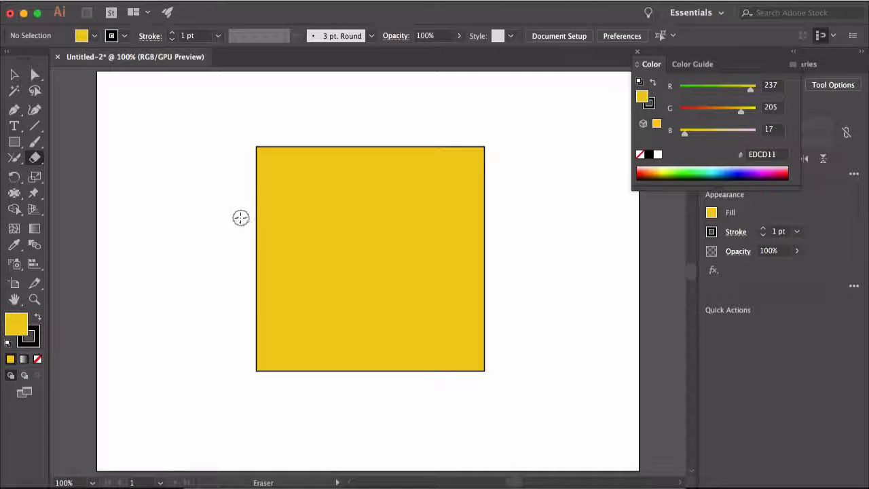
pyautogui.moveTo(240, 216); pyautogui.dragTo(524, 207)
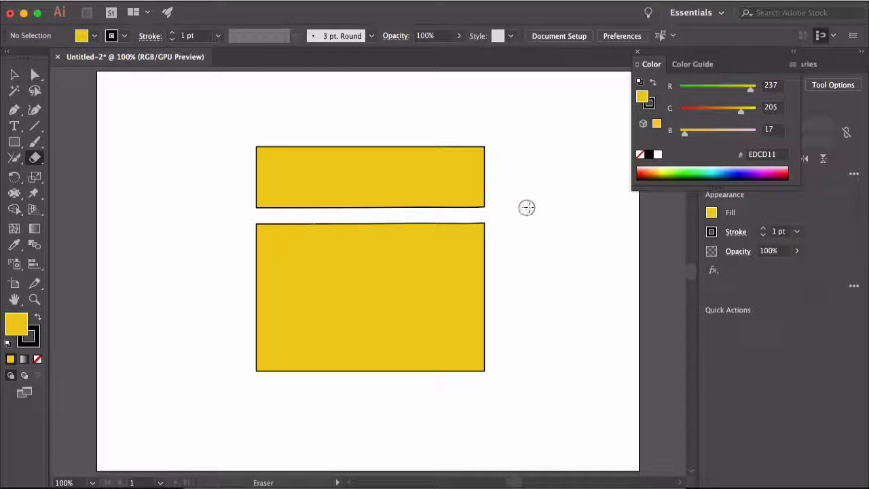
pyautogui.click(15, 75)
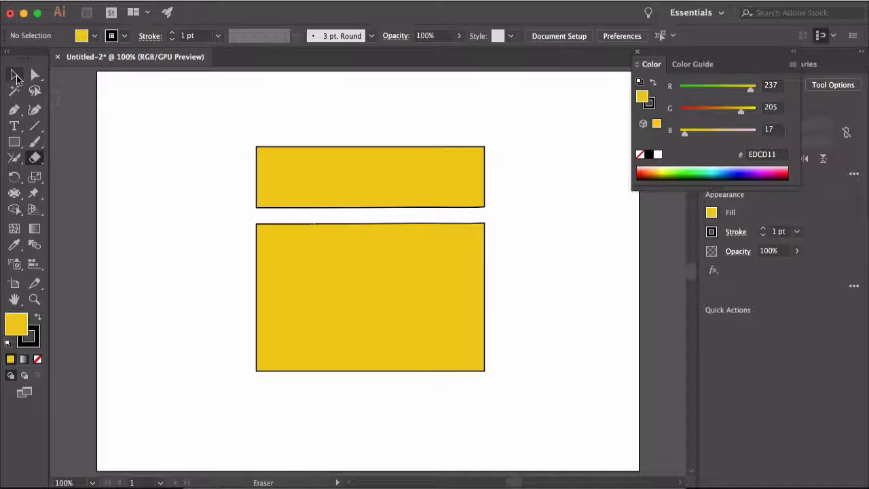
# Undo a trial move of both cut pieces and shift the upper piece straight up from the lower one.
pyautogui.click(299, 156)
pyautogui.moveTo(320, 177); pyautogui.dragTo(245, 154)
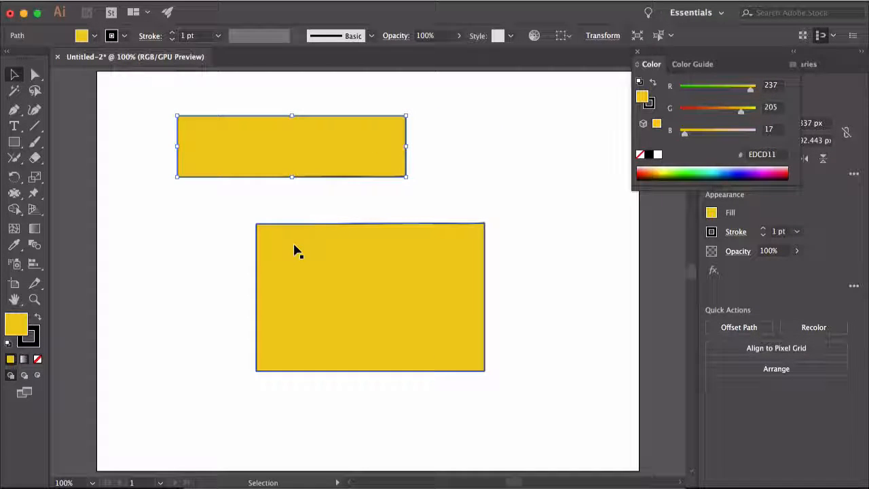
pyautogui.moveTo(292, 248); pyautogui.dragTo(238, 289)
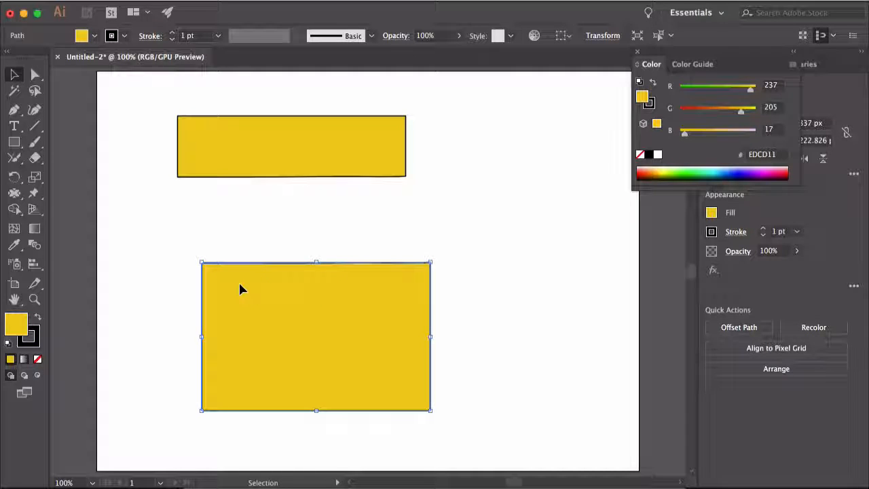
pyautogui.press('super+z')
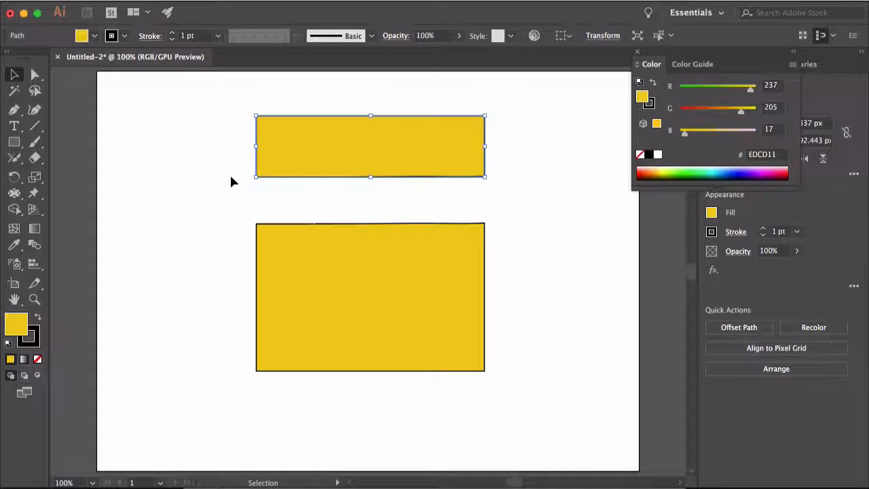
# Shrink both rectangles into the artboard's upper left area and draw a circle about 328 px wide beside them.
pyautogui.moveTo(219, 103); pyautogui.dragTo(530, 413)
pyautogui.moveTo(486, 373); pyautogui.dragTo(331, 199)
pyautogui.moveTo(282, 178); pyautogui.dragTo(201, 177)
pyautogui.moveTo(201, 178); pyautogui.dragTo(195, 178)
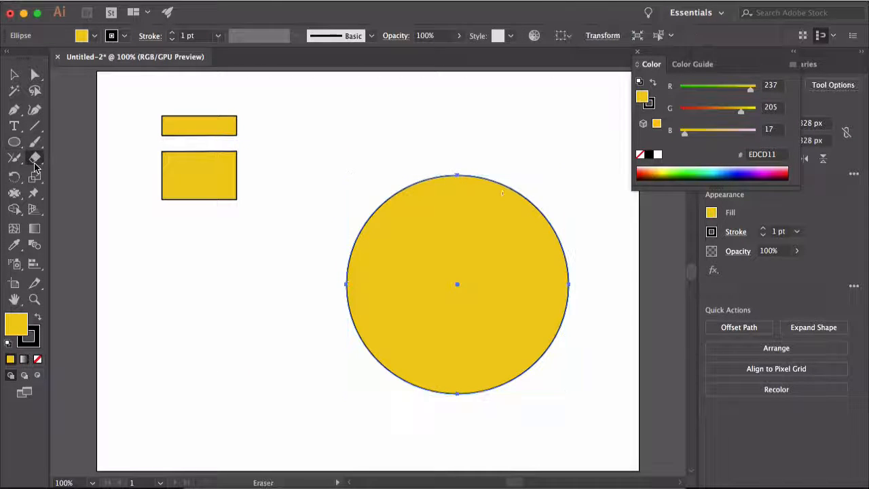
# Erase a wavy vertical strip through the middle of the circle and pull the two halves apart.
pyautogui.moveTo(467, 156)
pyautogui.mouseDown()
pyautogui.moveTo(457, 192)
pyautogui.moveTo(464, 308)
pyautogui.moveTo(452, 328)
pyautogui.moveTo(466, 402)
pyautogui.mouseUp()
pyautogui.press('v')
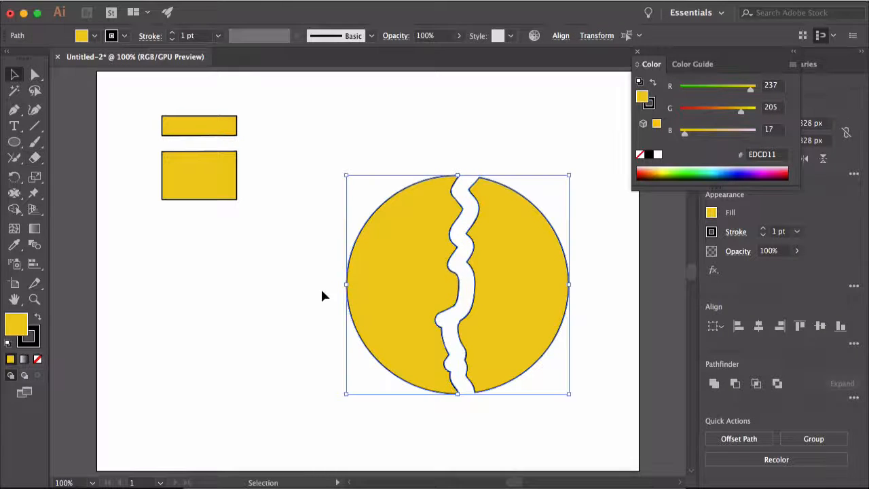
pyautogui.moveTo(390, 292); pyautogui.dragTo(304, 291)
pyautogui.moveTo(513, 269); pyautogui.dragTo(468, 269)
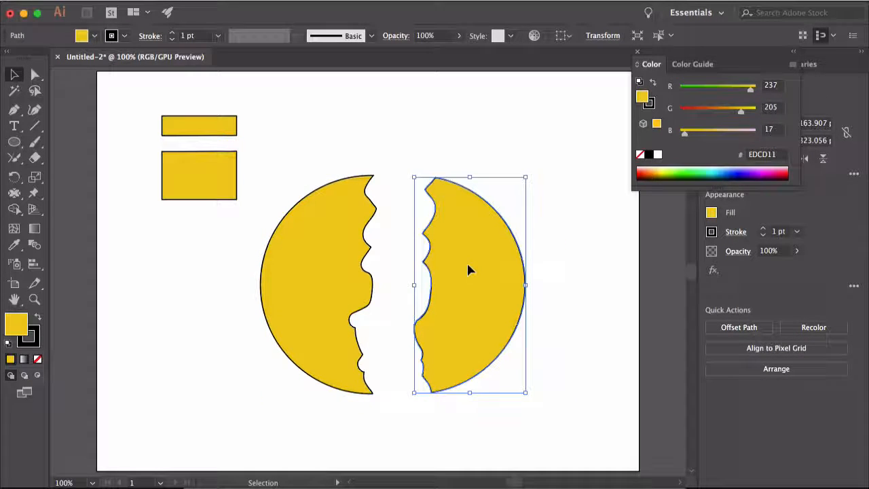
# Shrink both circle halves to fit beside the rectangles and draw a circle about 284 px wide below them.
pyautogui.keyDown('shift'); pyautogui.click(333, 199); pyautogui.keyUp('shift')
pyautogui.moveTo(528, 393)
pyautogui.mouseDown()
pyautogui.moveTo(332, 234)
pyautogui.moveTo(312, 147)
pyautogui.mouseUp()
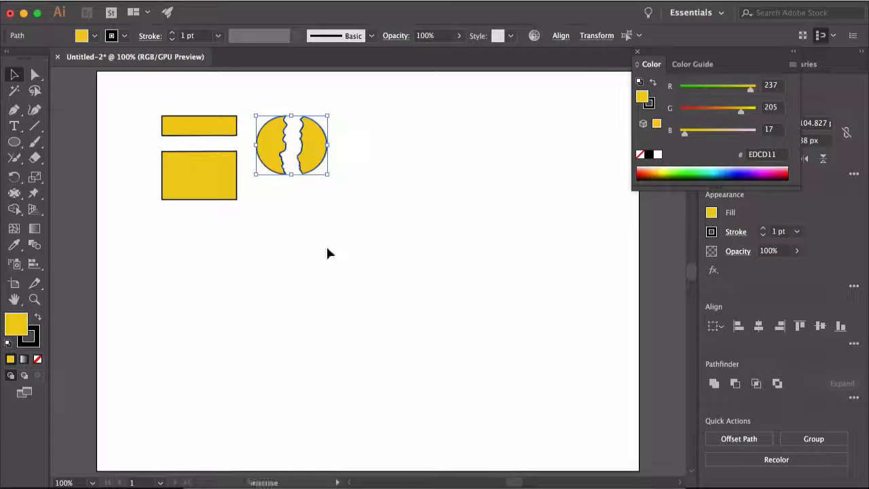
pyautogui.press('l')
pyautogui.moveTo(264, 235); pyautogui.dragTo(431, 426)
# Erase straight horizontal, vertical and two diagonal strips through the circle's centre to cut it into eight wedges.
pyautogui.hotkey('shift', 'e')
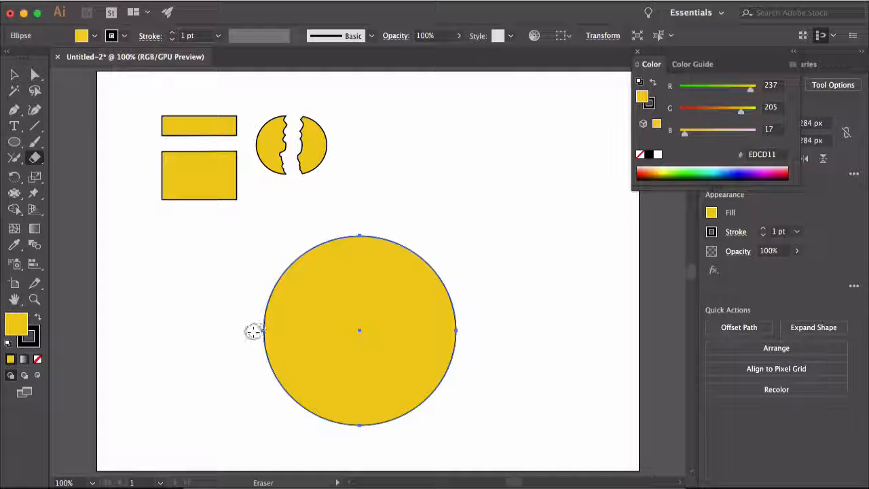
pyautogui.moveTo(252, 331); pyautogui.dragTo(483, 331)
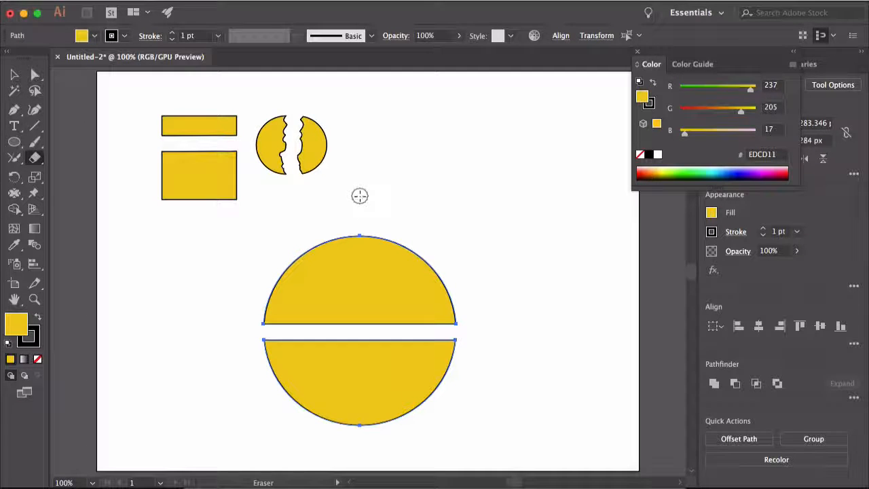
pyautogui.moveTo(360, 196); pyautogui.dragTo(366, 445)
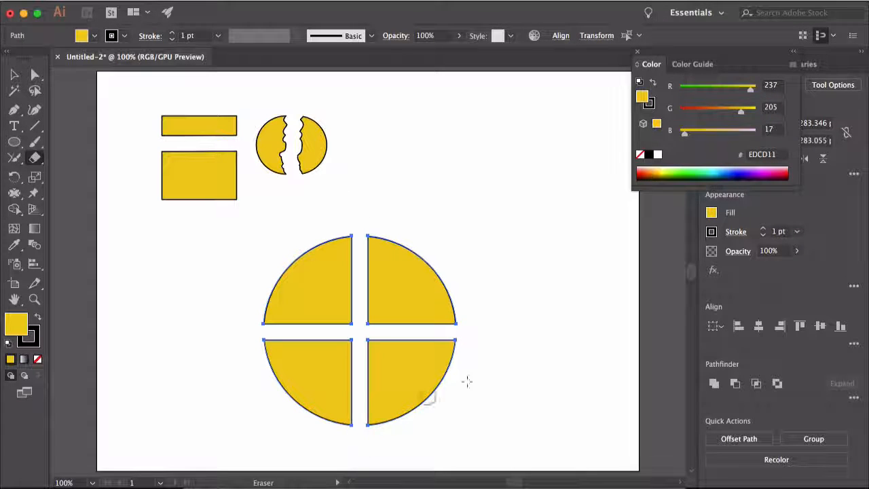
pyautogui.moveTo(448, 412)
pyautogui.mouseDown()
pyautogui.moveTo(398, 360)
pyautogui.moveTo(369, 345)
pyautogui.moveTo(264, 230)
pyautogui.mouseUp()
pyautogui.moveTo(276, 403)
pyautogui.mouseDown()
pyautogui.moveTo(345, 352)
pyautogui.moveTo(456, 226)
pyautogui.mouseUp()
# Shrink the eight wedges and place them beside the split circle, and draw a square about 266 px wide below.
pyautogui.press('v')
pyautogui.moveTo(264, 235); pyautogui.dragTo(365, 279)
pyautogui.click(328, 294)
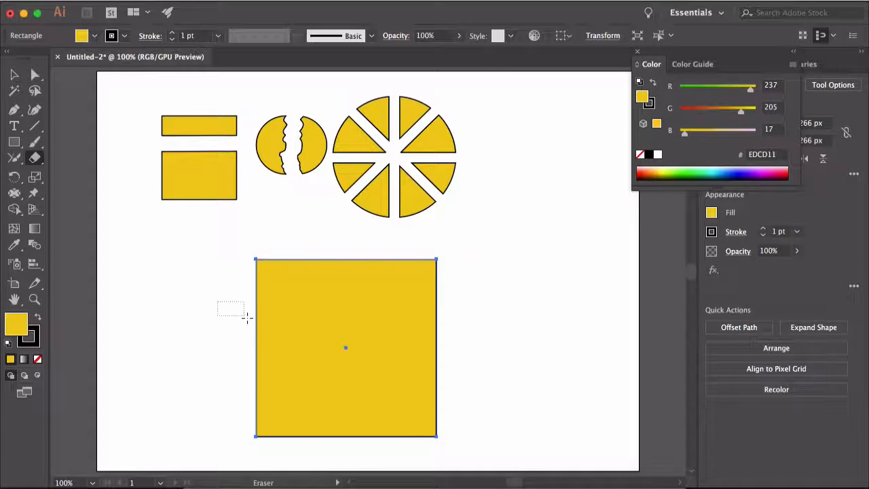
# Erase a rectangular block from the square's left side with the Eraser and move the remaining shape slightly right.
pyautogui.moveTo(246, 317)
pyautogui.mouseDown()
pyautogui.moveTo(307, 382)
pyautogui.moveTo(320, 337)
pyautogui.moveTo(369, 341)
pyautogui.moveTo(417, 403)
pyautogui.moveTo(417, 342)
pyautogui.moveTo(347, 409)
pyautogui.moveTo(365, 397)
pyautogui.mouseUp()
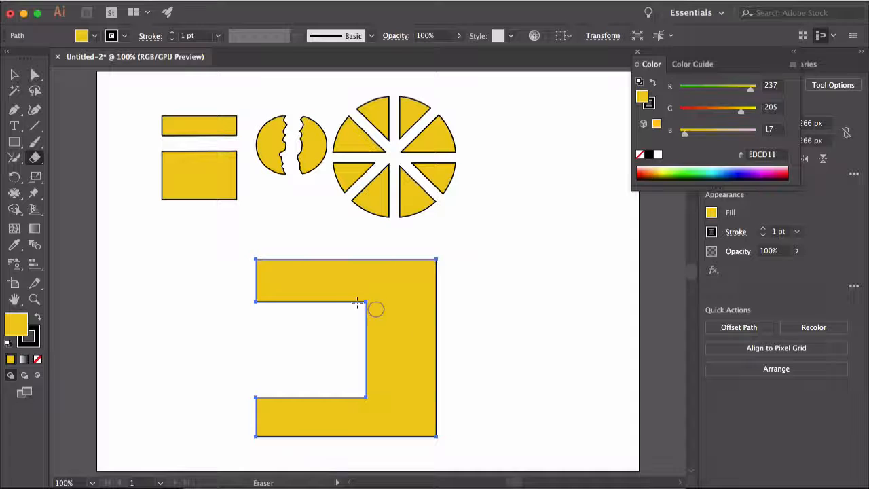
pyautogui.press('v')
pyautogui.click(343, 335)
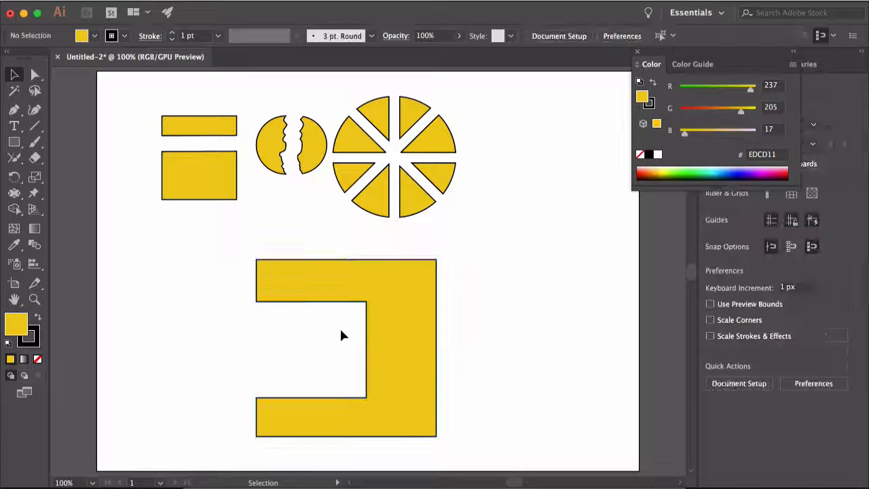
pyautogui.moveTo(416, 326)
pyautogui.mouseDown()
pyautogui.moveTo(468, 325)
pyautogui.moveTo(419, 326)
pyautogui.mouseUp()
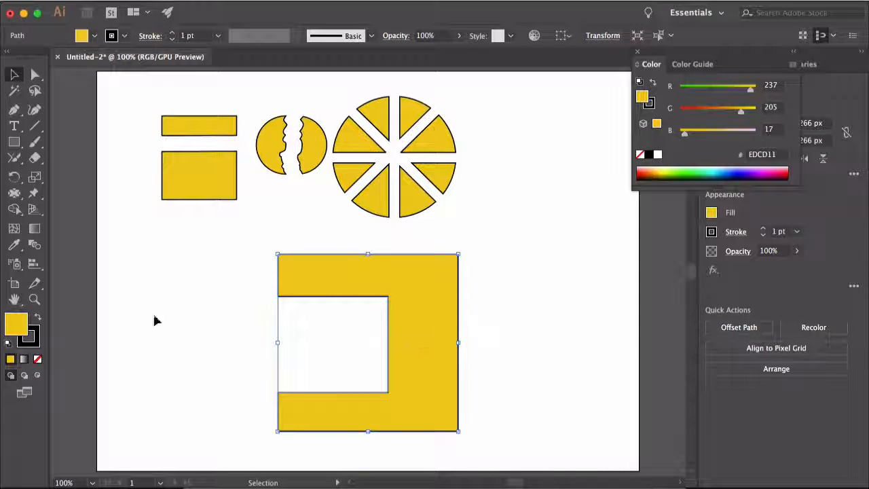
# Change the fill of the notched square to purple C90AEA.
pyautogui.doubleClick(16, 323)
pyautogui.click(663, 222)
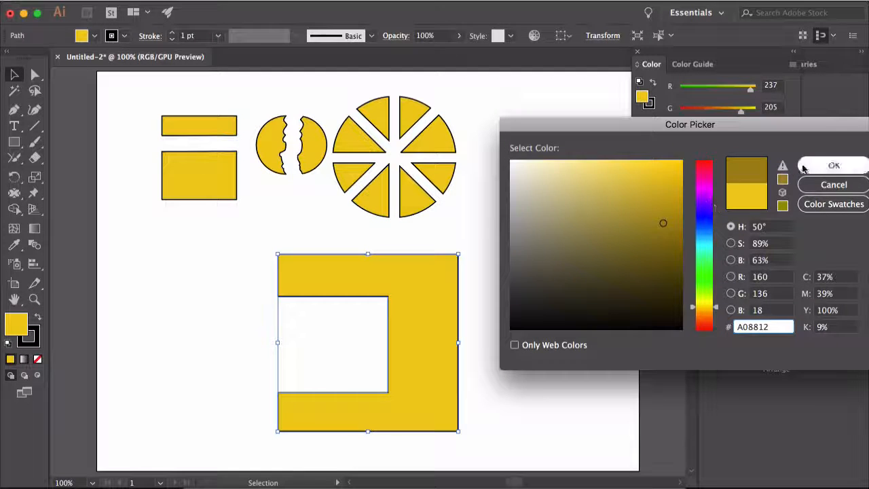
pyautogui.click(704, 193)
pyautogui.click(676, 173)
pyautogui.click(834, 165)
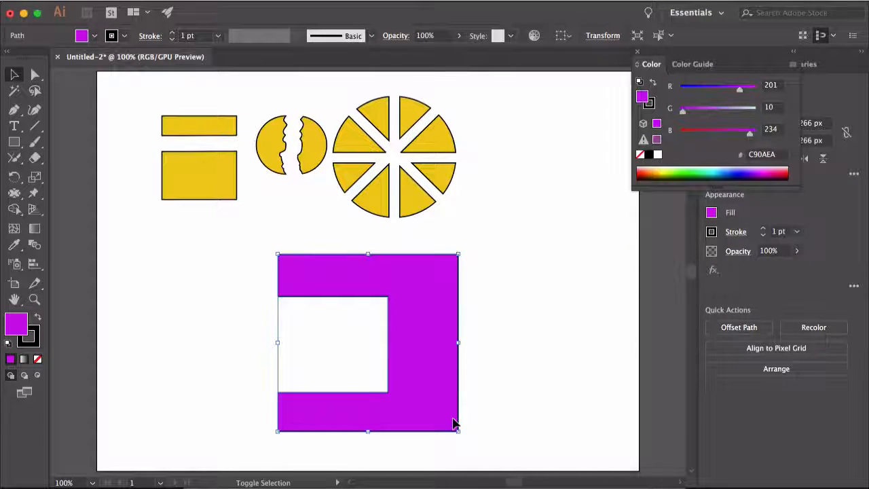
# Shrink the purple notched square, place it to the right of the wedges, and deselect it.
pyautogui.moveTo(454, 423); pyautogui.dragTo(368, 306)
pyautogui.moveTo(337, 273); pyautogui.dragTo(552, 130)
pyautogui.click(304, 293)
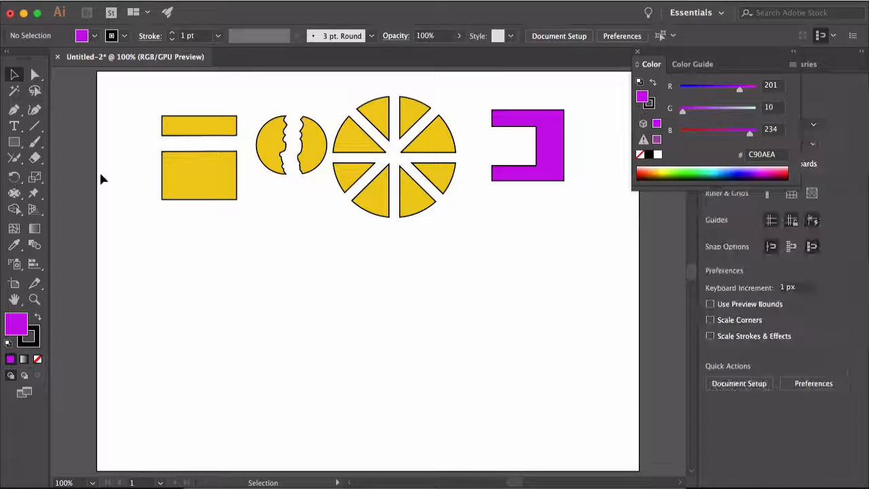
# Adjust the Eraser tool's roundness, size and angle to give it a slightly tilted elliptical tip.
pyautogui.doubleClick(34, 157)
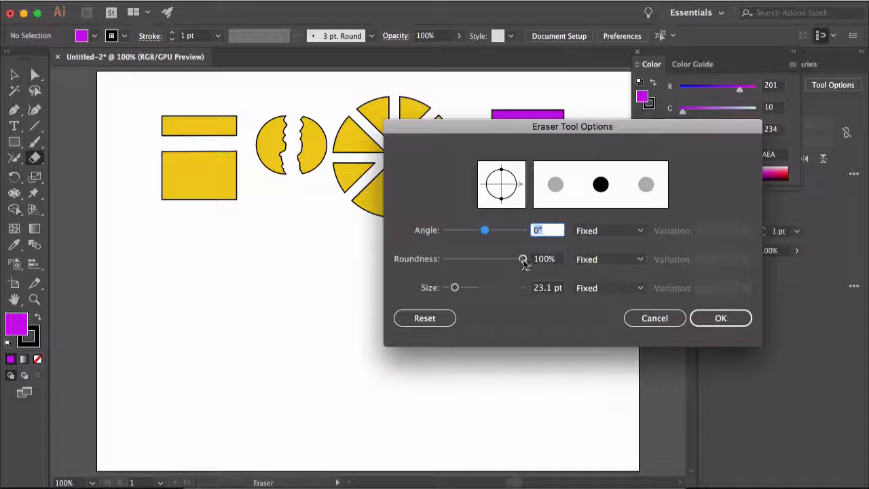
pyautogui.moveTo(522, 261)
pyautogui.mouseDown()
pyautogui.moveTo(498, 264)
pyautogui.moveTo(521, 260)
pyautogui.mouseUp()
pyautogui.moveTo(454, 287); pyautogui.dragTo(452, 288)
pyautogui.moveTo(501, 169)
pyautogui.mouseDown()
pyautogui.moveTo(501, 181)
pyautogui.moveTo(508, 175)
pyautogui.mouseUp()
pyautogui.click(720, 318)
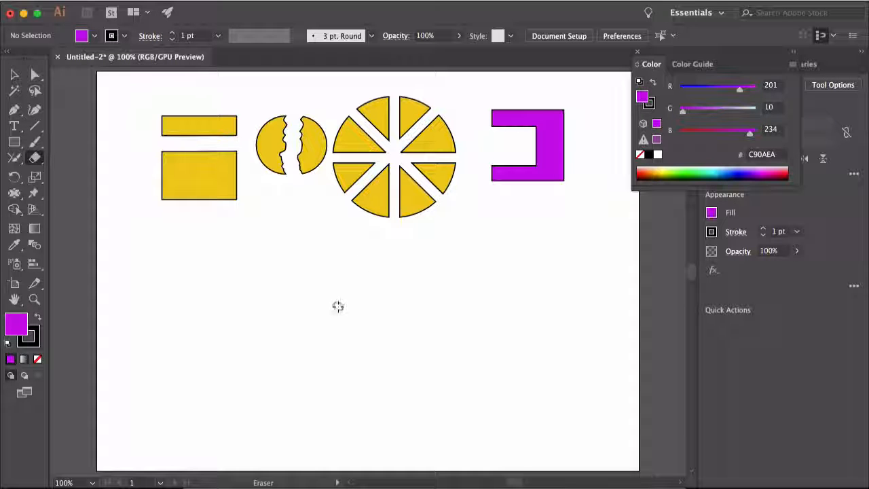
# Enlarge the Eraser tip and punch an elliptical hole in the lower yellow rectangle.
pyautogui.press(']')
pyautogui.press(']')
pyautogui.press(']')
pyautogui.press(']')
pyautogui.press(']')
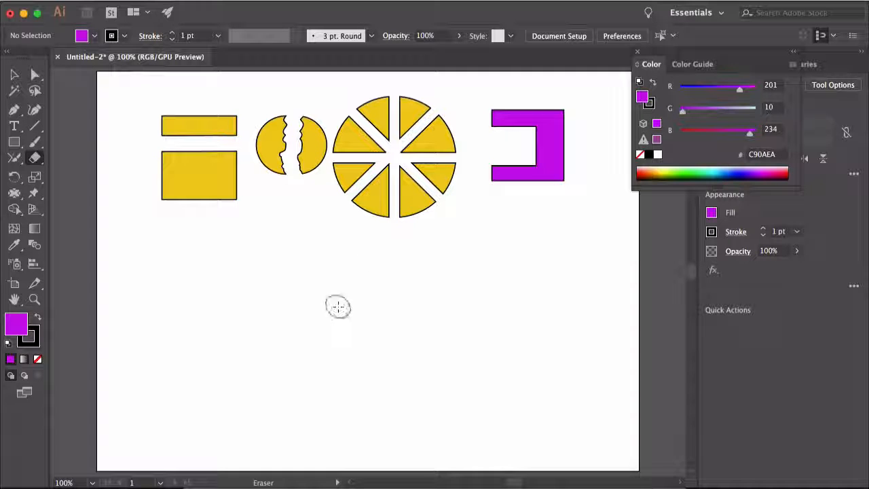
pyautogui.click(195, 176)
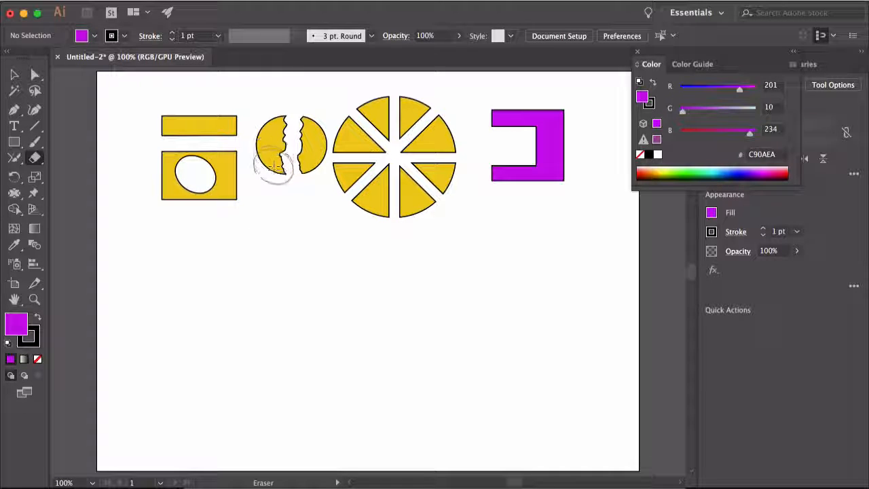
# Erase the bottom of the left broken-circle half, delete all artwork from the artboard, and restore the default fill and stroke.
pyautogui.click(275, 172)
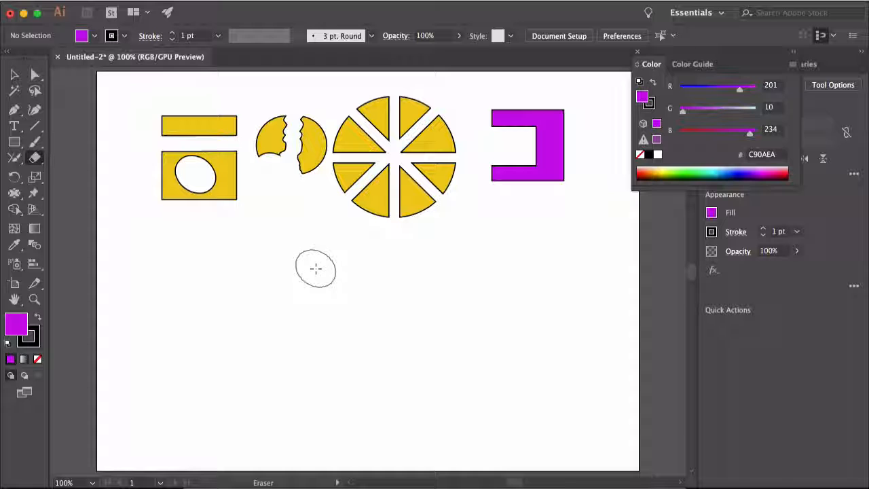
pyautogui.press('v')
pyautogui.hotkey('ctrl', 'a')
pyautogui.press('Delete')
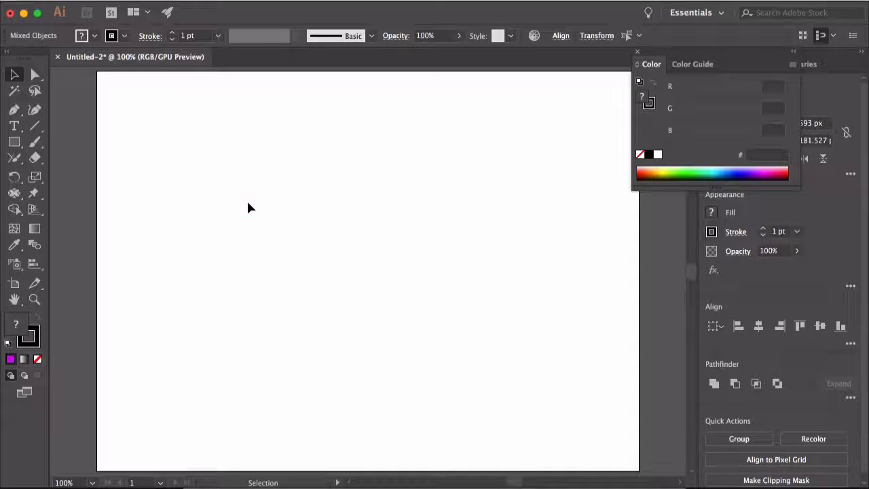
pyautogui.press('d')
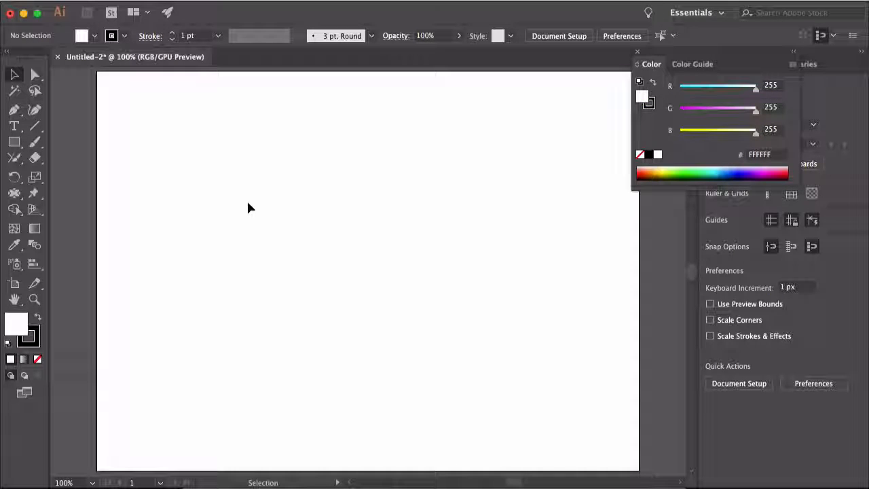
# Enlarge the bold Source Serif letter S to about 147 pt and place a duplicate to its lower right.
pyautogui.press('a')
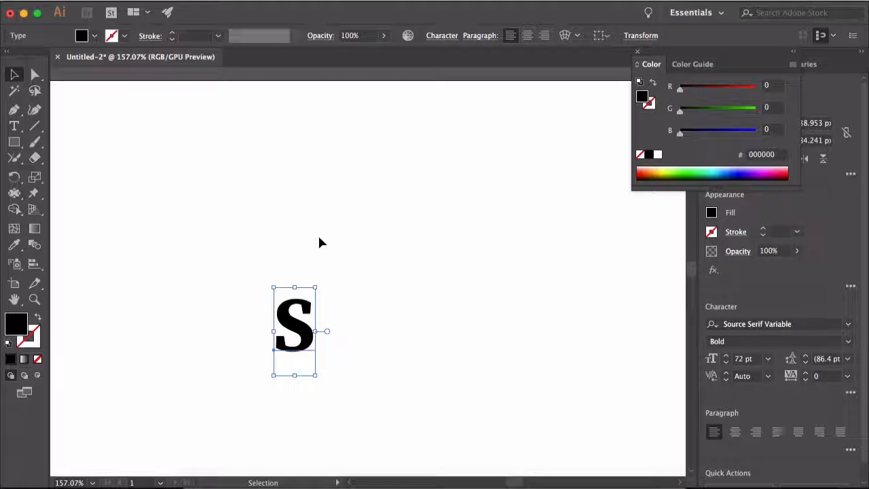
pyautogui.scroll(-2, 321, 241)
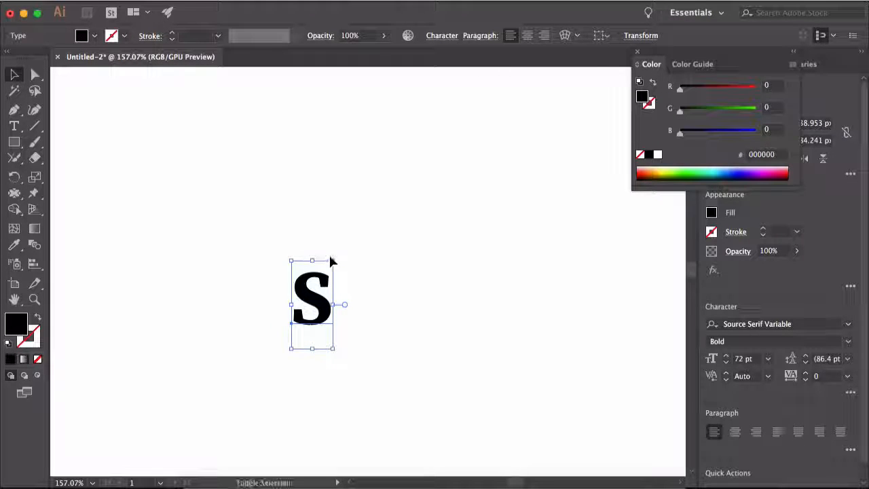
pyautogui.moveTo(334, 260); pyautogui.dragTo(437, 292)
# Change the duplicated letter to T and position it diagonally below the lower-right end of the S.
pyautogui.doubleClick(436, 285)
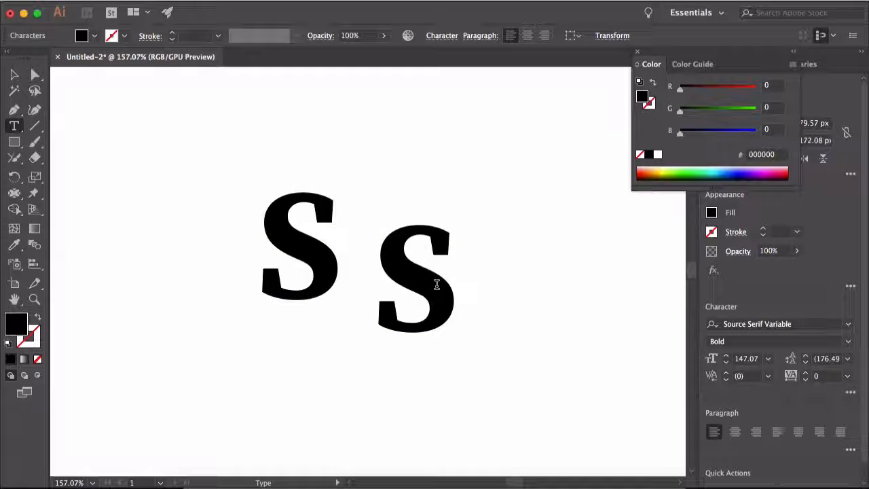
pyautogui.press('BackSpace')
pyautogui.write('T')
pyautogui.press('Escape')
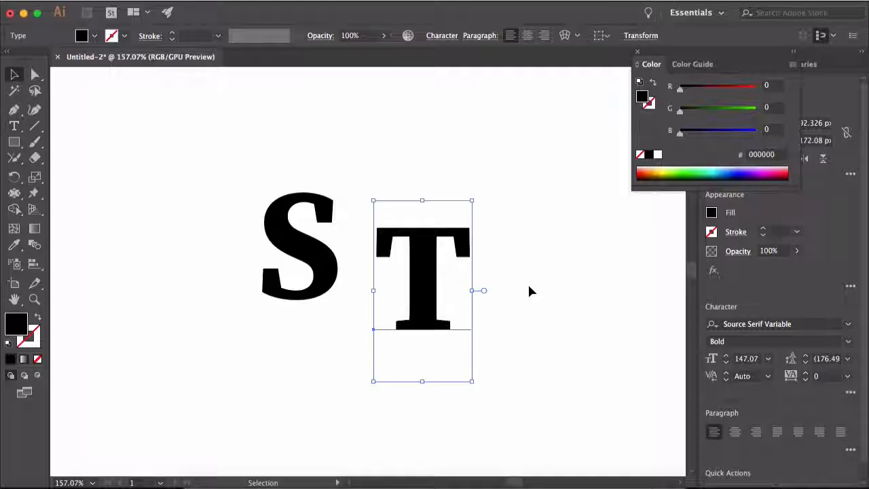
pyautogui.click(510, 282)
pyautogui.moveTo(421, 278); pyautogui.dragTo(386, 333)
pyautogui.click(472, 286)
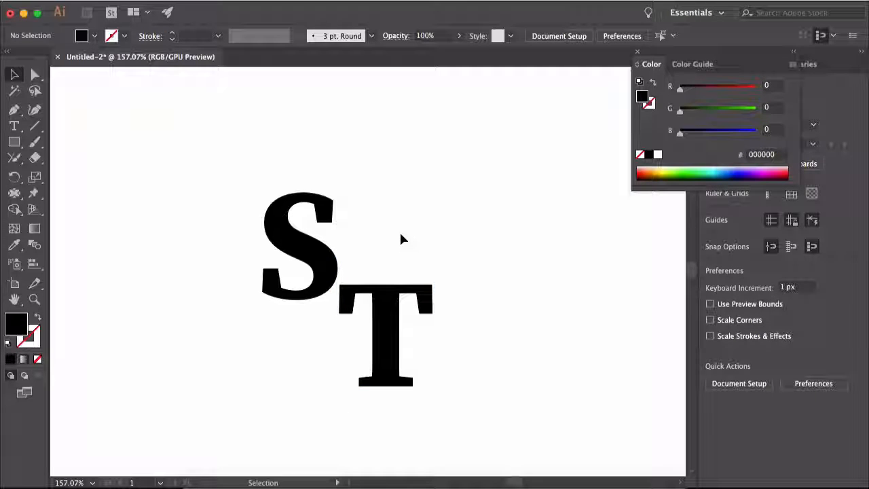
# Convert both the S and T text objects to outlines and deselect them.
pyautogui.scroll(-3, 399, 230)
pyautogui.scroll(1, 399, 234)
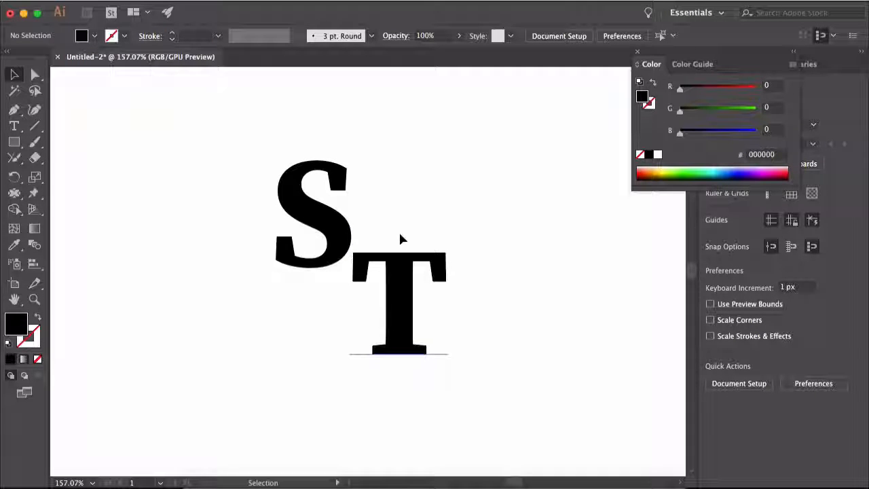
pyautogui.moveTo(238, 125); pyautogui.dragTo(456, 357)
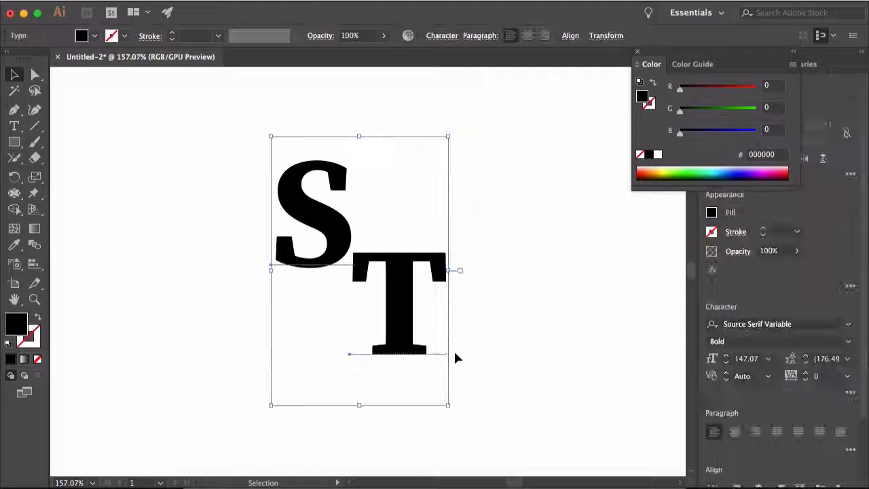
pyautogui.rightClick(407, 310)
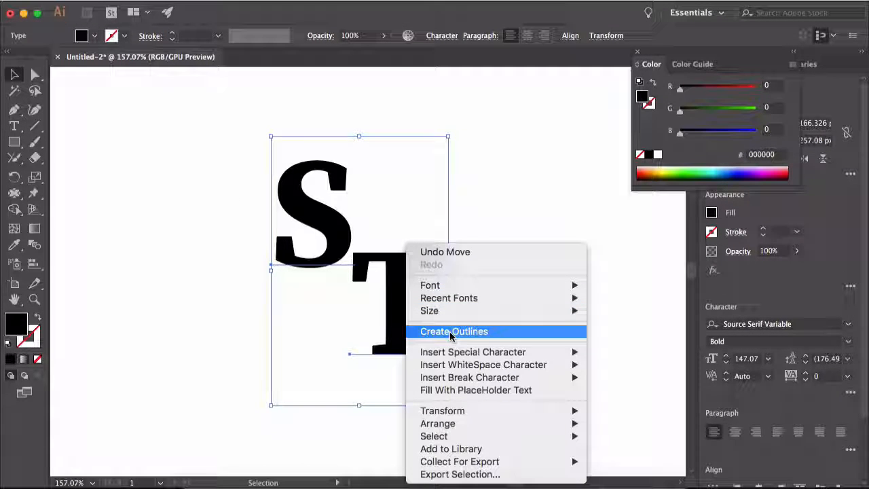
pyautogui.click(449, 331)
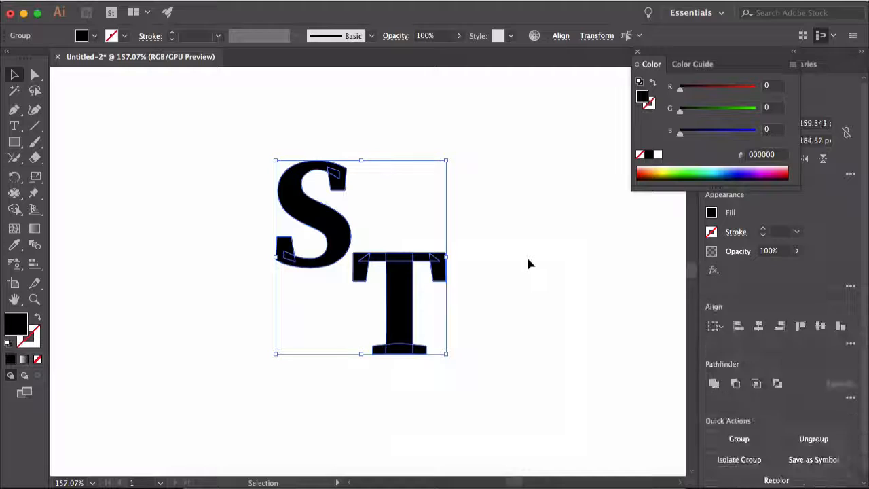
pyautogui.click(528, 262)
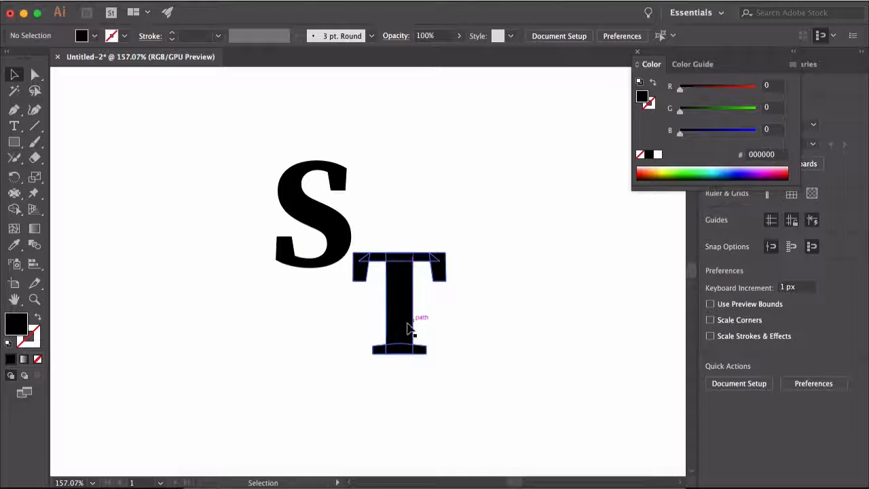
# Enlarge the Eraser tip and cut a straight diagonal gap through the adjoining corners of the S and T.
pyautogui.click(35, 158)
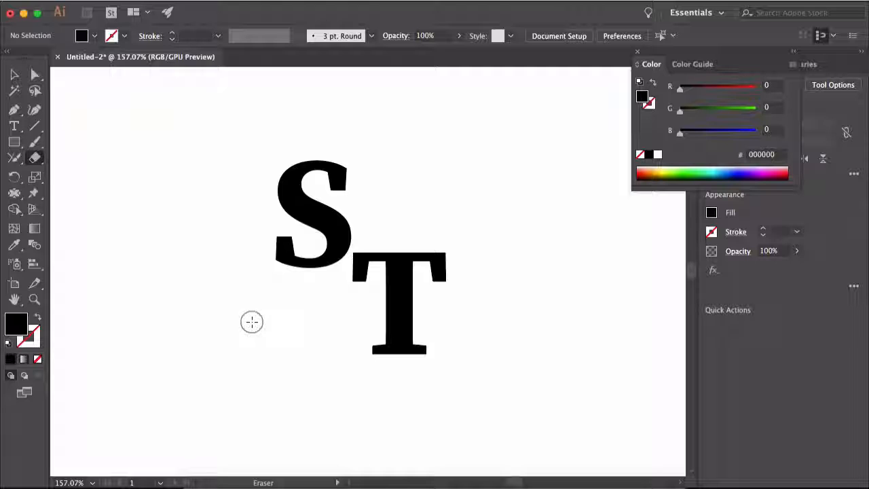
pyautogui.press(']')
pyautogui.press(']')
pyautogui.moveTo(252, 322)
pyautogui.mouseDown()
pyautogui.moveTo(345, 272)
pyautogui.moveTo(334, 287)
pyautogui.moveTo(356, 275)
pyautogui.mouseUp()
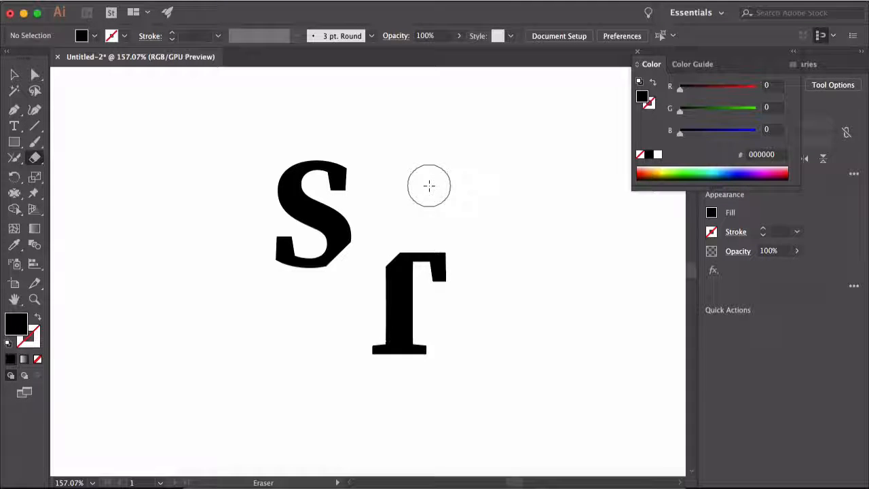
# Draw a straight diagonal line about 243 px long through the gap between the letters with the Pen tool.
pyautogui.click(14, 109)
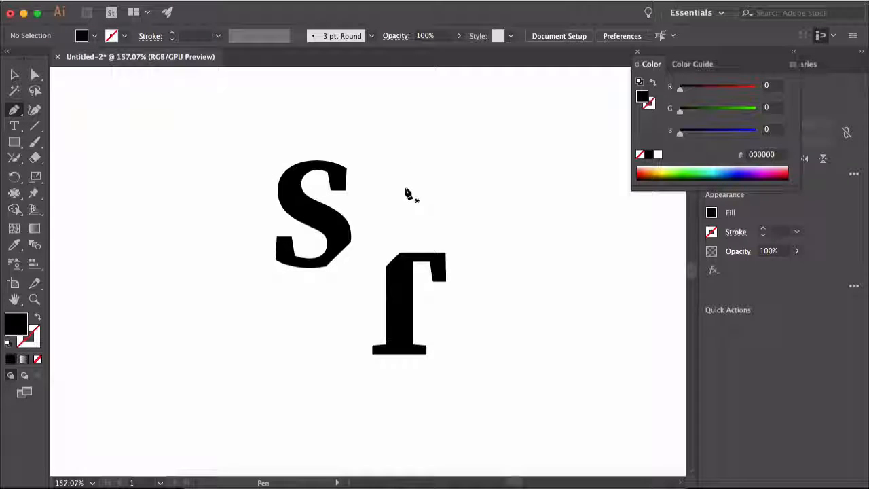
pyautogui.click(276, 352)
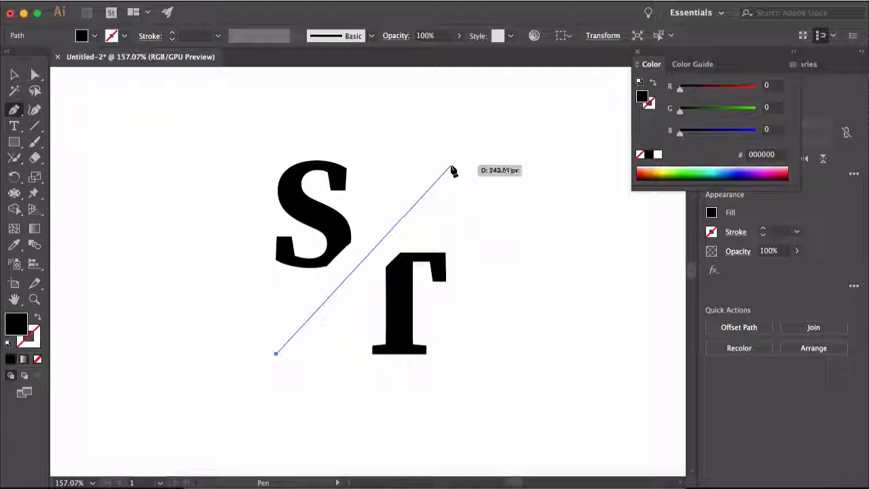
pyautogui.click(449, 166)
pyautogui.press('v')
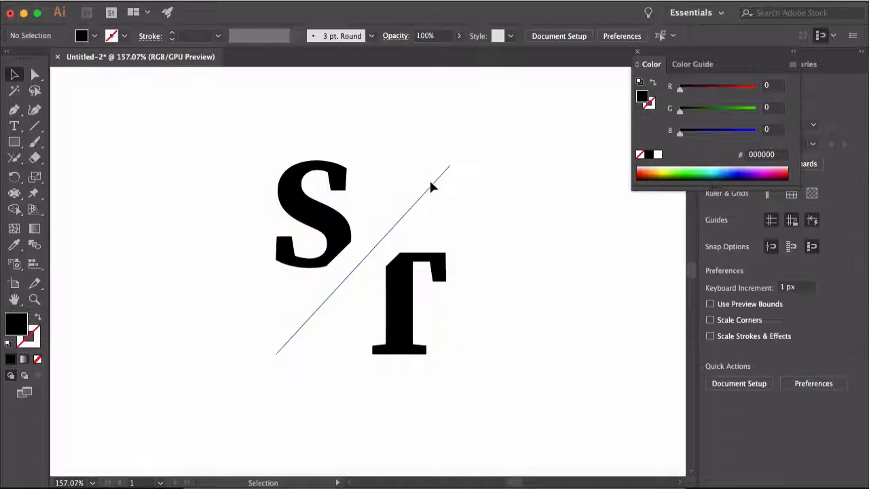
# Give the diagonal line a 4 pt black stroke and deselect it.
pyautogui.click(433, 185)
pyautogui.click(172, 33)
pyautogui.click(172, 33)
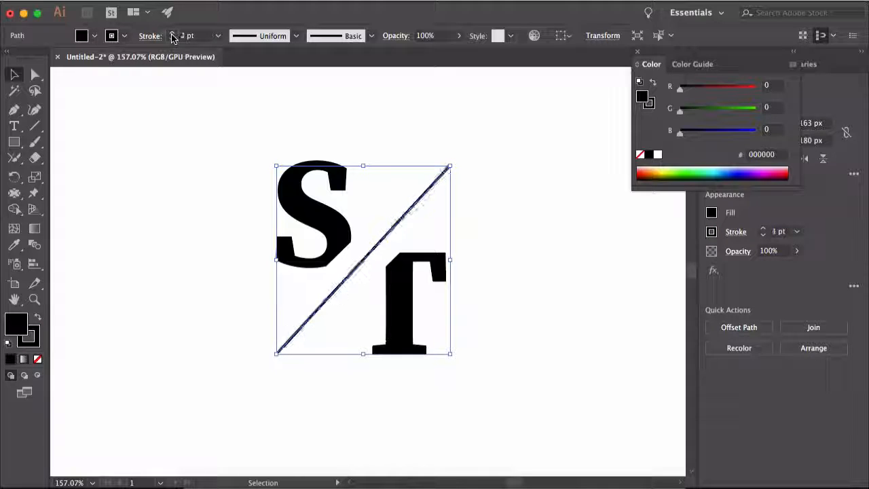
pyautogui.click(172, 32)
pyautogui.click(171, 32)
pyautogui.click(148, 117)
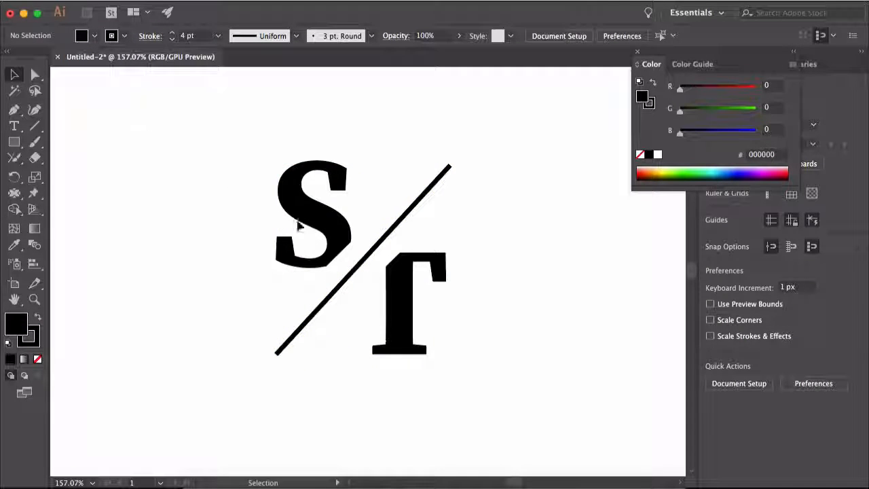
# Move the S and the T inward, closer to the diagonal line, and deselect them.
pyautogui.moveTo(326, 234); pyautogui.dragTo(343, 233)
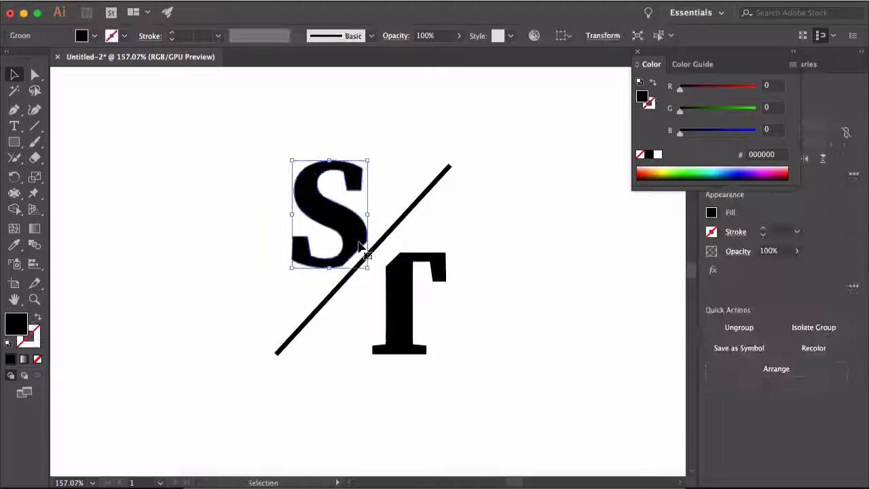
pyautogui.moveTo(407, 287); pyautogui.dragTo(388, 286)
pyautogui.click(434, 286)
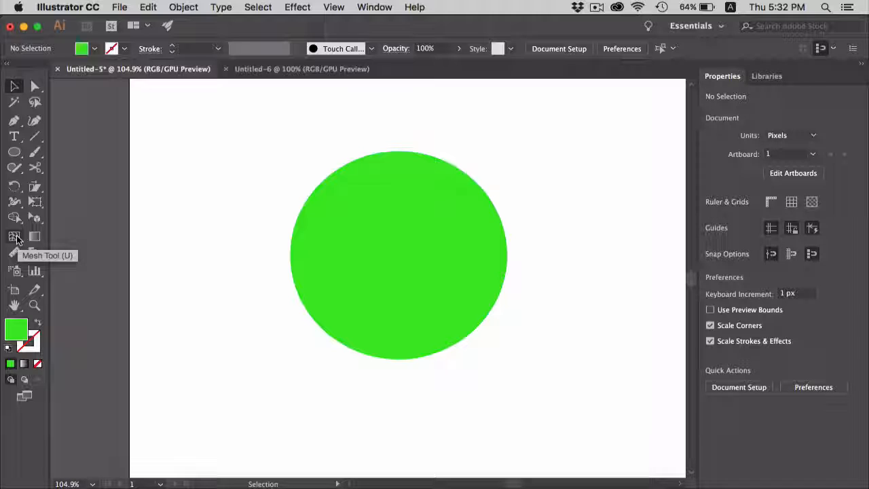
# Add a mesh point in the upper-right area of the green circle with the Mesh tool.
pyautogui.click(15, 237)
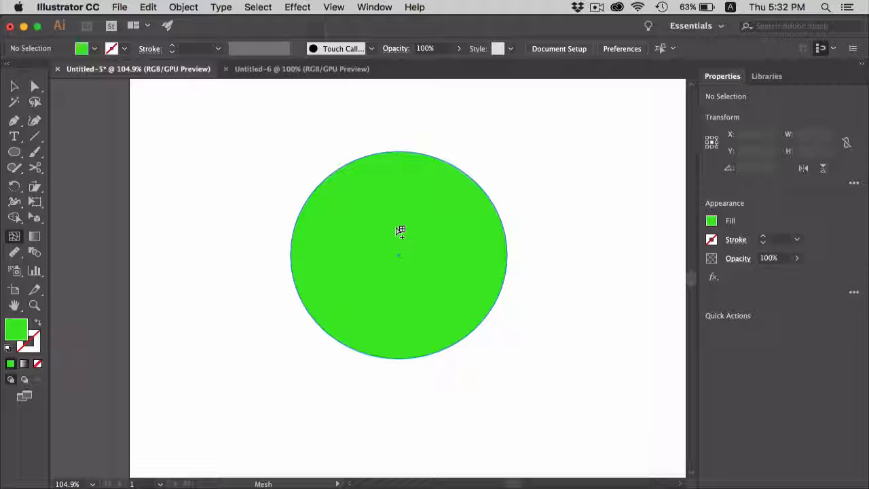
pyautogui.click(428, 204)
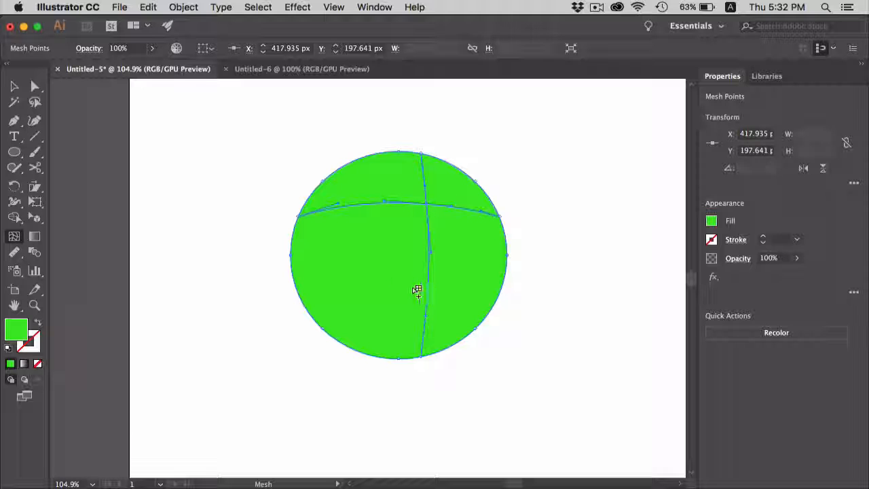
# Try adding two more mesh points, near the circle's centre and its left side, and undo both.
pyautogui.click(384, 270)
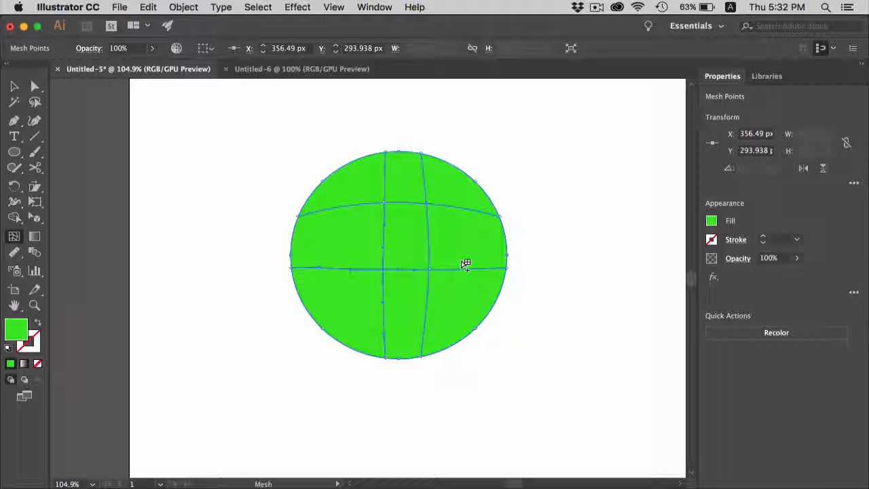
pyautogui.click(324, 237)
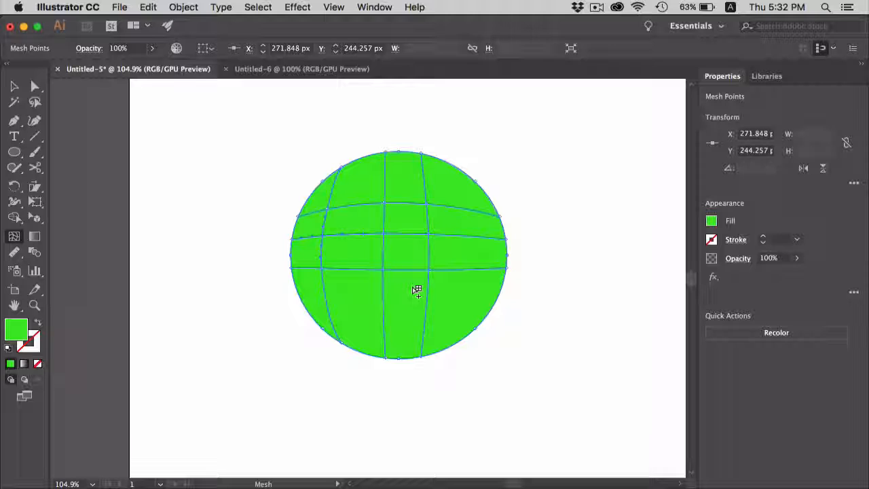
pyautogui.press('super+z')
pyautogui.press('super+z')
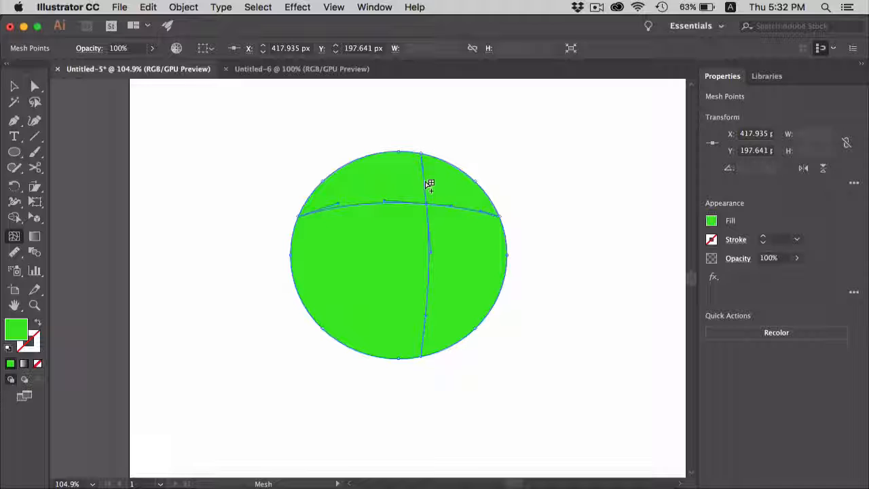
# Try adding mesh points along the existing vertical and horizontal mesh lines, and undo the additions.
pyautogui.click(426, 181)
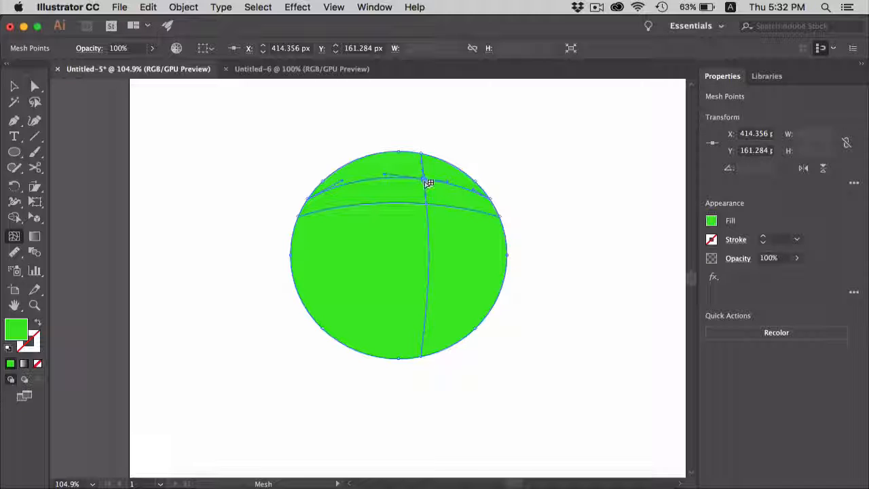
pyautogui.click(384, 204)
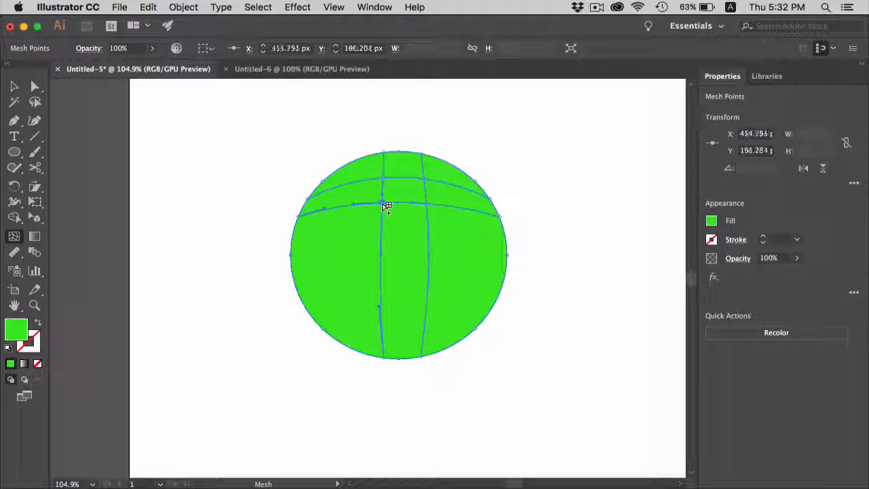
pyautogui.click(383, 178)
pyautogui.press('super+z')
pyautogui.press('super+z')
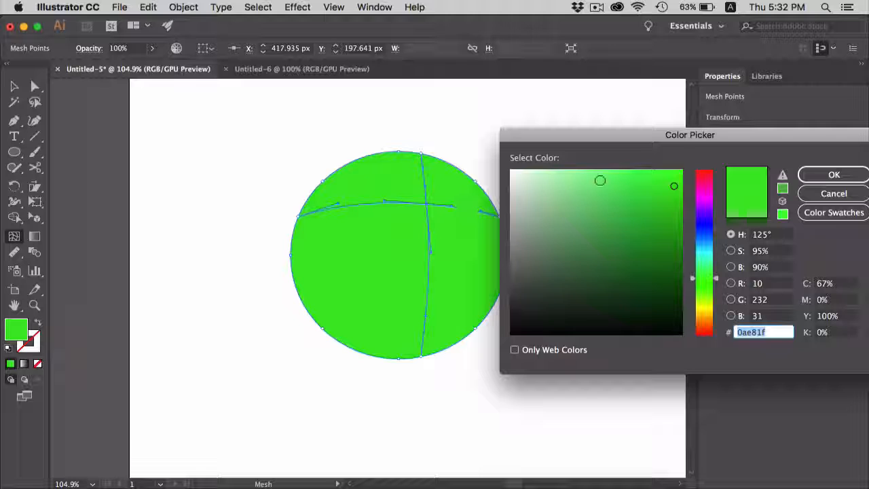
# Recolor the selected mesh point a lighter green and swing its lower direction handle toward the circle's lower left.
pyautogui.click(589, 177)
pyautogui.click(833, 175)
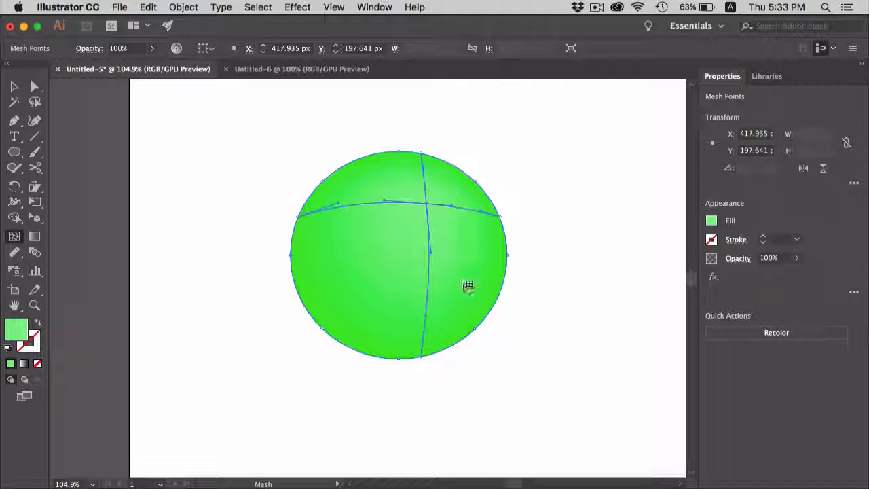
pyautogui.moveTo(434, 254); pyautogui.dragTo(340, 259)
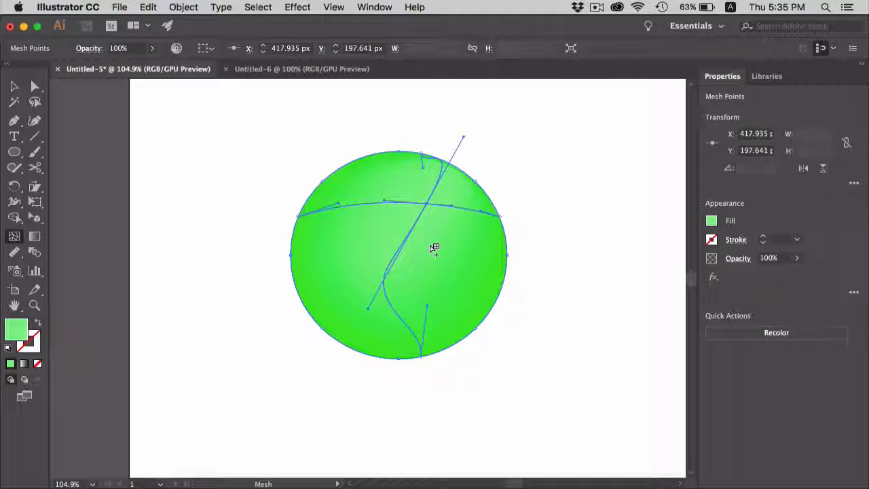
# Try deleting the mesh point, undo the deletion, and move the point toward the circle's lower right.
pyautogui.keyDown('alt'); pyautogui.click(427, 205); pyautogui.keyUp('alt')
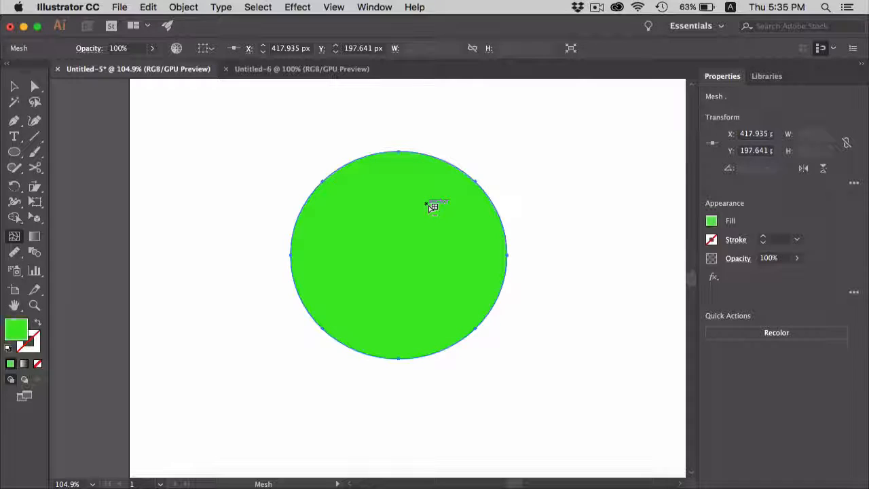
pyautogui.press('super+z')
pyautogui.moveTo(430, 205); pyautogui.dragTo(470, 282)
pyautogui.press('a')
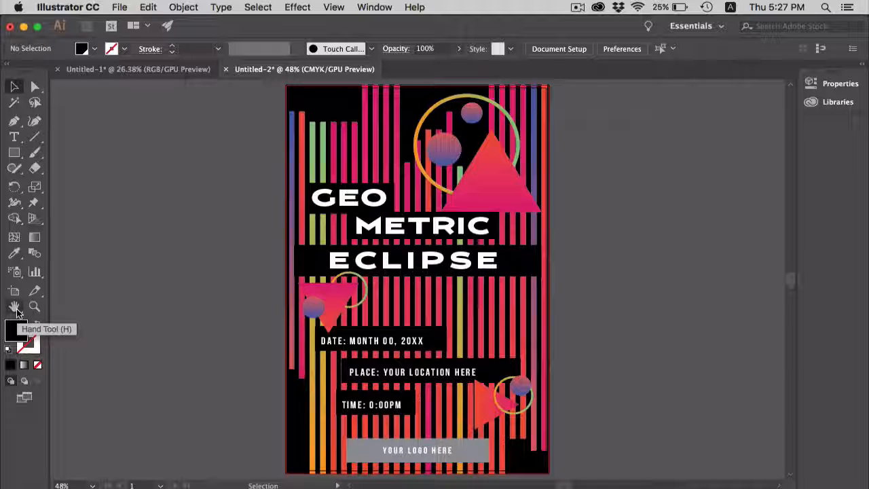
# Pan the view of the Geometric Eclipse poster slightly to the right with the Hand tool.
pyautogui.click(15, 307)
pyautogui.moveTo(385, 254); pyautogui.dragTo(407, 251)
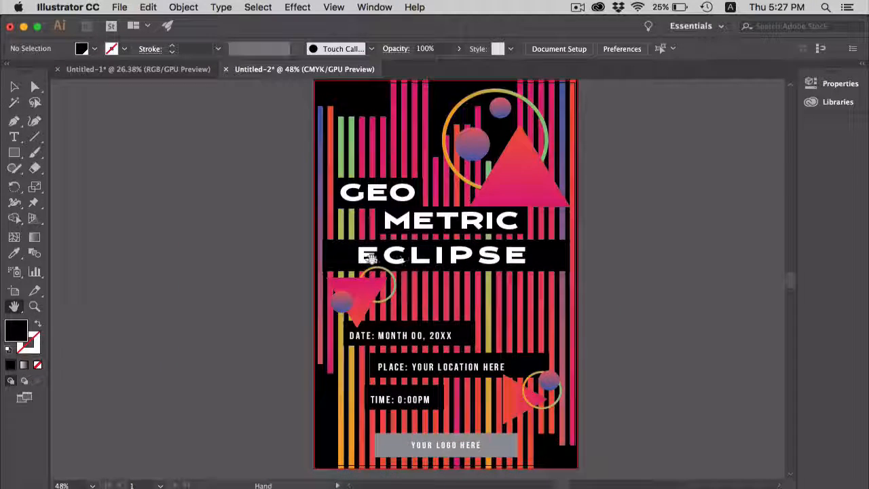
# Pan and zoom in on the poster's title with the Selection tool active, and fit the whole artboard back in the window.
pyautogui.click(14, 86)
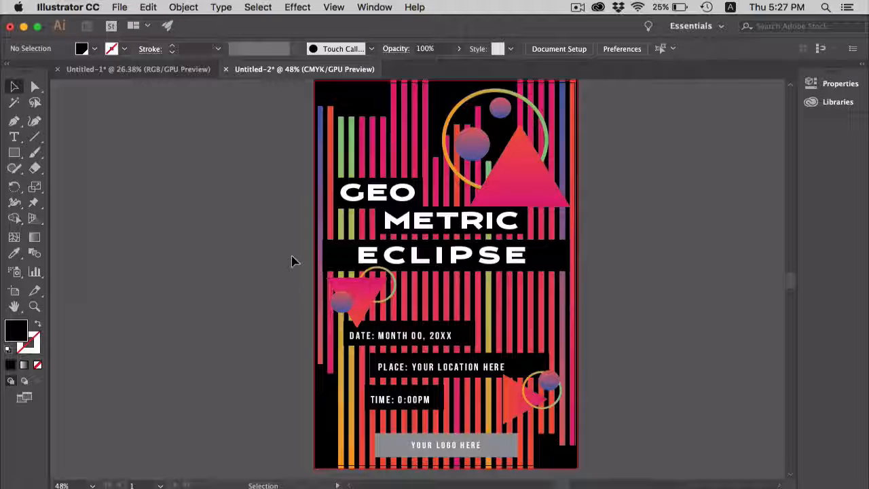
pyautogui.moveTo(343, 258); pyautogui.dragTo(275, 284)
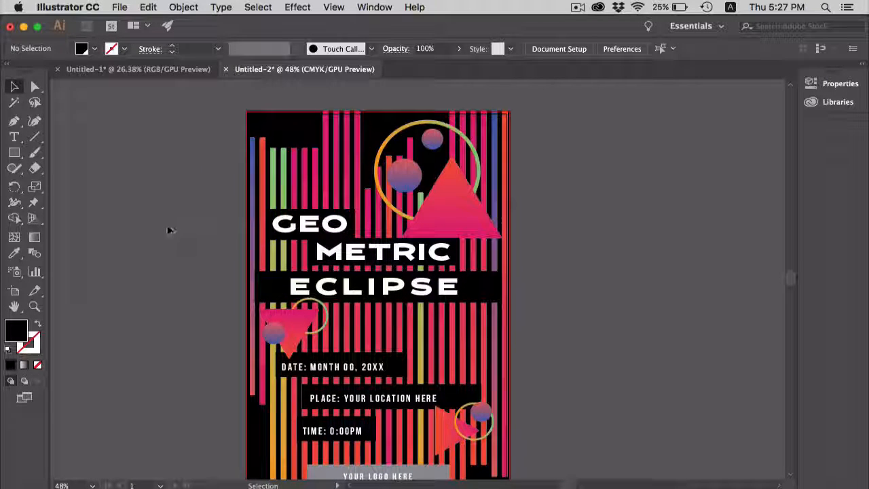
pyautogui.scroll(5, 295, 245)
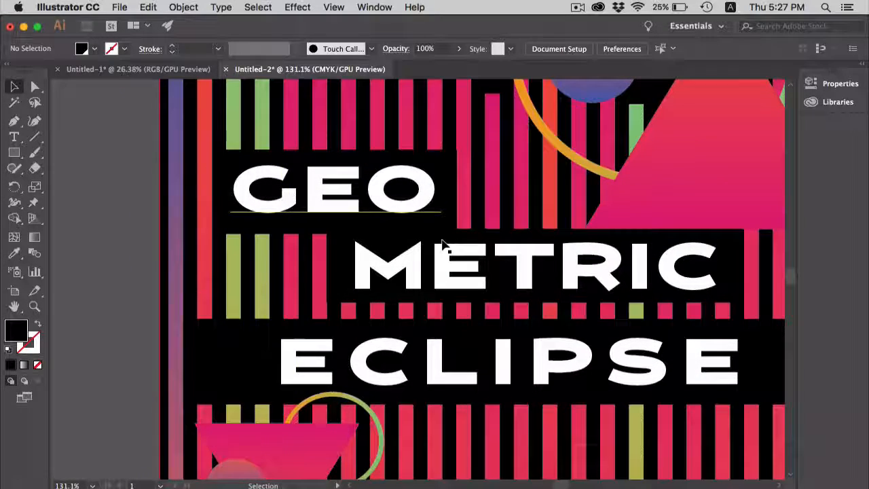
pyautogui.scroll(5, 441, 247)
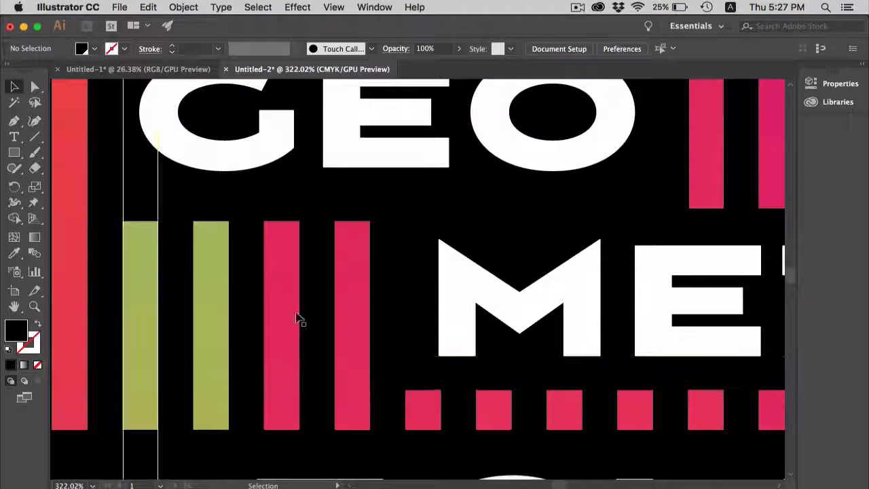
pyautogui.doubleClick(14, 307)
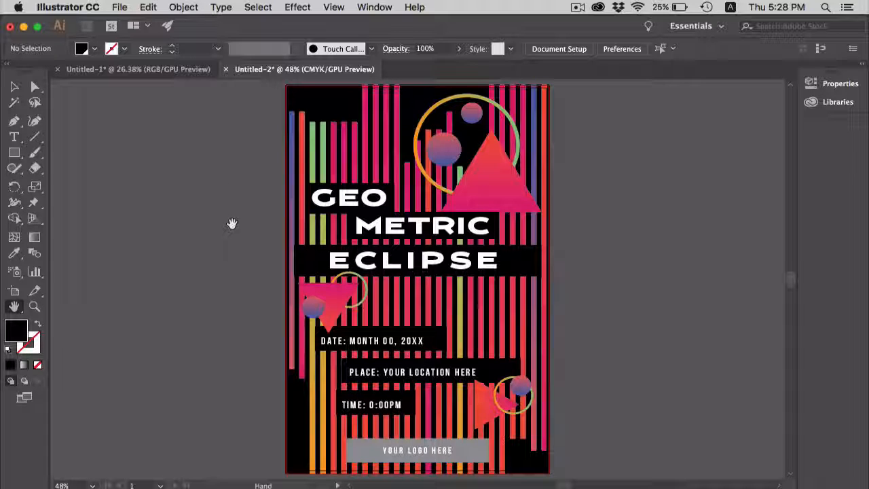
# Zoom in on the letter G of GEO with the Zoom tool, and zoom back out to about 56%.
pyautogui.click(35, 306)
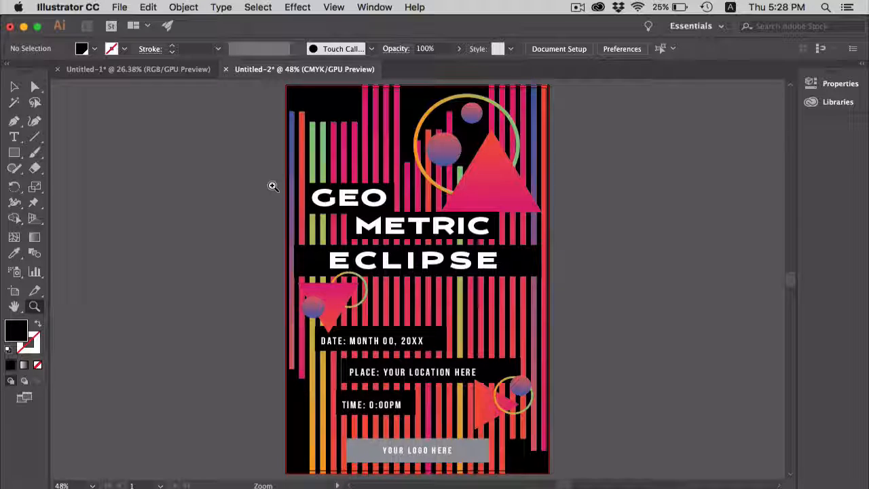
pyautogui.moveTo(277, 183); pyautogui.dragTo(537, 360)
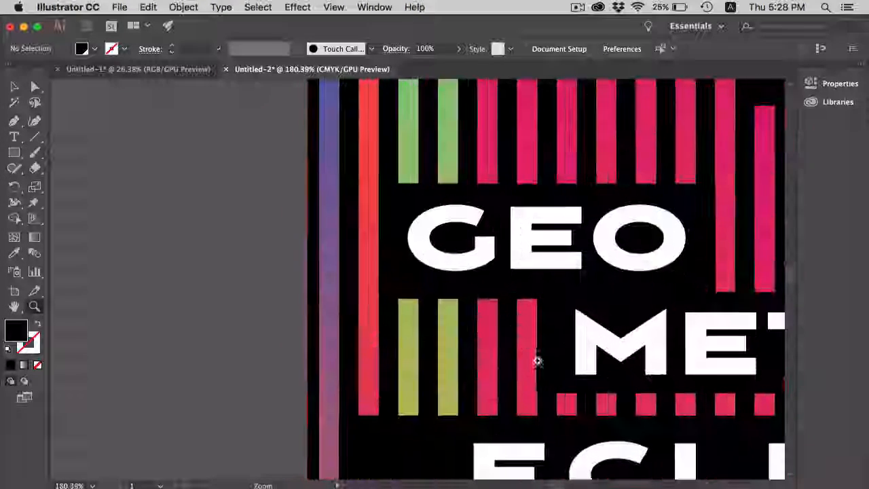
pyautogui.moveTo(388, 202); pyautogui.dragTo(523, 274)
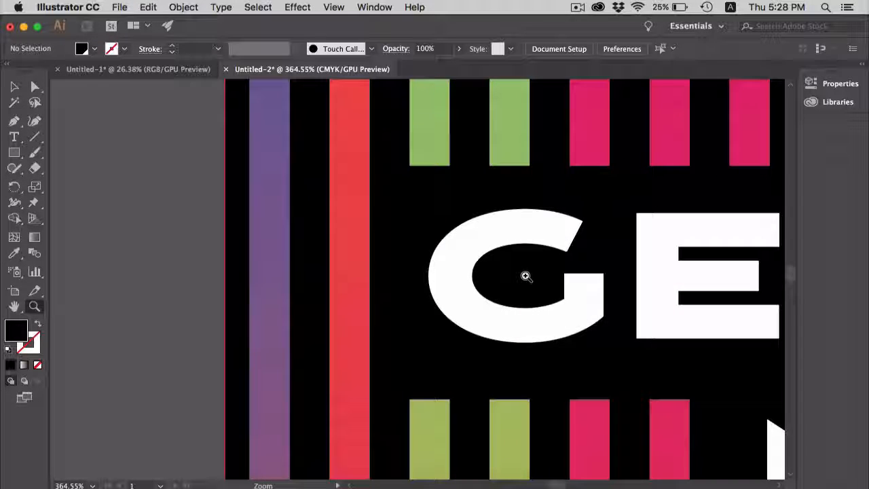
pyautogui.keyDown('alt'); pyautogui.click(506, 270); pyautogui.keyUp('alt')
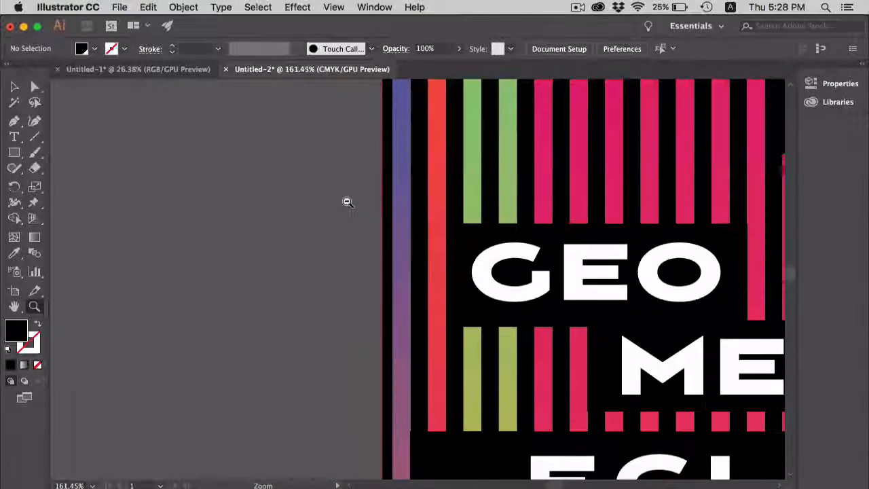
pyautogui.keyDown('alt'); pyautogui.click(638, 289); pyautogui.keyUp('alt')
pyautogui.moveTo(679, 302); pyautogui.dragTo(652, 293)
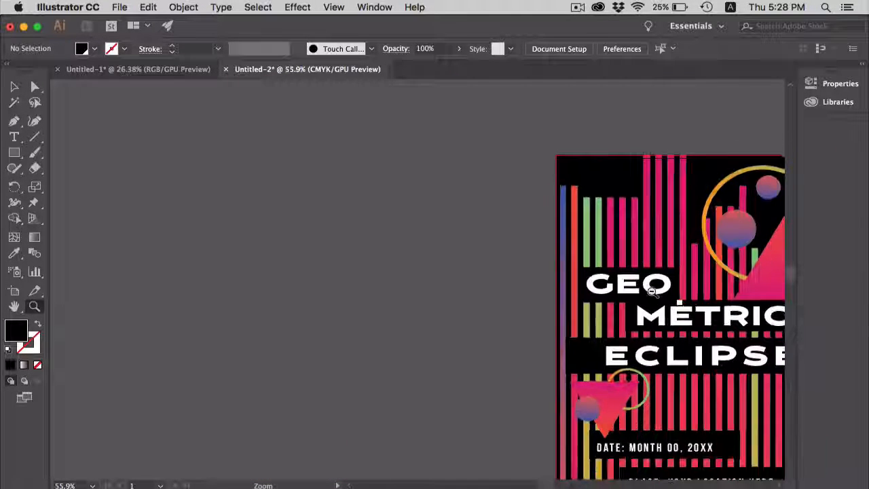